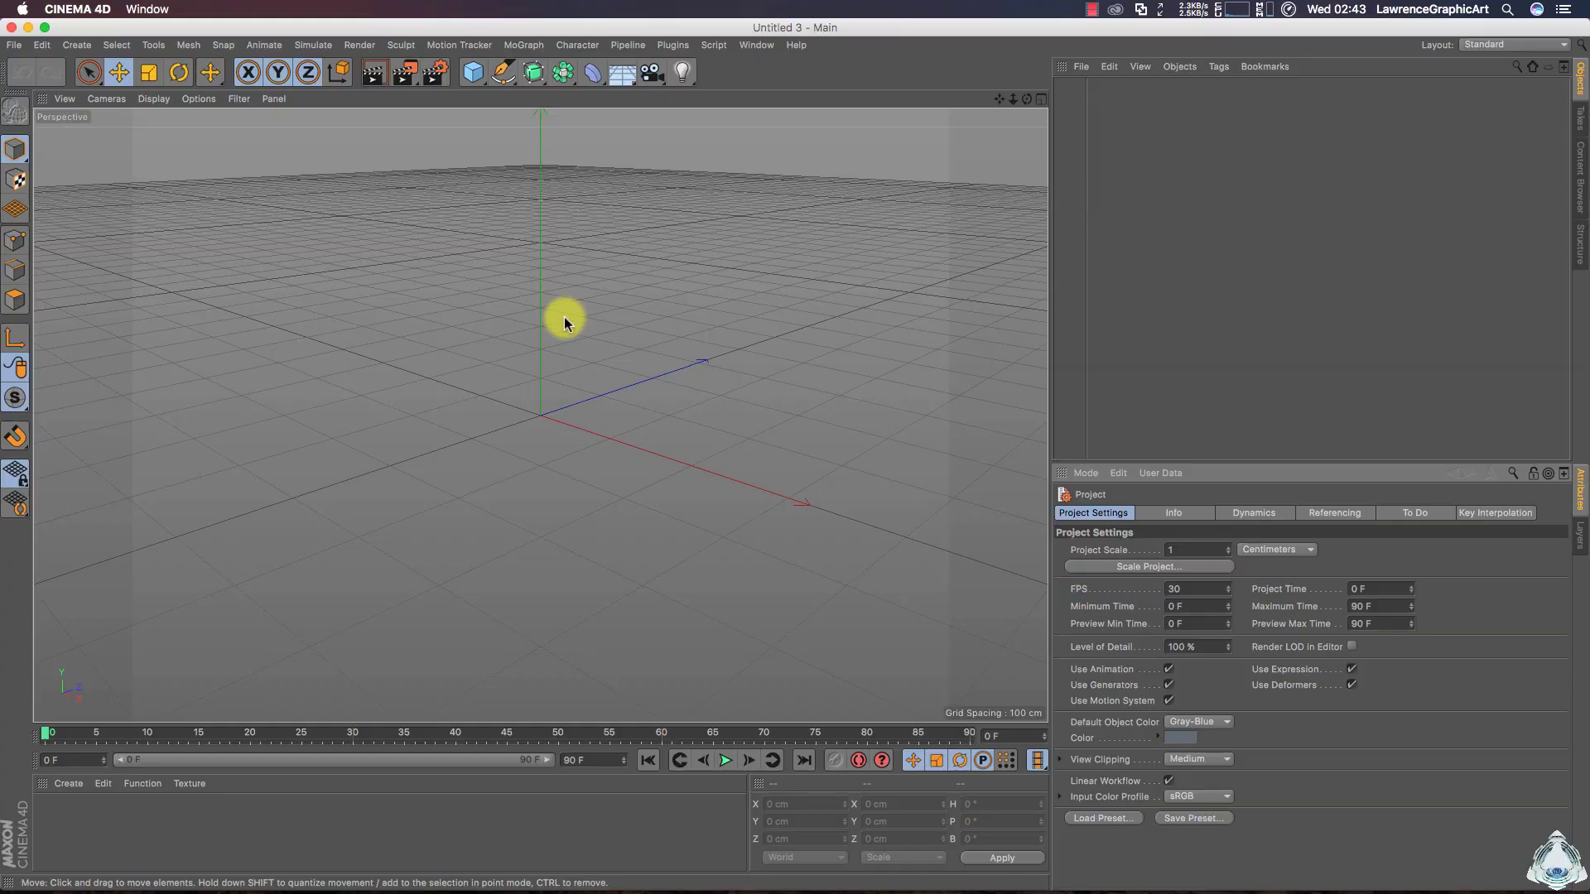
Set the gravity in the project's dynamics settings to 0 cm
{"action": "left_click", "coordinate": [42, 44]}
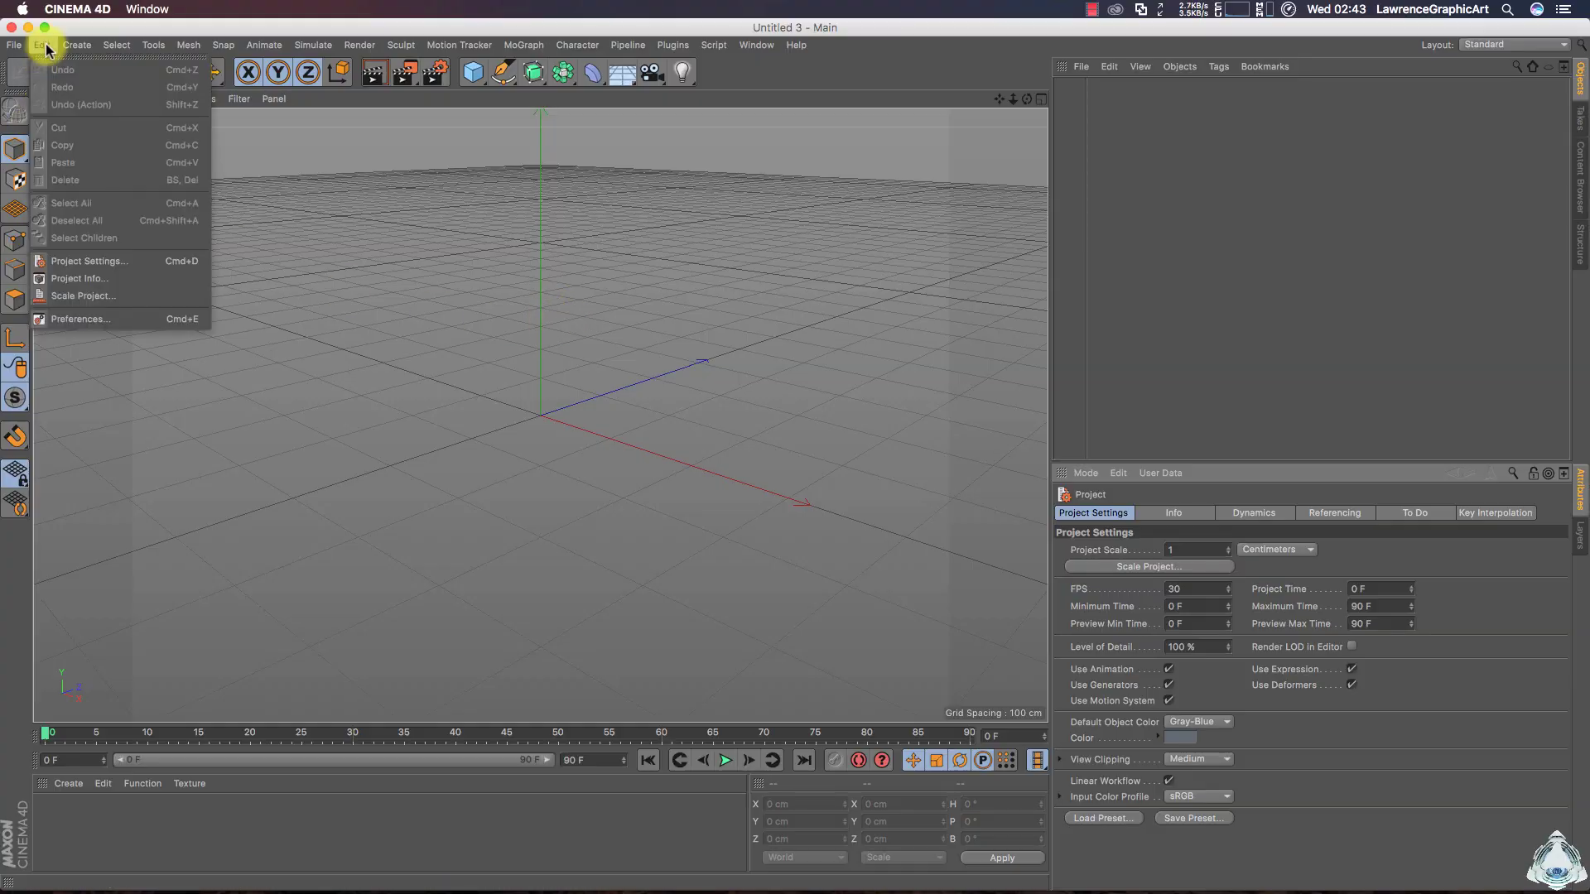
{"action": "left_click", "coordinate": [83, 261]}
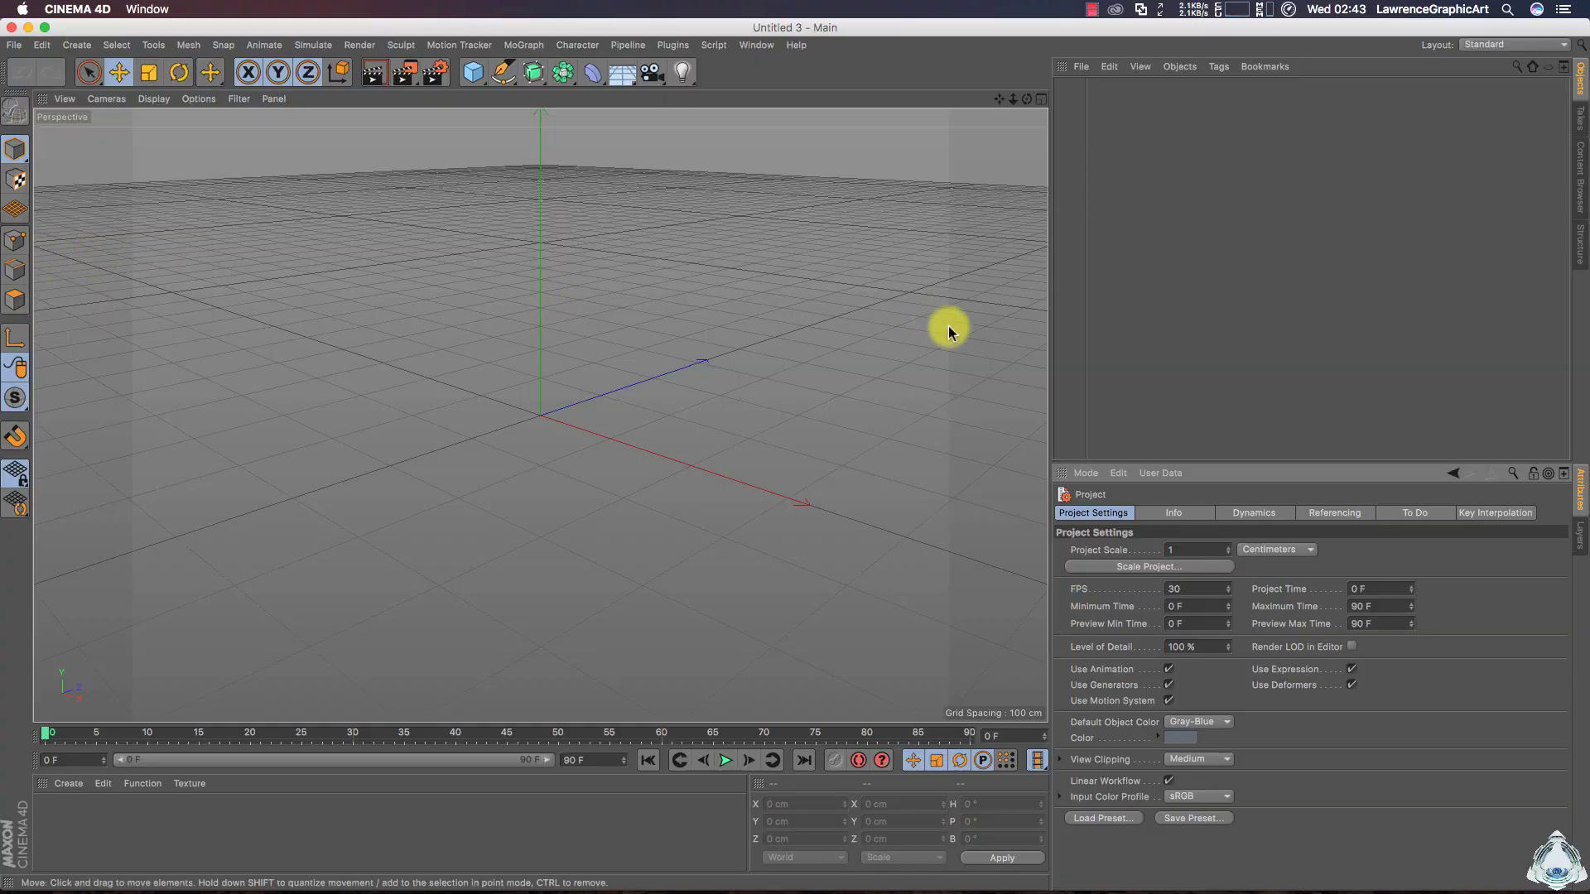
{"action": "left_click", "coordinate": [1260, 520]}
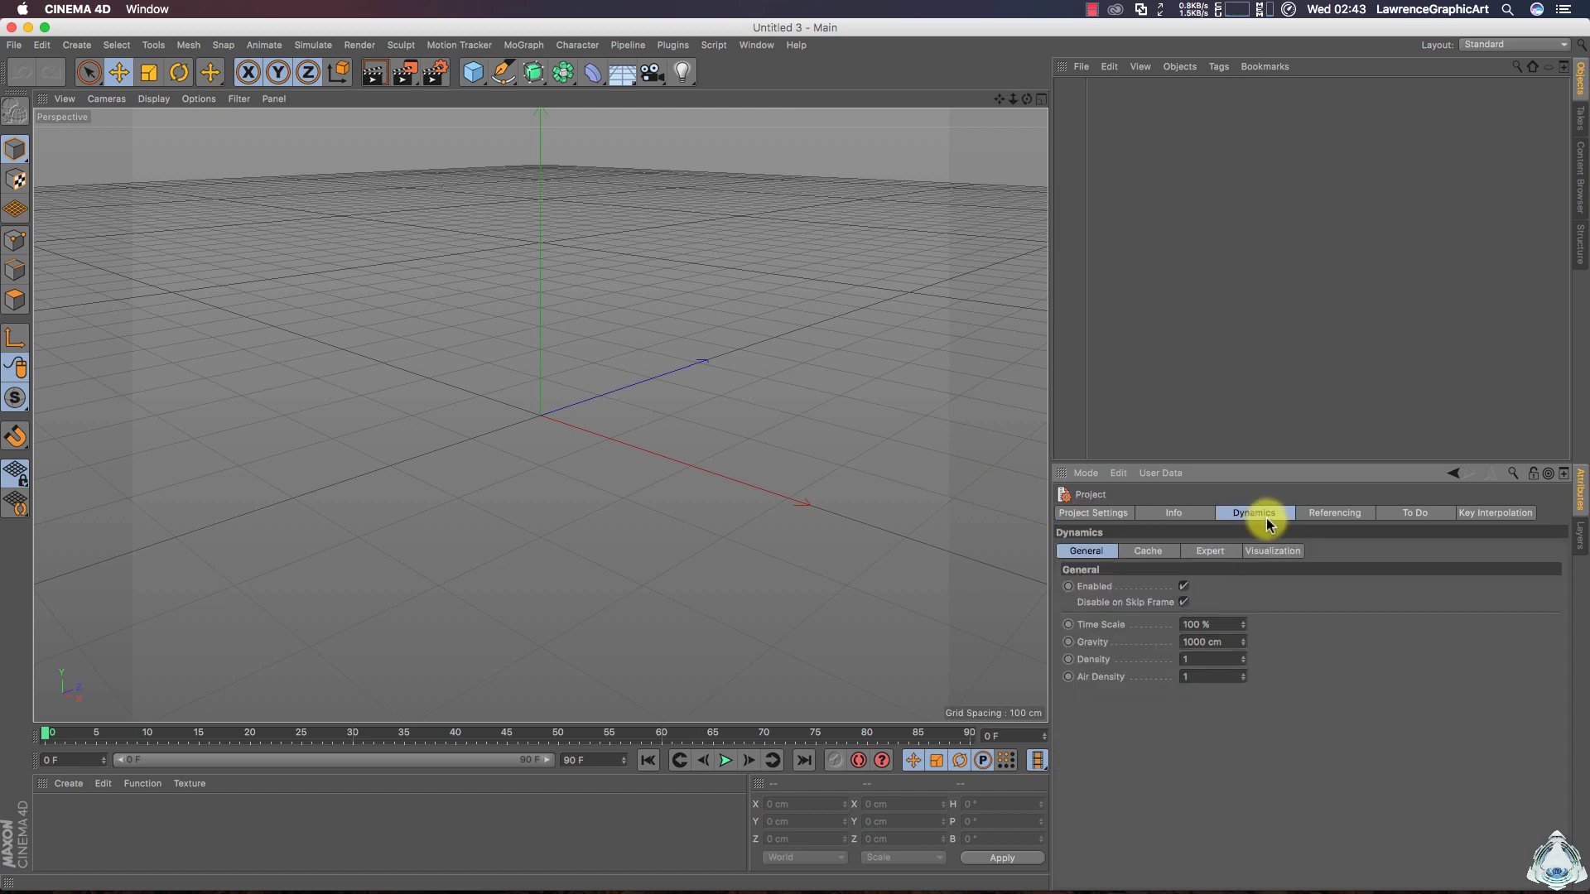
{"action": "left_click", "coordinate": [1209, 641]}
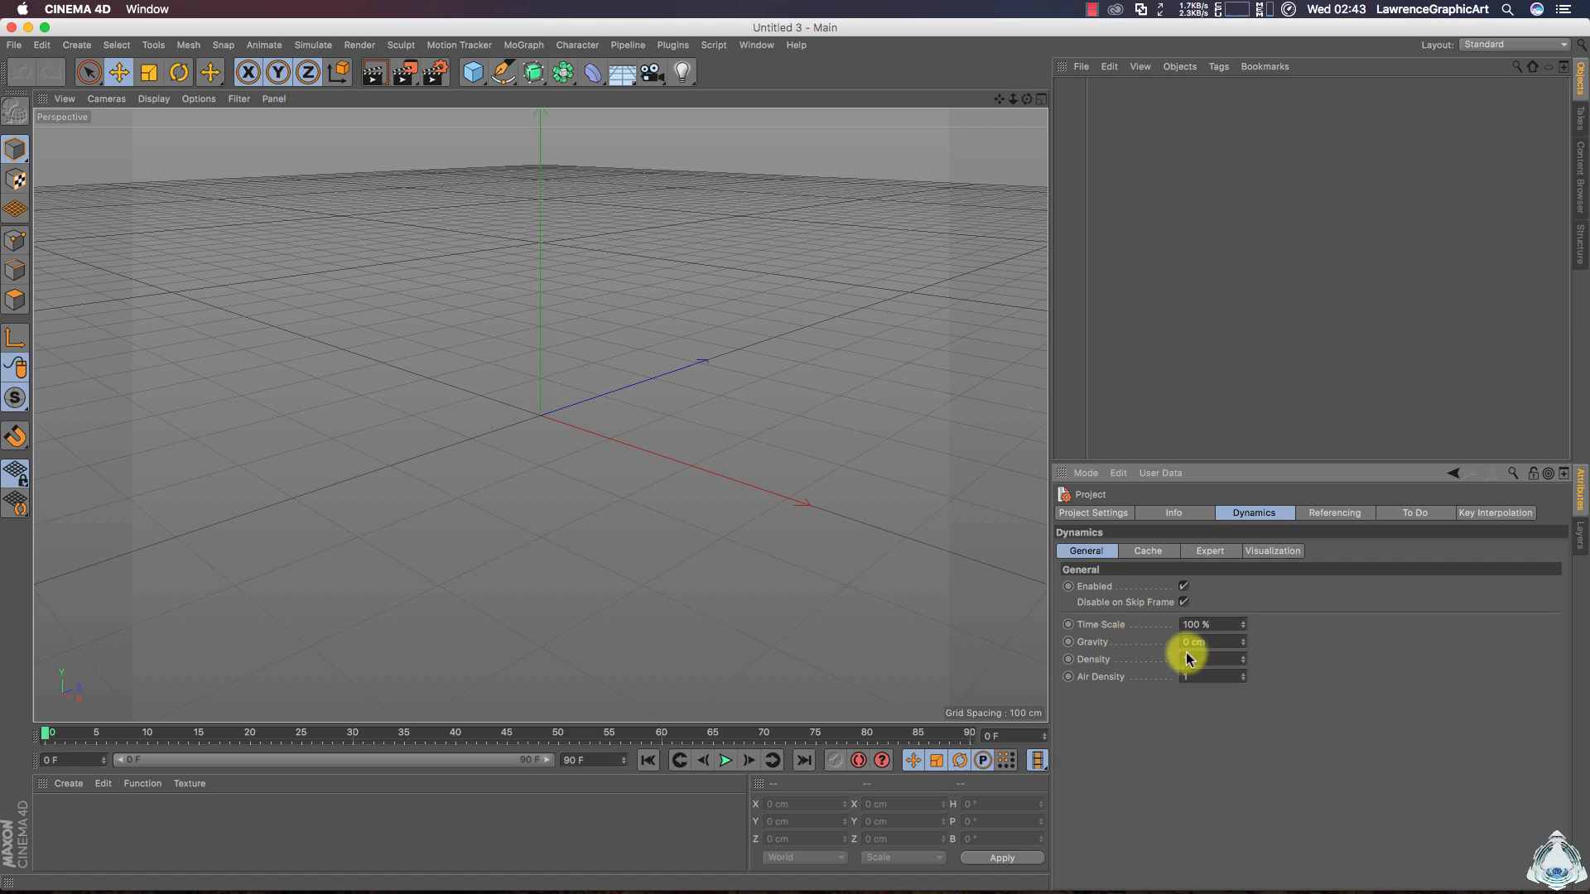
{"action": "left_click", "coordinate": [1215, 643]}
{"action": "key", "text": "Return"}
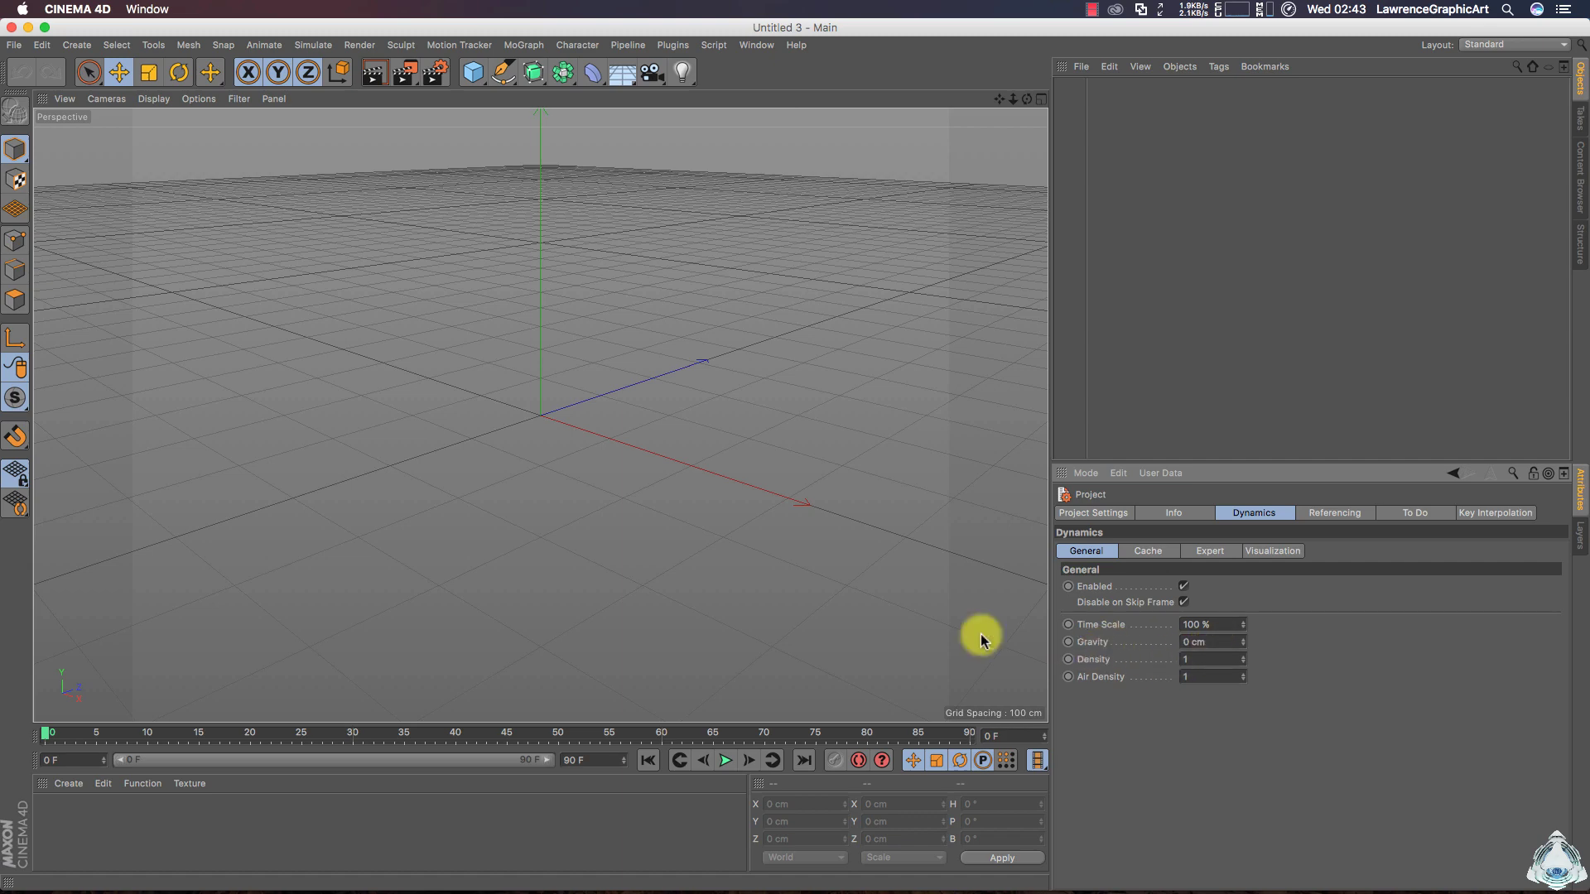
Add a text spline and change its content to "3D"
{"action": "left_click", "coordinate": [505, 76]}
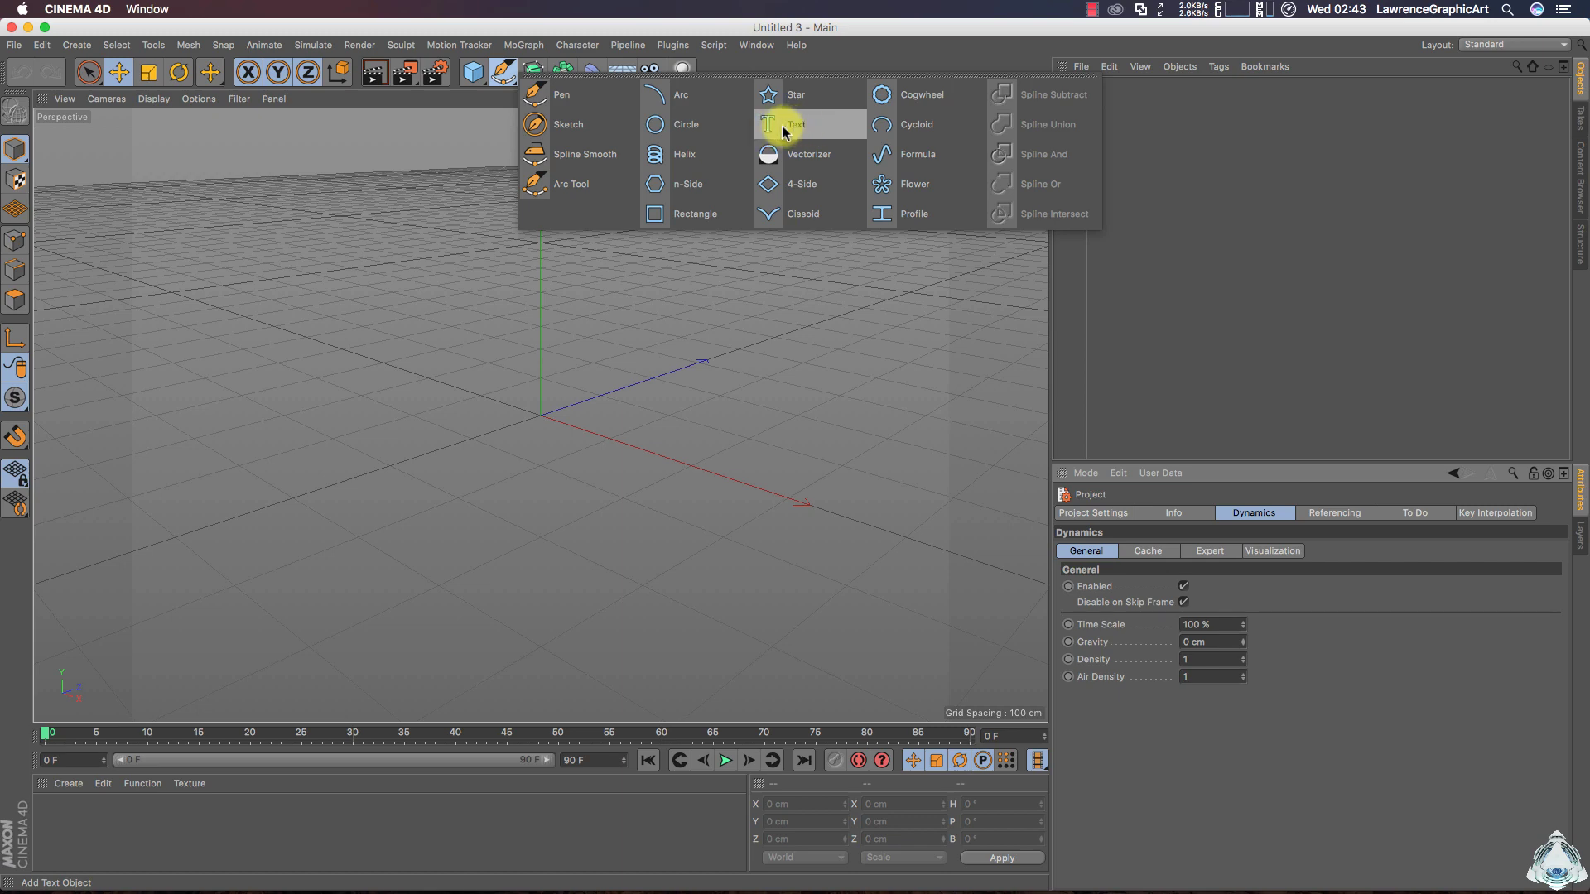
{"action": "left_click", "coordinate": [782, 129]}
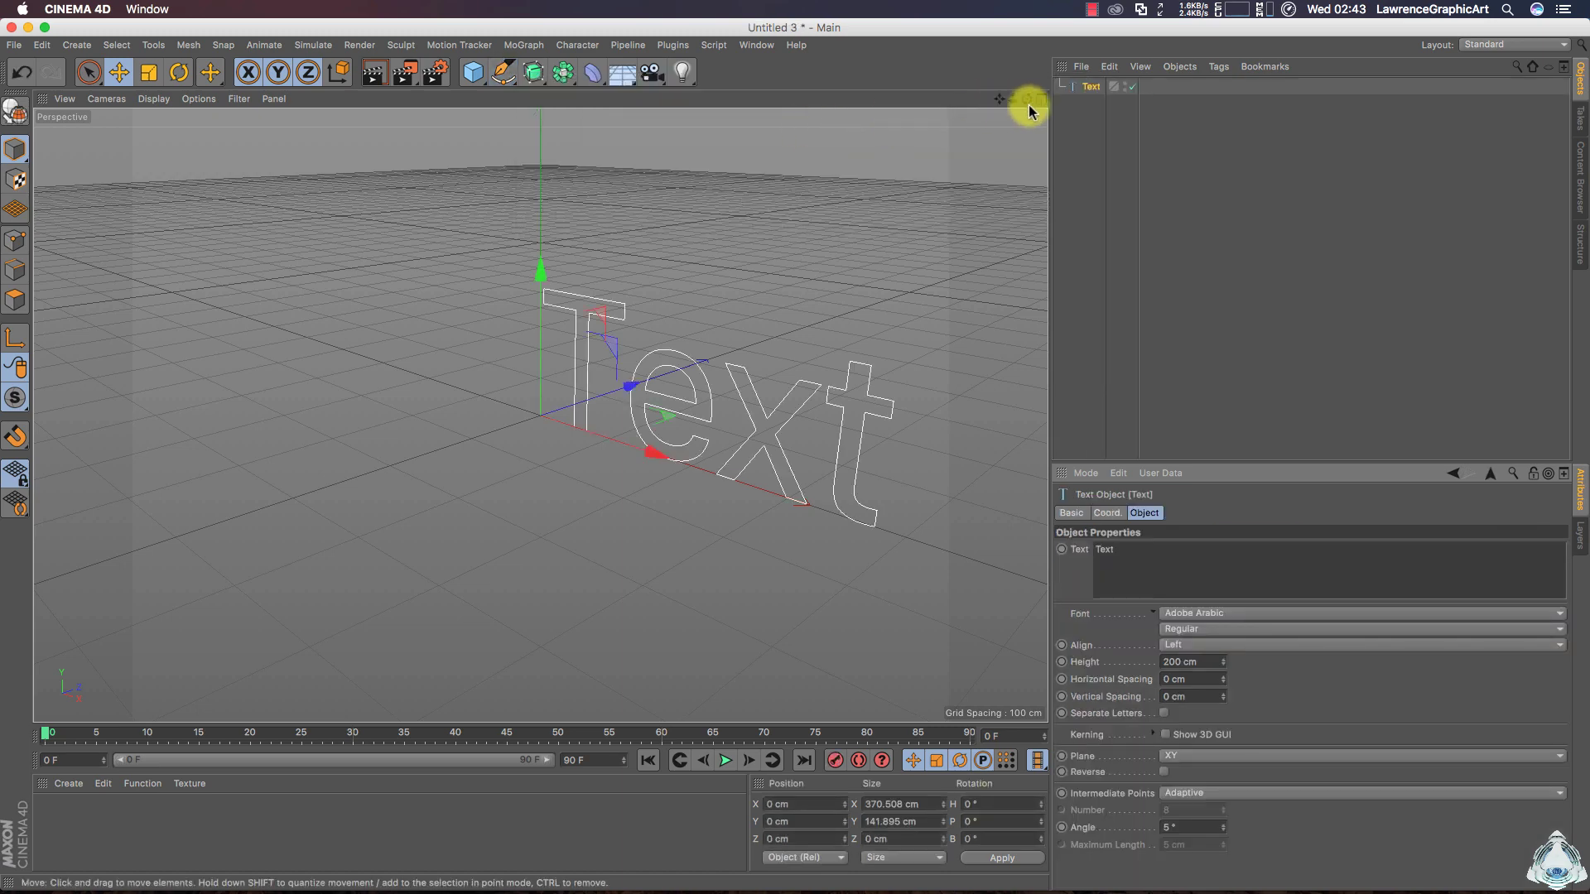
{"action": "double_click", "coordinate": [1169, 556]}
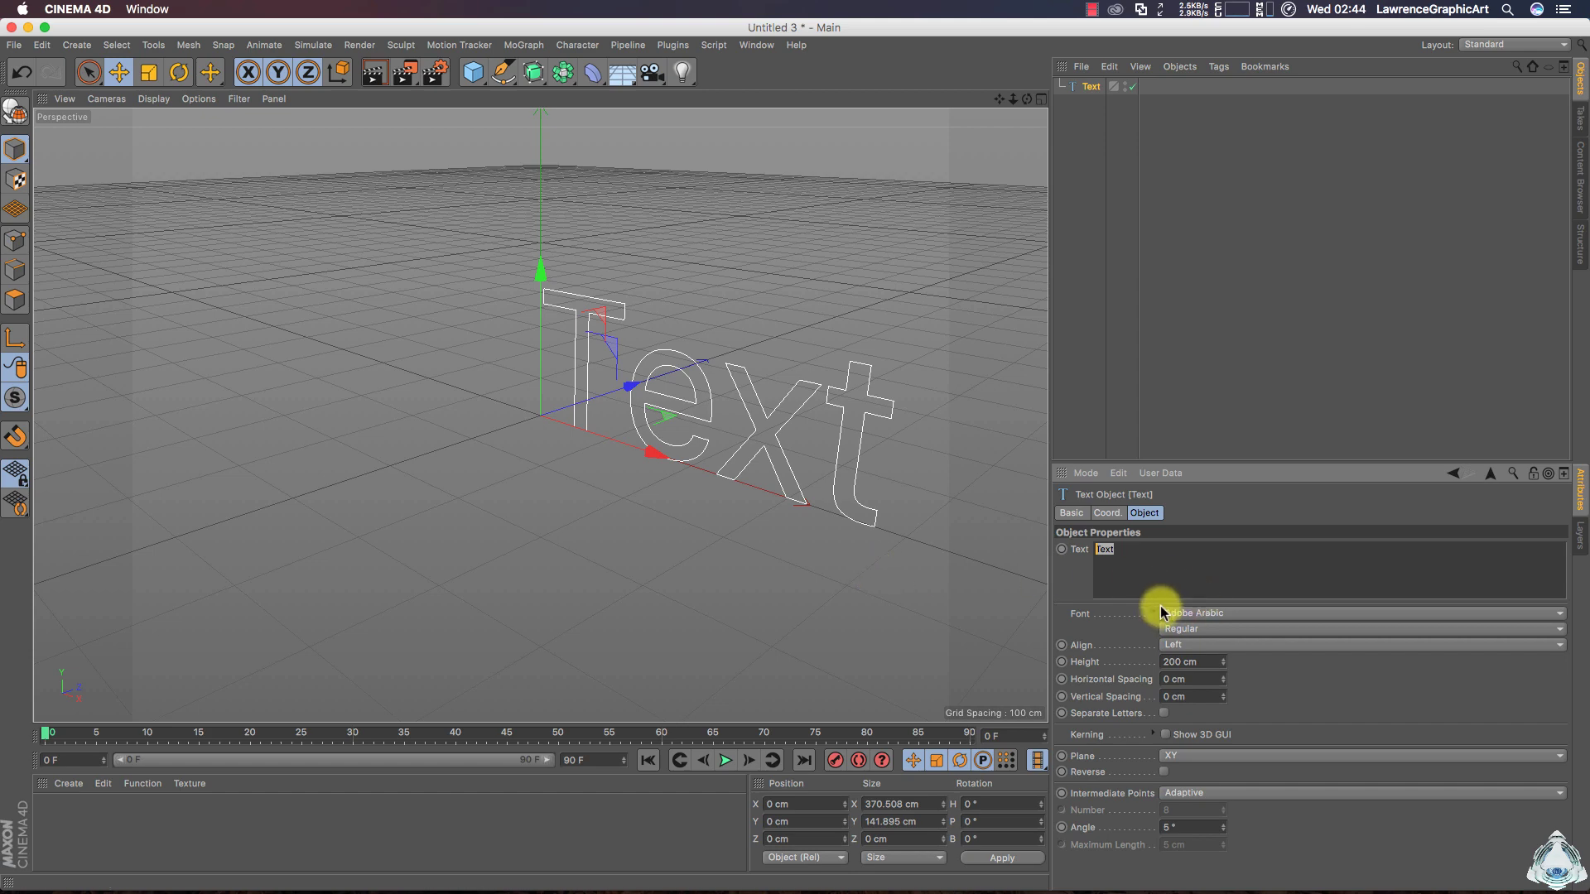
{"action": "type", "text": "3D"}
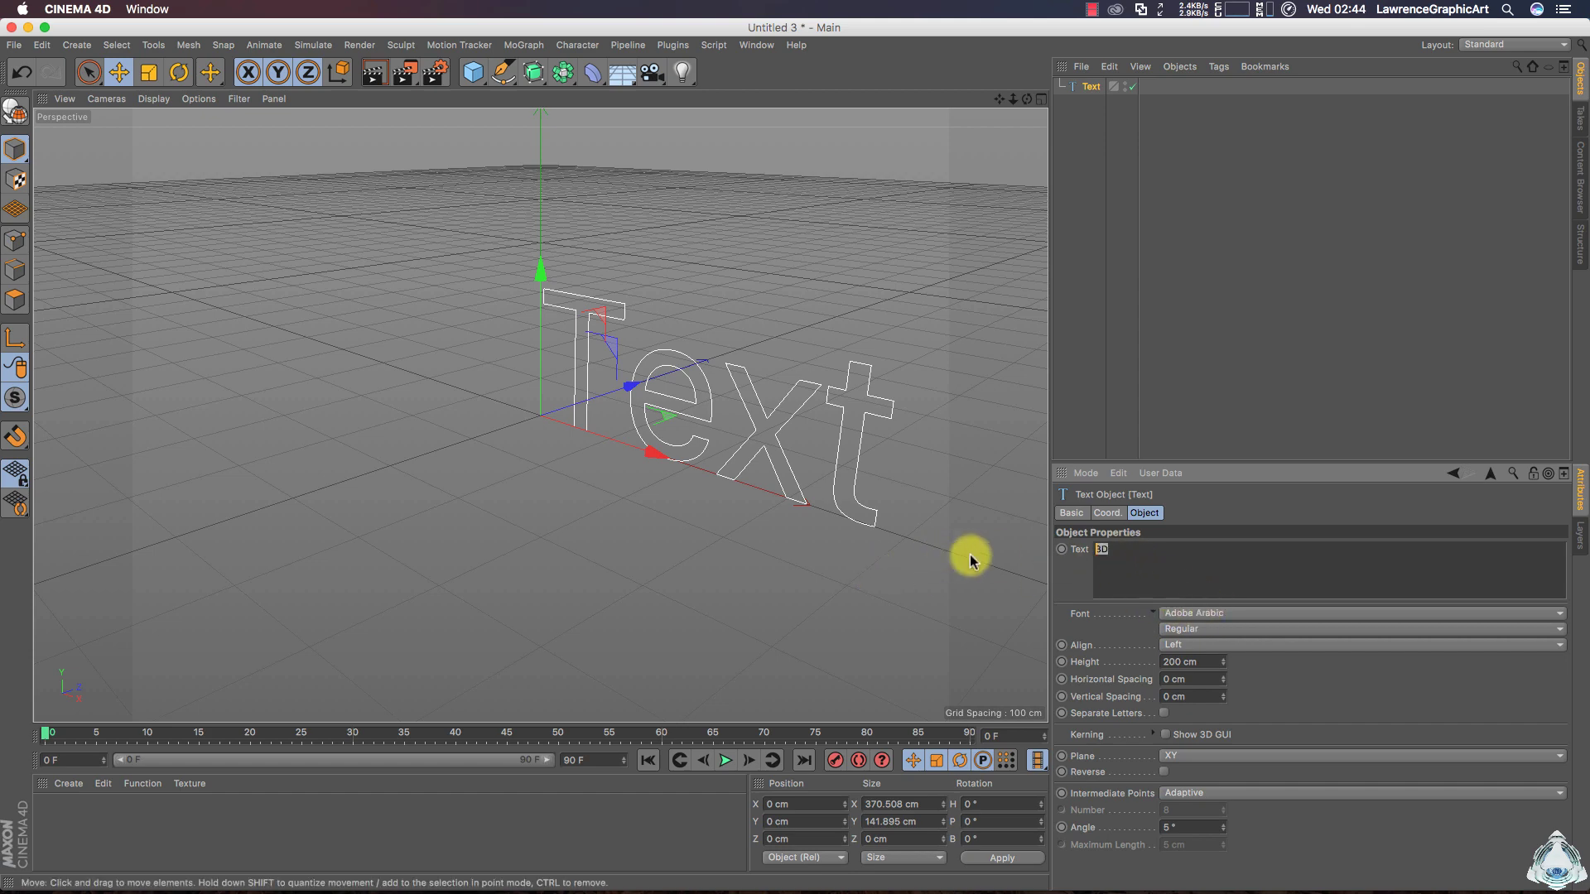
Set the font of the 3D text spline to Informal Roman
{"action": "left_click", "coordinate": [1192, 617]}
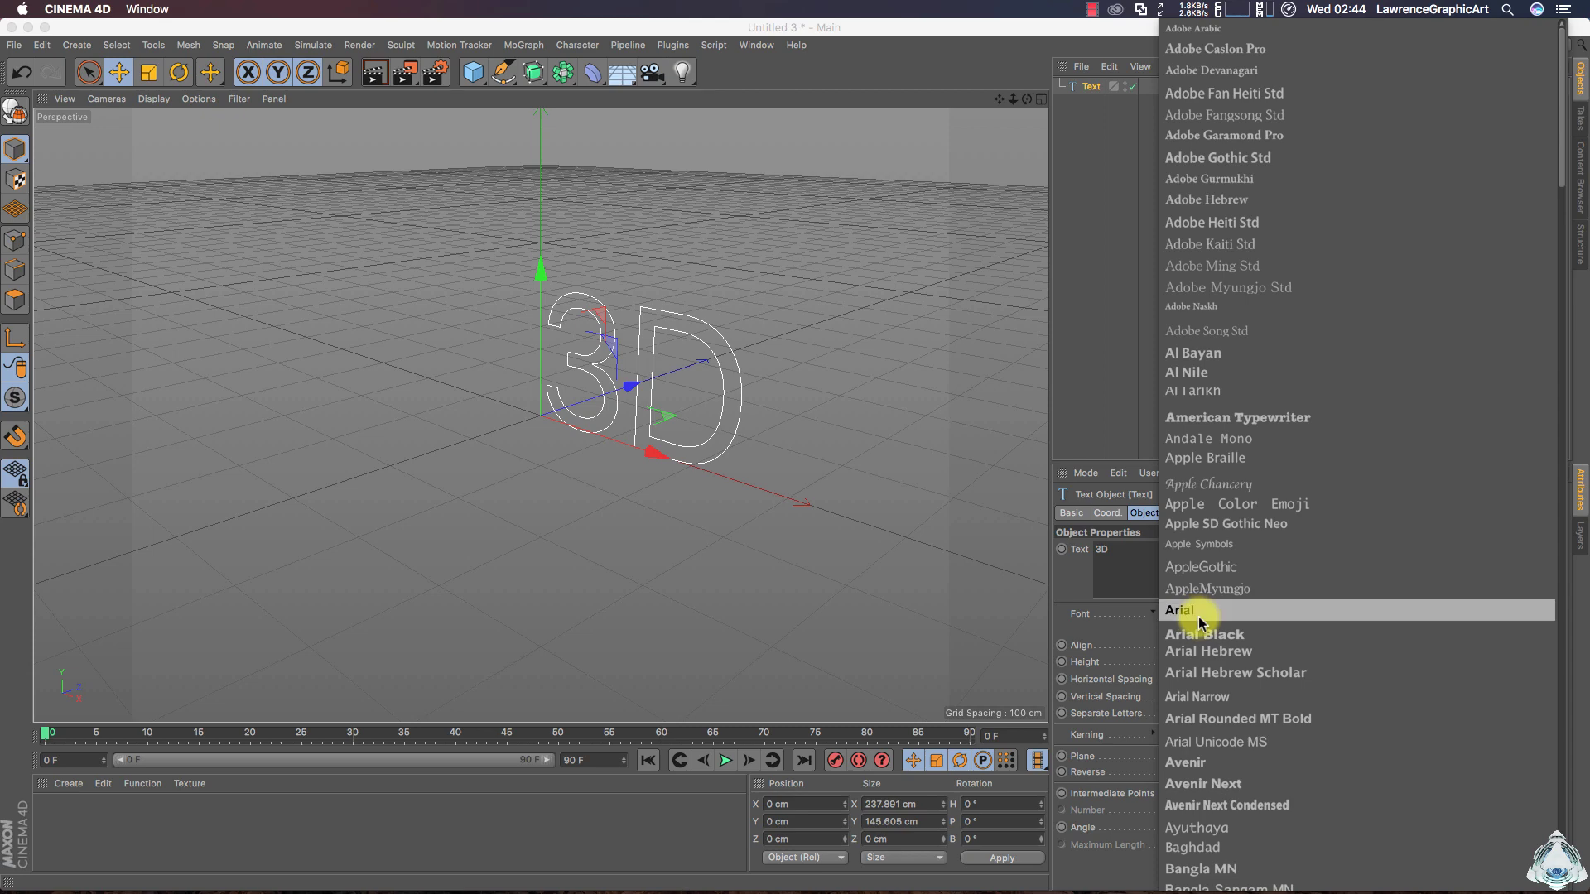
{"action": "scroll", "coordinate": [1261, 582], "scroll_direction": "down", "scroll_amount": 5}
{"action": "scroll", "coordinate": [1262, 573], "scroll_direction": "down", "scroll_amount": 5}
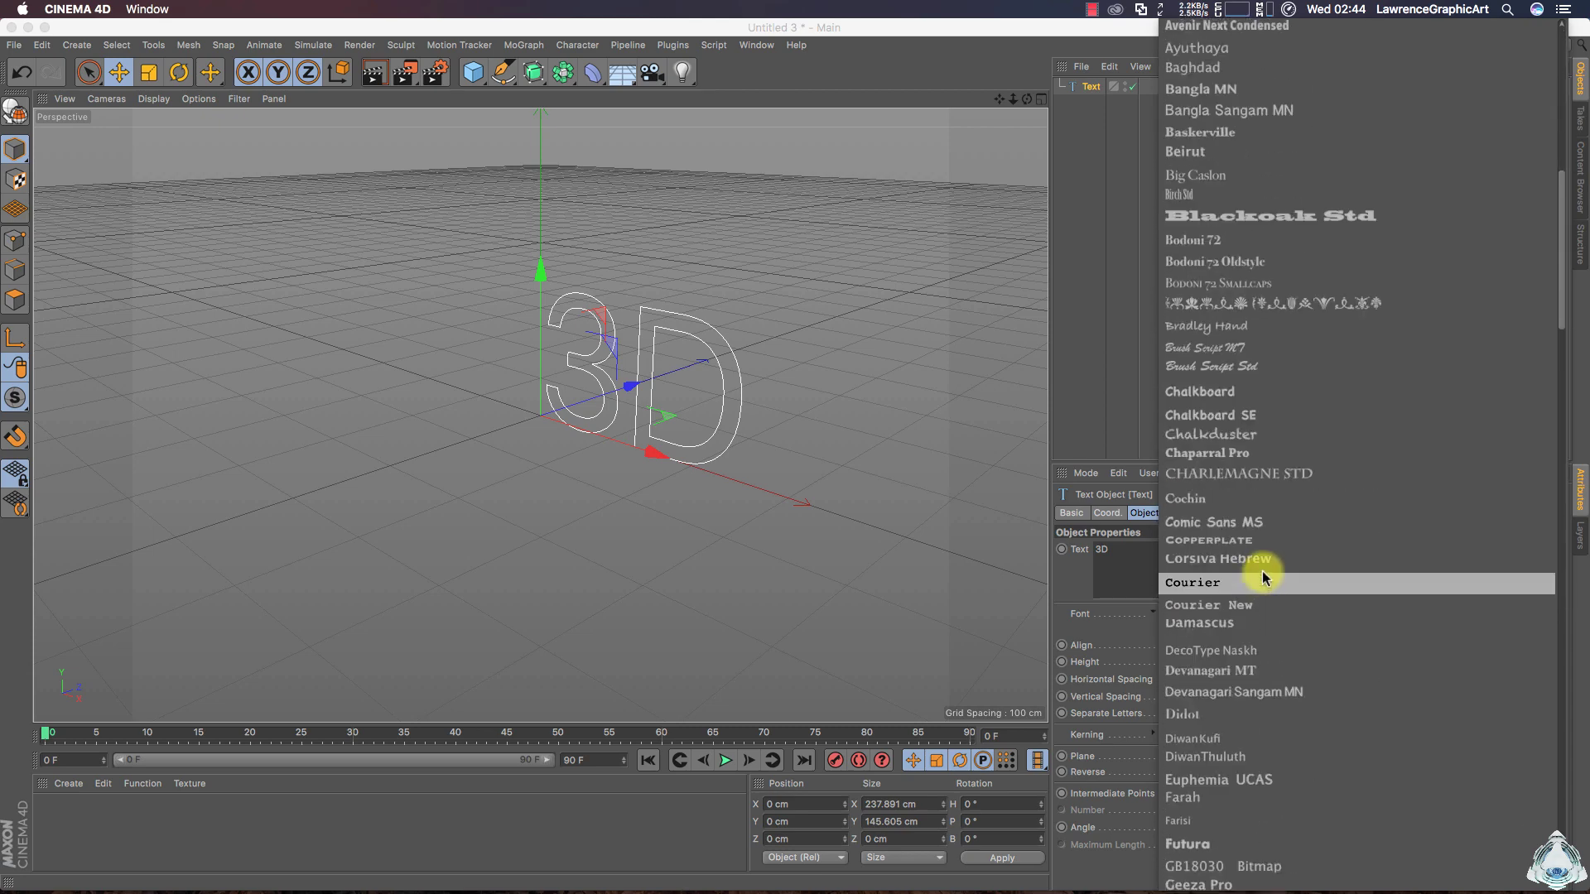
{"action": "scroll", "coordinate": [1270, 540], "scroll_direction": "up", "scroll_amount": 6}
{"action": "scroll", "coordinate": [1270, 540], "scroll_direction": "down", "scroll_amount": 10}
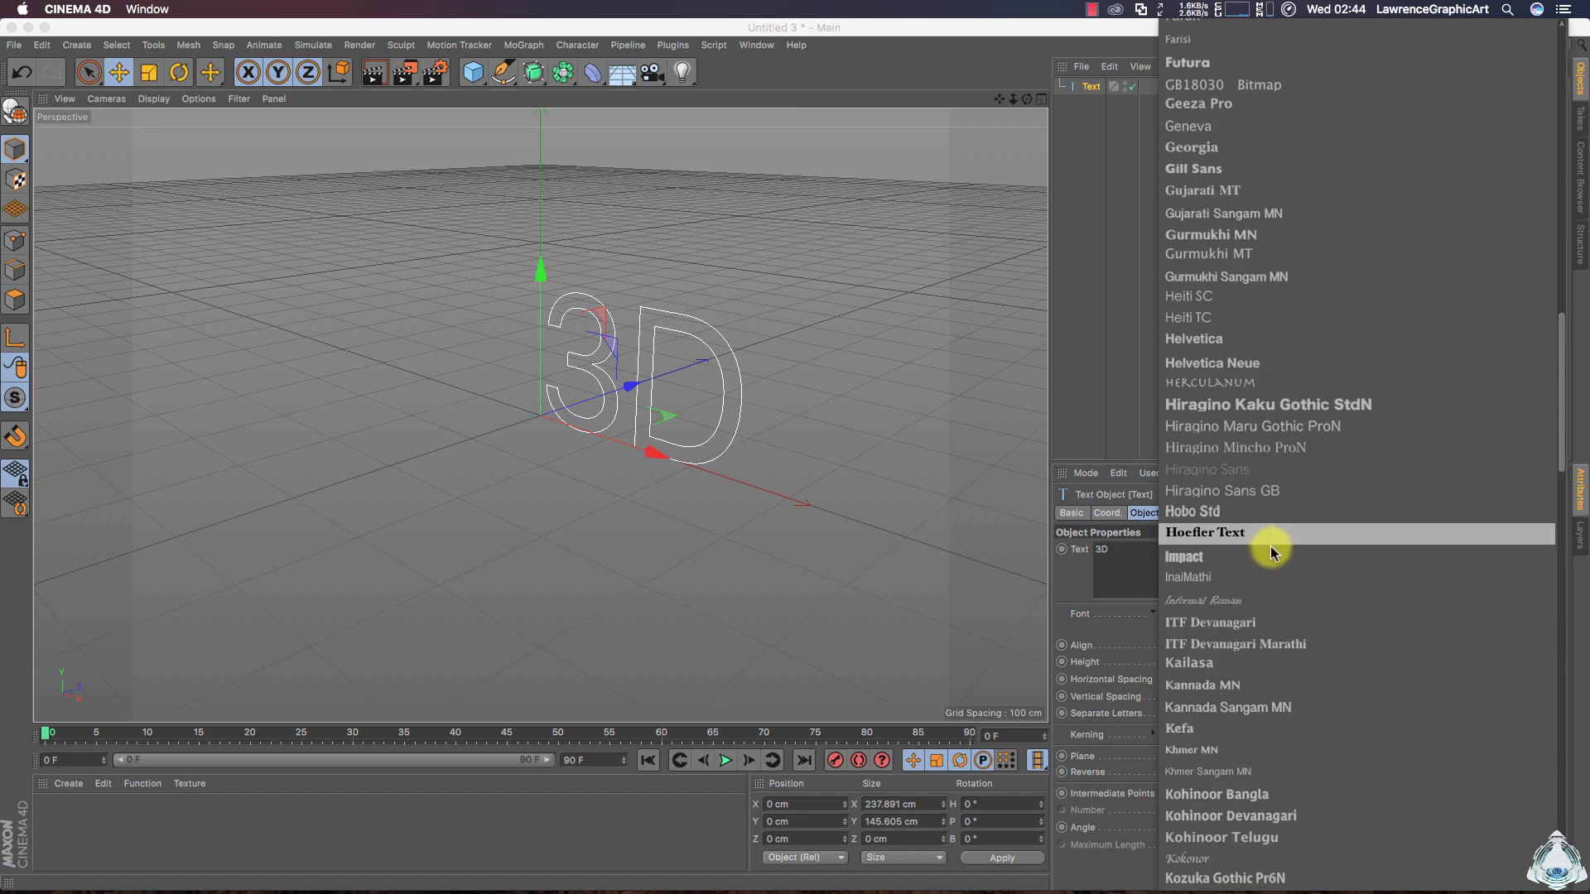
{"action": "left_click", "coordinate": [1217, 600]}
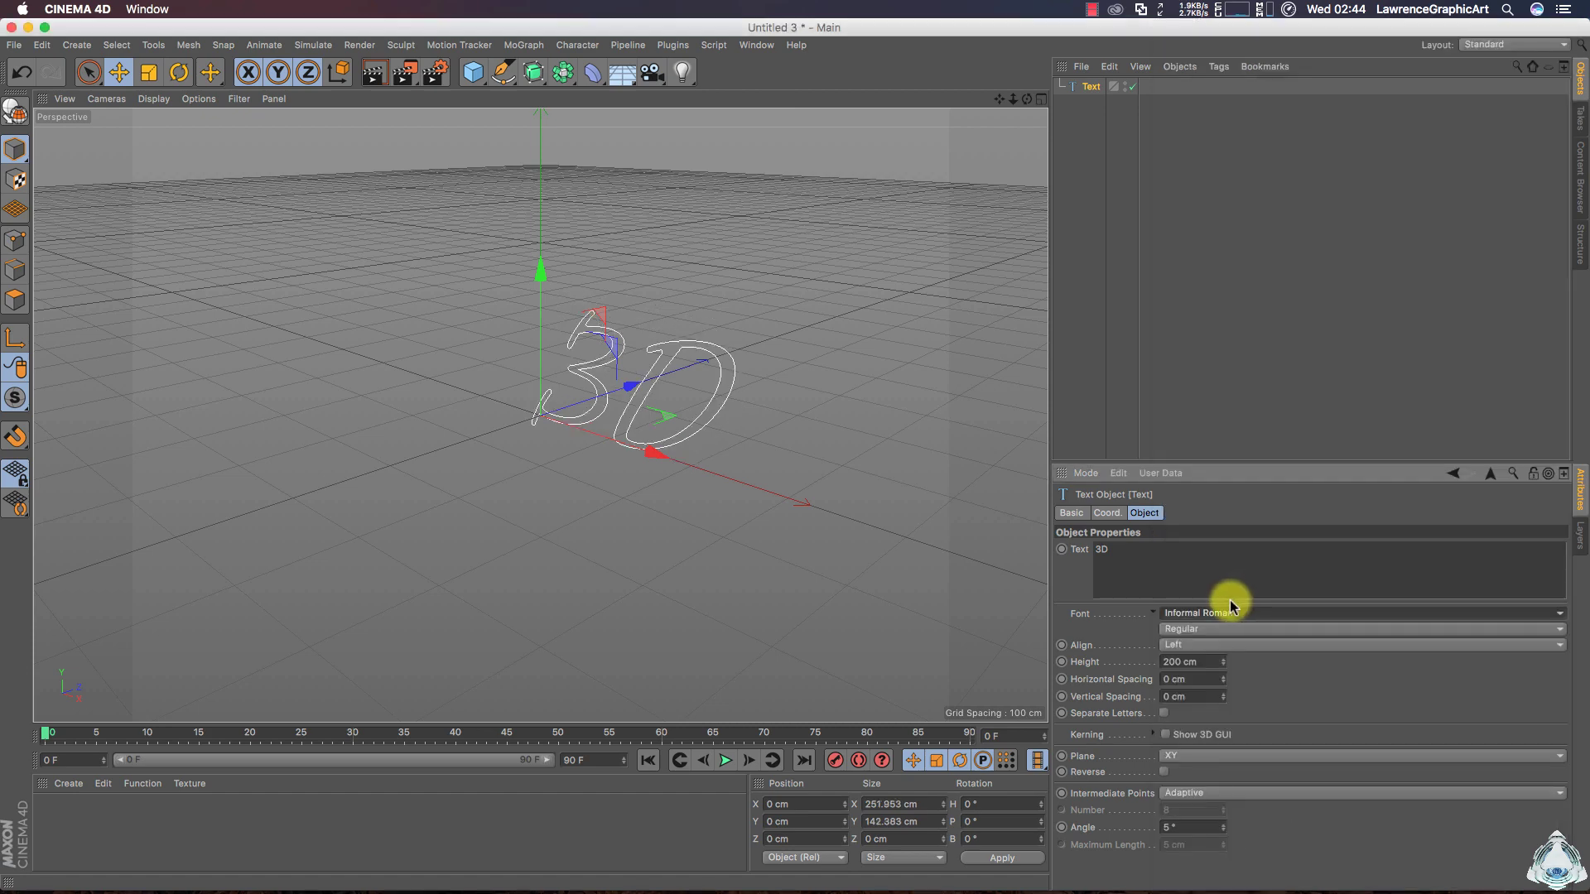
Set the height of the 3D text spline to 230 cm
{"action": "left_click", "coordinate": [1205, 664]}
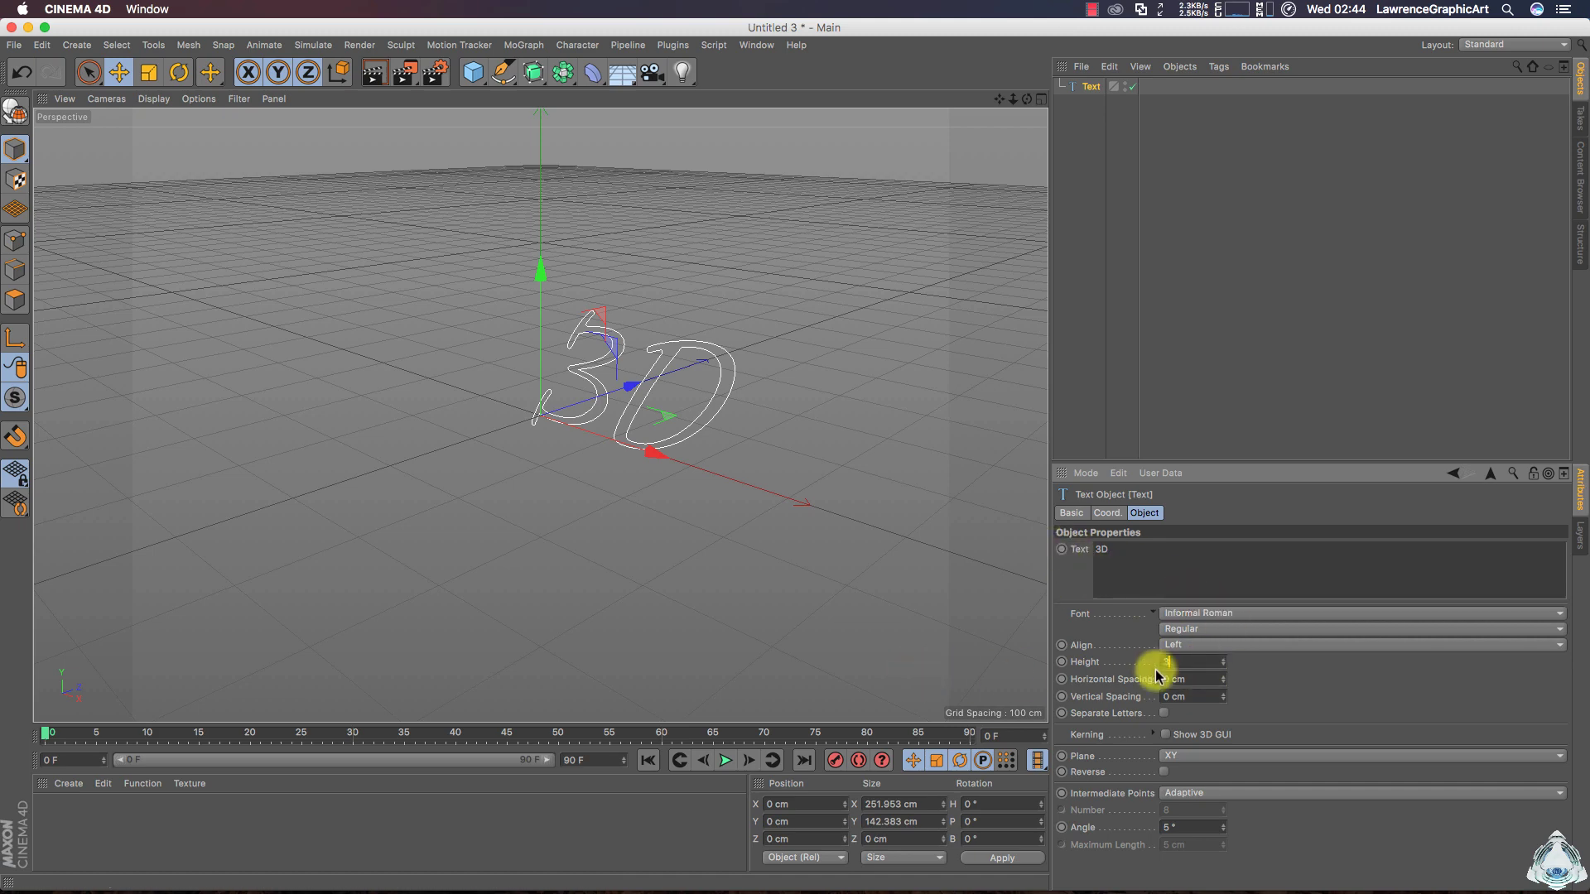
{"action": "type", "text": "230"}
{"action": "key", "text": "Return"}
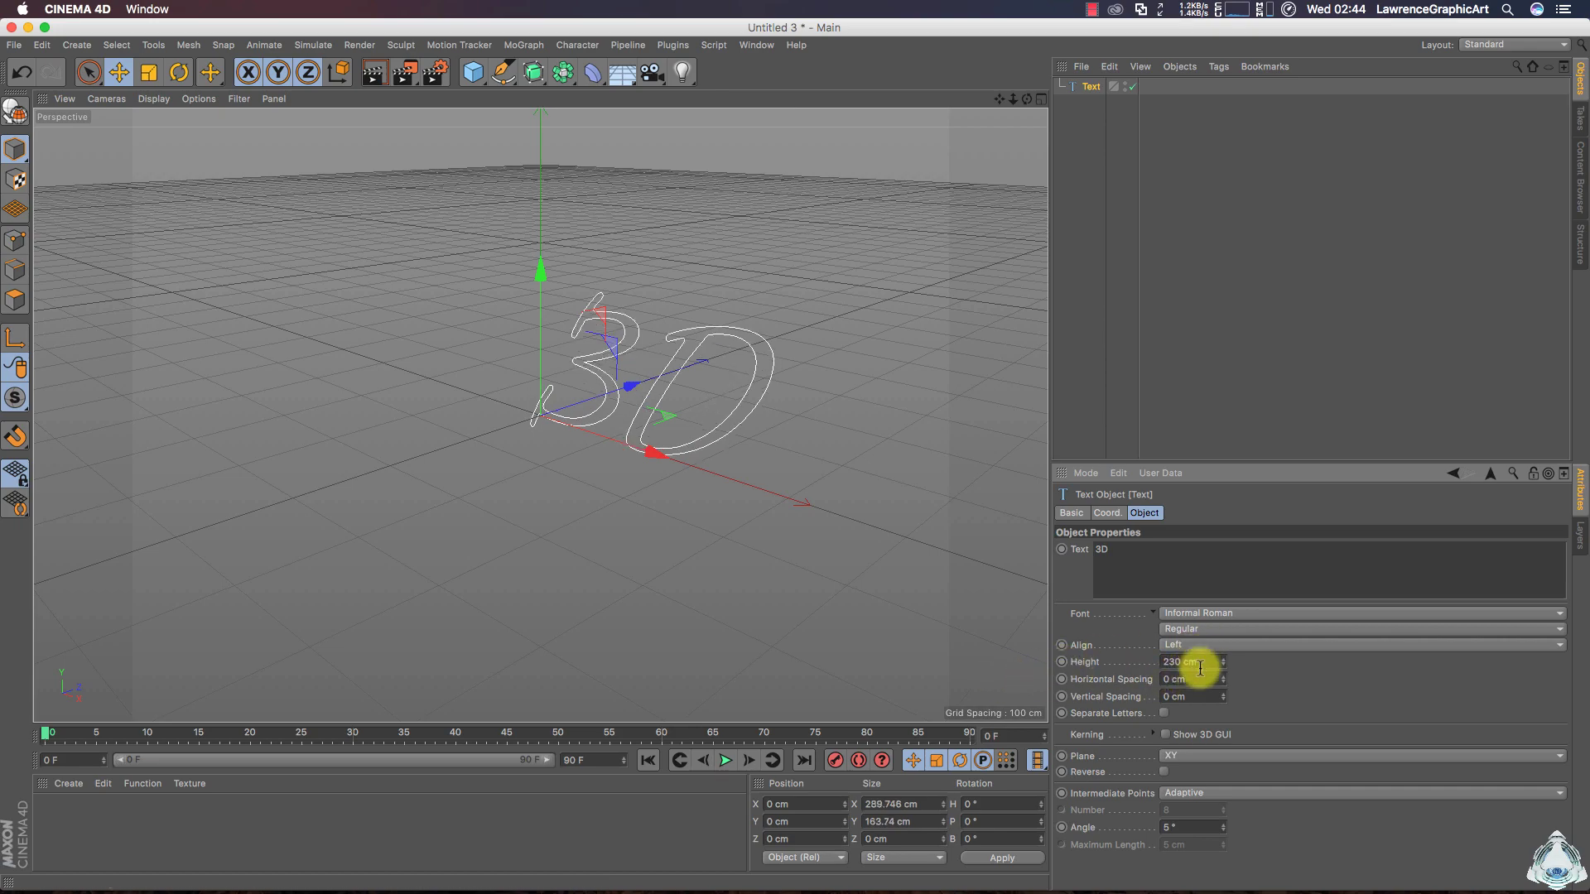
Change the text spline's intermediate points to Uniform
{"action": "mouse_move", "coordinate": [1012, 99]}
{"action": "left_mouse_down"}
{"action": "mouse_move", "coordinate": [1035, 101]}
{"action": "mouse_move", "coordinate": [758, 108]}
{"action": "left_mouse_up"}
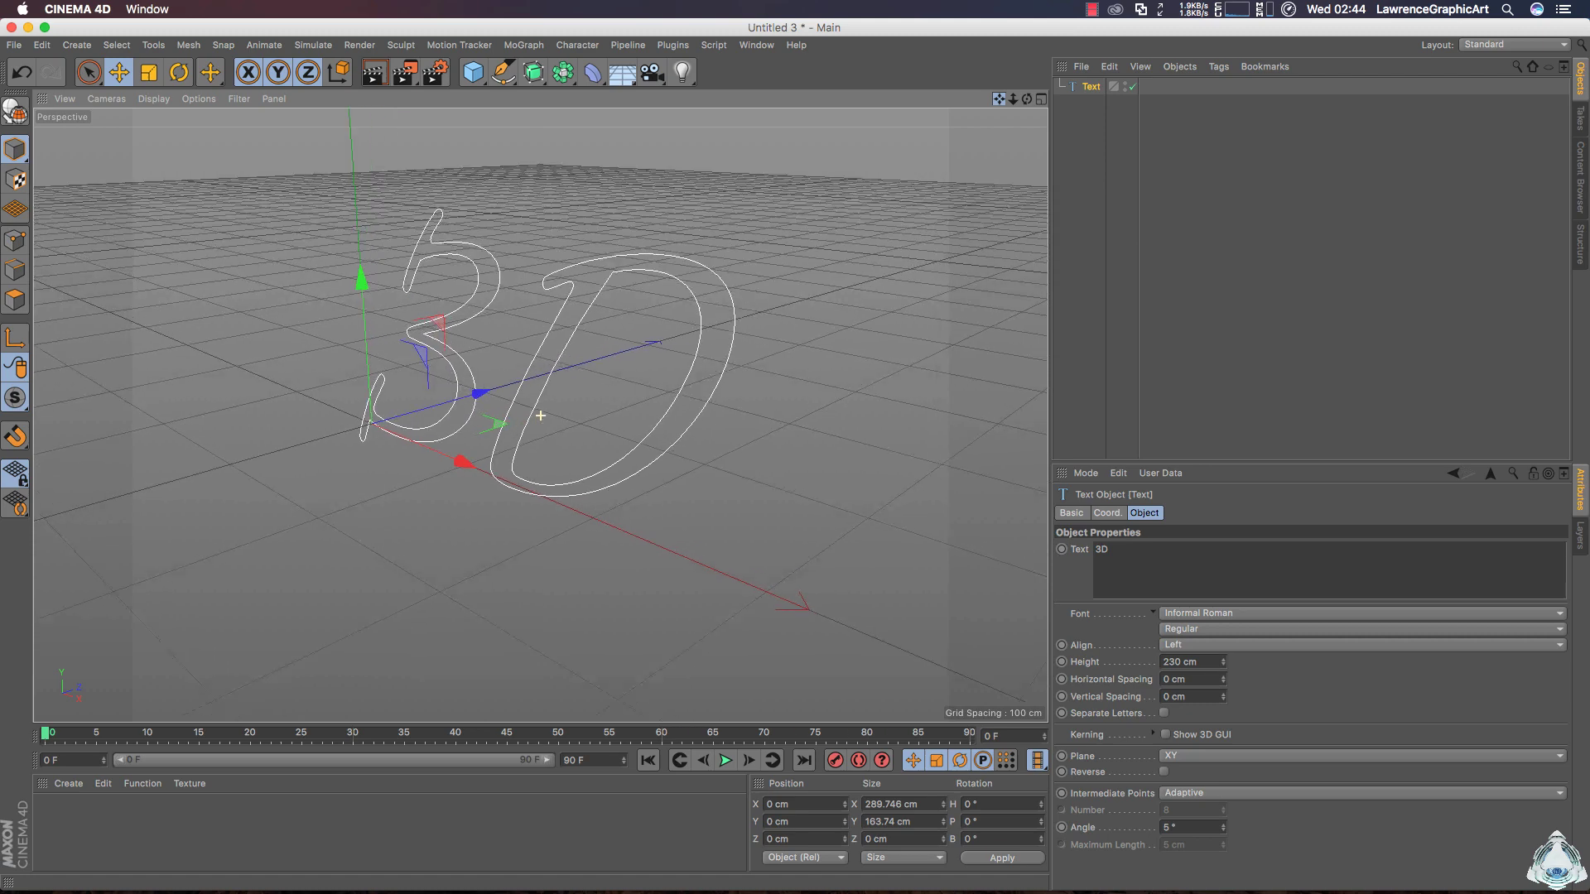
{"action": "scroll", "coordinate": [629, 348], "scroll_direction": "up", "scroll_amount": 5}
{"action": "scroll", "coordinate": [625, 354], "scroll_direction": "down", "scroll_amount": 2}
{"action": "left_click_drag", "start_coordinate": [1027, 107], "coordinate": [1064, 110]}
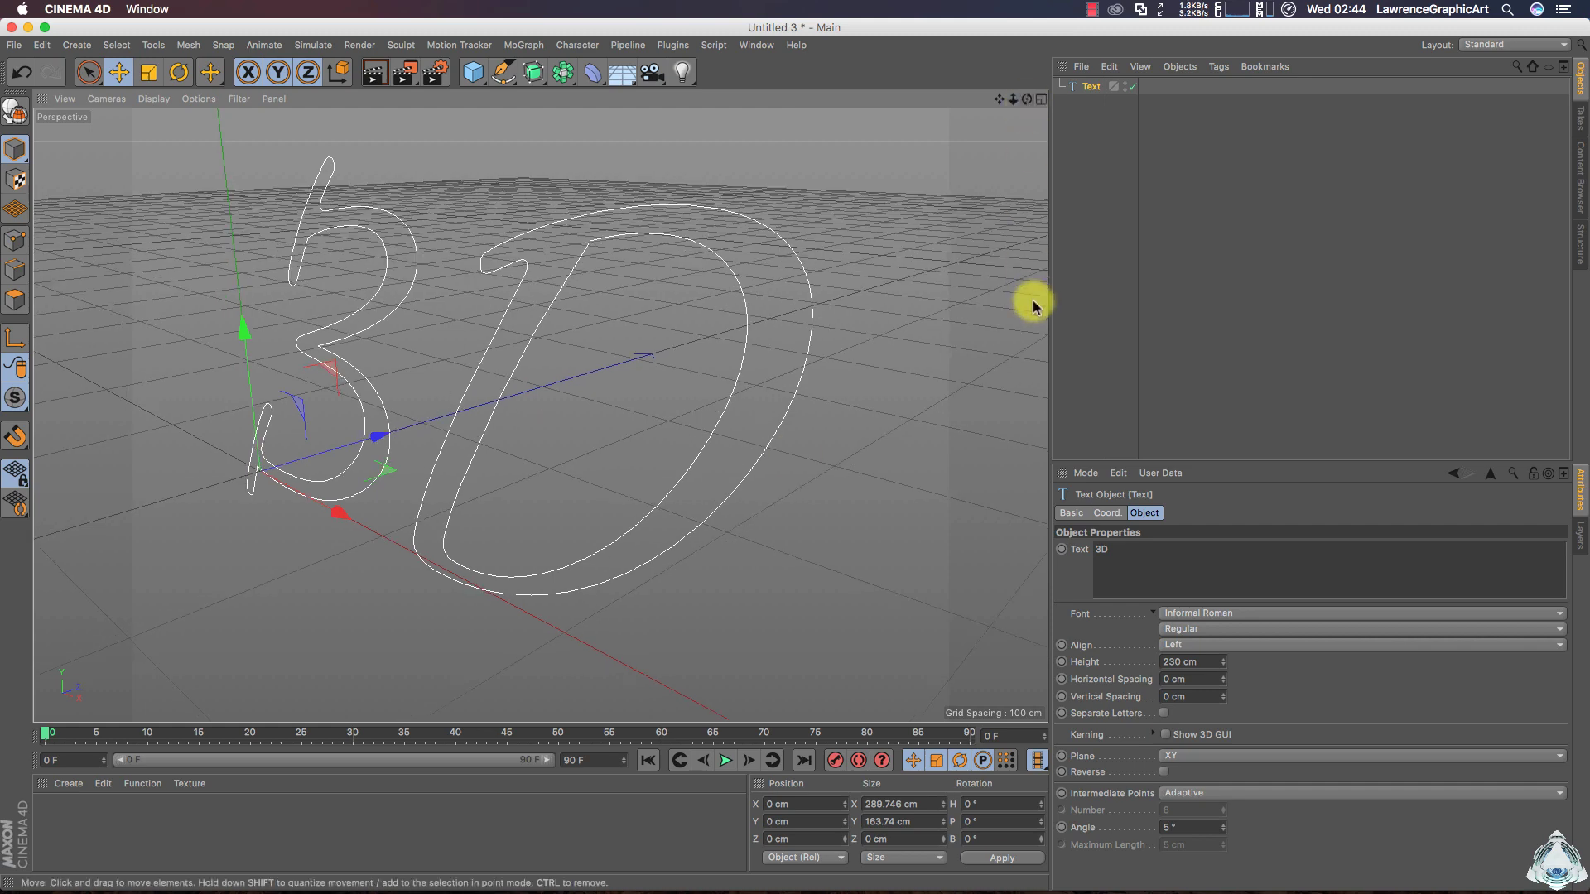
{"action": "left_click", "coordinate": [1204, 661]}
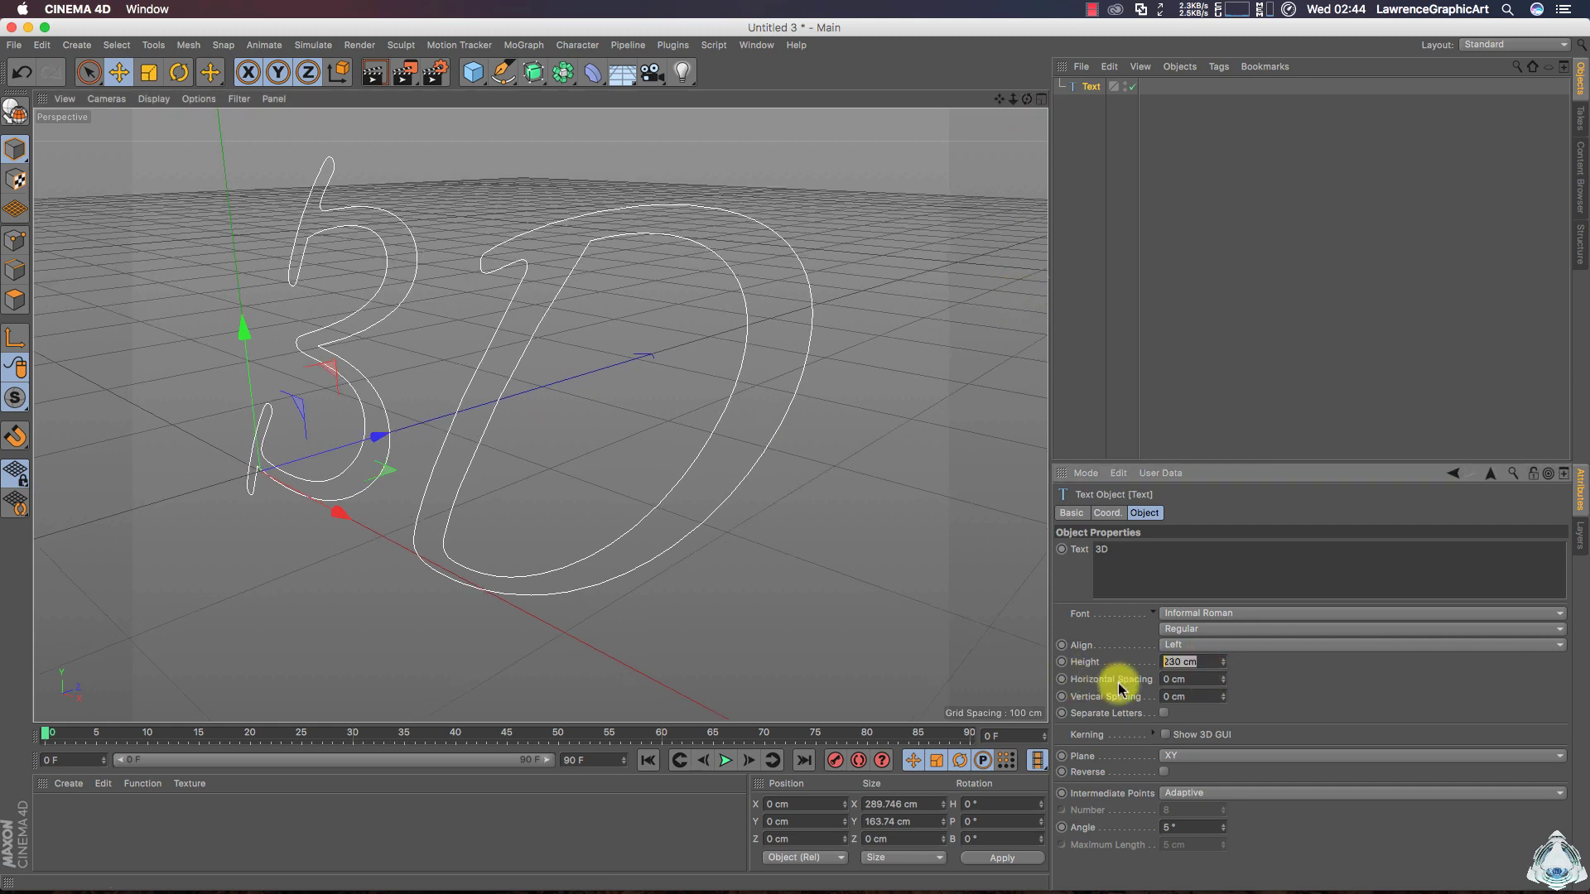
{"action": "left_click", "coordinate": [1195, 684]}
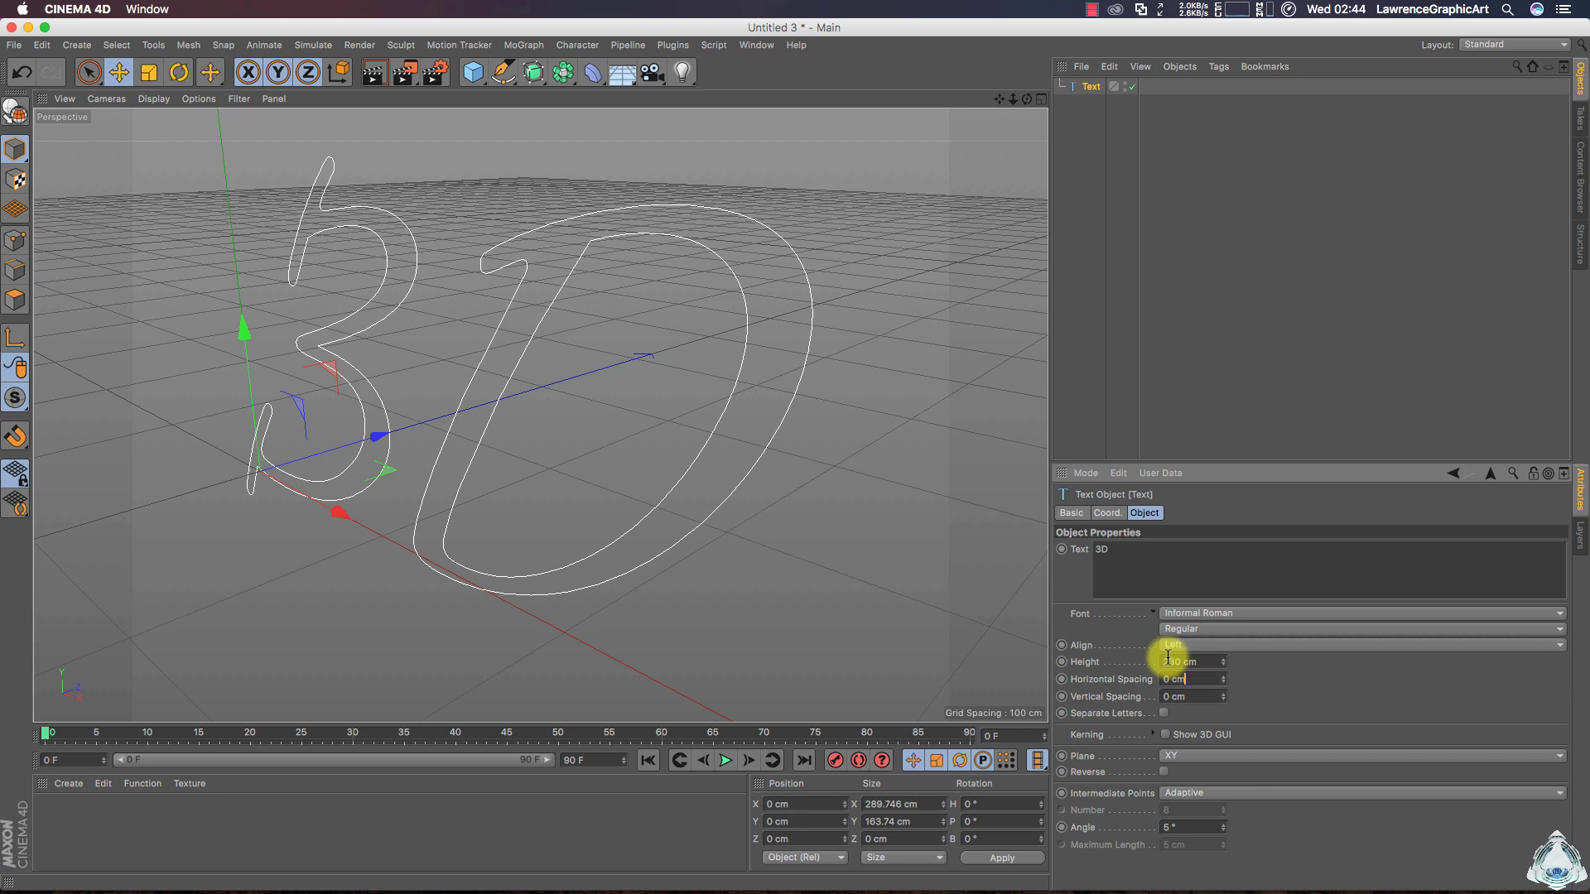
{"action": "left_click", "coordinate": [1207, 793]}
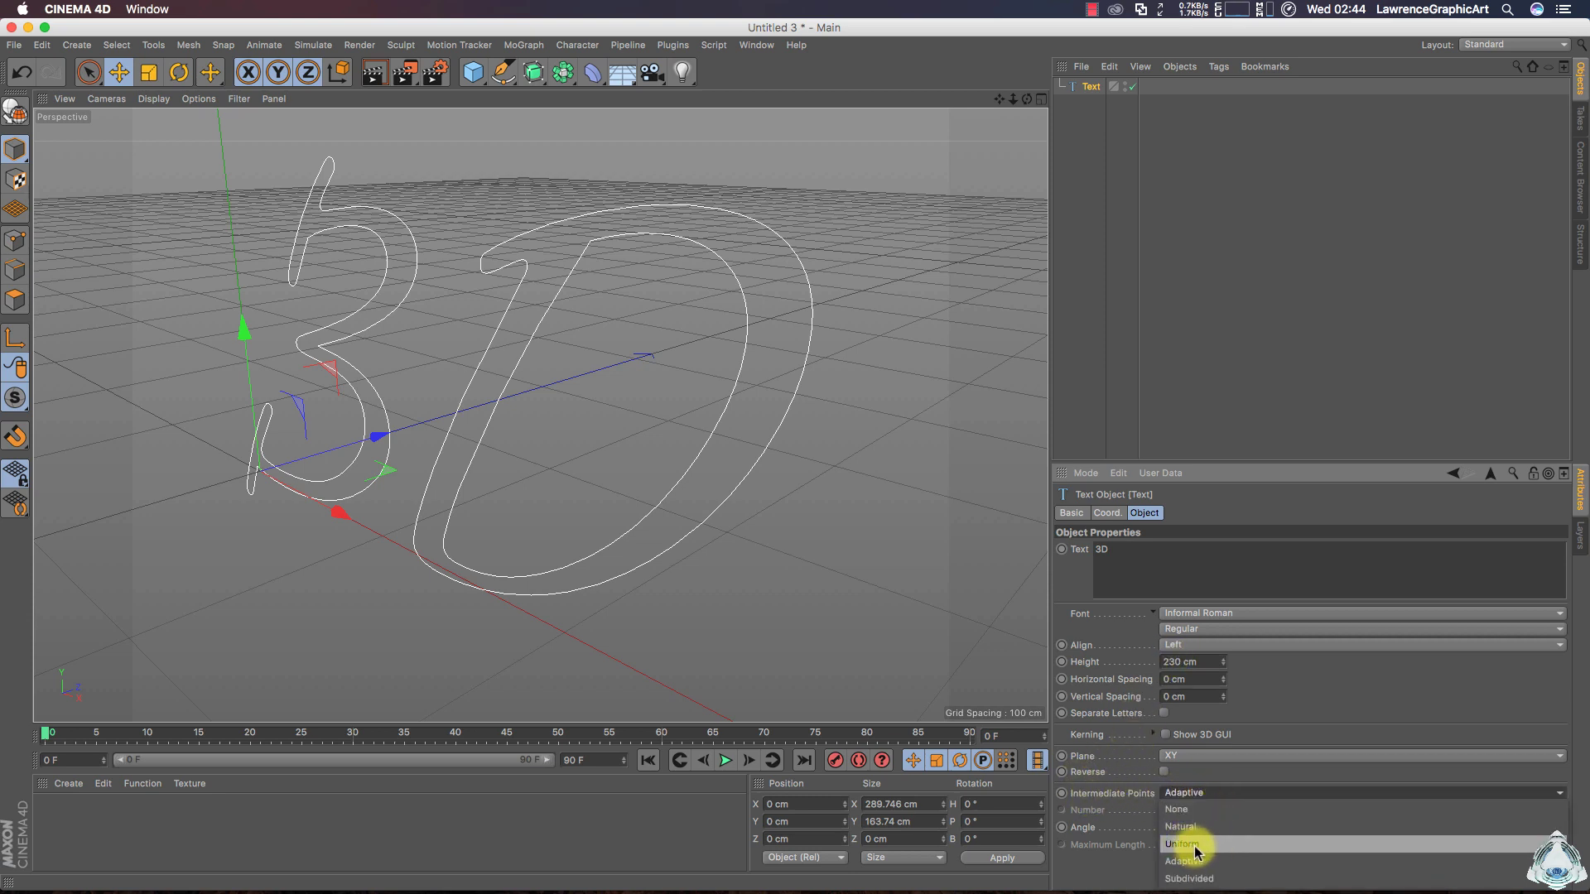
{"action": "left_click", "coordinate": [1196, 844]}
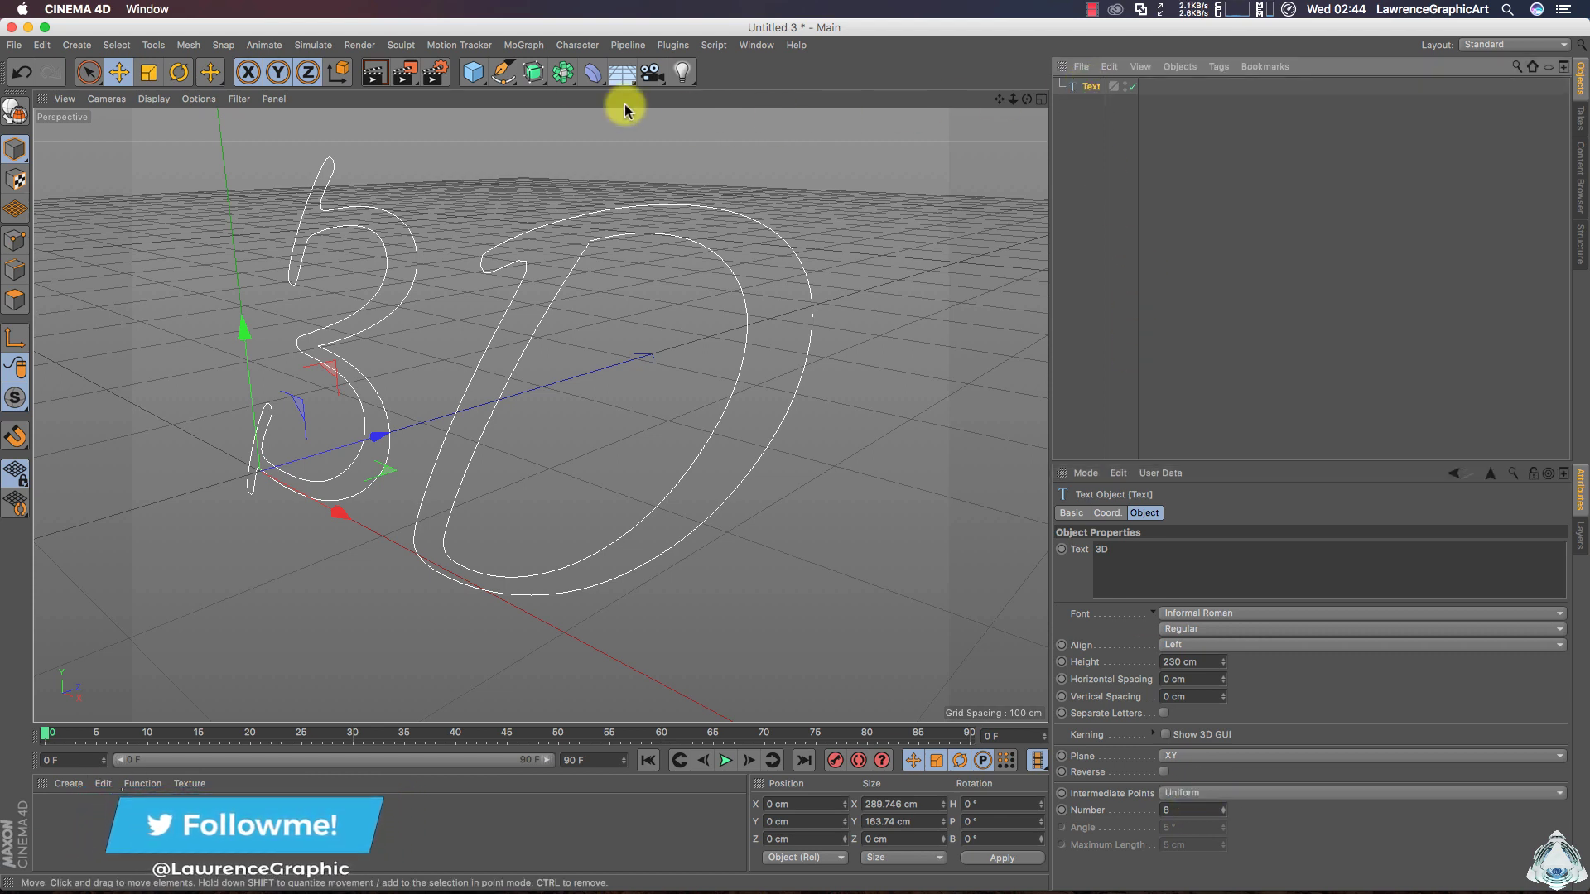
Add a circle spline and set its radius to 1 cm
{"action": "left_click", "coordinate": [503, 75]}
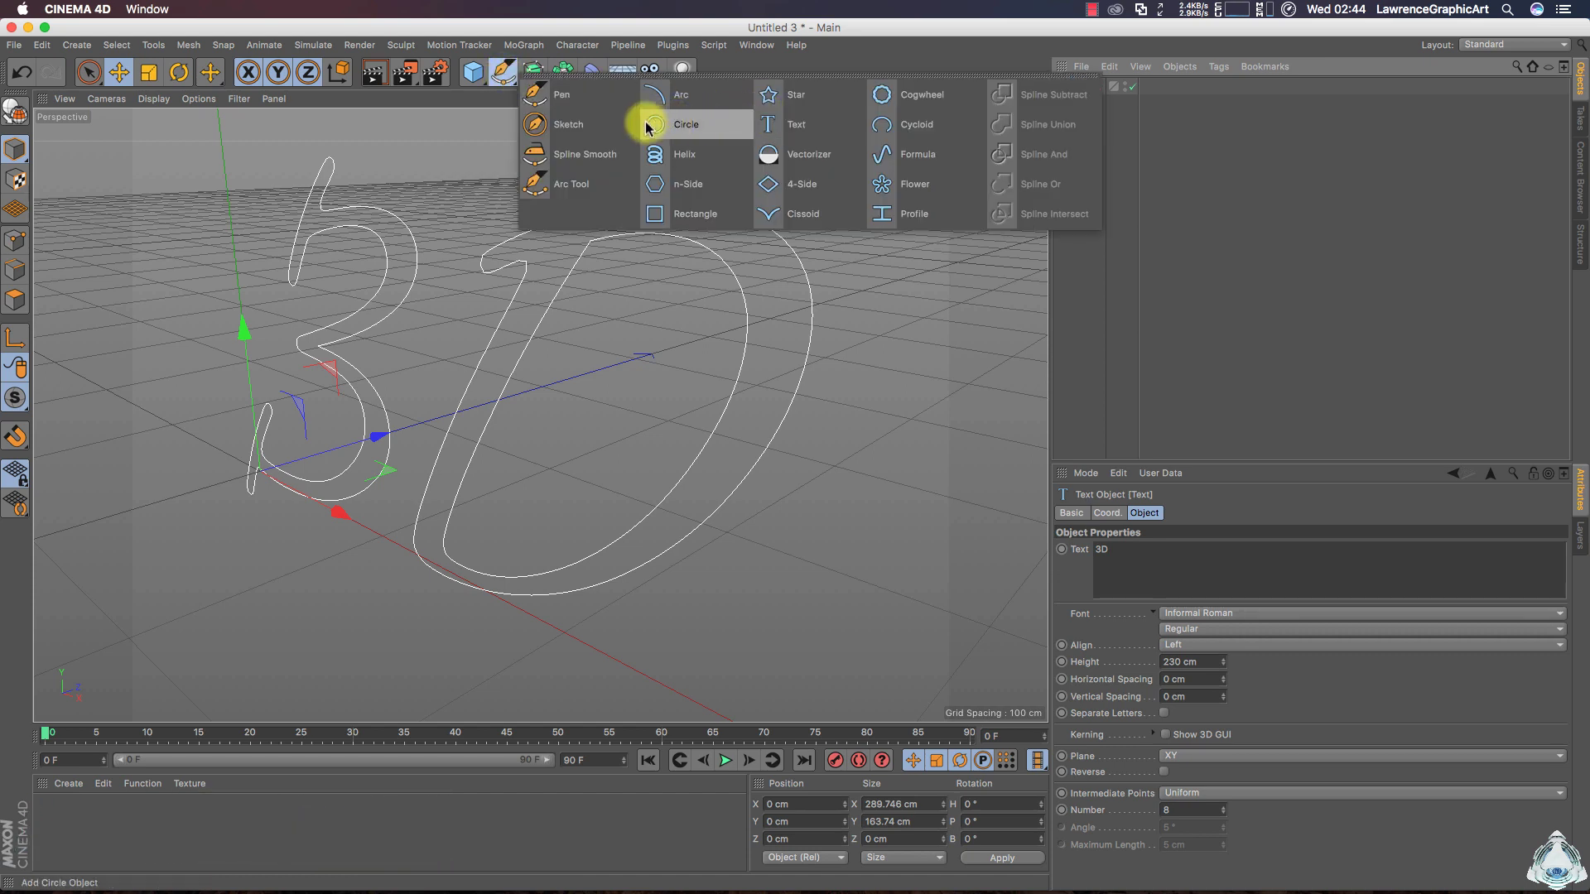
{"action": "left_click", "coordinate": [675, 134]}
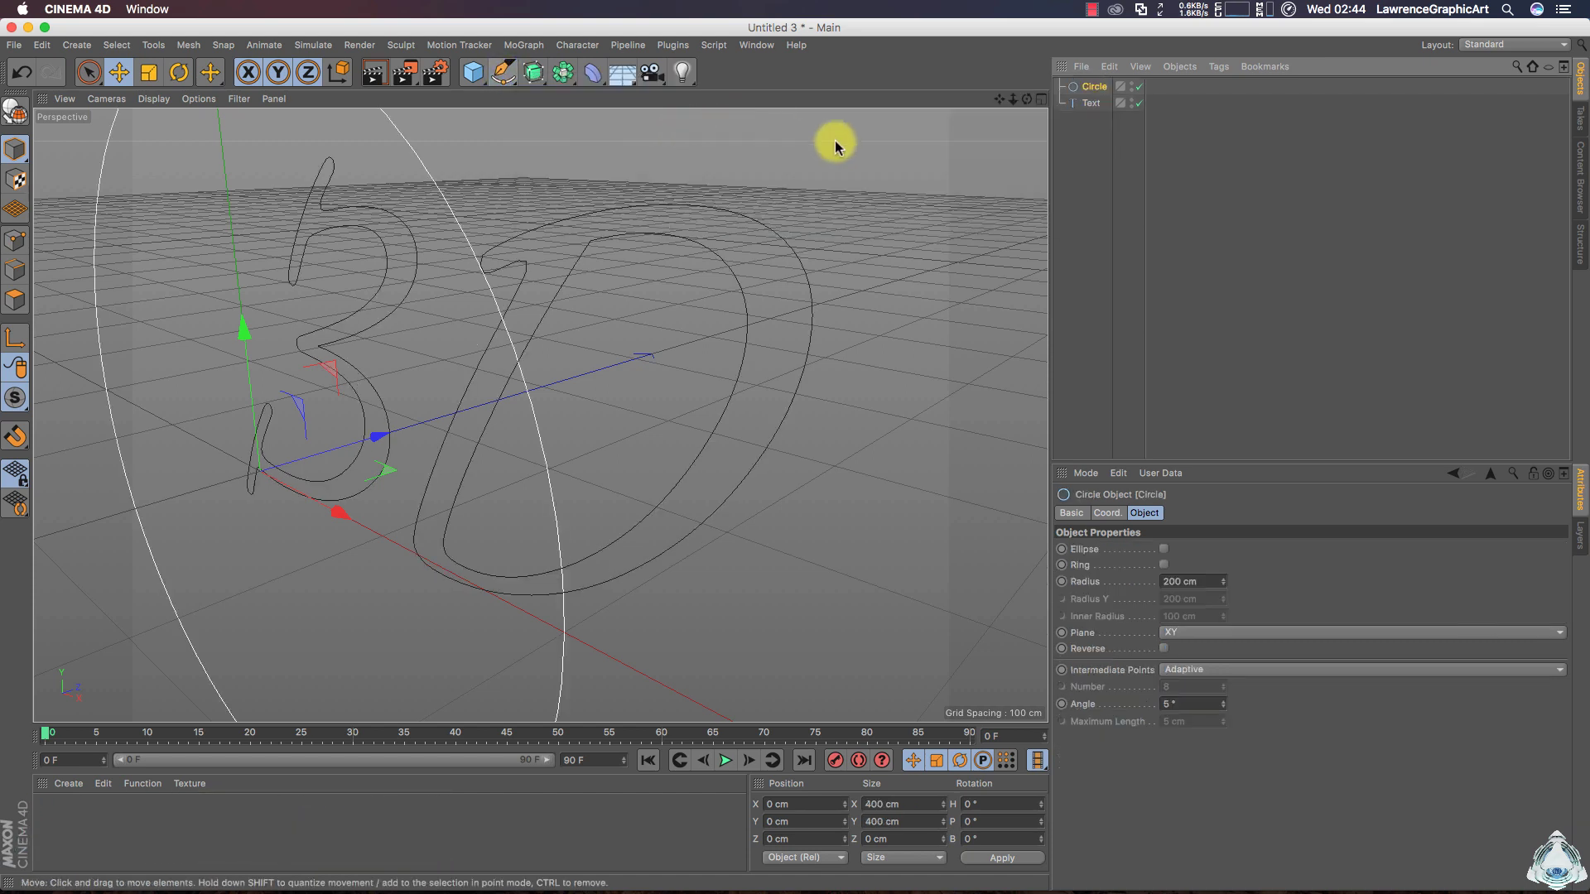
{"action": "left_click", "coordinate": [1192, 581]}
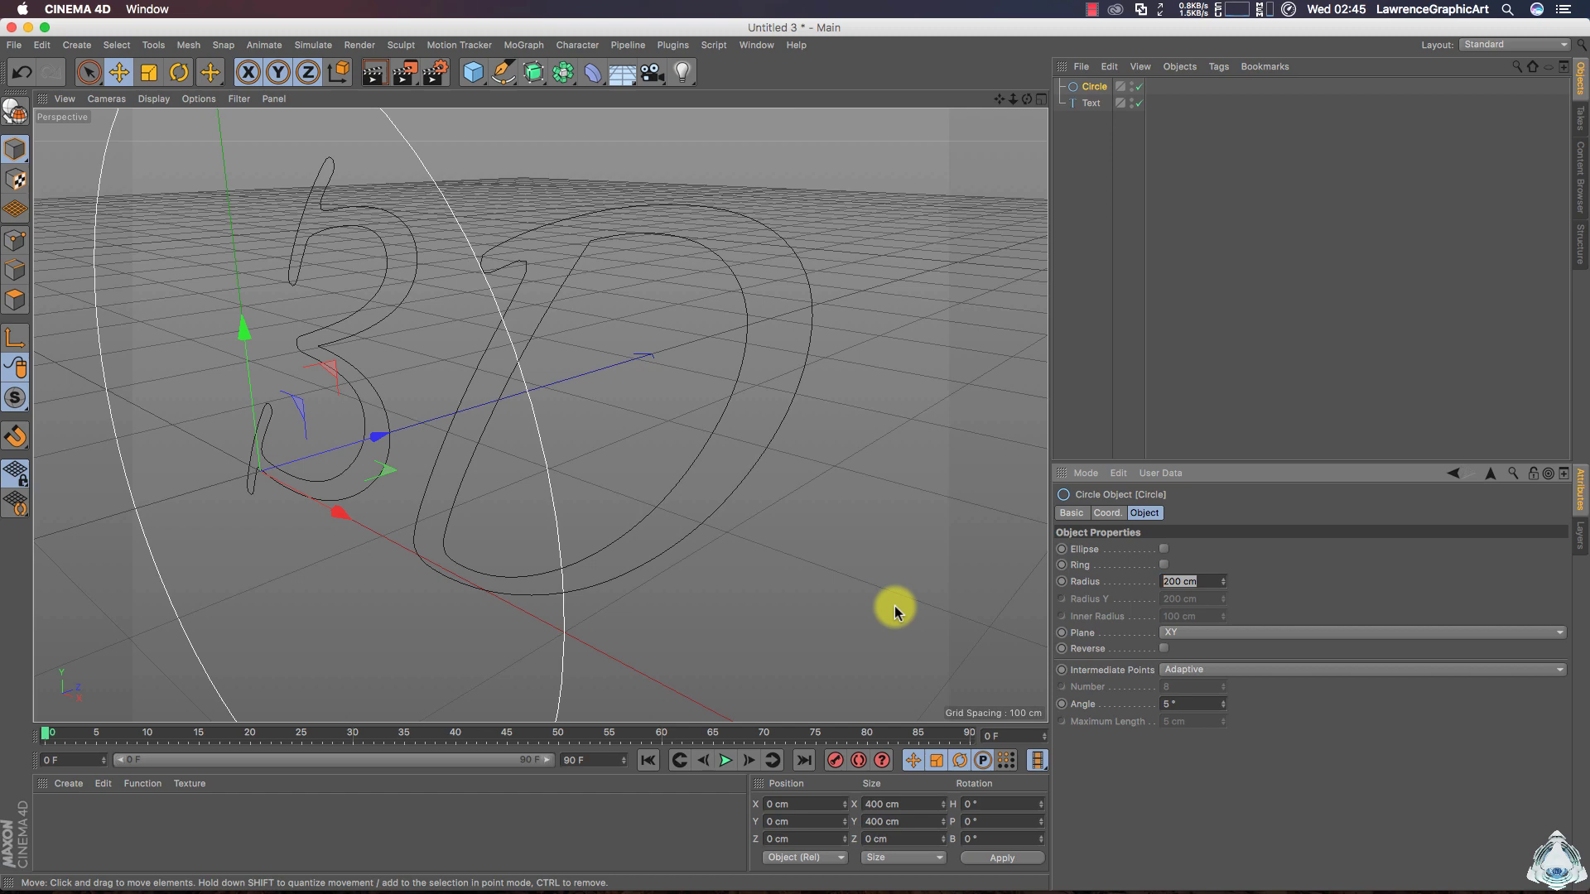
{"action": "type", "text": "1"}
{"action": "key", "text": "Return"}
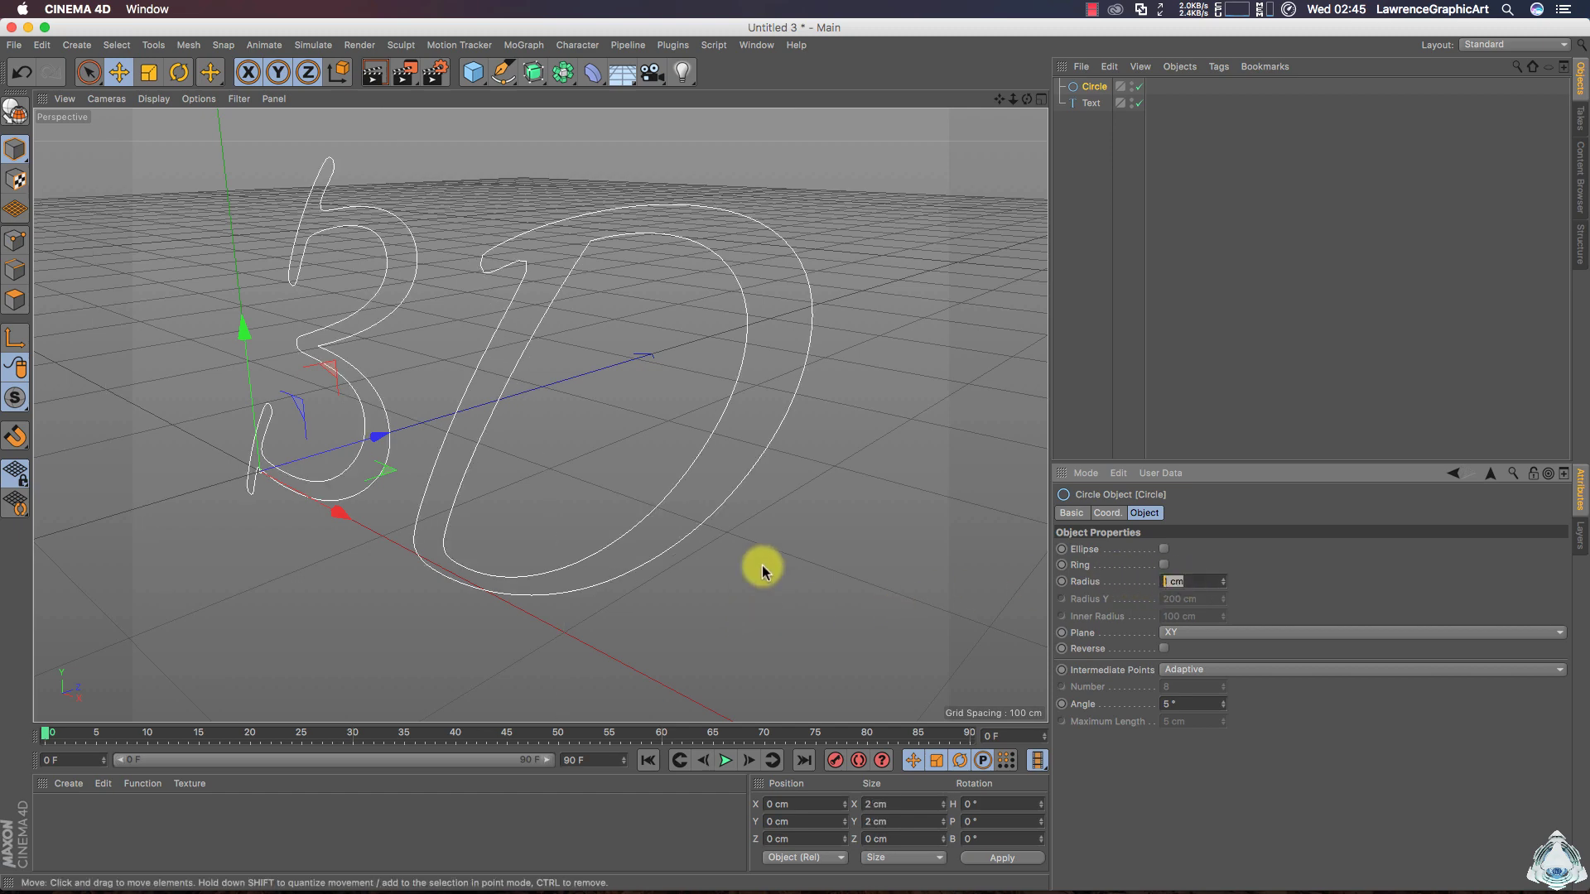
Add a Sweep object and nest the circle and text splines inside it to form tubular 3D letter outlines
{"action": "left_click", "coordinate": [536, 74]}
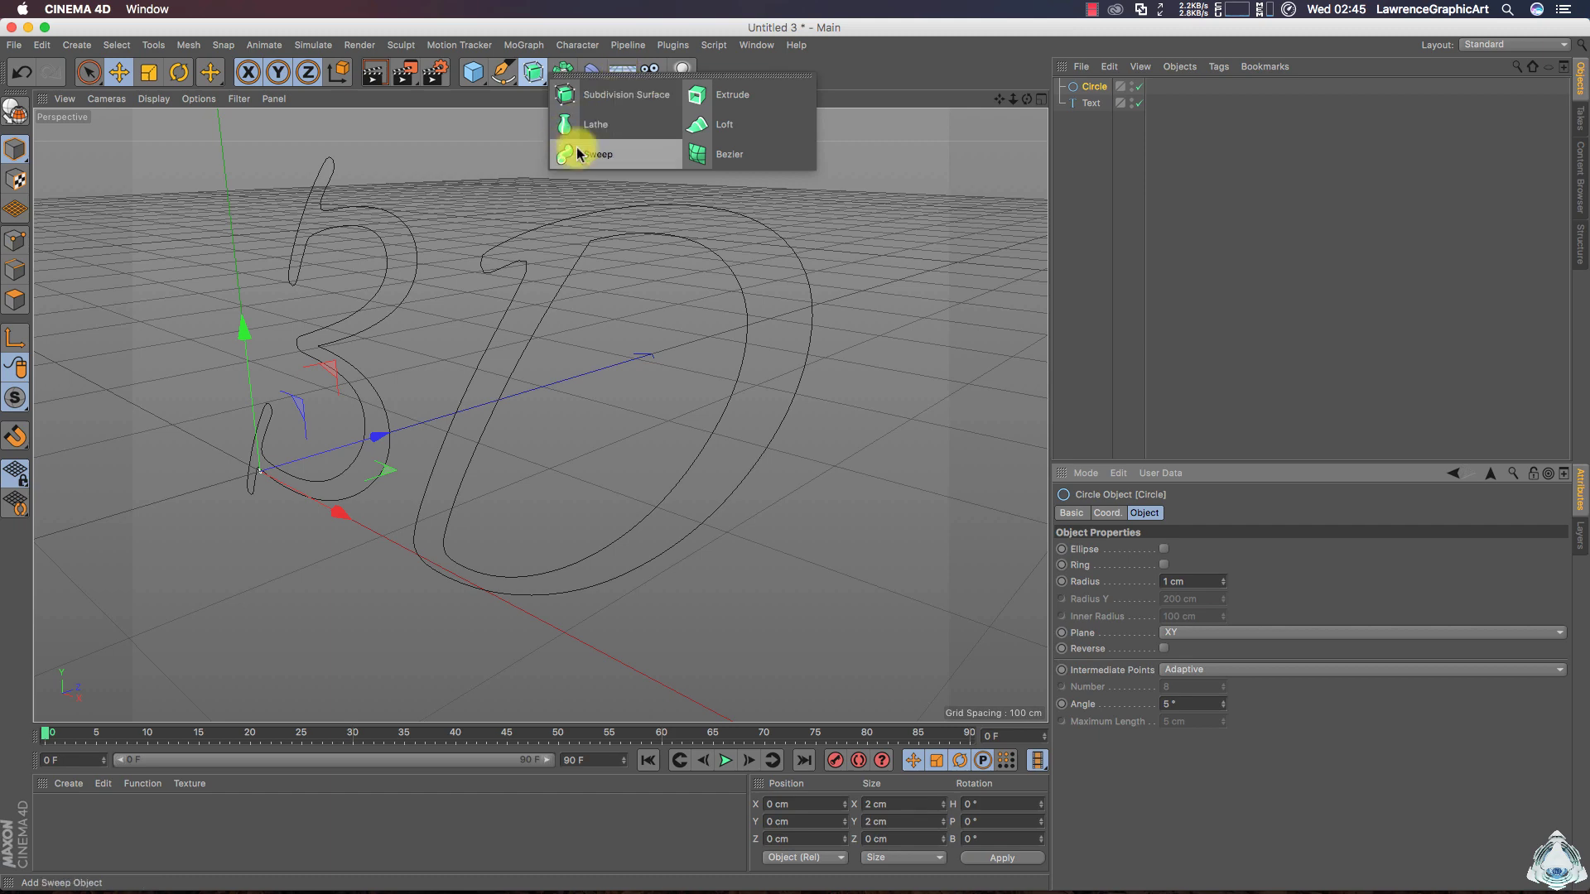
{"action": "left_click", "coordinate": [621, 156]}
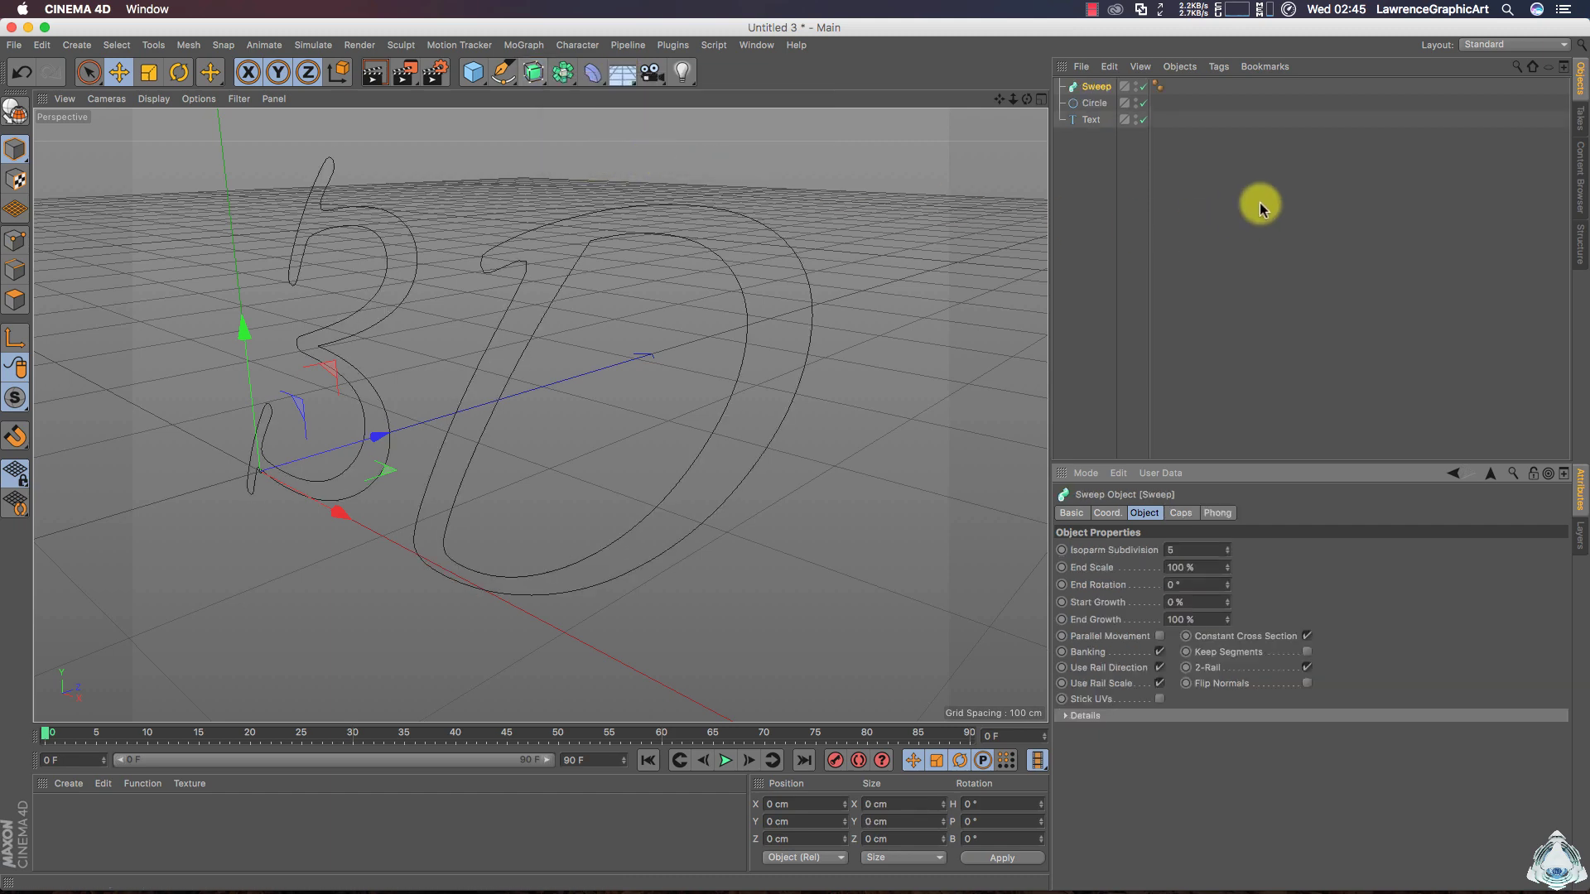
{"action": "left_click_drag", "start_coordinate": [1270, 276], "coordinate": [1085, 90]}
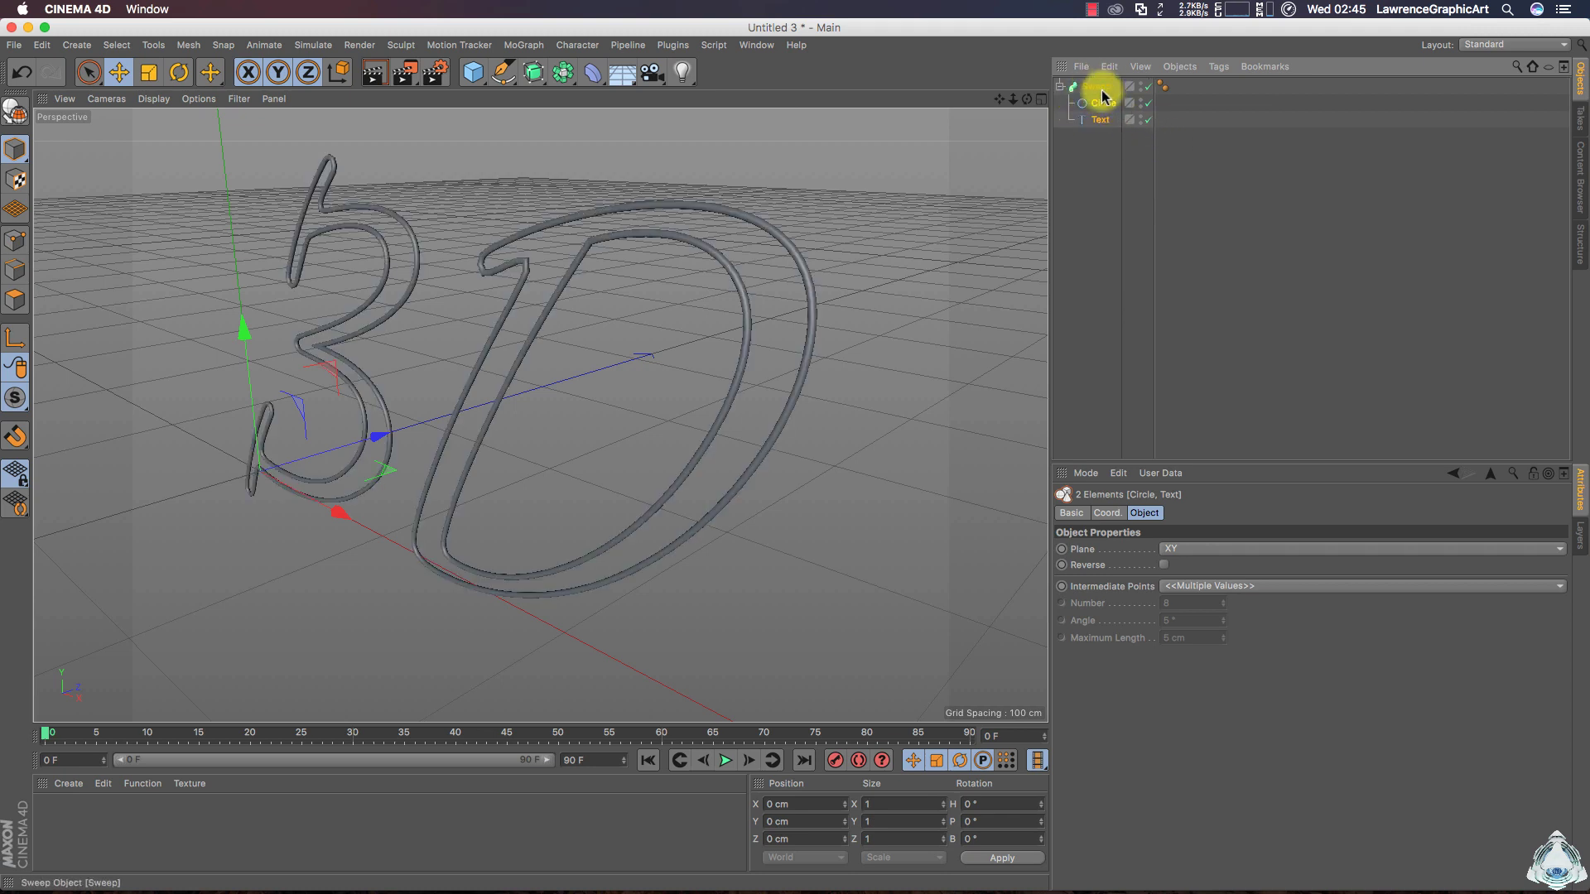
{"action": "left_click", "coordinate": [1096, 87]}
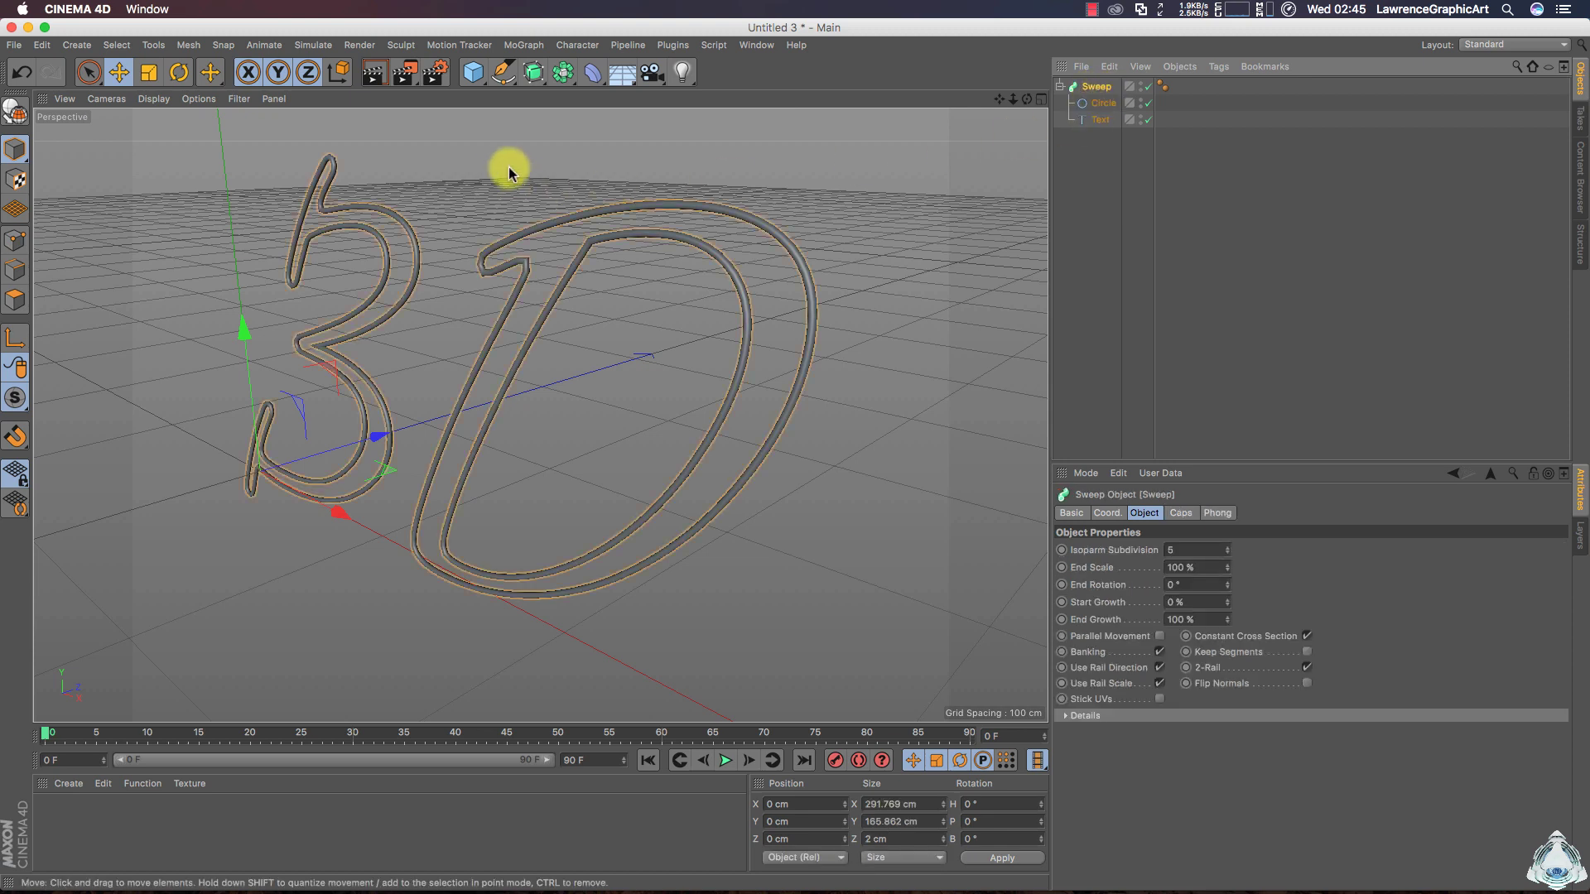
Add a cube and set its X, Y and Z sizes to 3 cm each
{"action": "left_click", "coordinate": [473, 72]}
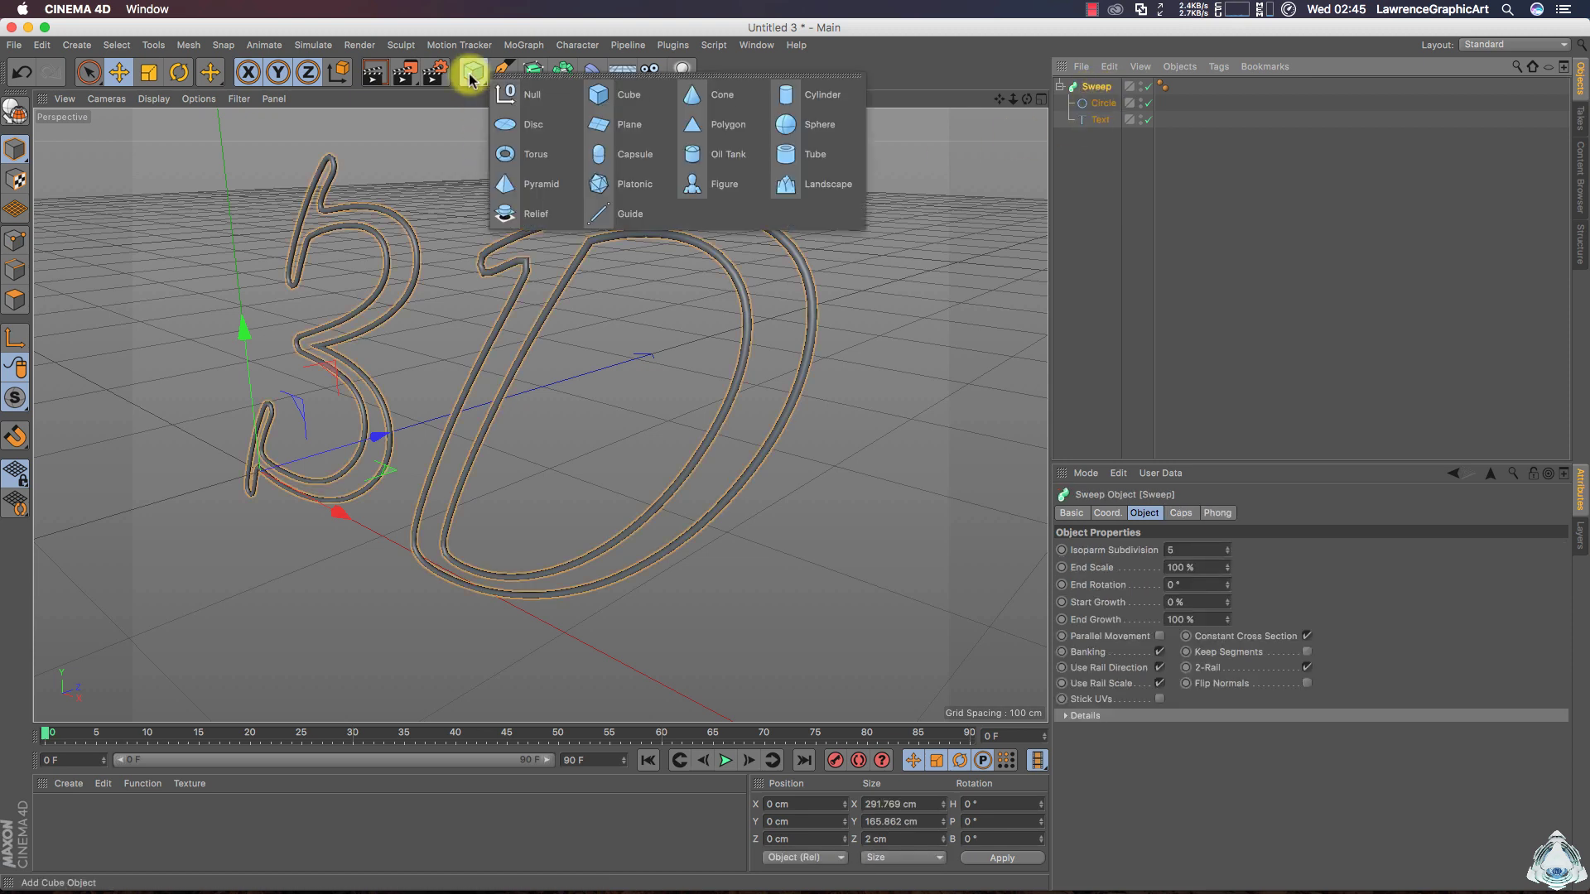
{"action": "left_click", "coordinate": [614, 99]}
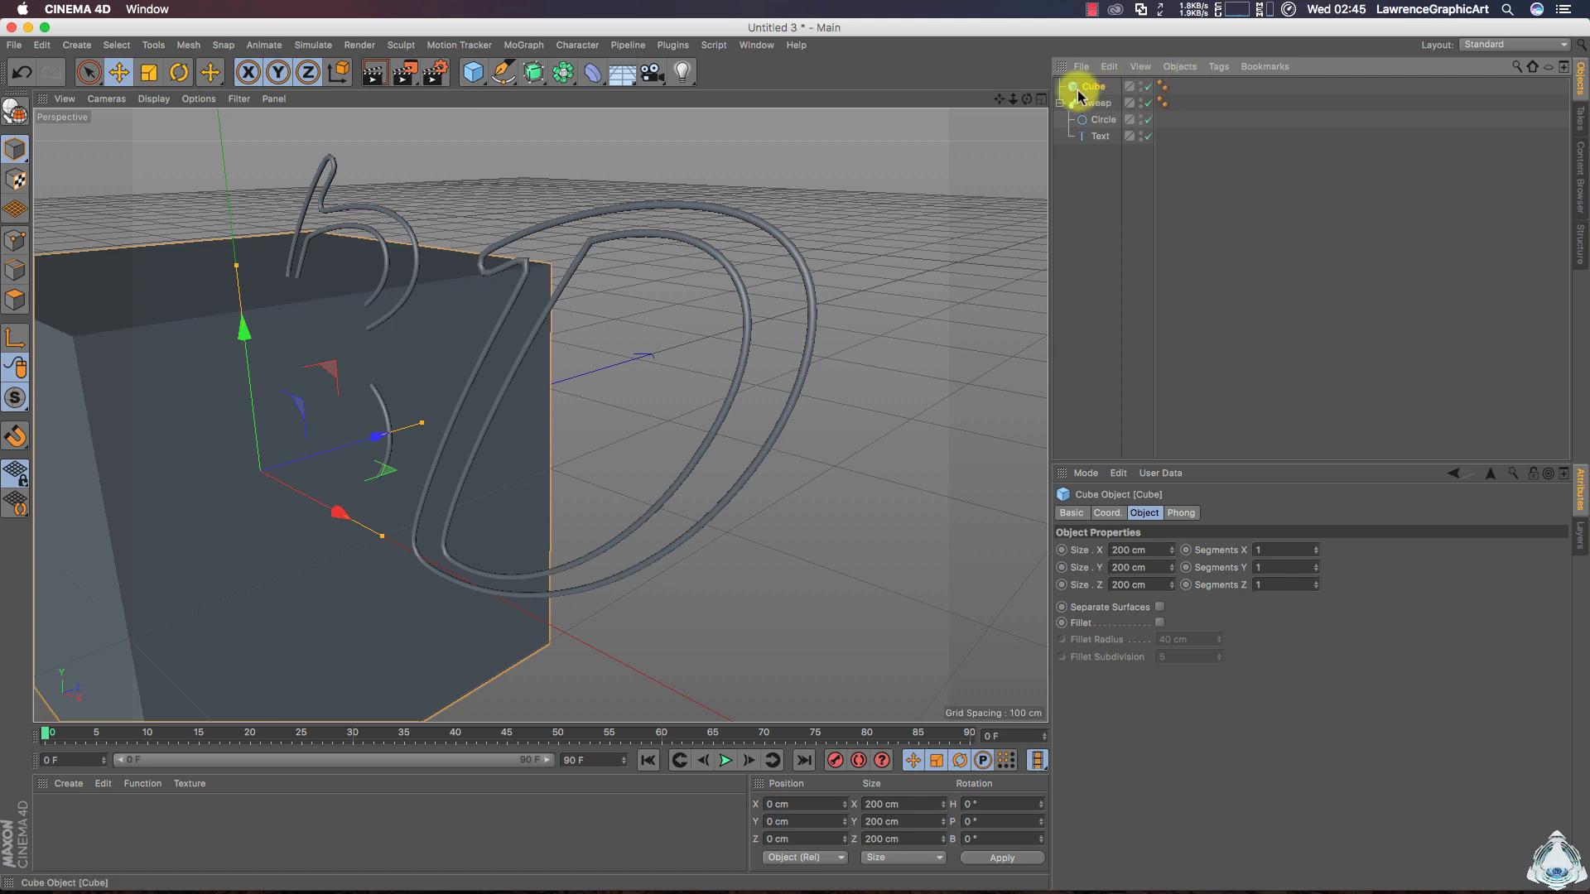
{"action": "left_click_drag", "start_coordinate": [1011, 103], "coordinate": [373, 455]}
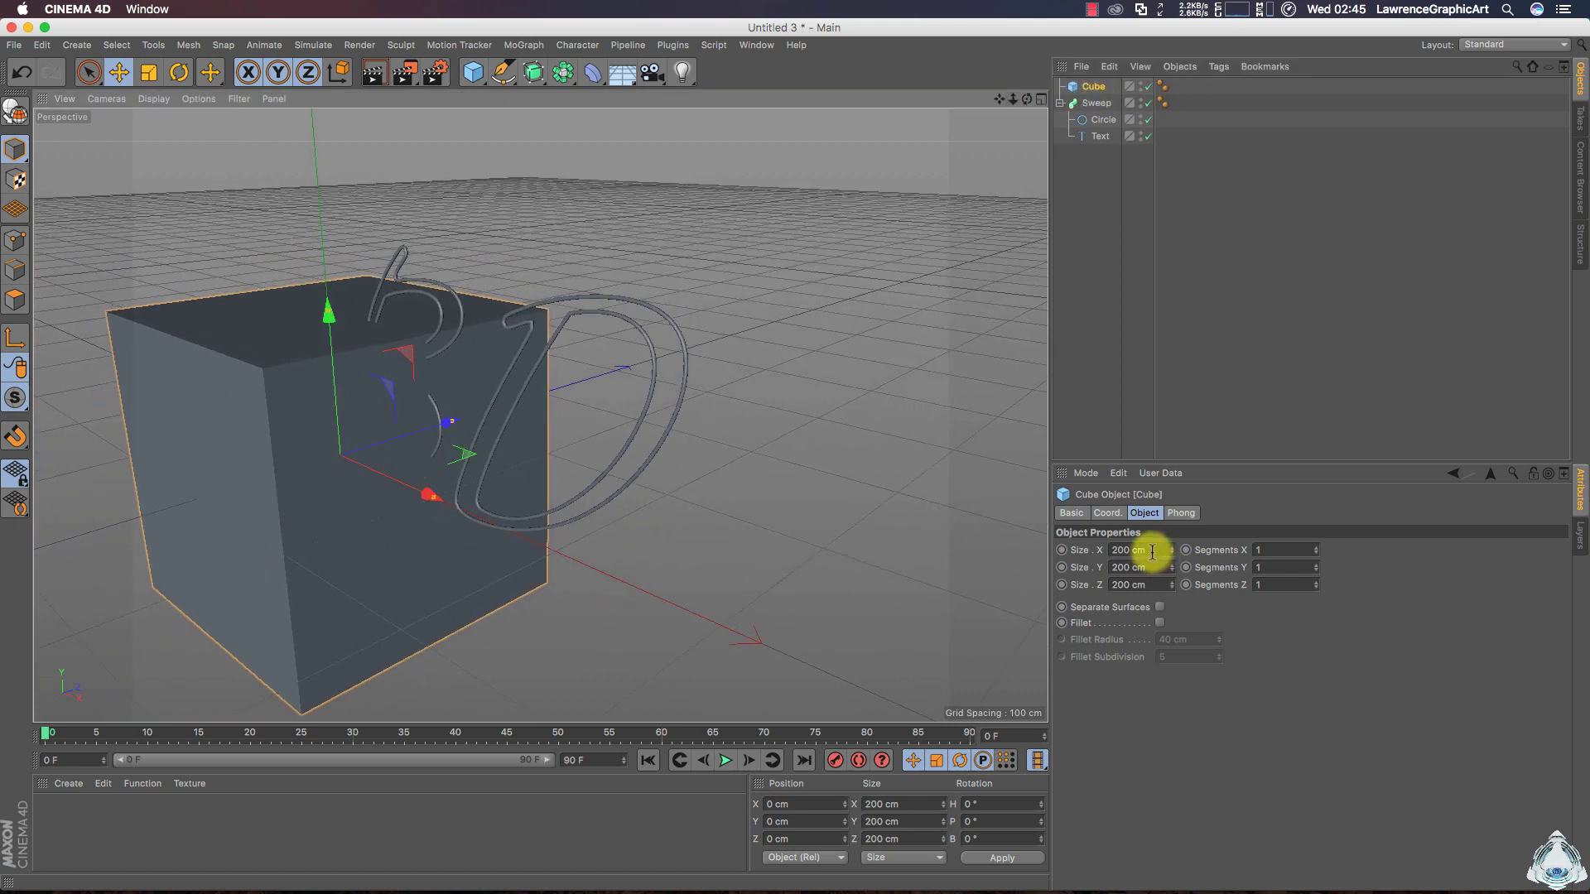
{"action": "left_click", "coordinate": [1152, 550]}
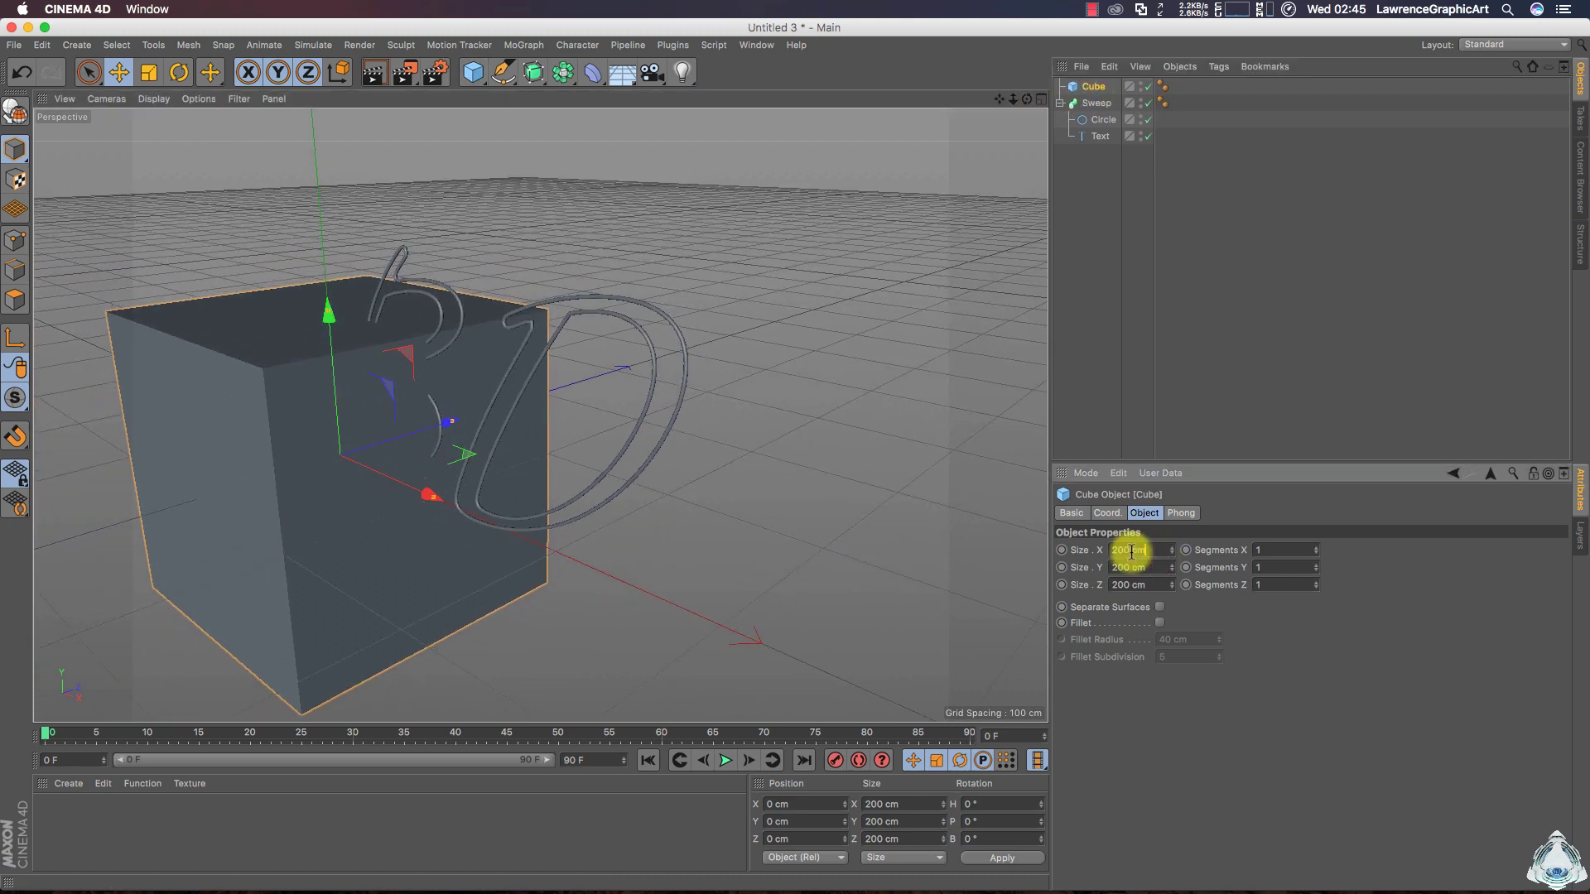
{"action": "type", "text": "3"}
{"action": "key", "text": "Tab"}
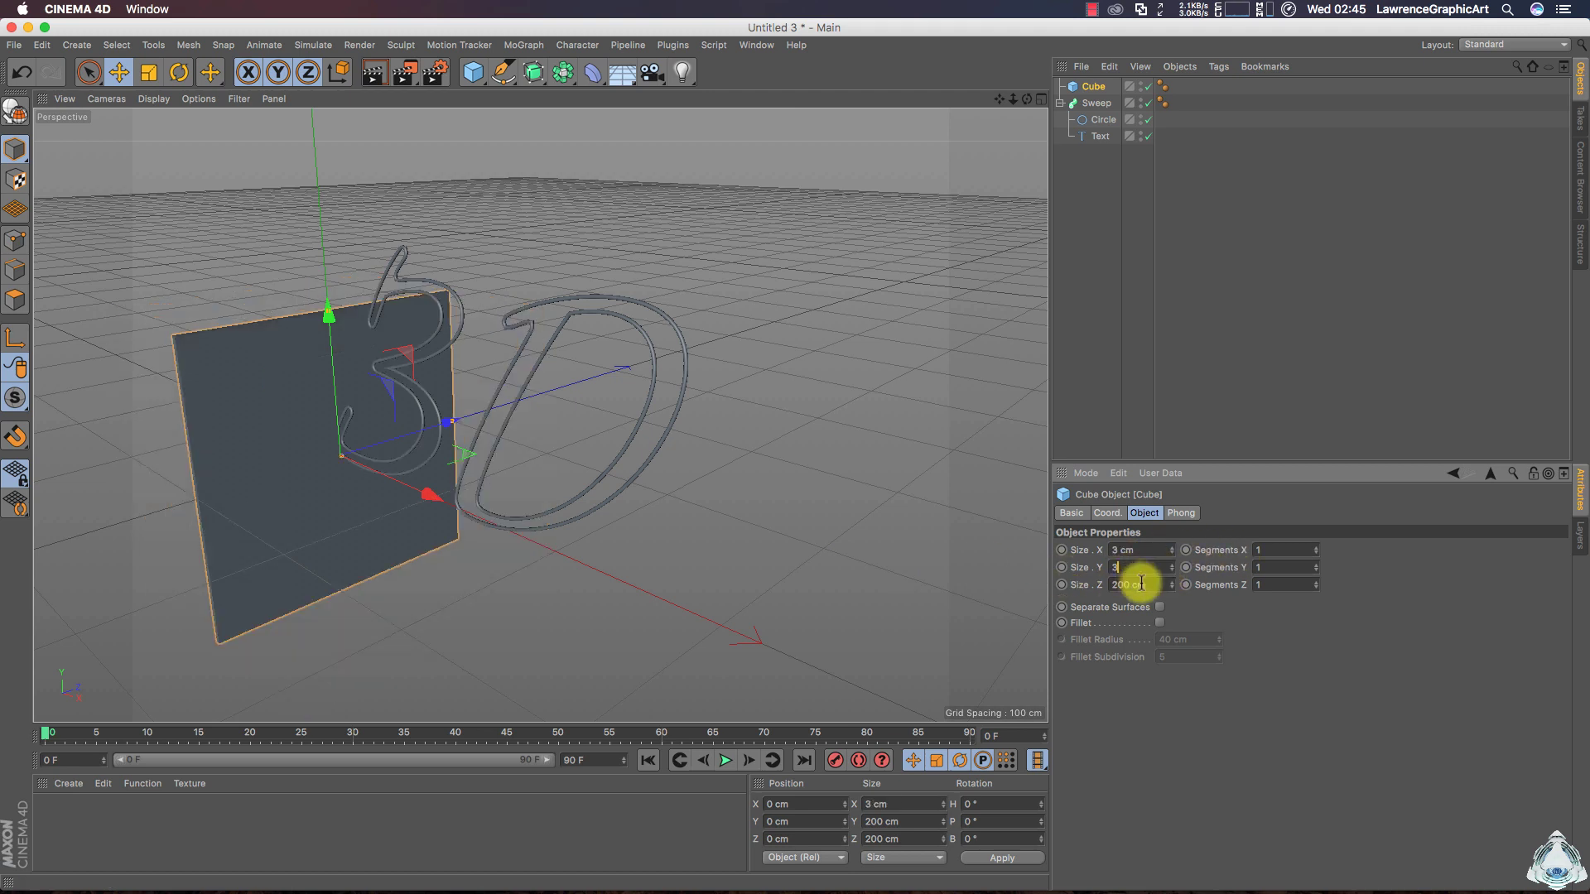
{"action": "type", "text": "3"}
{"action": "key", "text": "Tab"}
{"action": "type", "text": "3"}
{"action": "key", "text": "Return"}
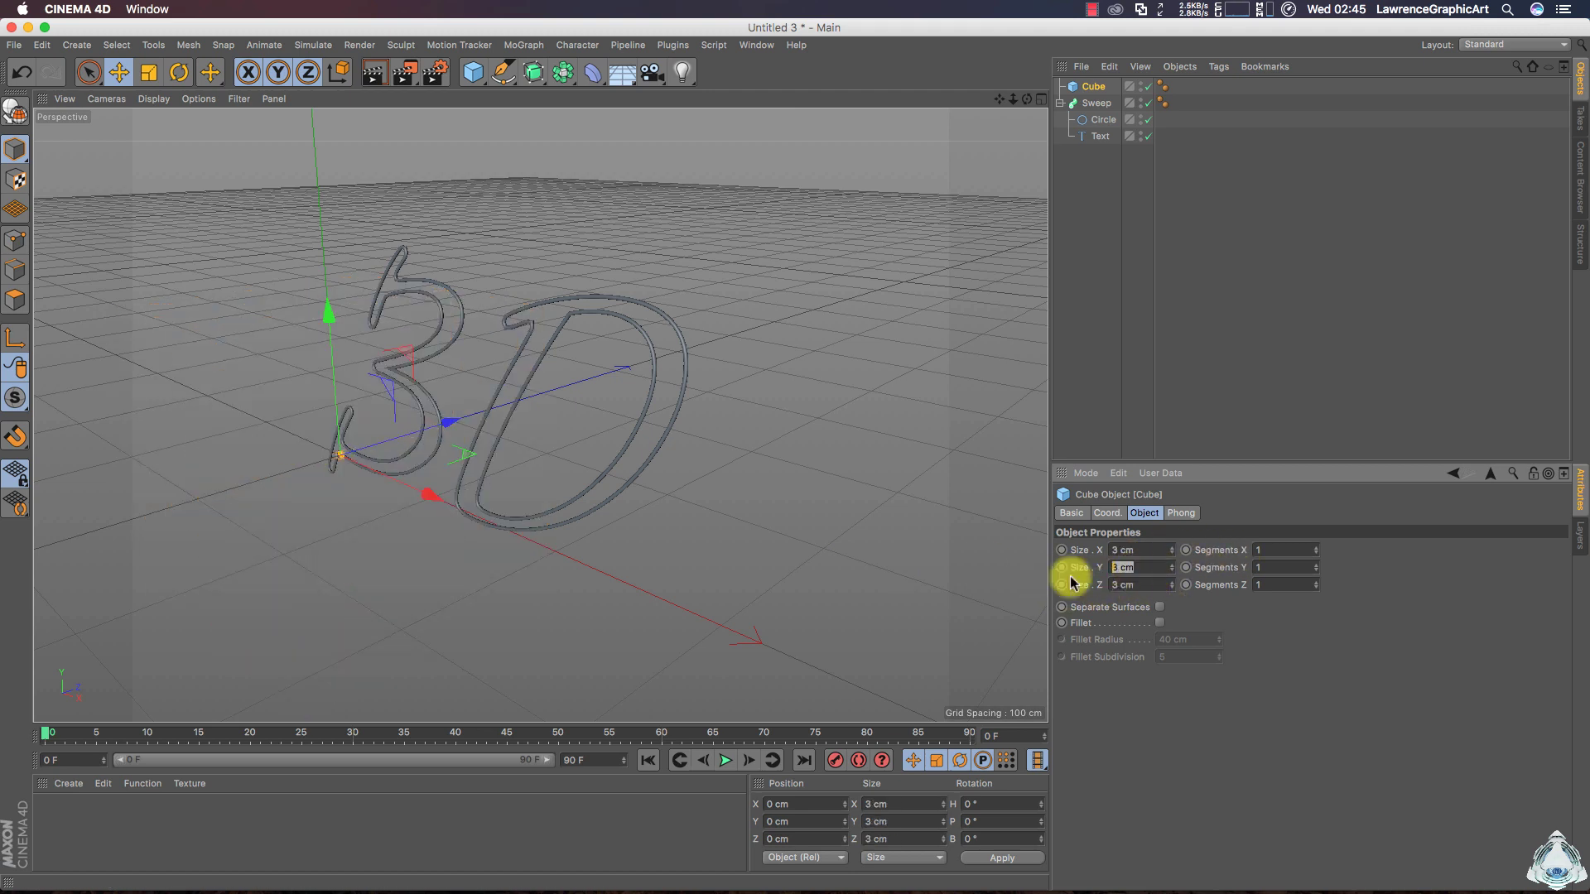
Add a second cube and set its X, Y and Z sizes to 4 cm each
{"action": "left_click", "coordinate": [1142, 551]}
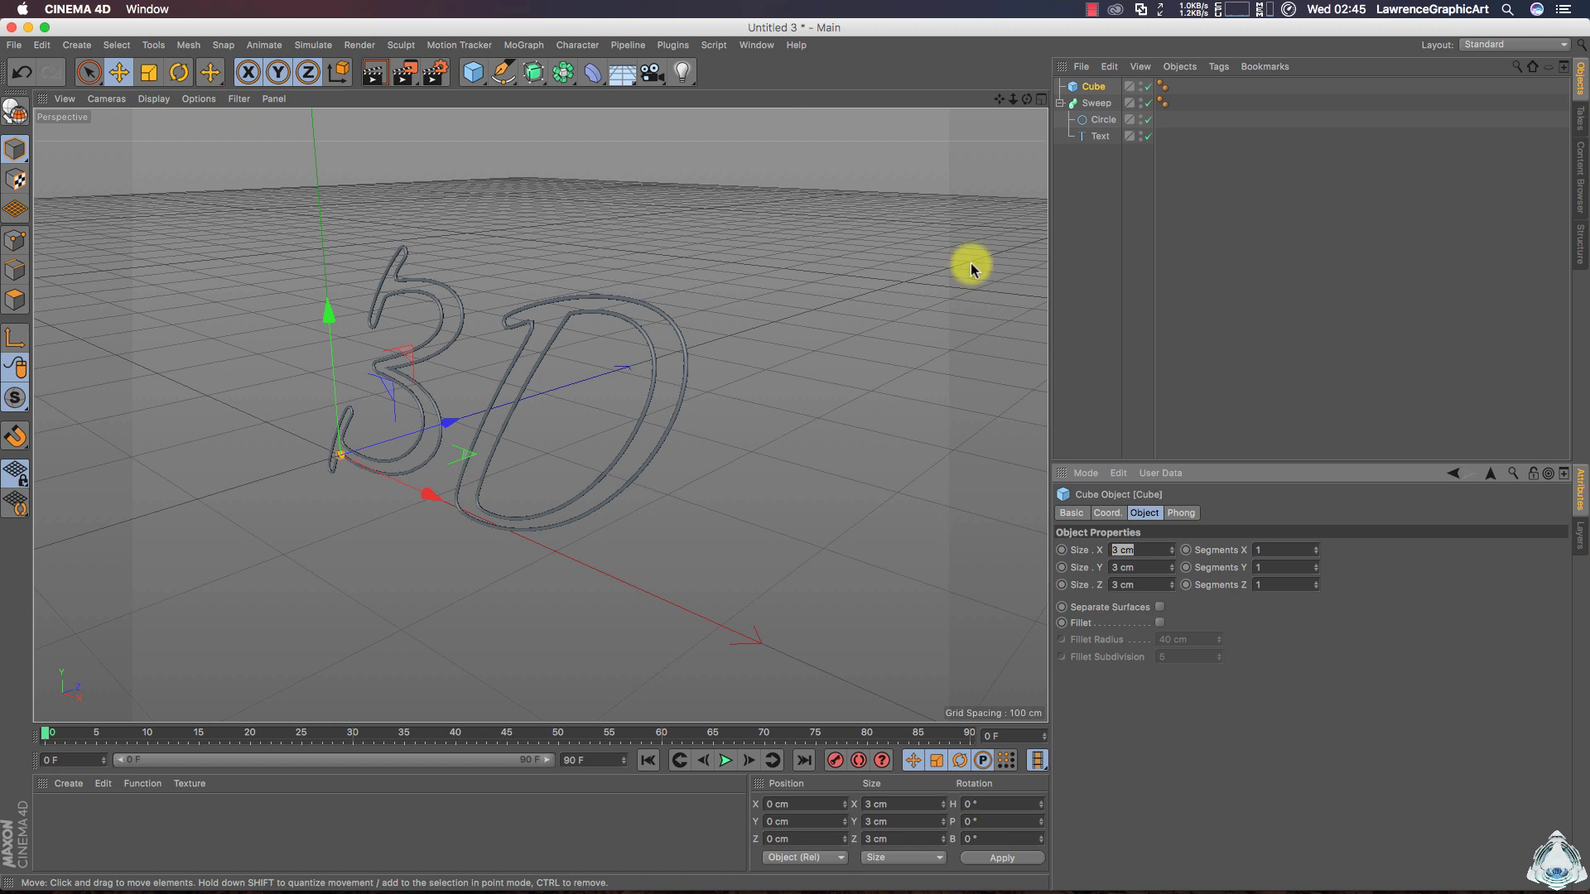
{"action": "left_click", "coordinate": [1063, 88]}
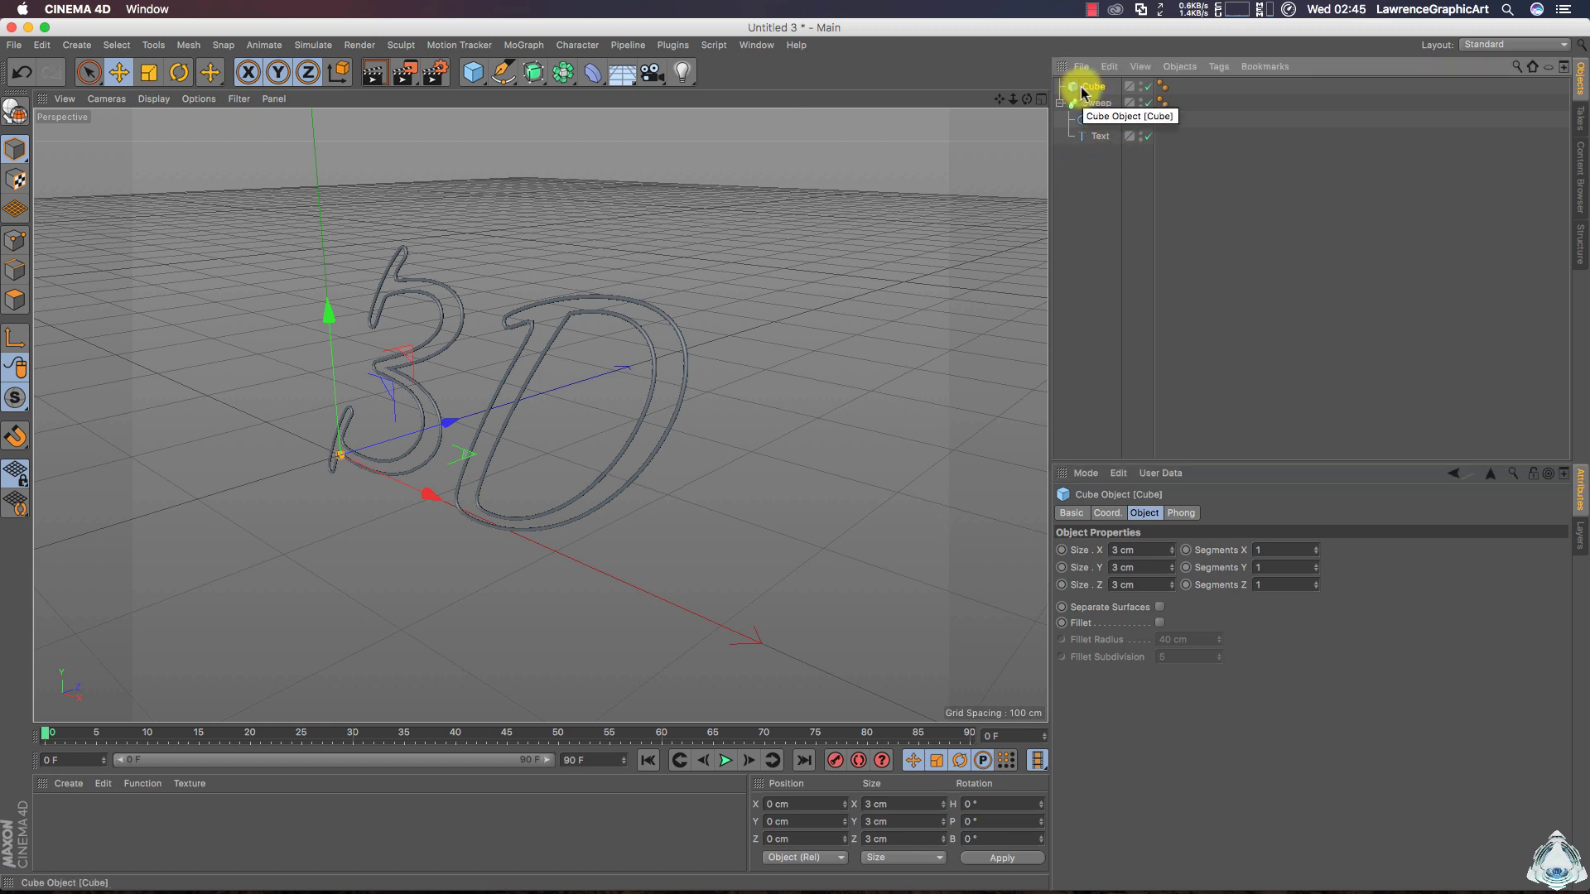
{"action": "left_click_drag", "start_coordinate": [468, 78], "coordinate": [589, 98]}
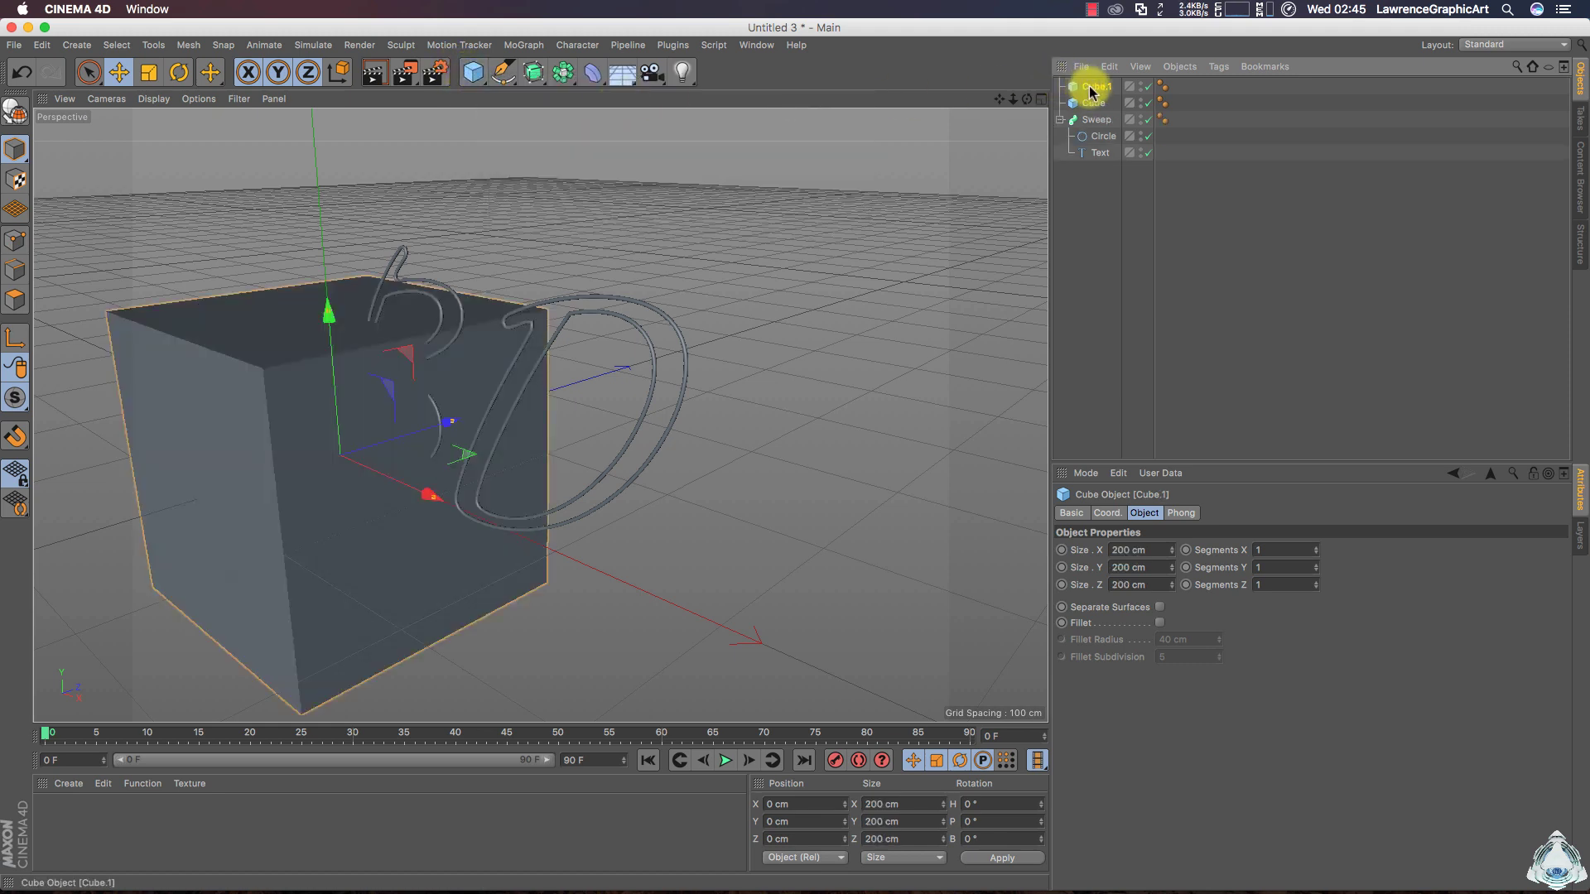
{"action": "left_click", "coordinate": [1147, 549]}
{"action": "type", "text": "4"}
{"action": "key", "text": "Tab"}
{"action": "type", "text": "4"}
{"action": "key", "text": "Tab"}
{"action": "type", "text": "4"}
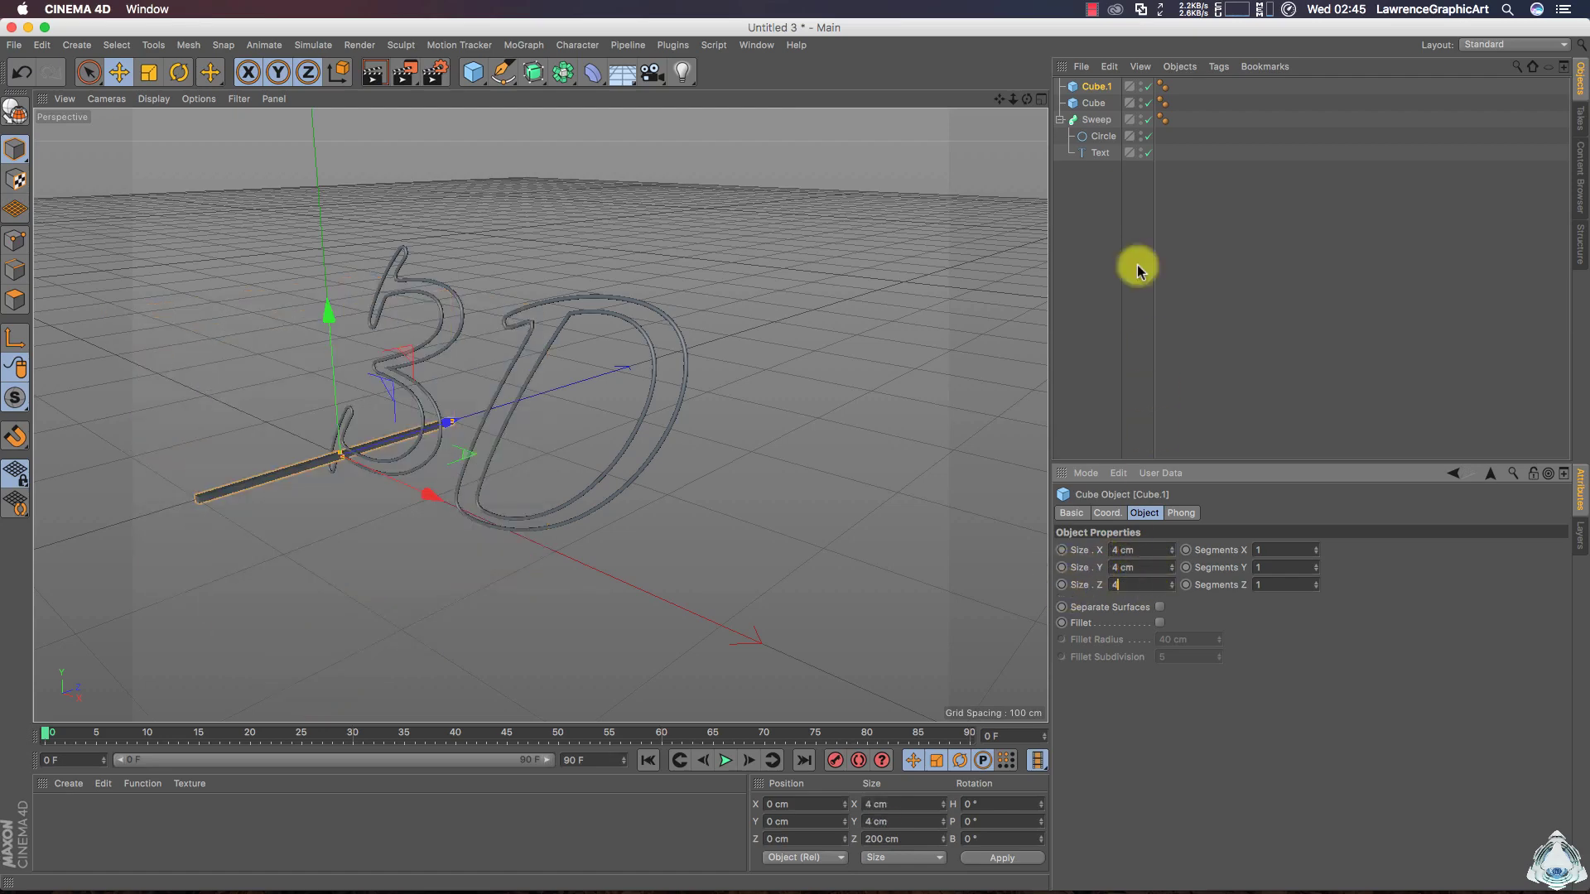
Duplicate the 4 cm cube twice and apply Rigid Body tags to all three 4 cm cubes
{"action": "left_click_drag", "start_coordinate": [1094, 83], "coordinate": [1099, 115], "text": "ctrl"}
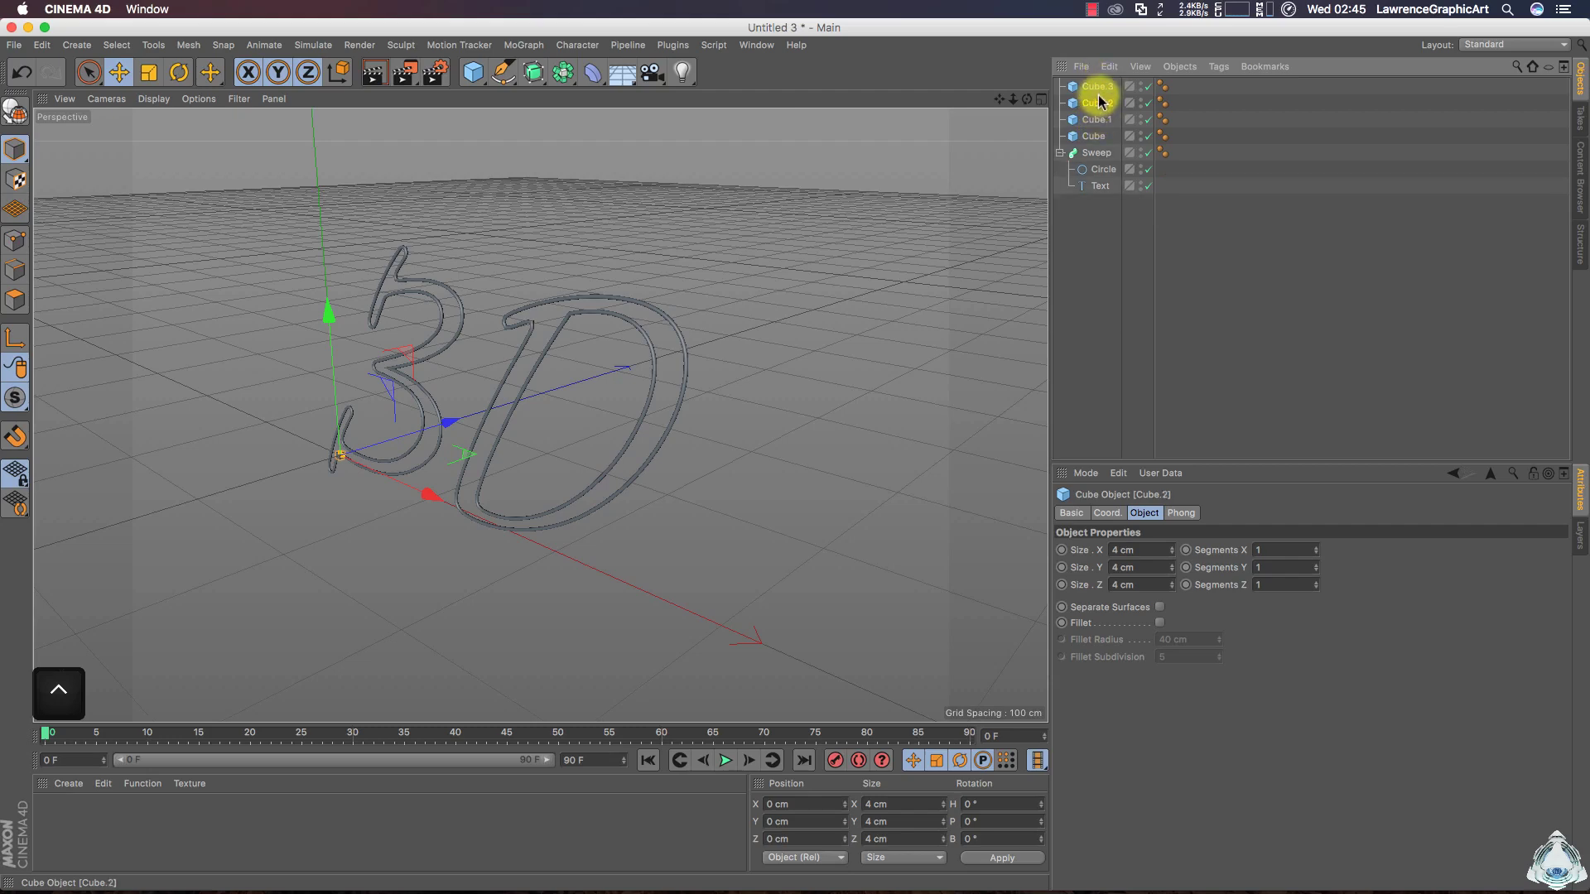
{"action": "left_click_drag", "start_coordinate": [1200, 85], "coordinate": [1087, 121]}
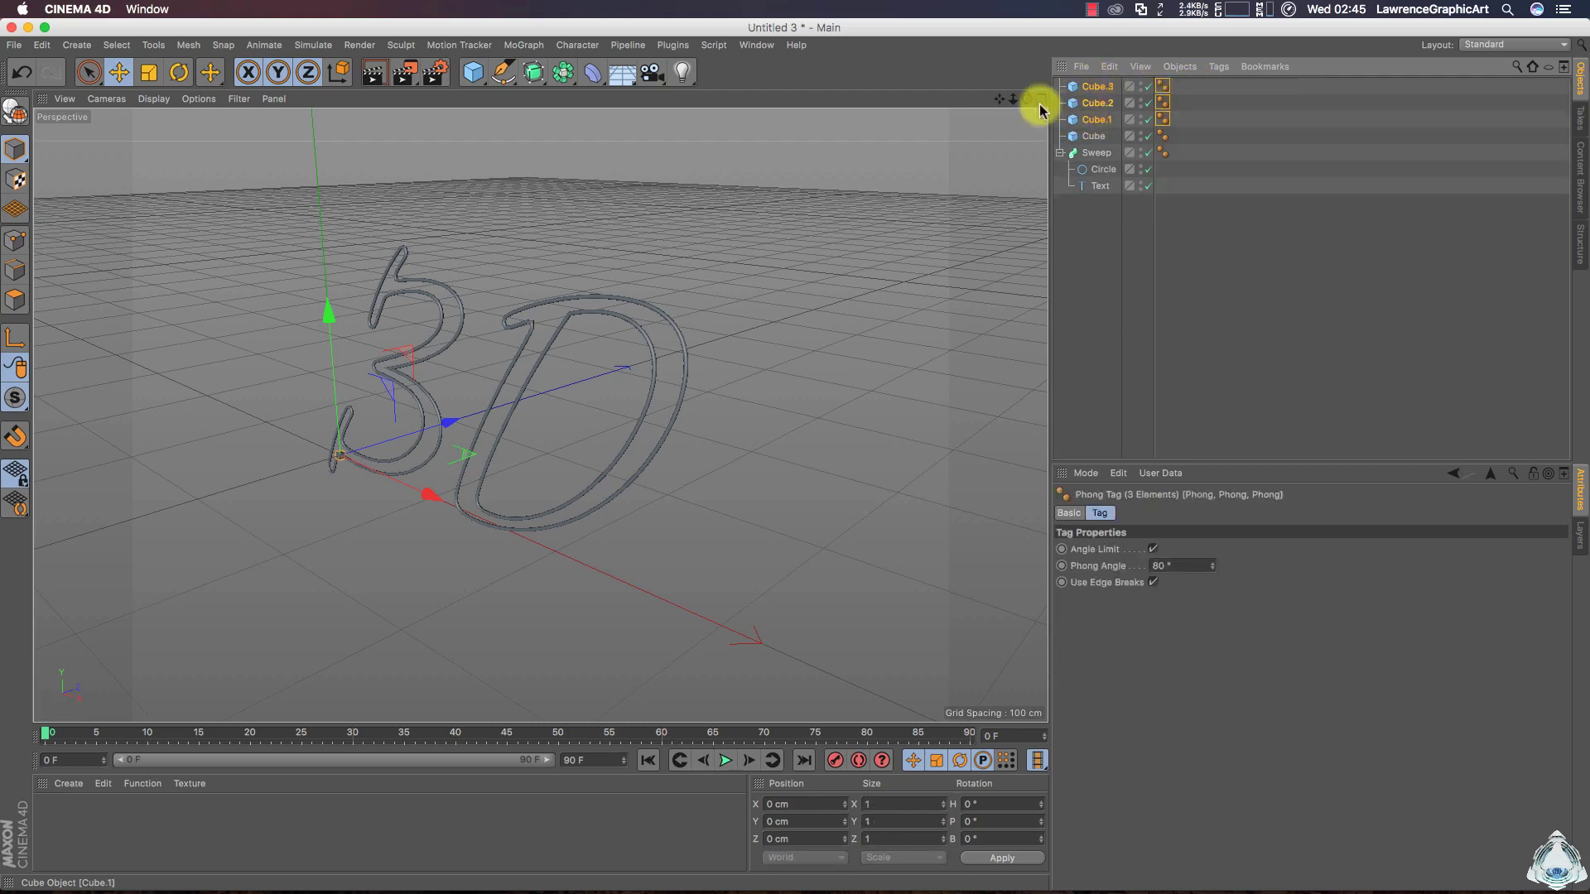
{"action": "right_click", "coordinate": [1094, 93]}
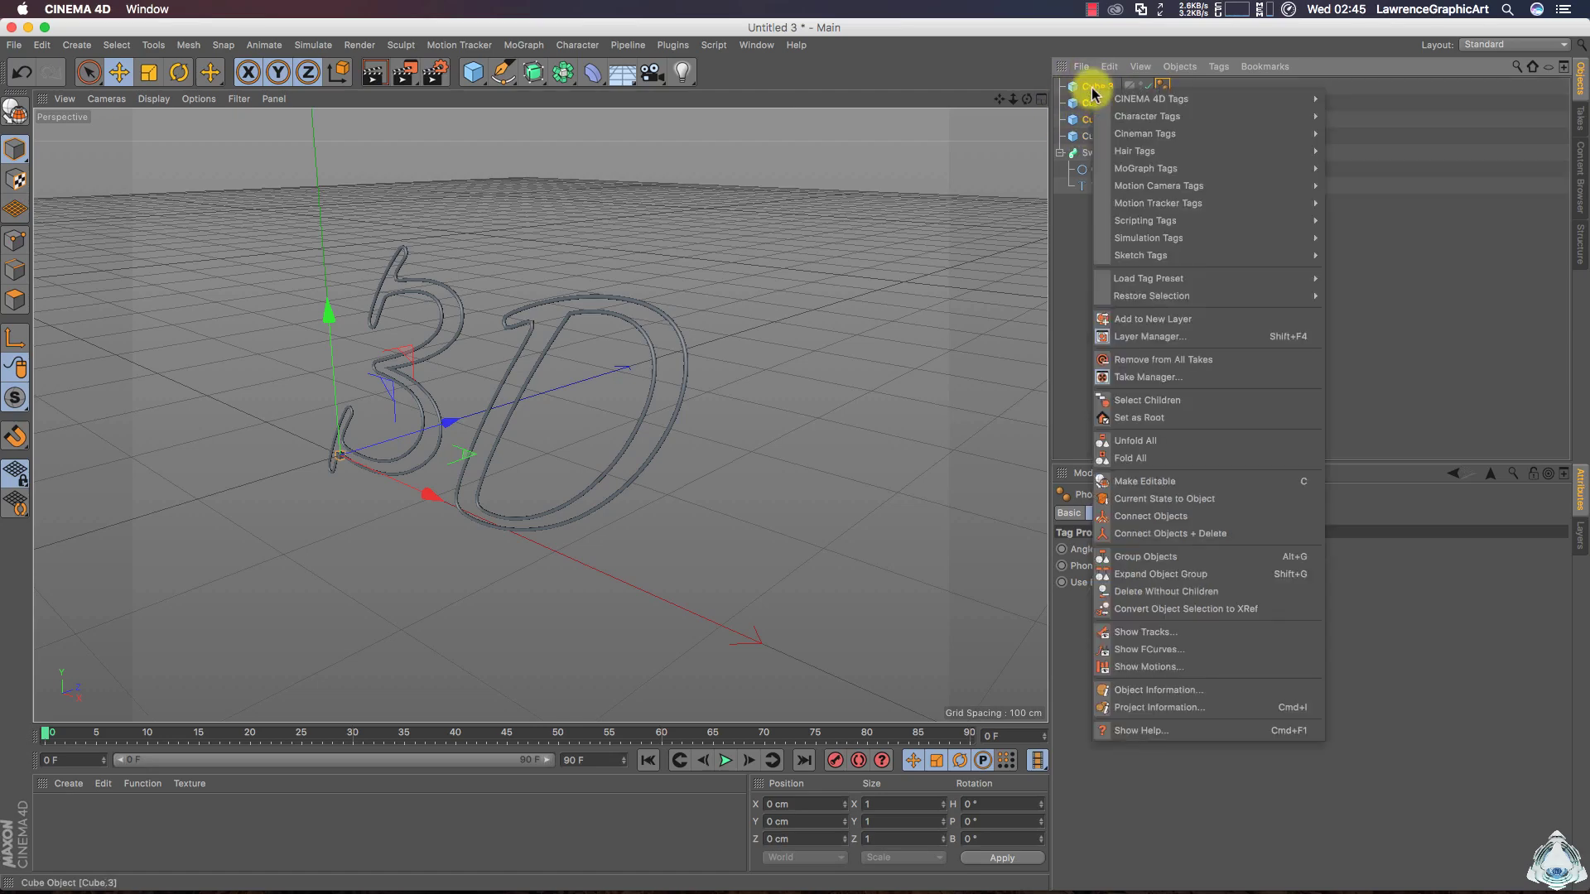
{"action": "mouse_move", "coordinate": [1121, 99]}
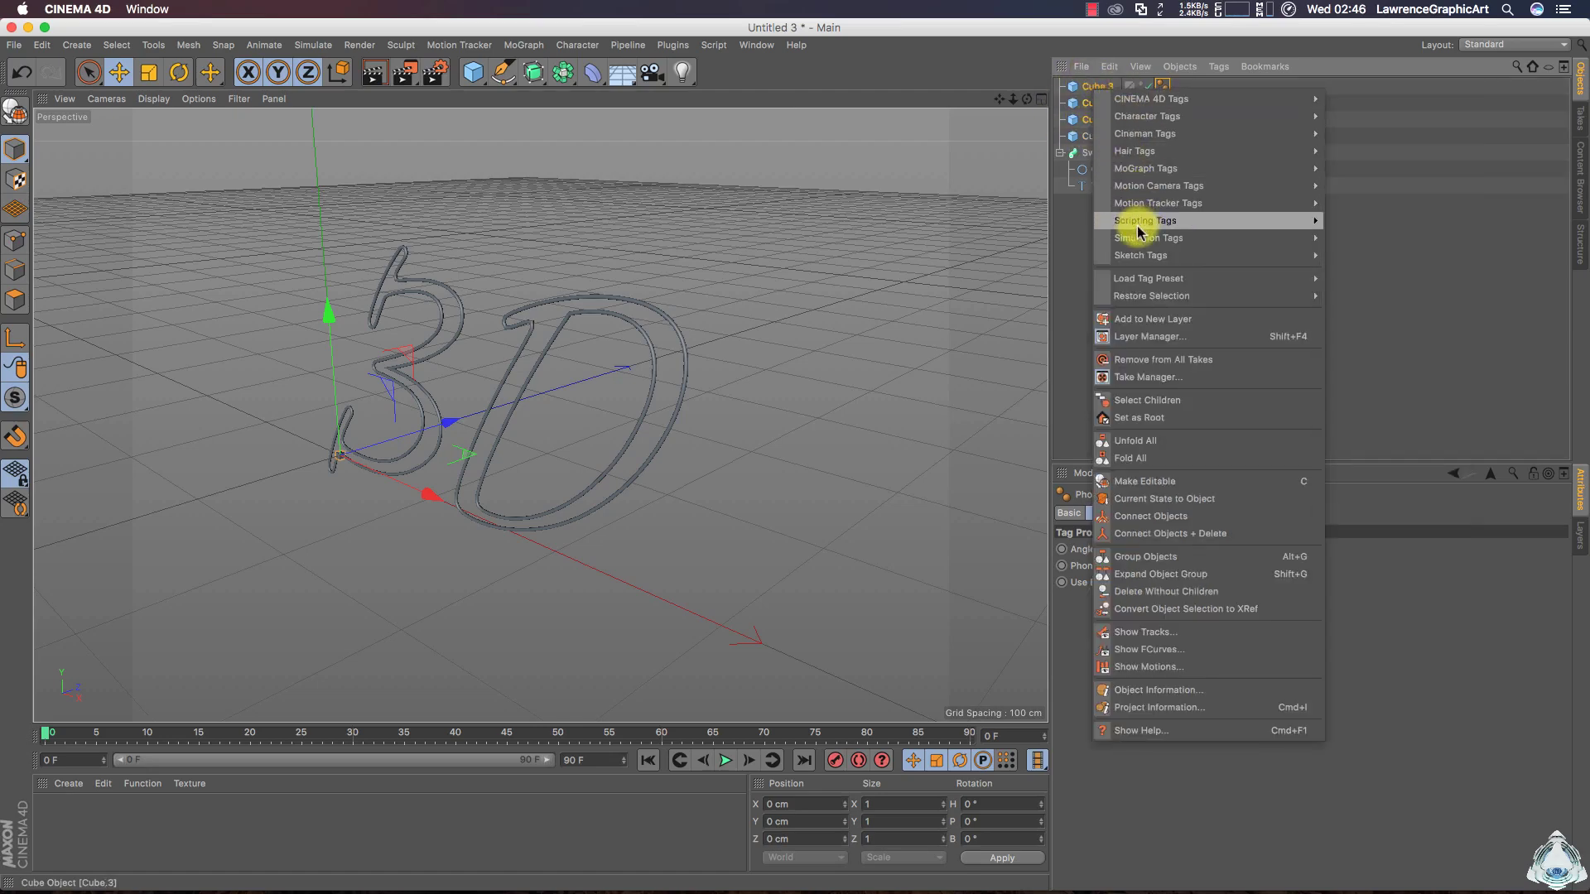
{"action": "mouse_move", "coordinate": [1129, 238]}
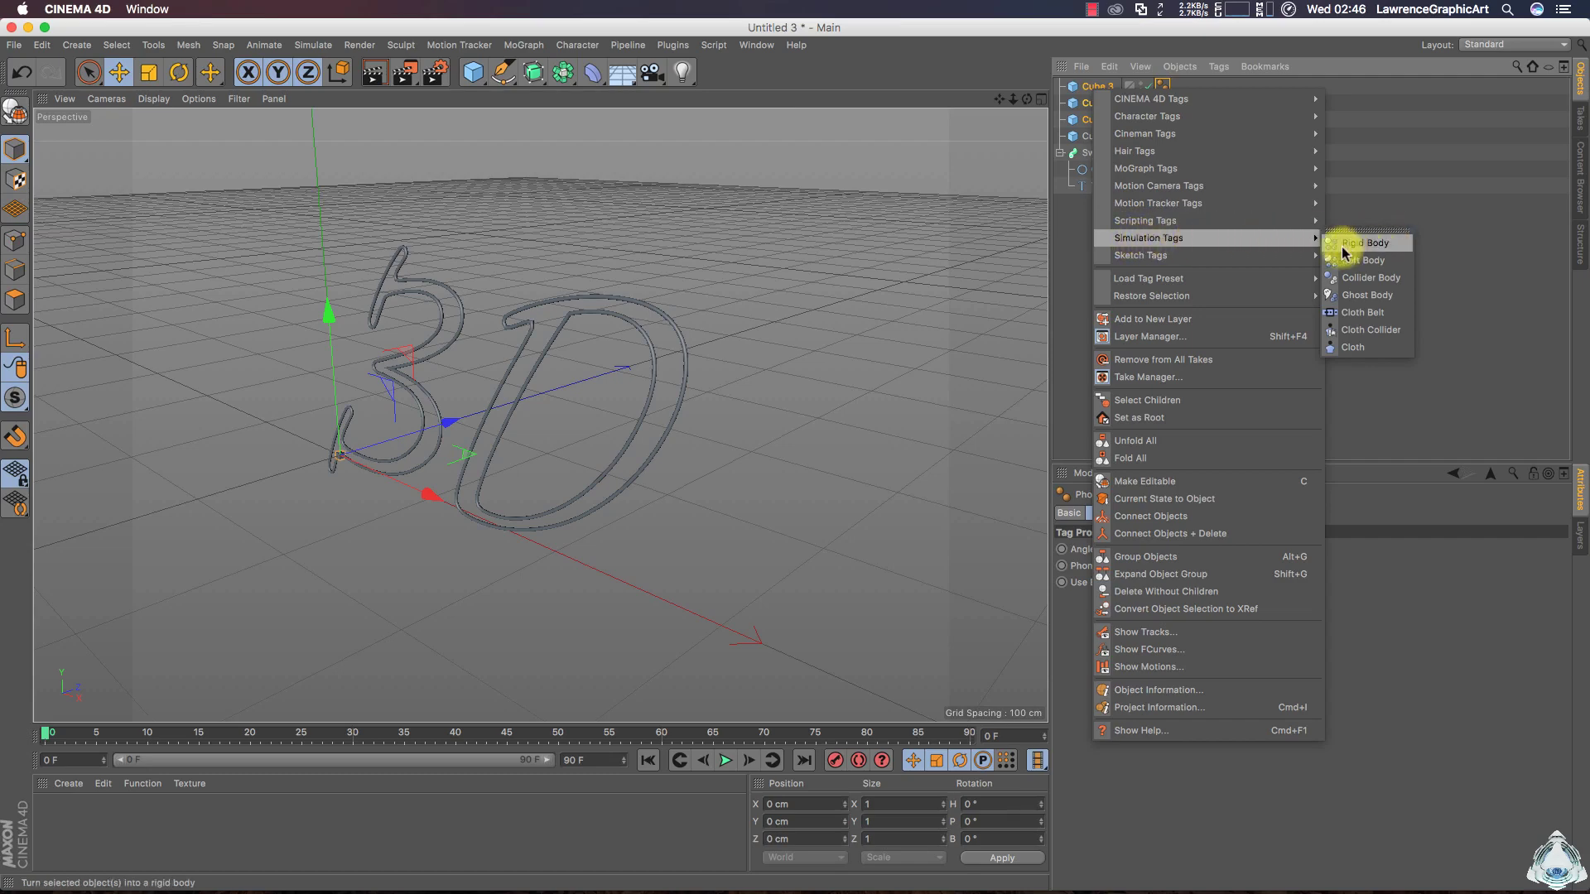
{"action": "left_click", "coordinate": [1376, 245]}
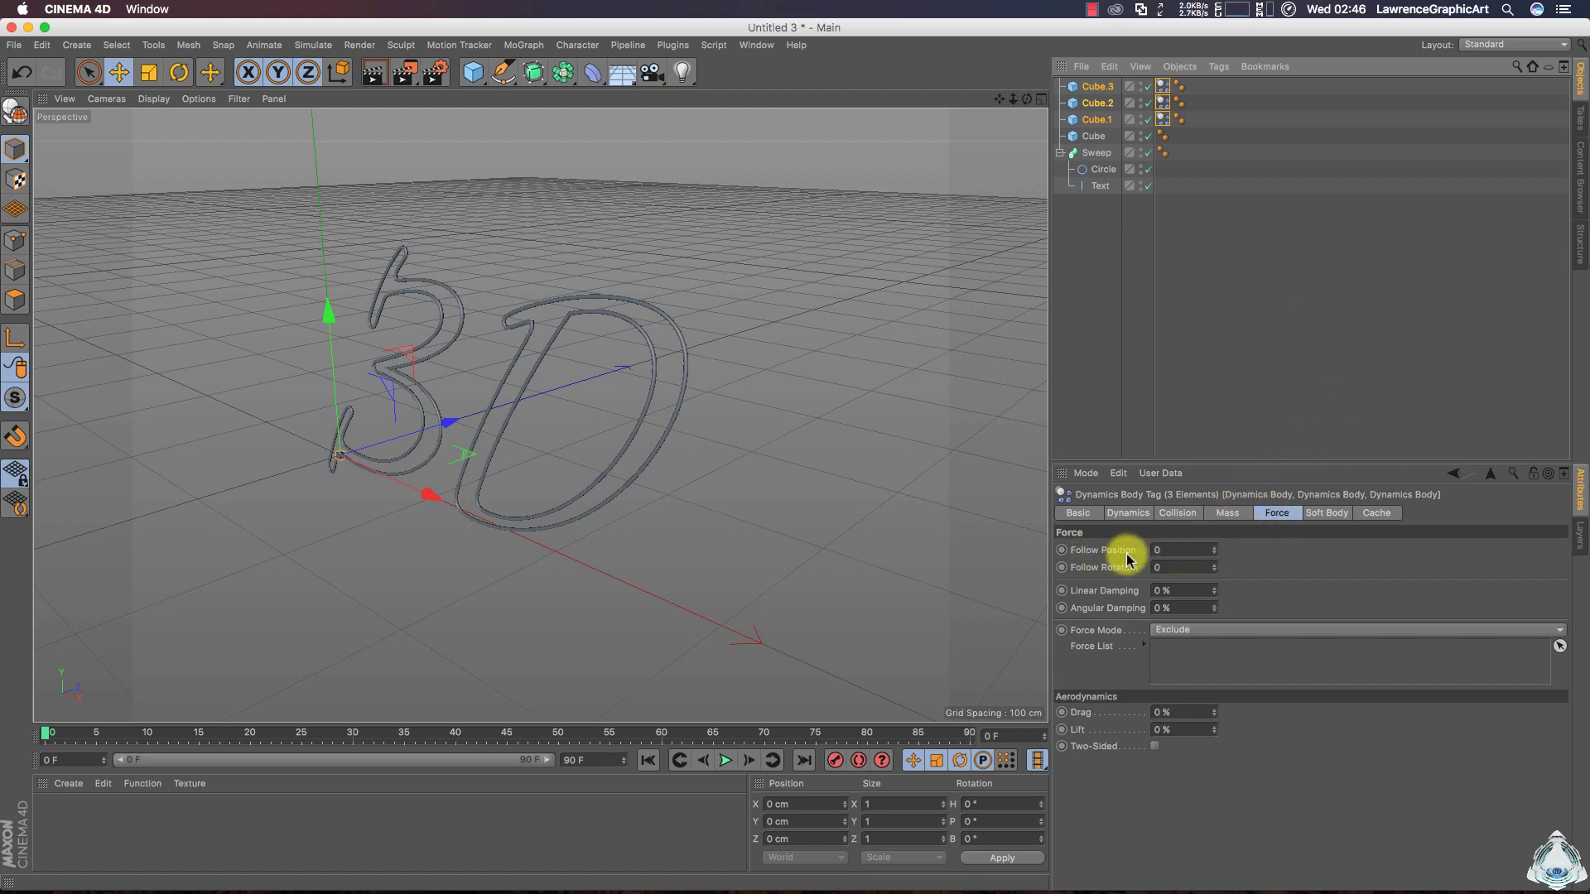
Set Follow Position and Follow Rotation to 7 in the force settings of the three dynamics body tags
{"action": "left_click", "coordinate": [1156, 549]}
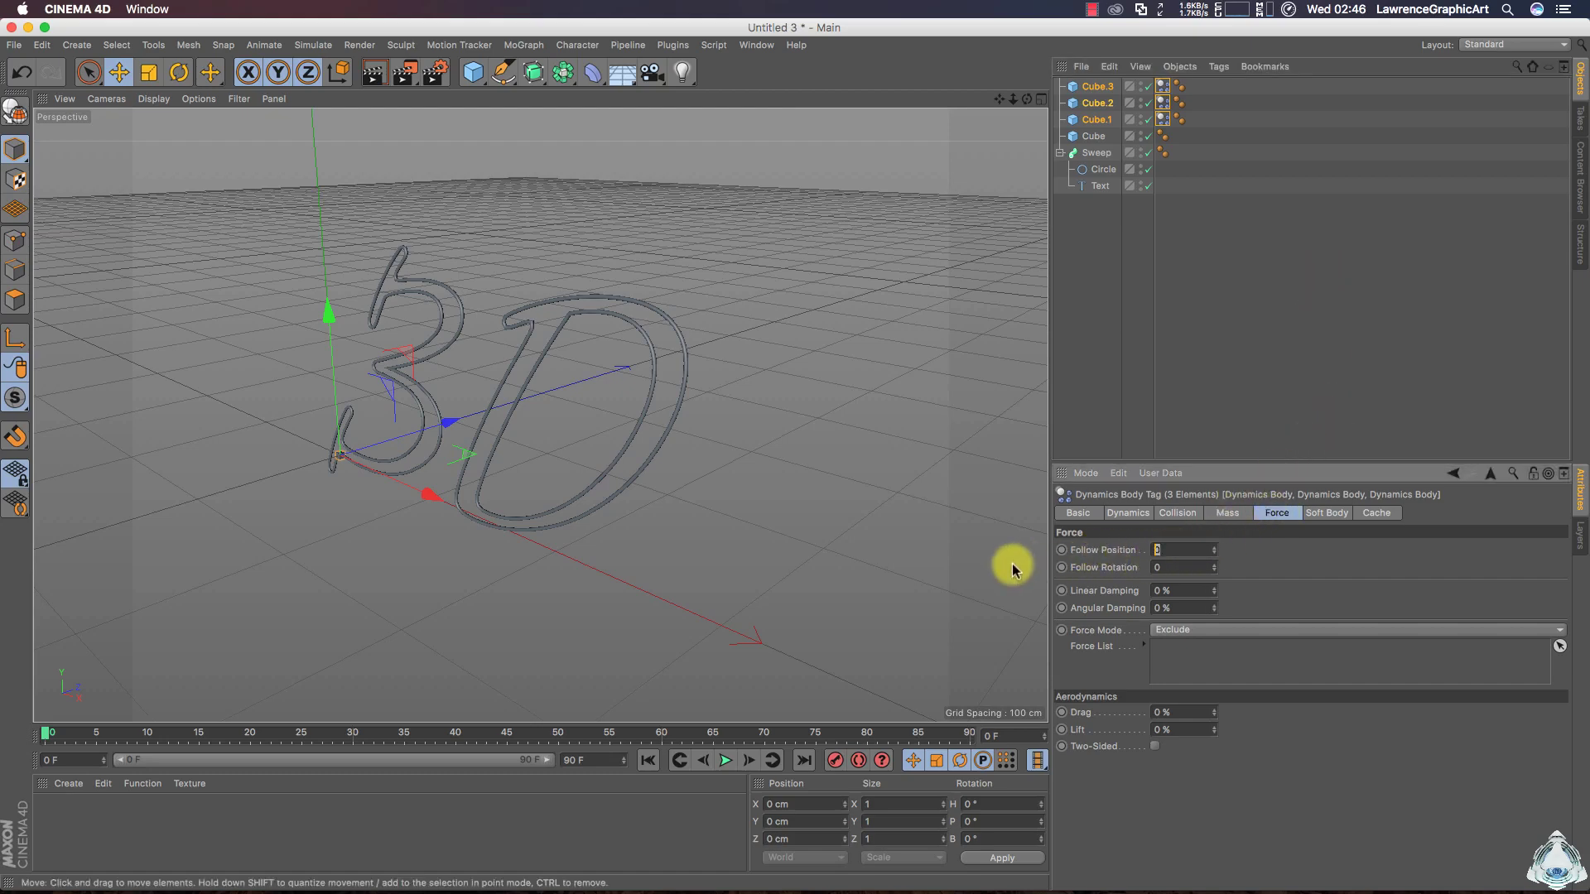
{"action": "type", "text": "7"}
{"action": "left_click", "coordinate": [1183, 568]}
{"action": "type", "text": "7"}
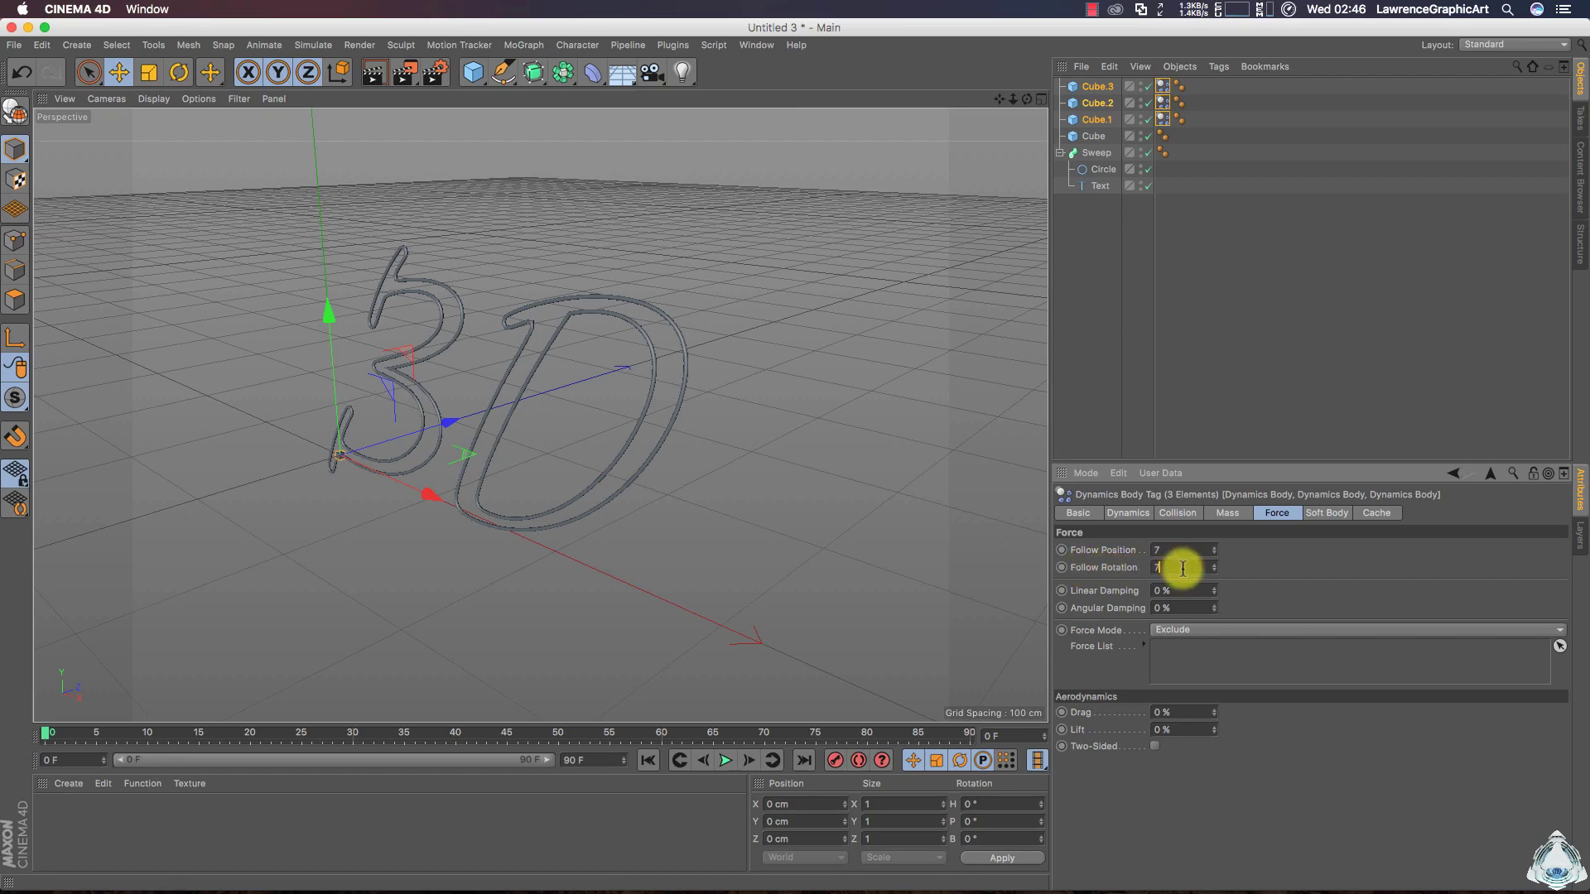
{"action": "left_click", "coordinate": [1178, 550]}
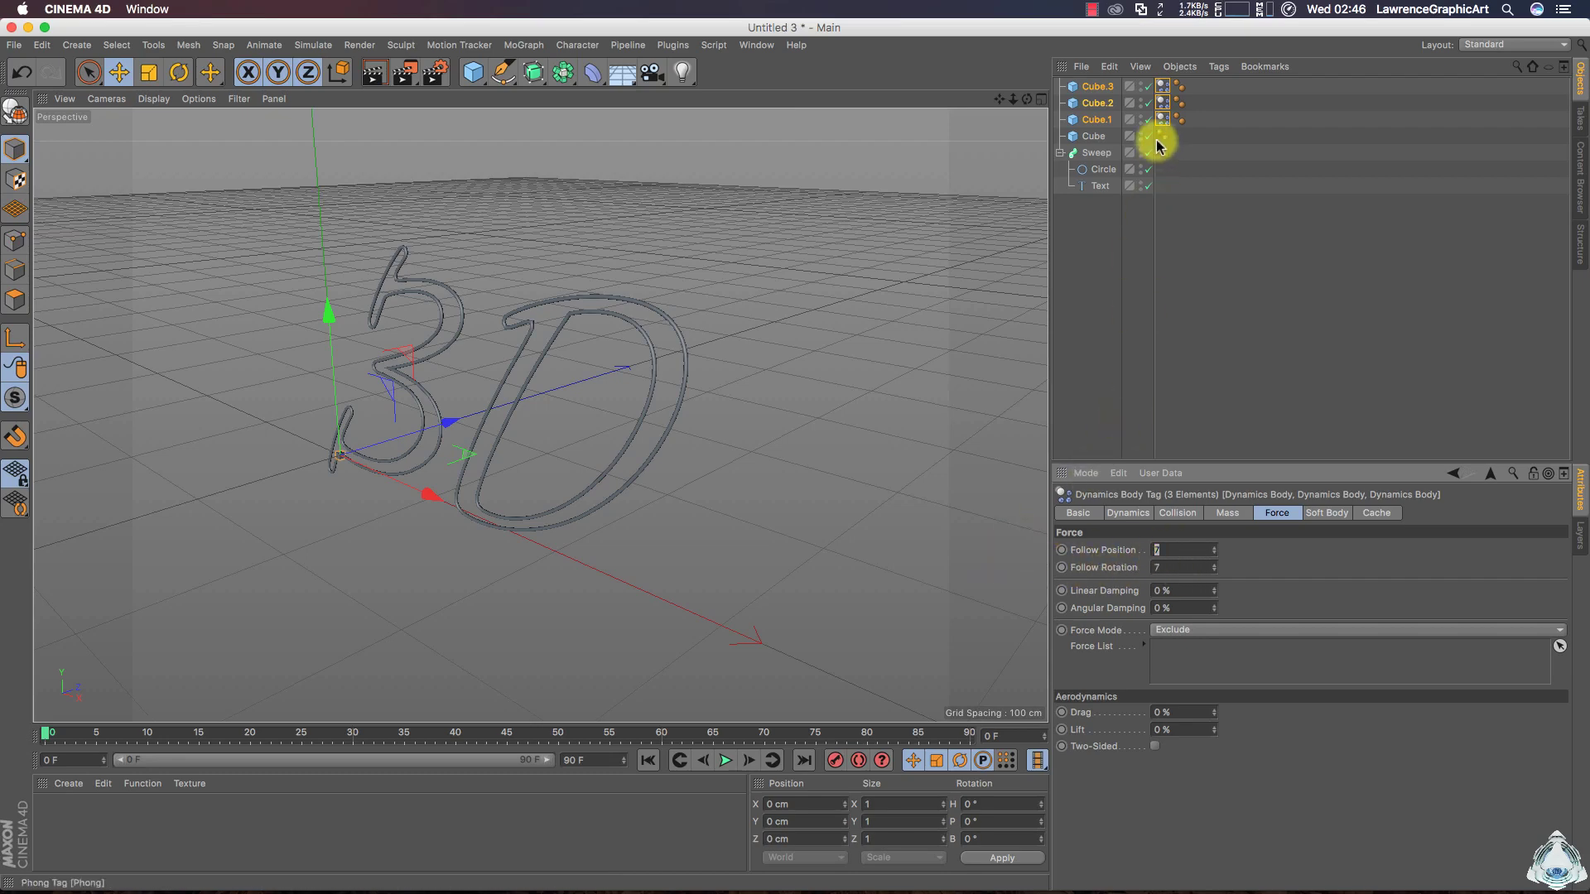
Apply a Rigid Body tag to the 3 cm cube
{"action": "left_click", "coordinate": [1088, 136]}
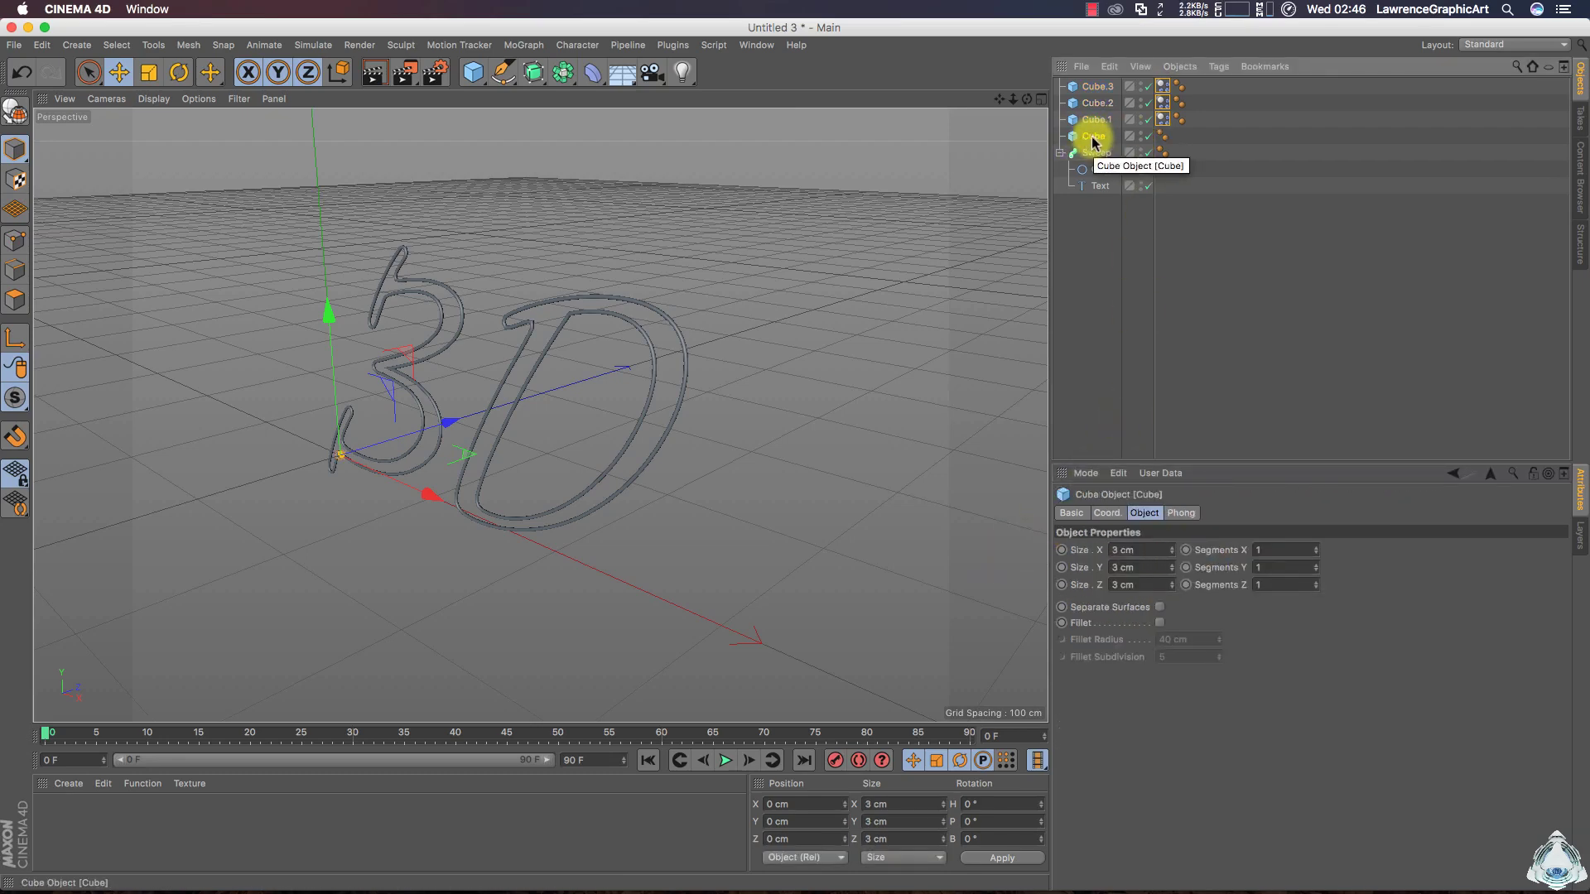
{"action": "right_click", "coordinate": [1092, 143]}
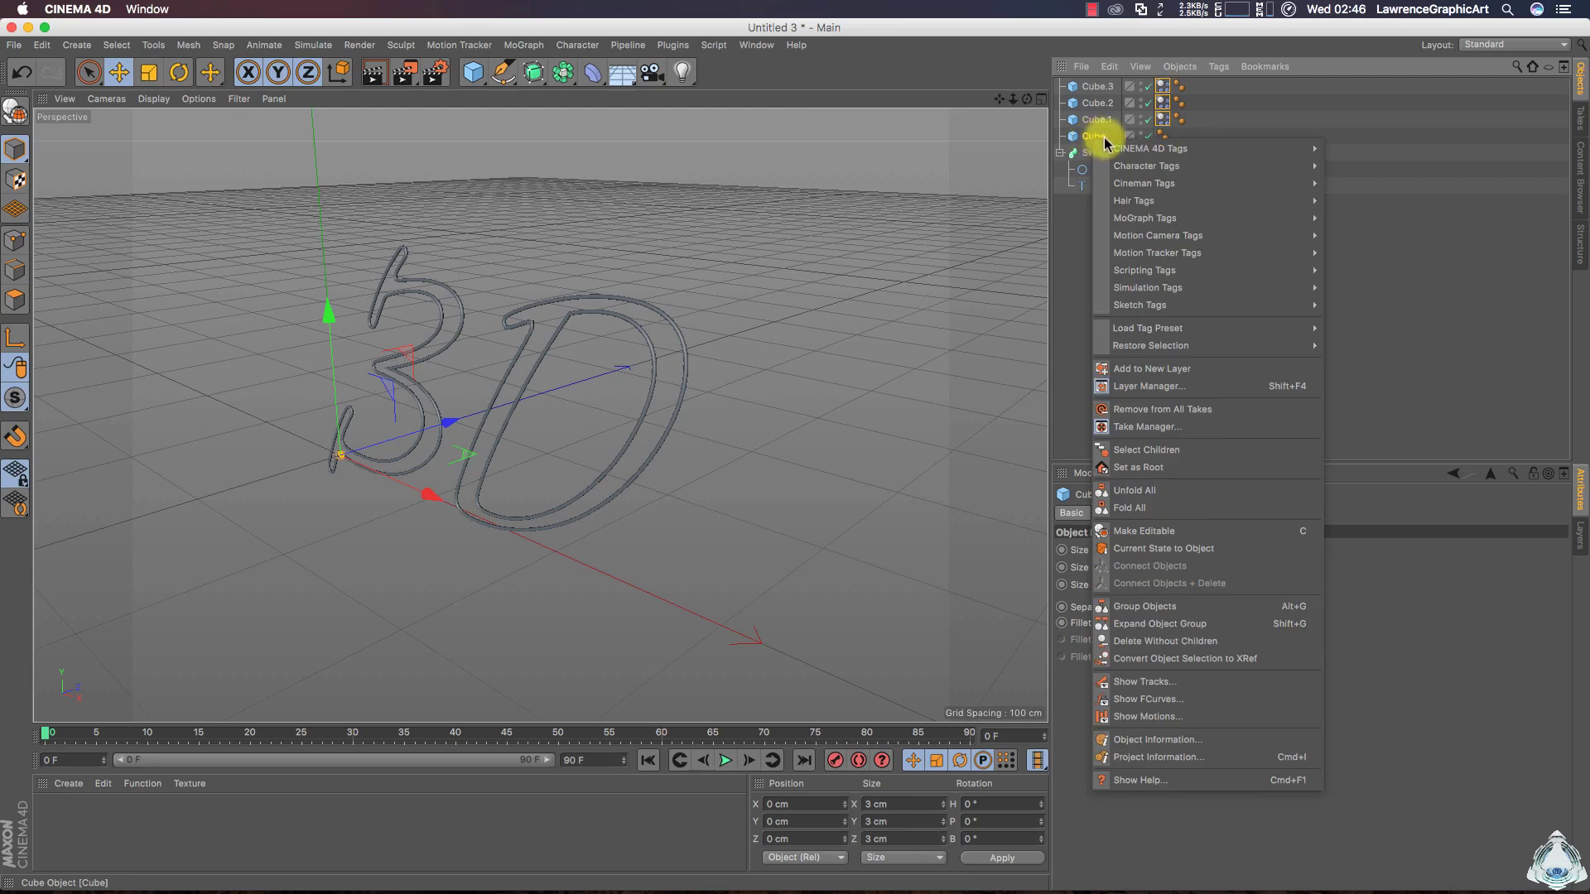
{"action": "mouse_move", "coordinate": [1168, 290]}
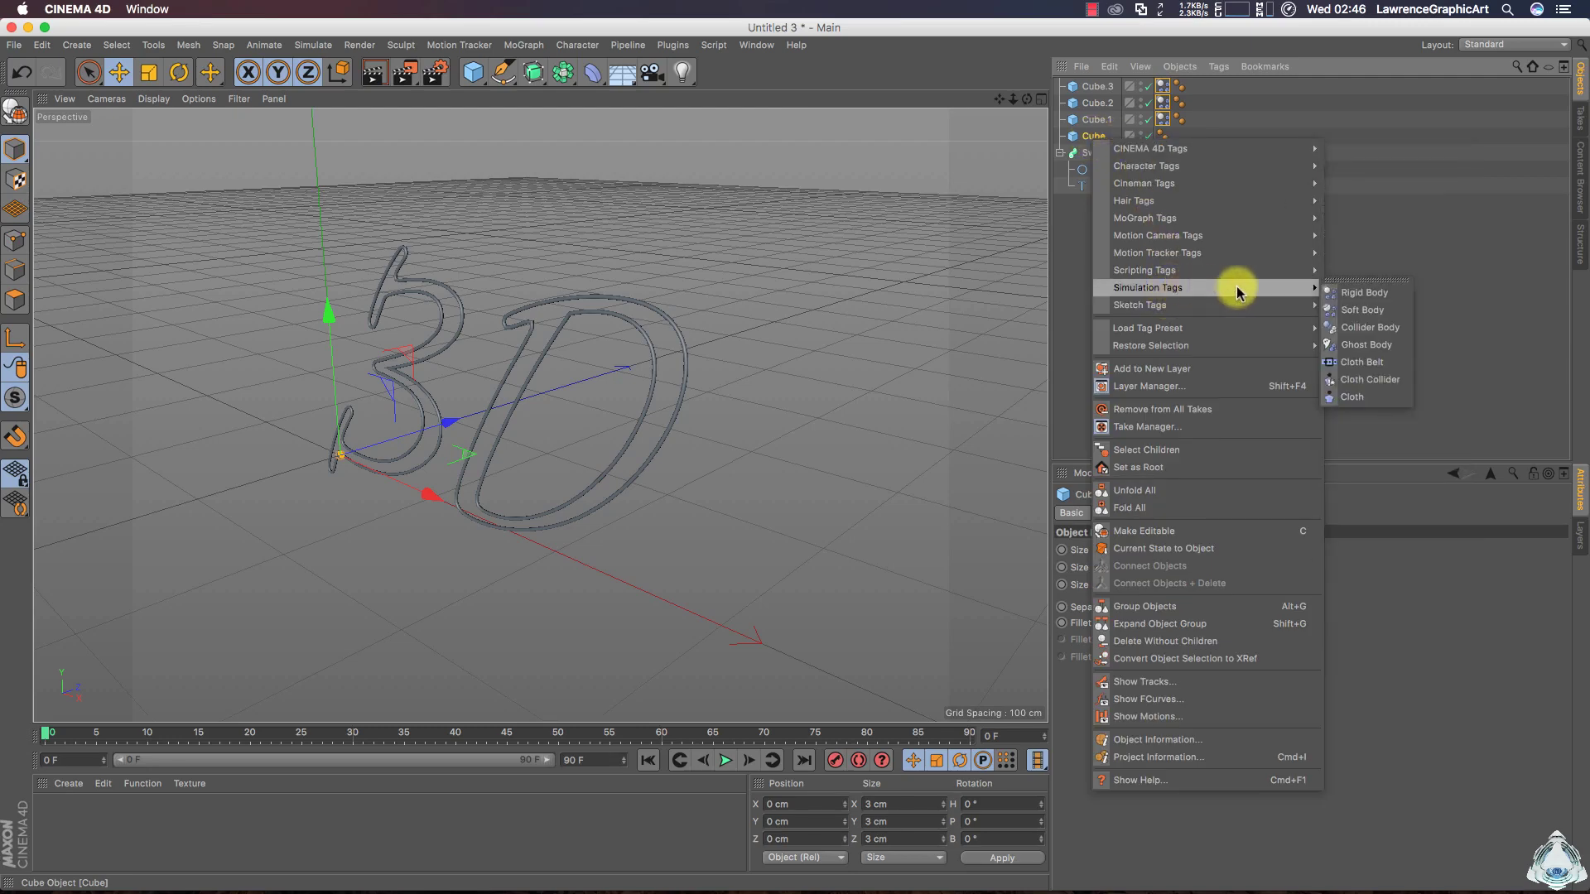
{"action": "left_click", "coordinate": [1359, 293]}
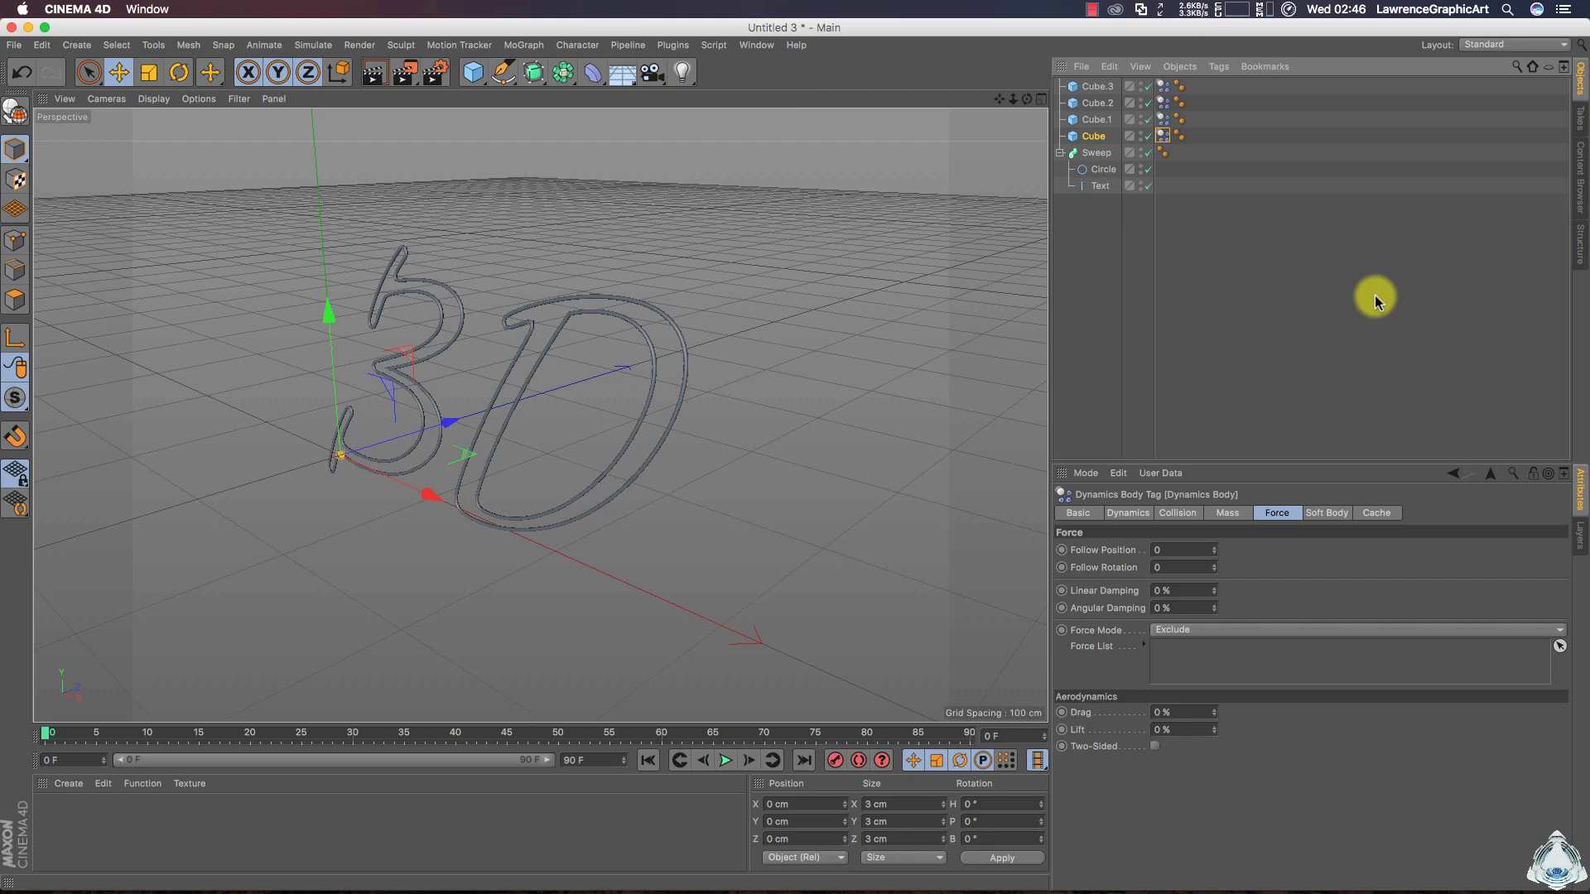
{"action": "left_click", "coordinate": [1154, 548]}
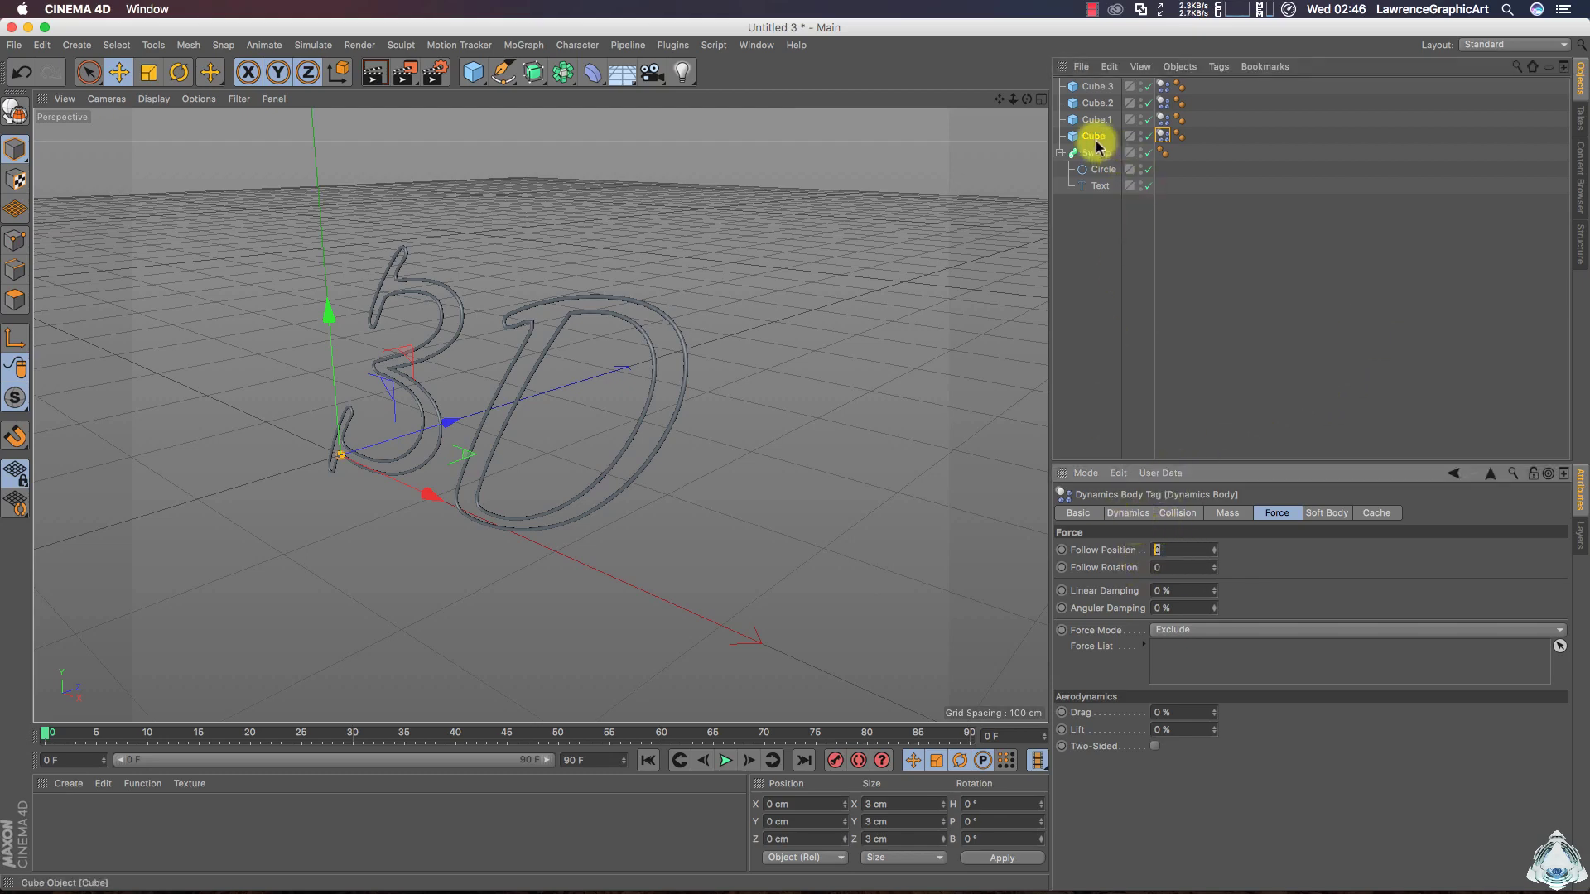
{"action": "left_click", "coordinate": [1097, 138]}
{"action": "left_click", "coordinate": [1132, 552]}
{"action": "left_click", "coordinate": [1124, 583]}
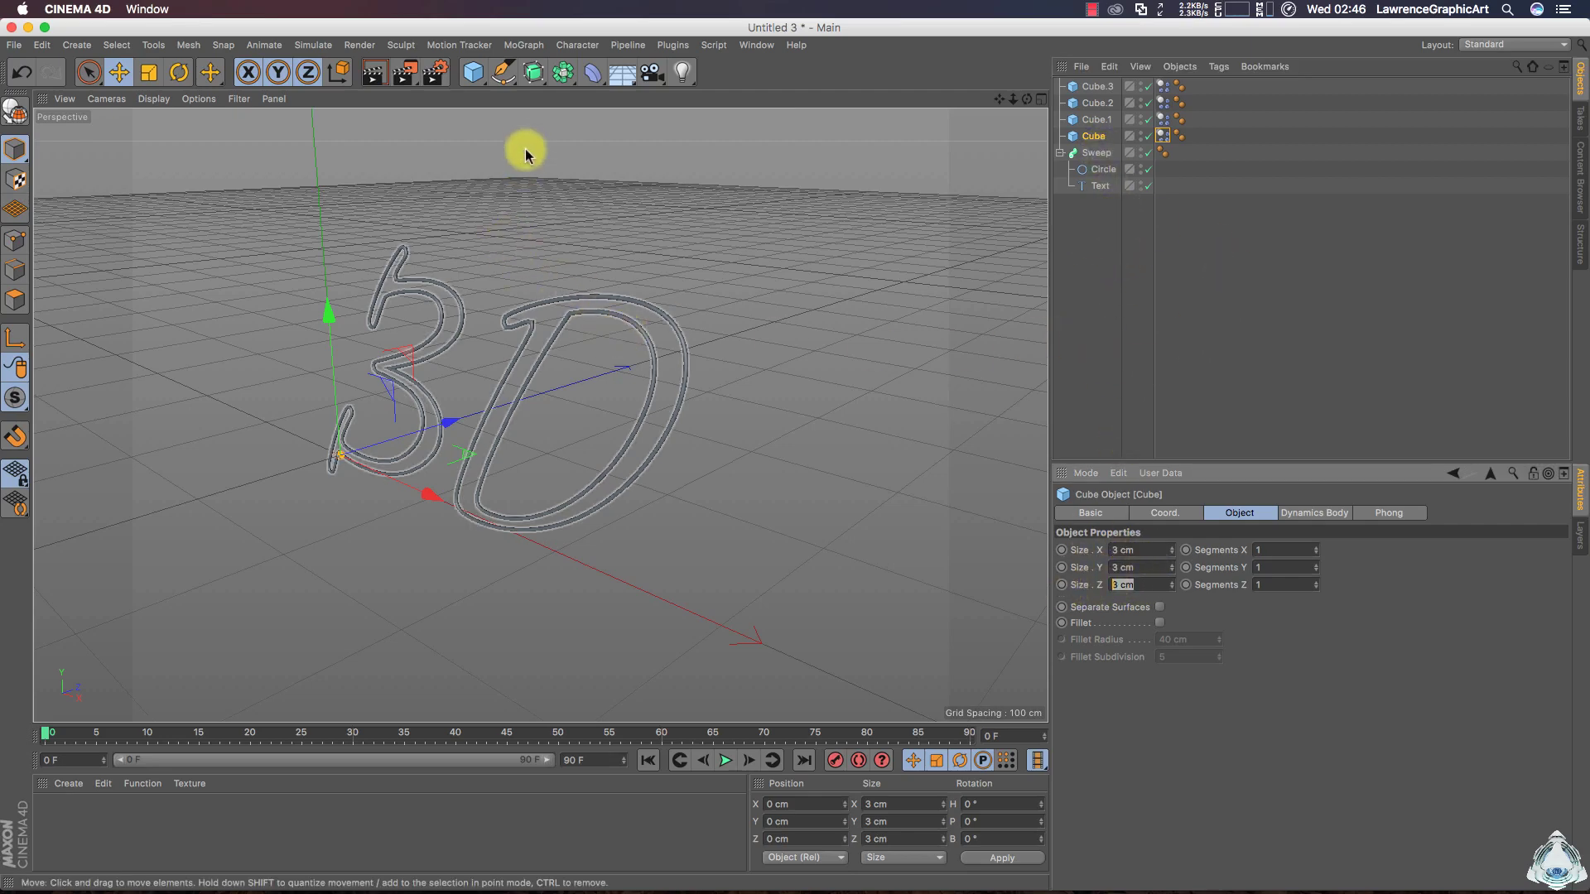
Add a MoGraph Cloner and nest all four cubes inside it
{"action": "left_click", "coordinate": [523, 45]}
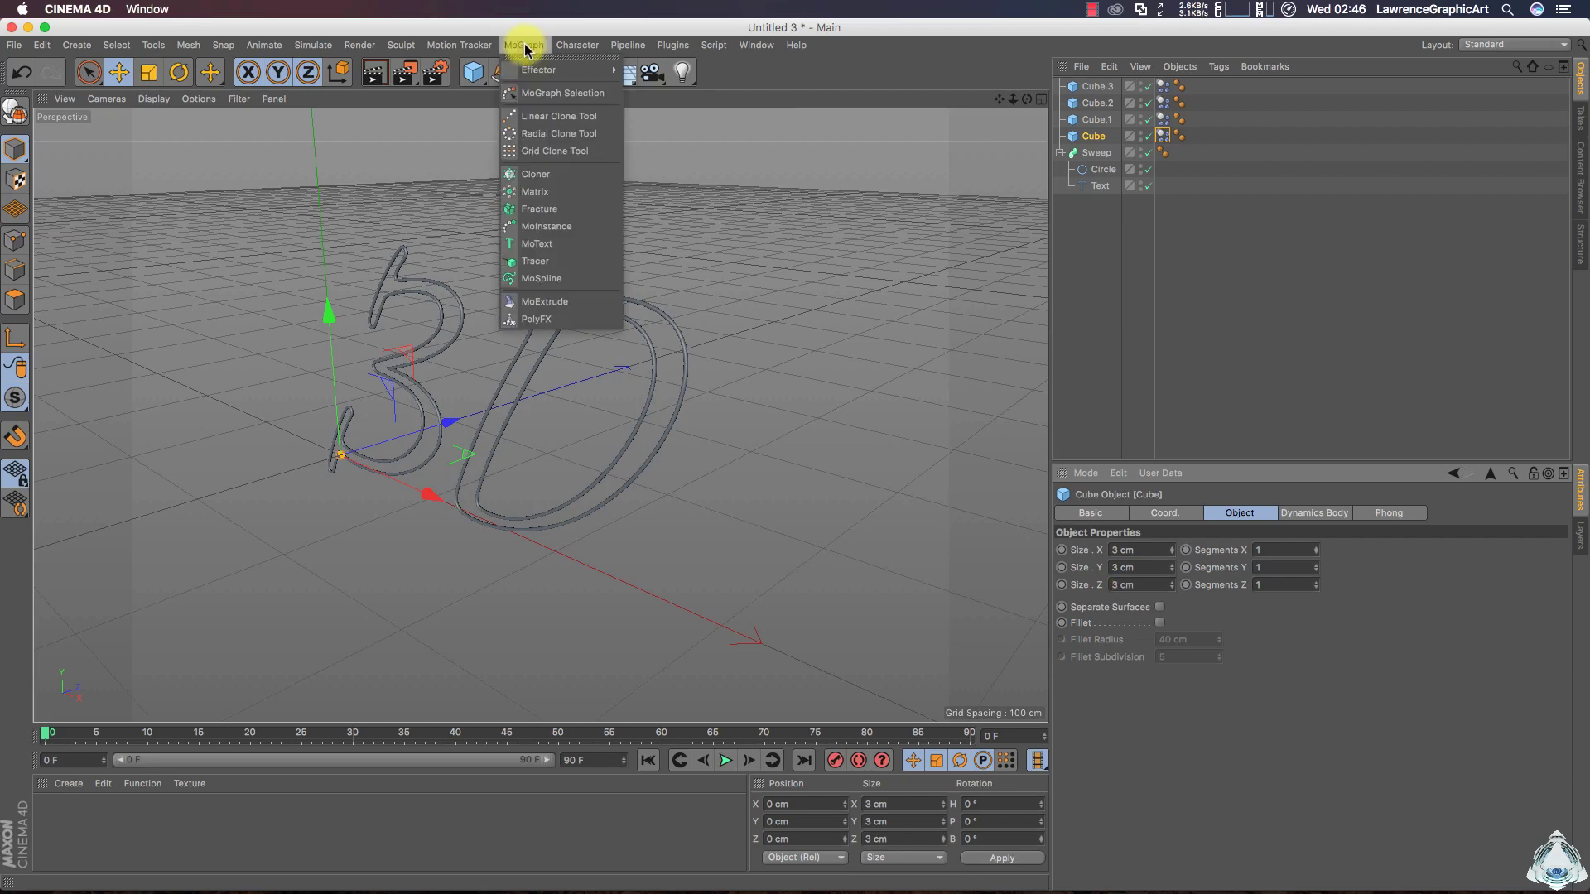
{"action": "left_click", "coordinate": [557, 173]}
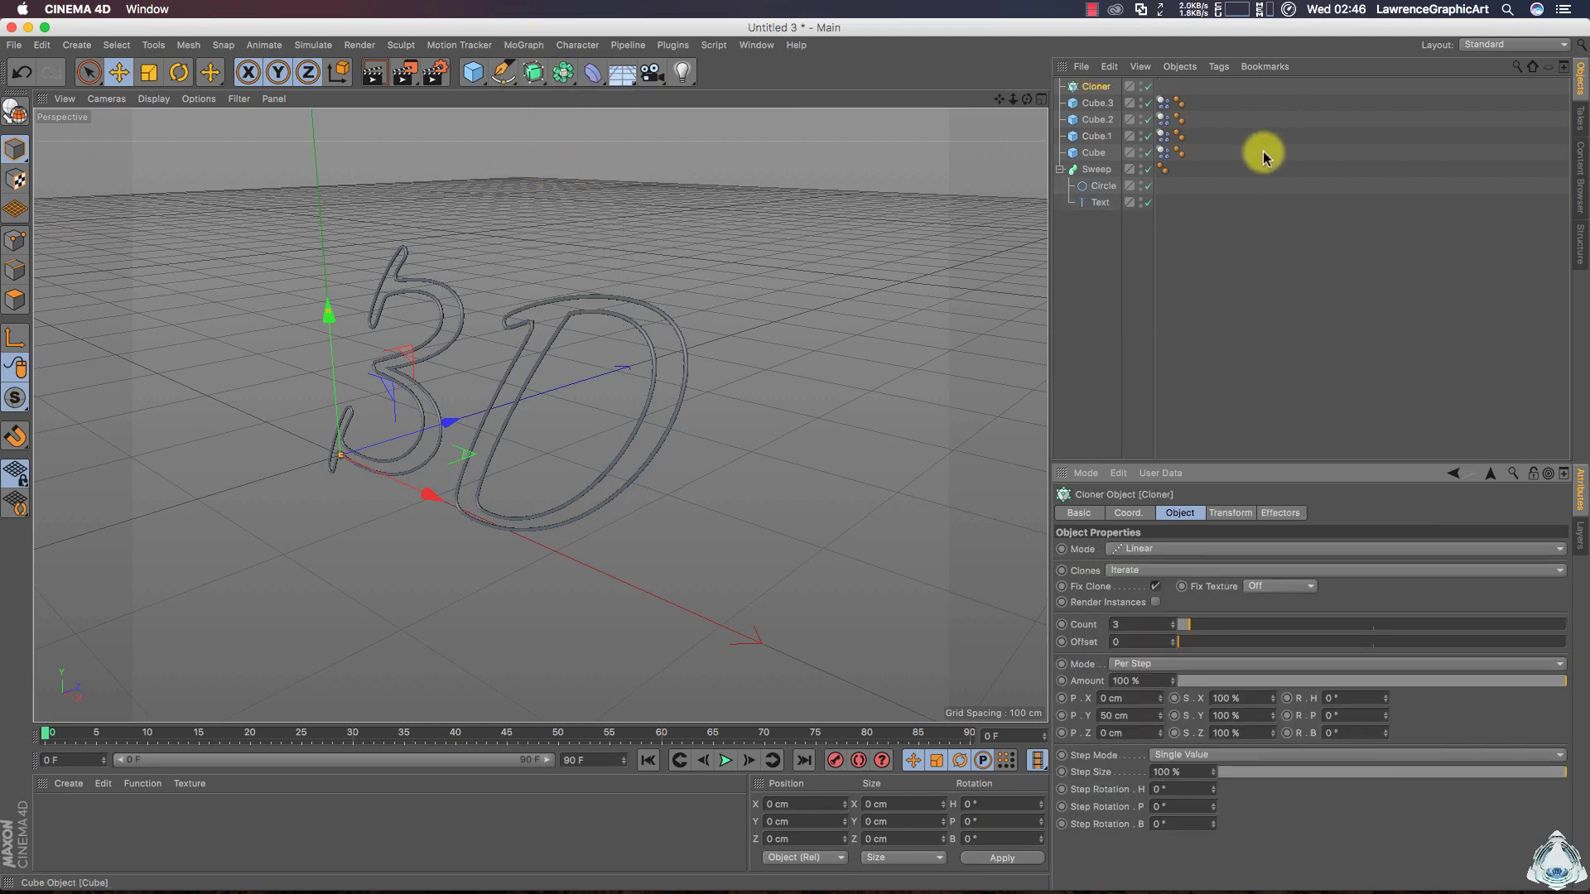
{"action": "left_click_drag", "start_coordinate": [1267, 162], "coordinate": [1097, 89]}
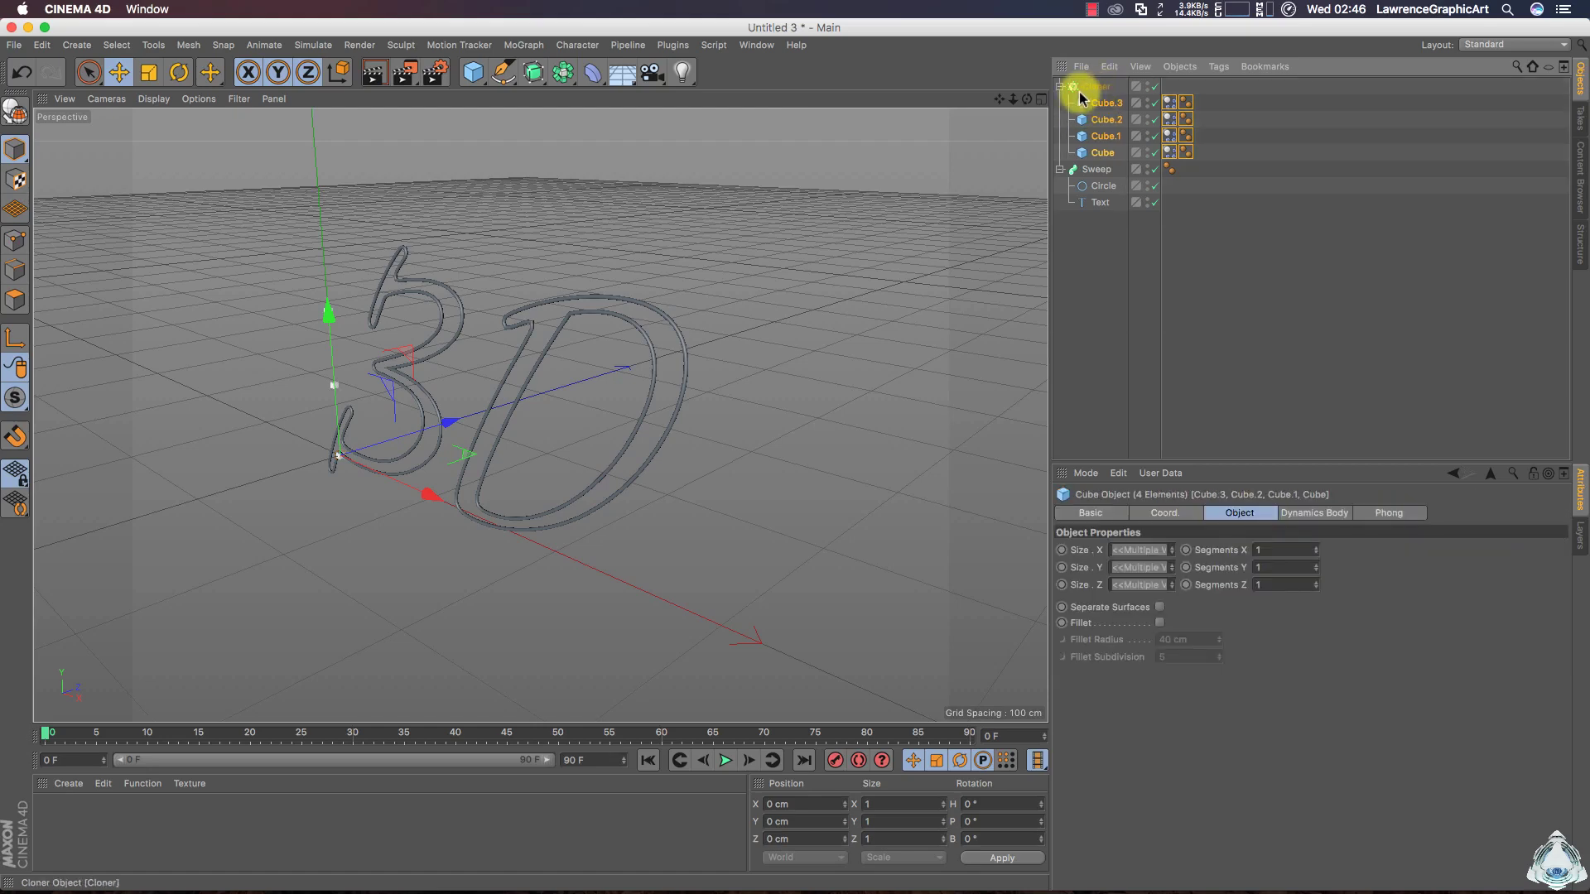
Switch the Cloner to Object mode and assign the text spline as the object that carries the clones
{"action": "left_click", "coordinate": [1088, 88]}
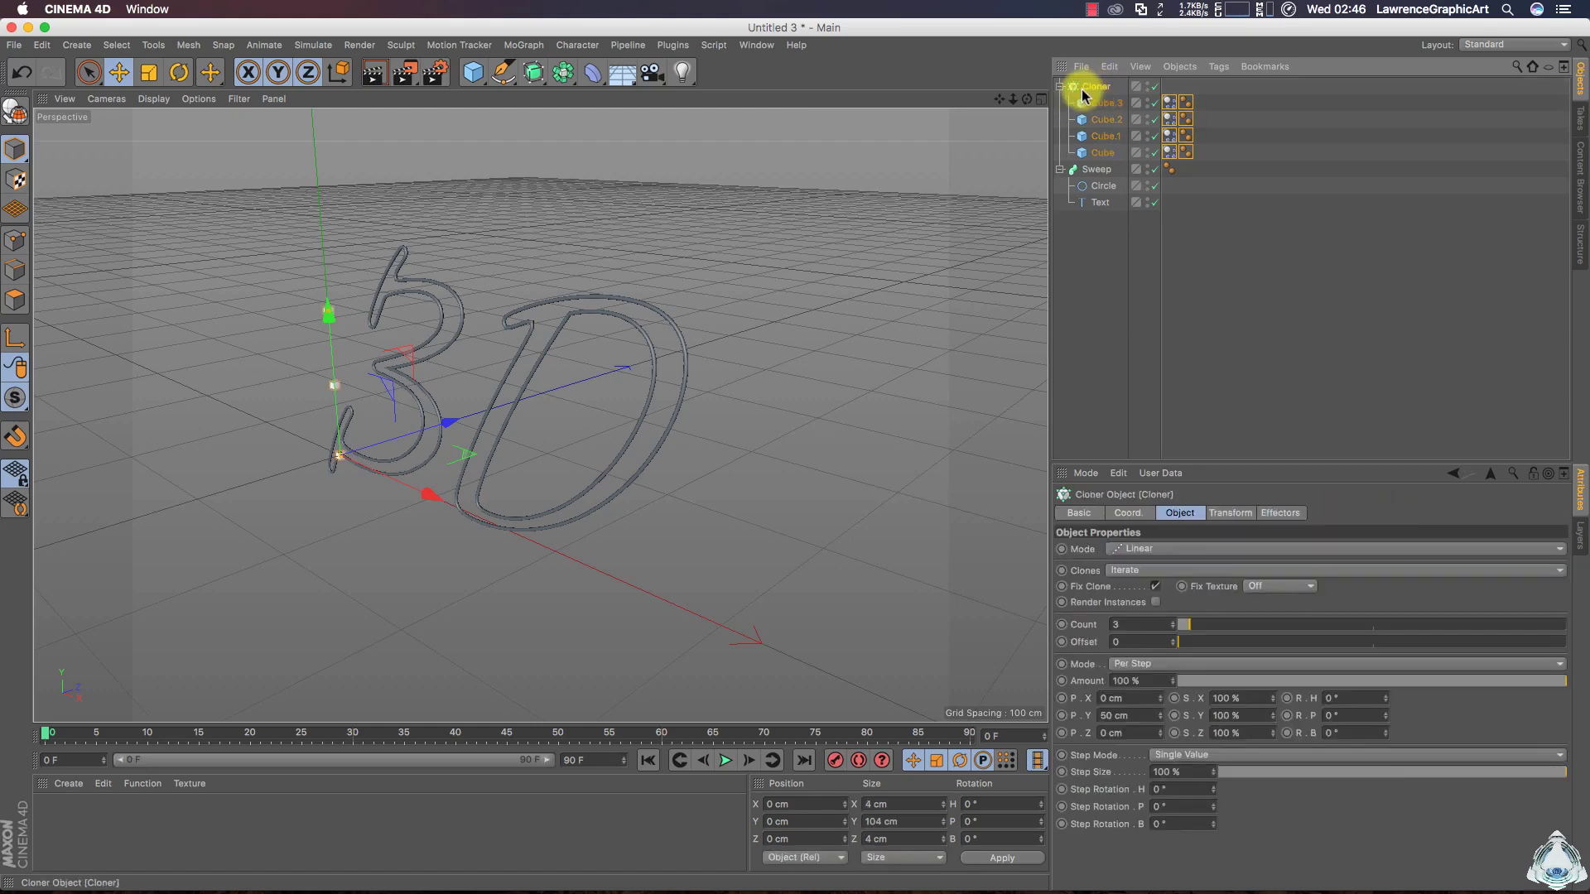
{"action": "left_click", "coordinate": [1159, 548]}
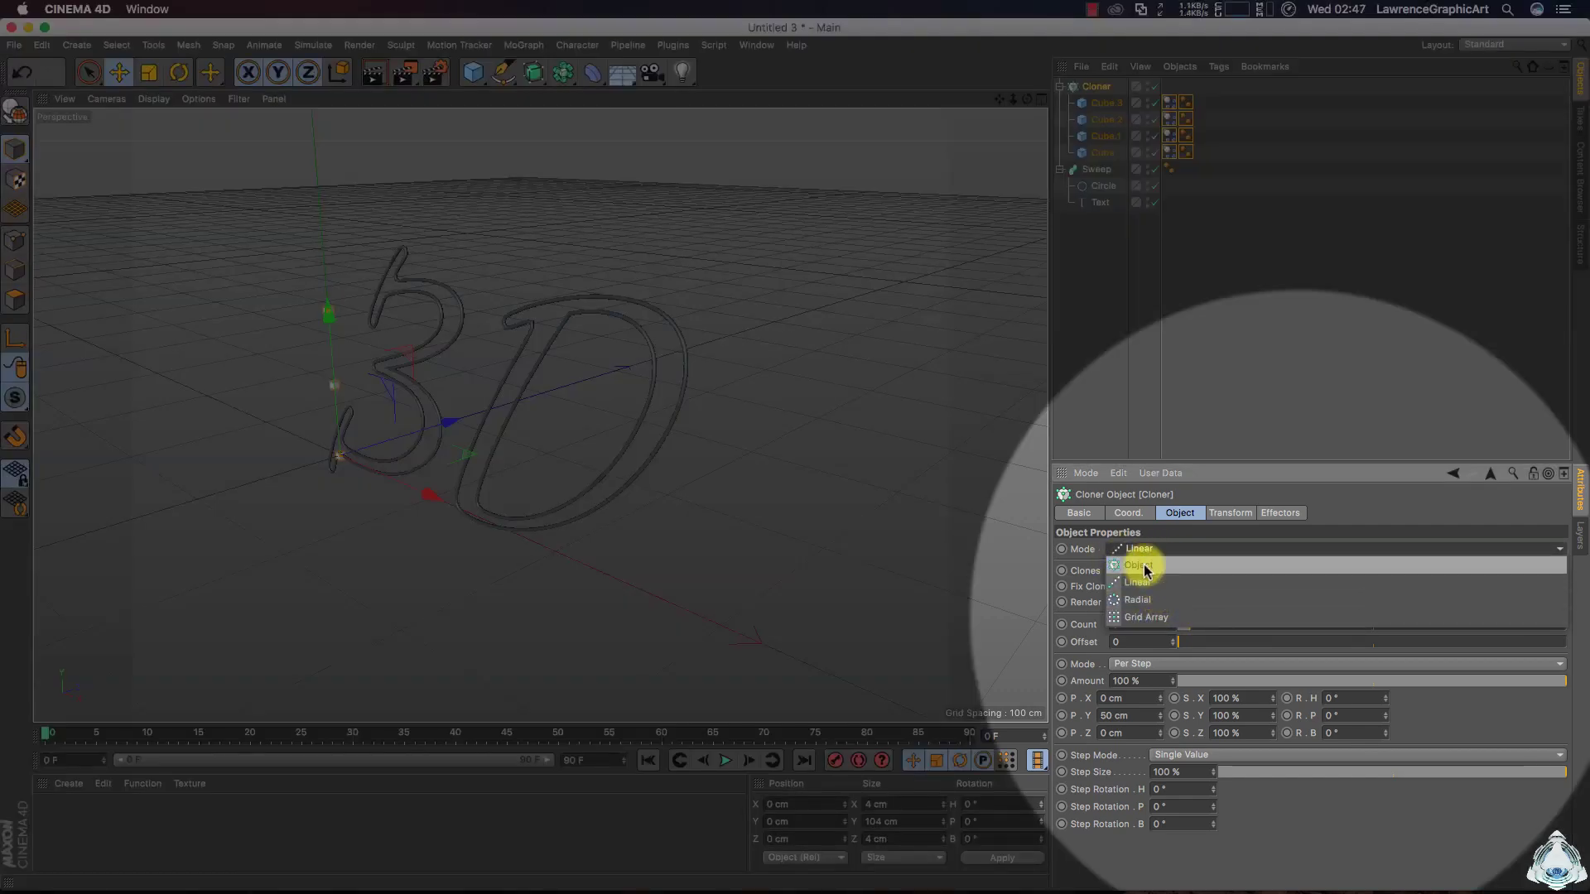
{"action": "left_click", "coordinate": [1160, 567]}
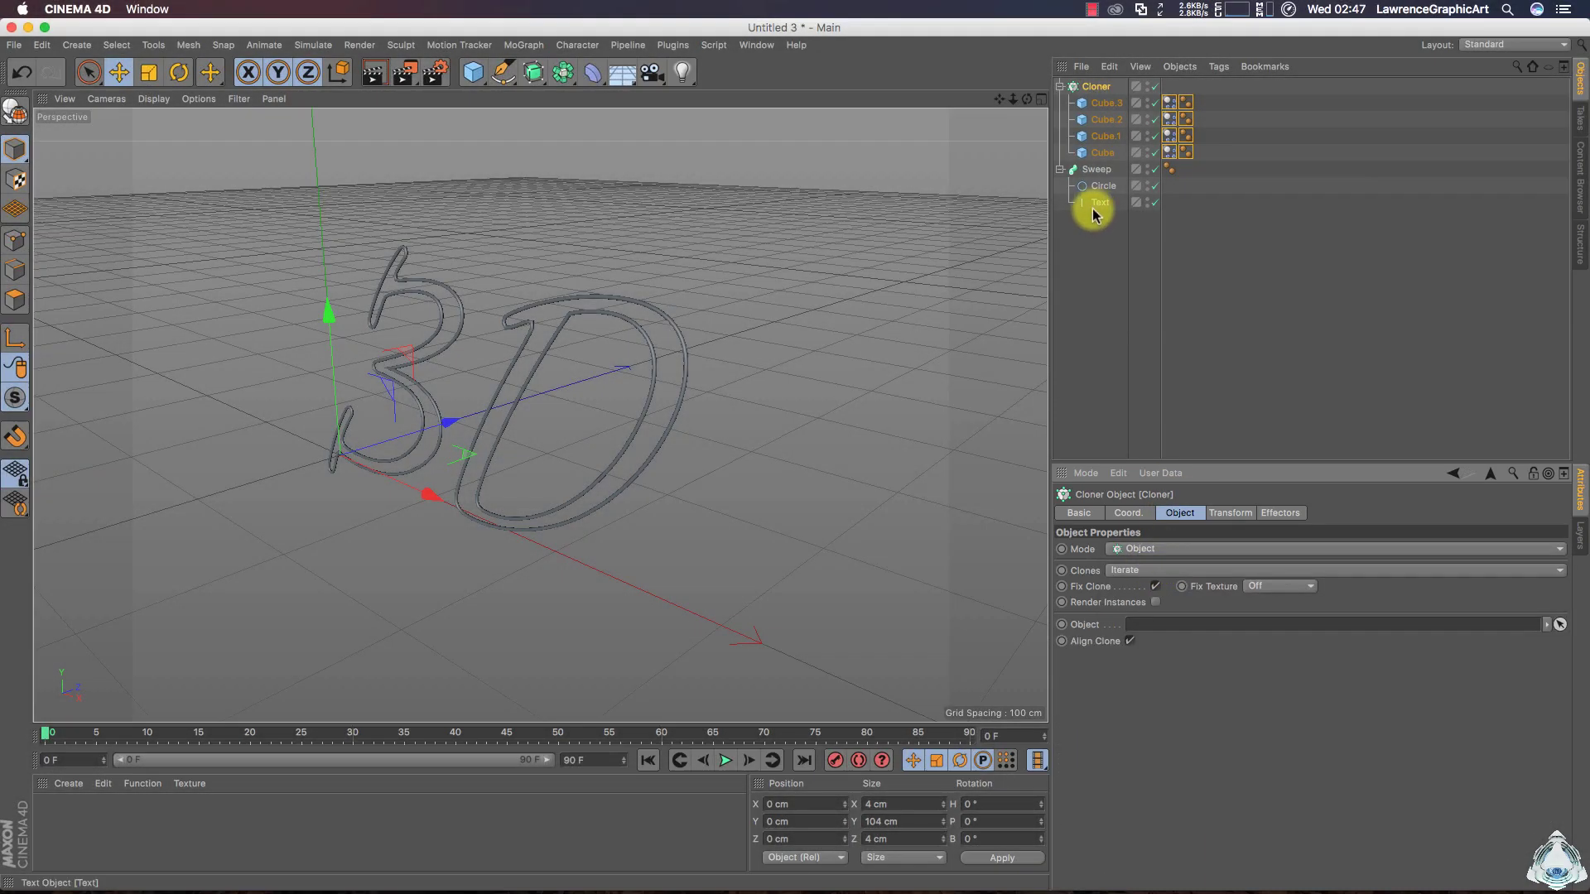
{"action": "left_click_drag", "start_coordinate": [1091, 207], "coordinate": [1298, 332]}
{"action": "left_click_drag", "start_coordinate": [1199, 609], "coordinate": [1142, 622]}
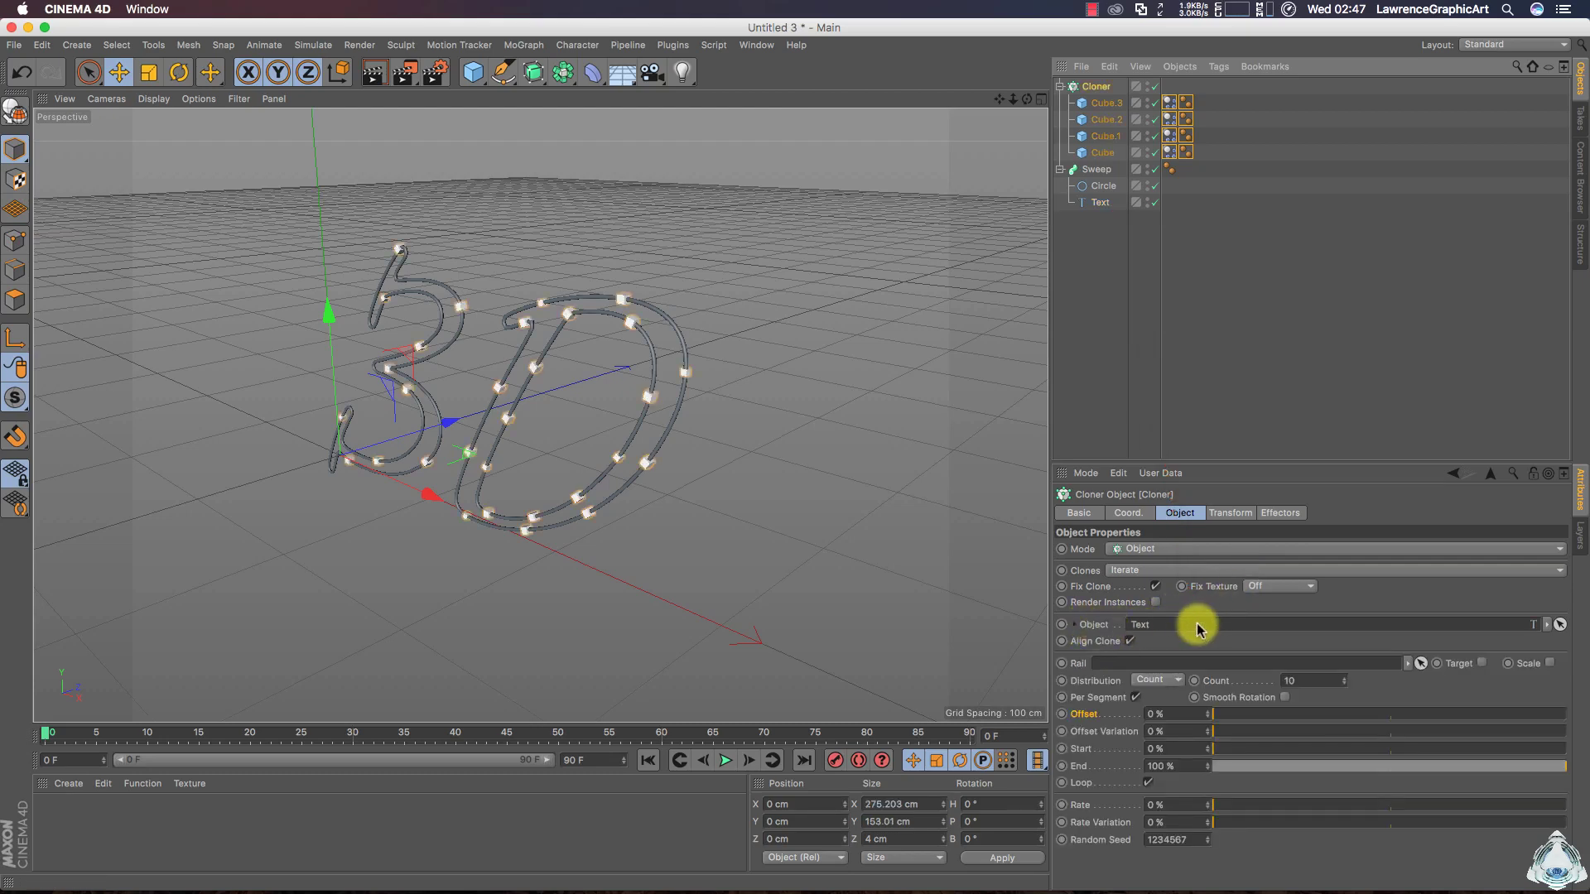
Set the Cloner's Count distribution to 600 clones per segment
{"action": "double_click", "coordinate": [1289, 680]}
{"action": "type", "text": "600"}
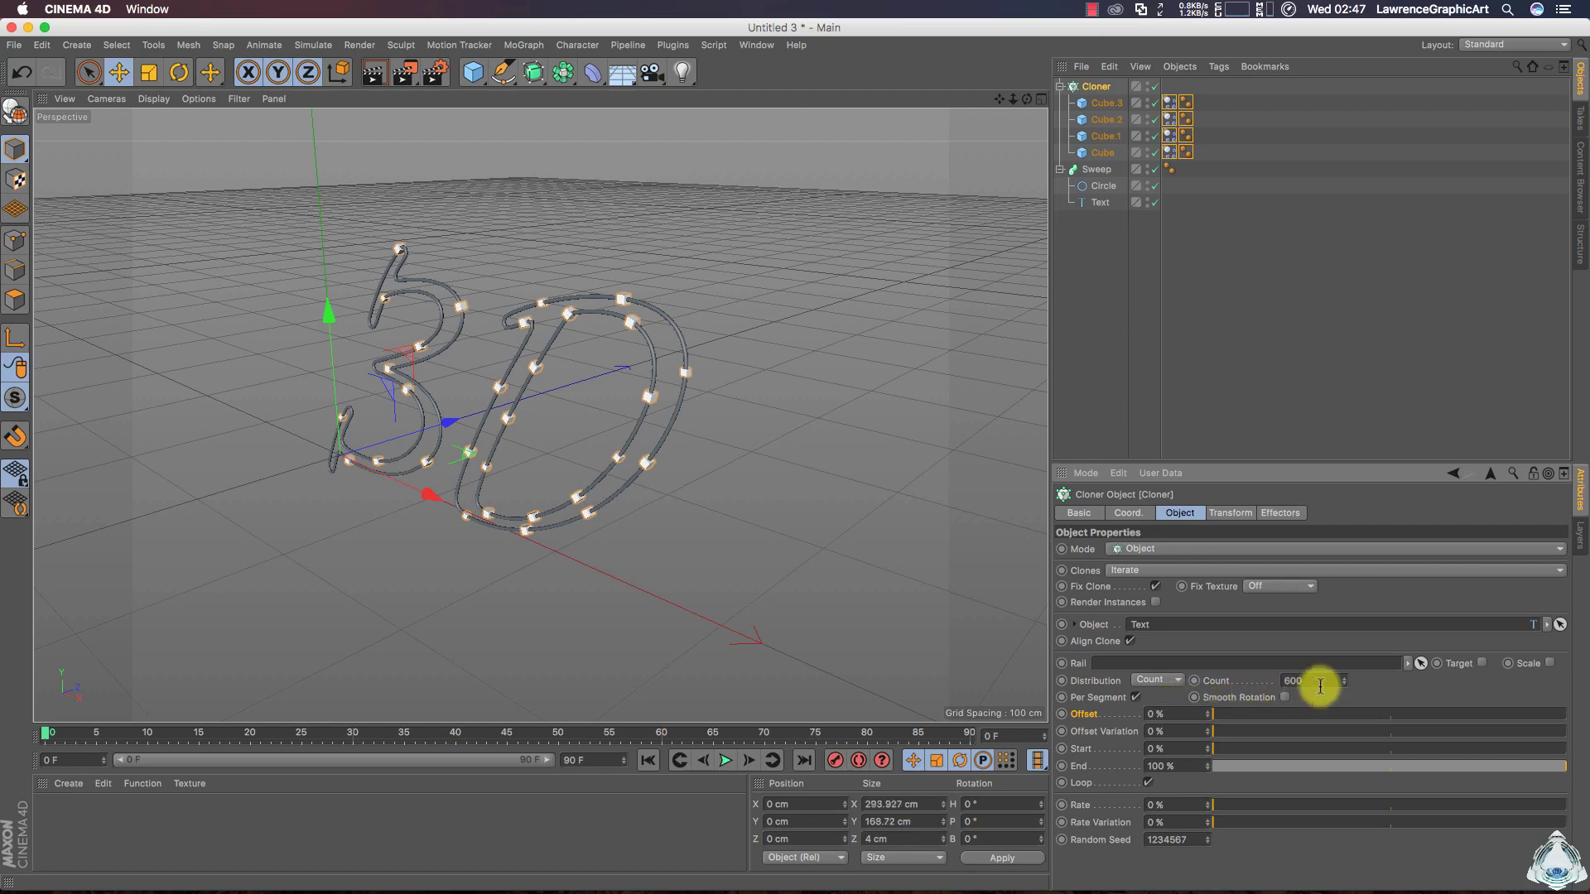
{"action": "key", "text": "Return"}
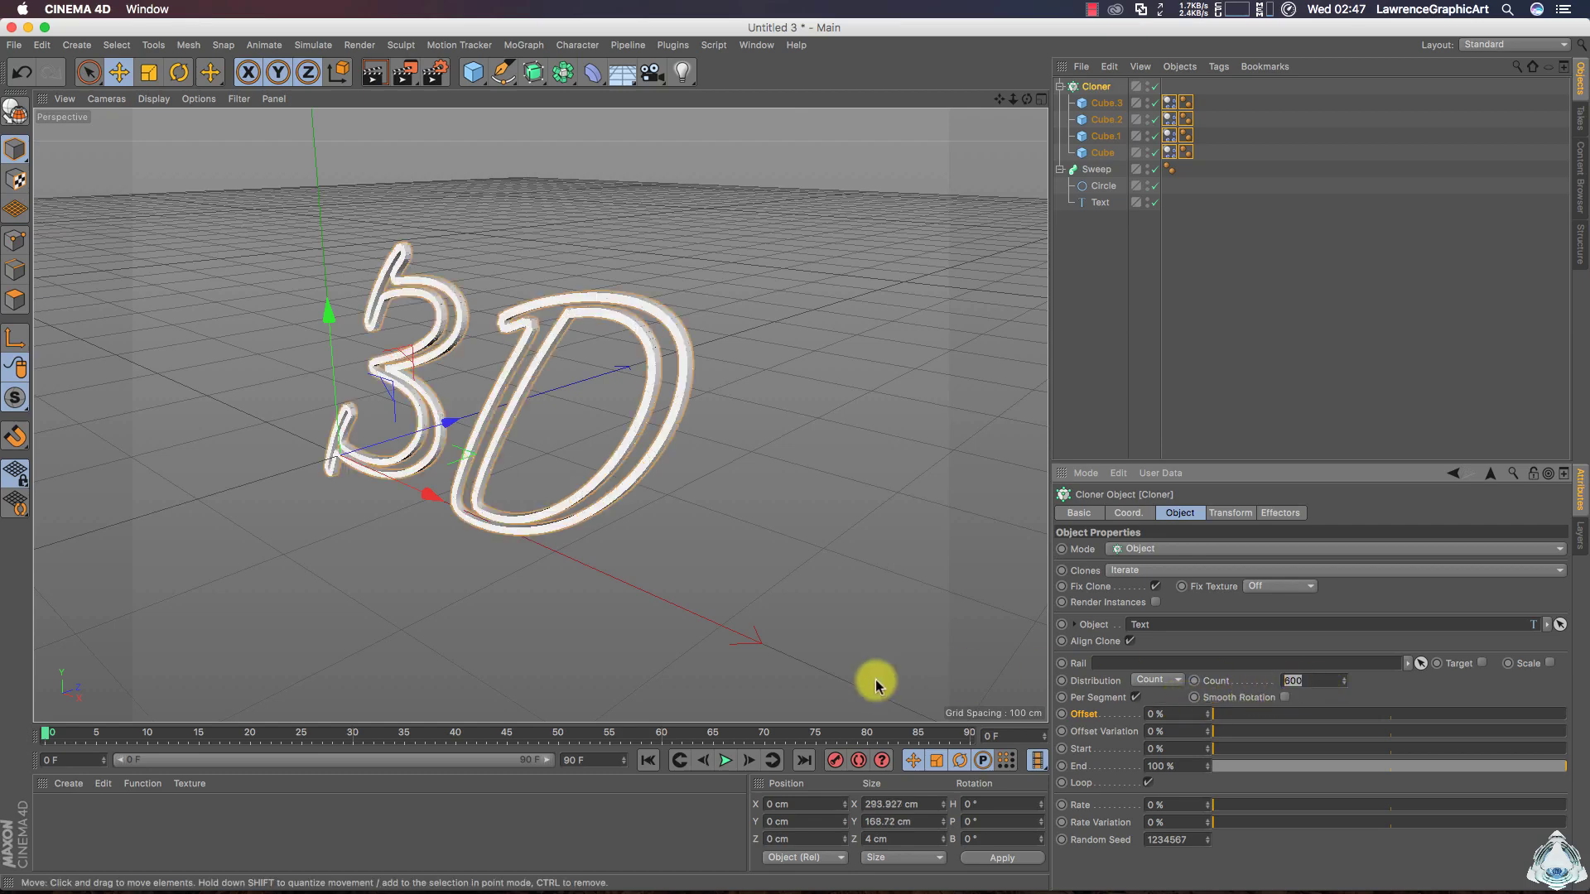
Set the project's end time to 300 frames and extend the visible timeline range to the full 300 frames
{"action": "left_click_drag", "start_coordinate": [1027, 98], "coordinate": [1055, 106]}
{"action": "left_click_drag", "start_coordinate": [1016, 105], "coordinate": [1015, 100]}
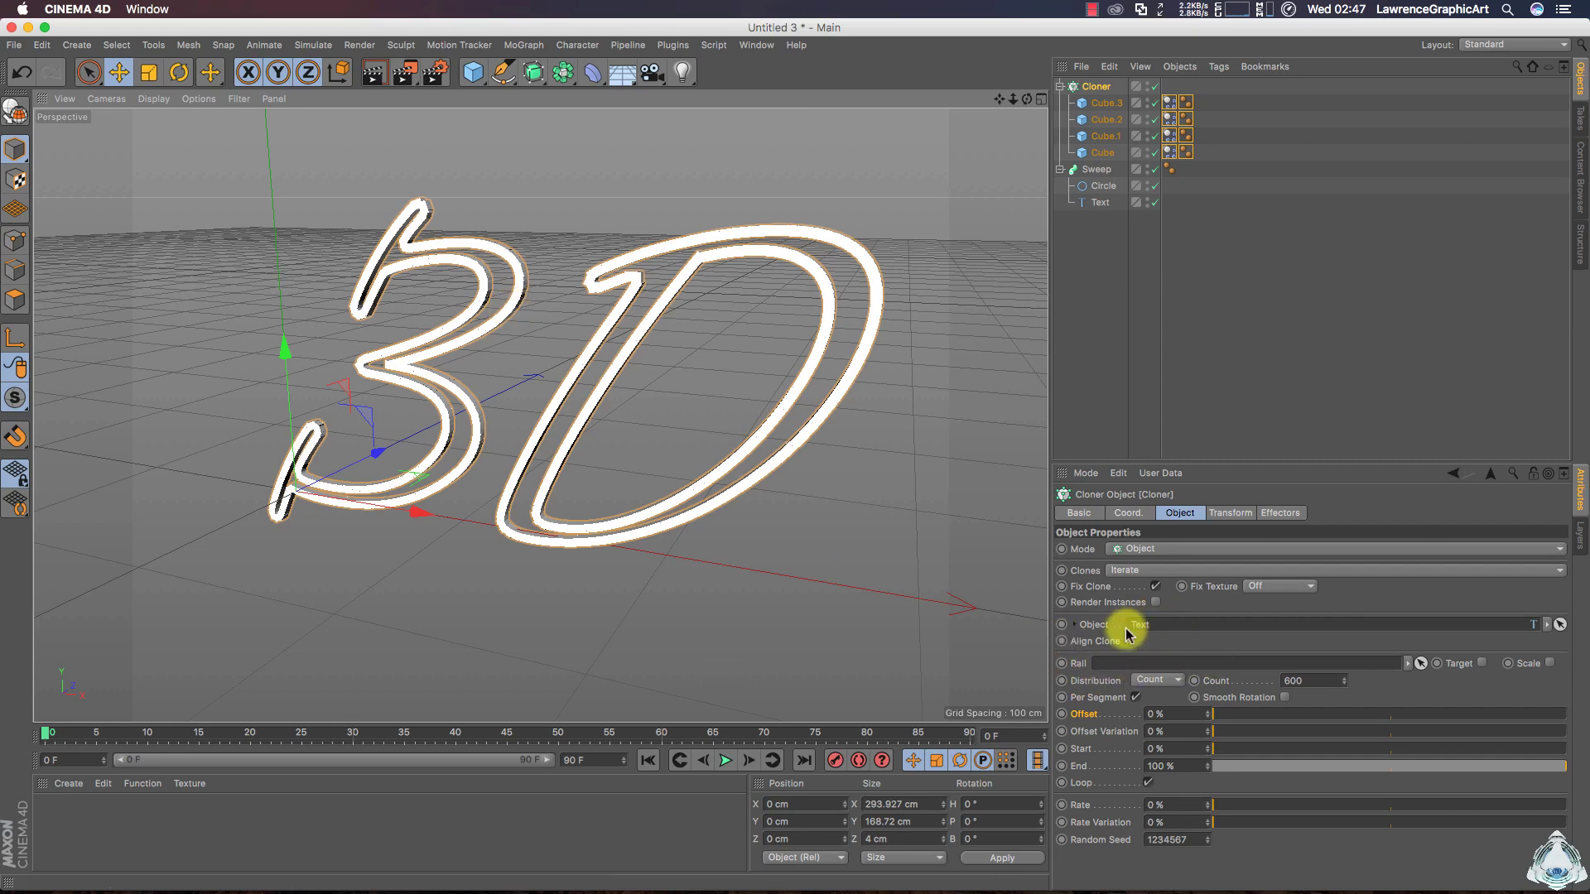
{"action": "left_click", "coordinate": [581, 762]}
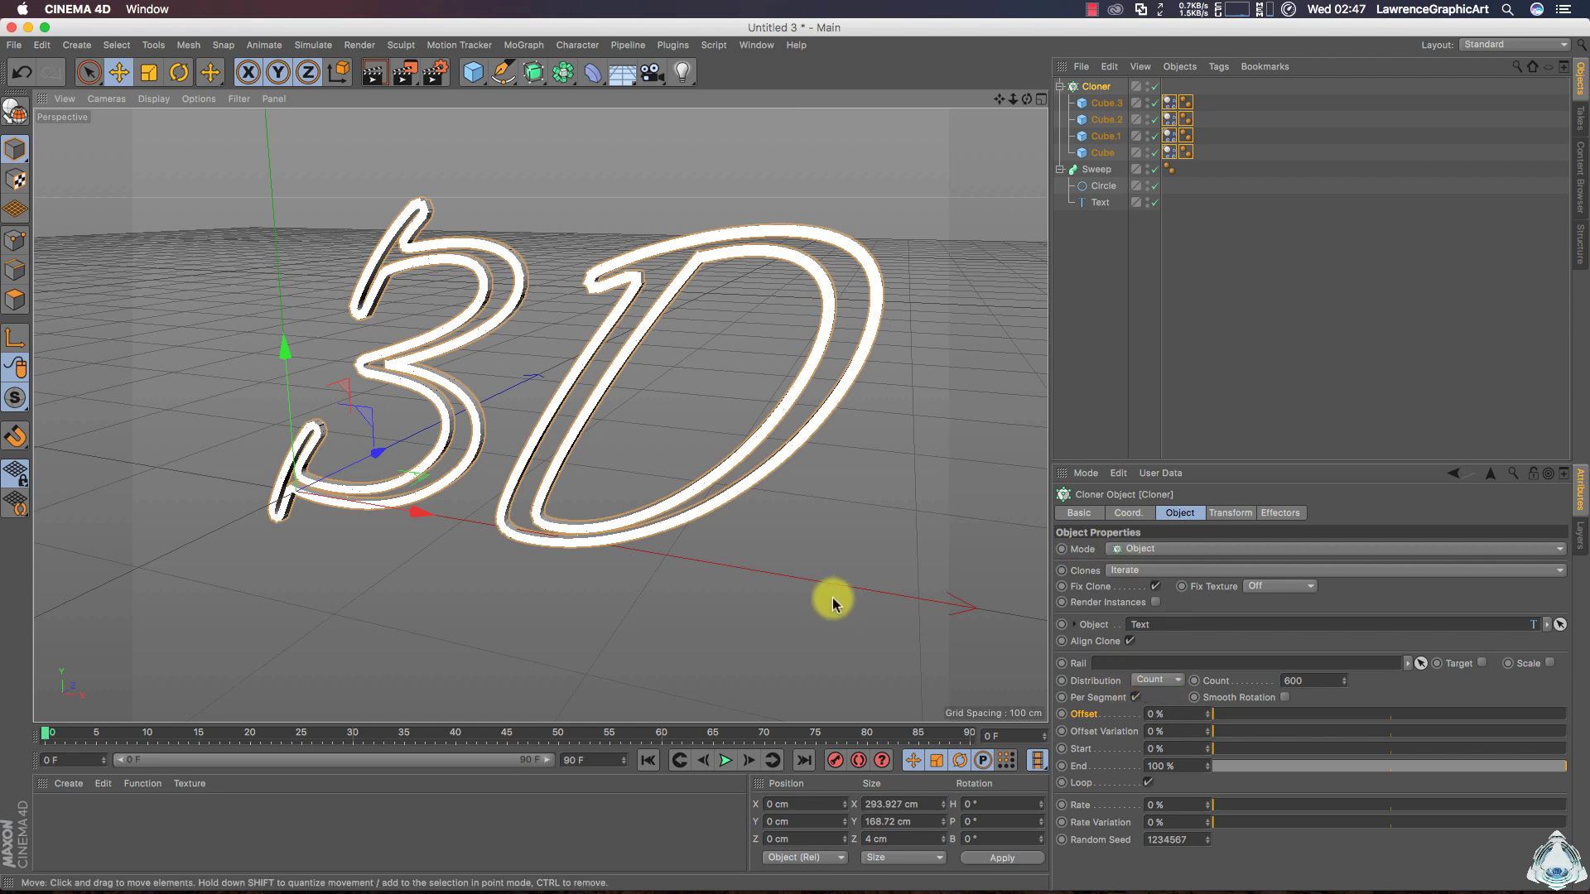
{"action": "left_click", "coordinate": [603, 758]}
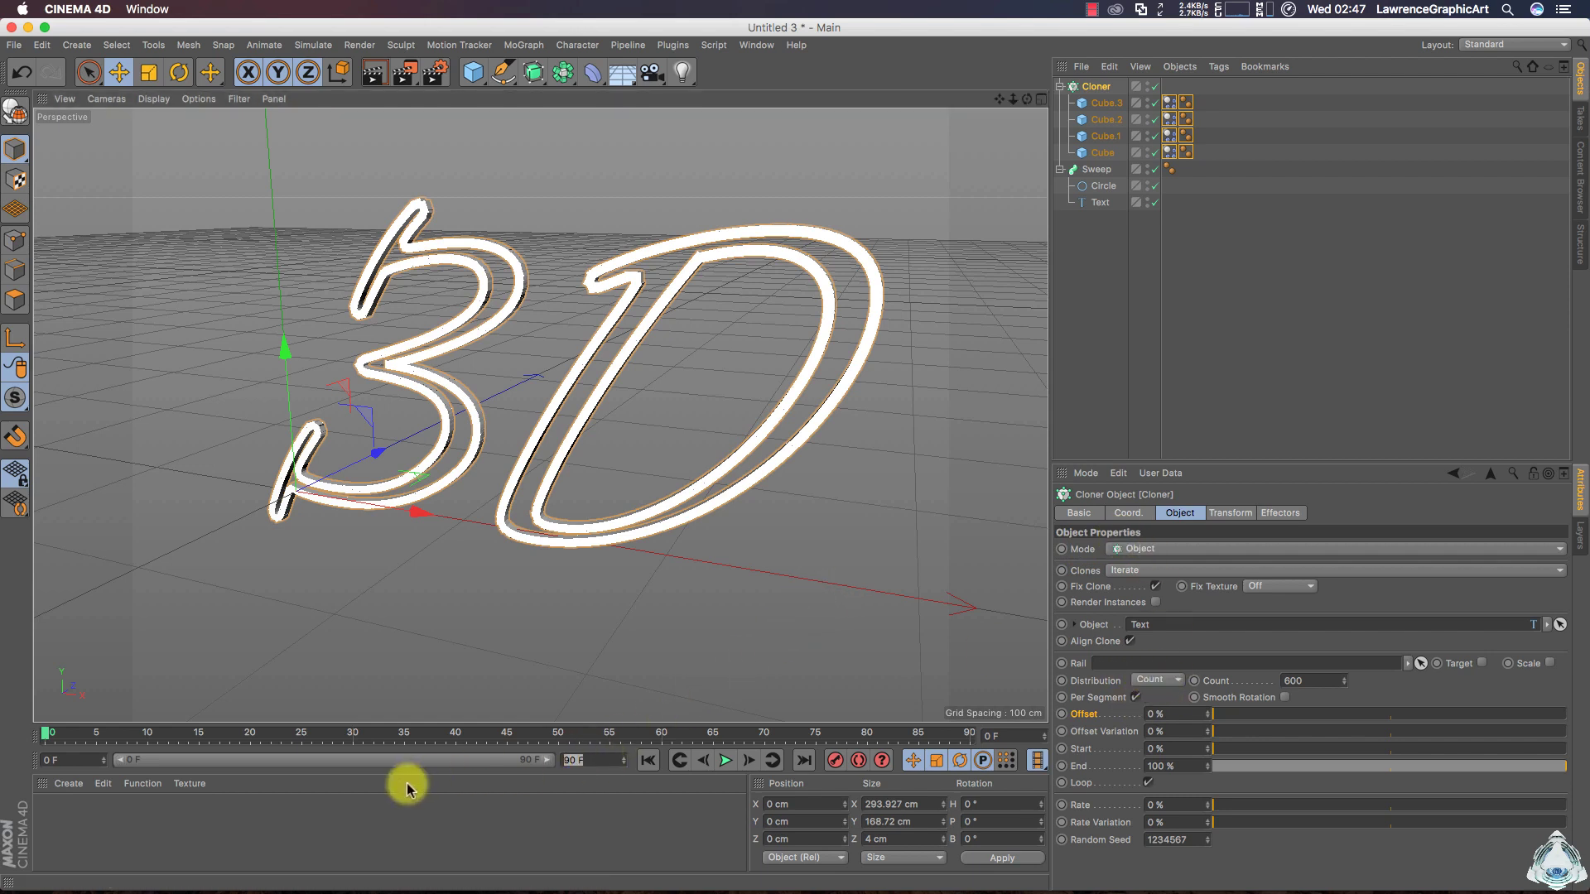
{"action": "type", "text": "300"}
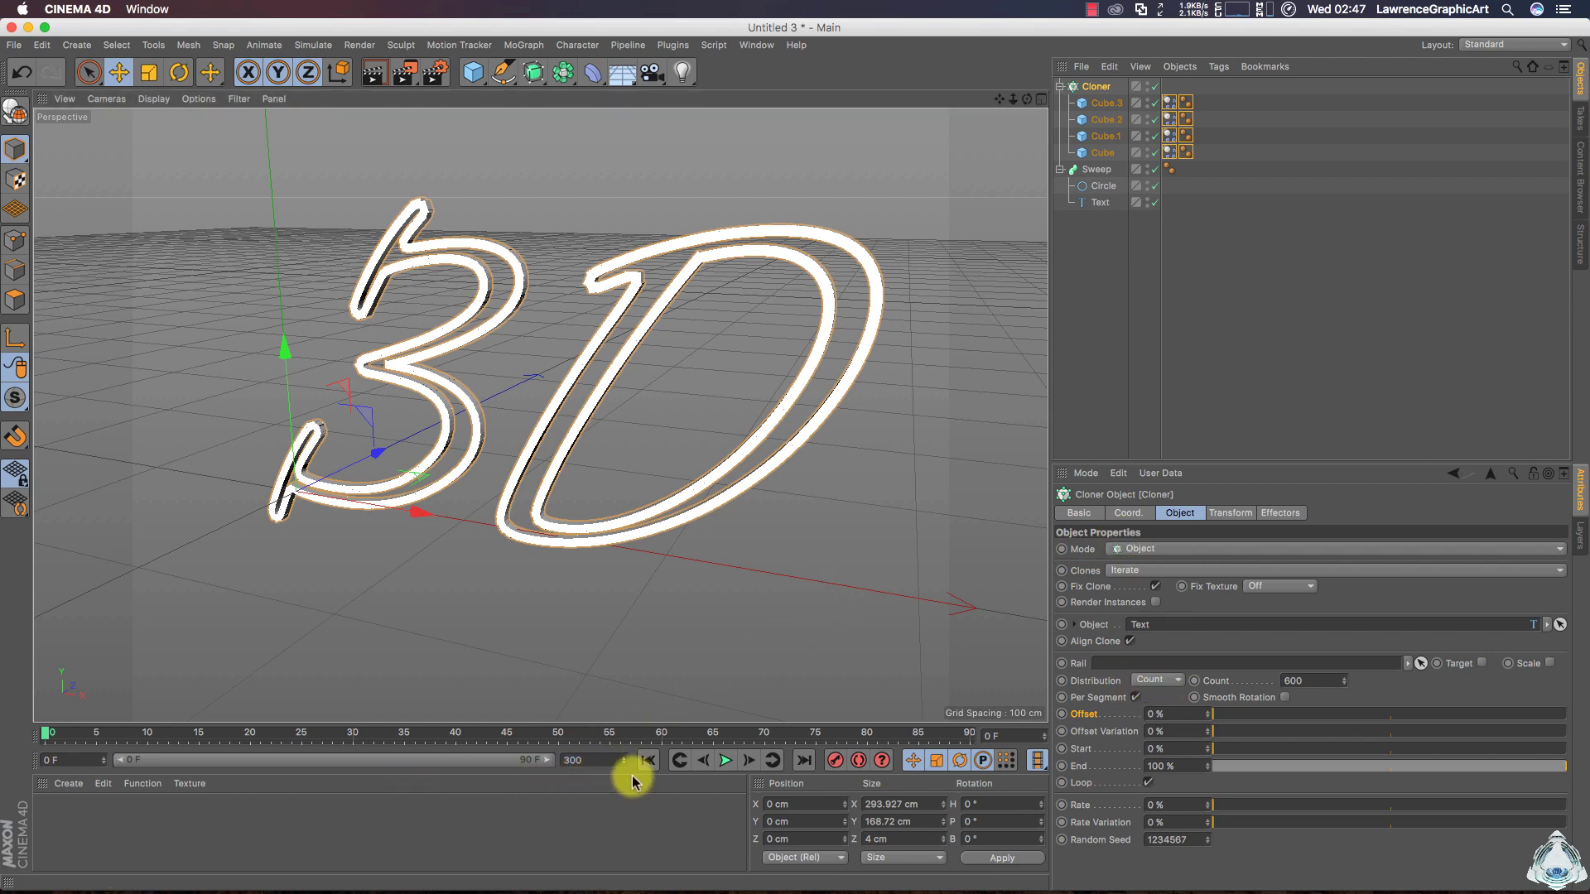
{"action": "key", "text": "Return"}
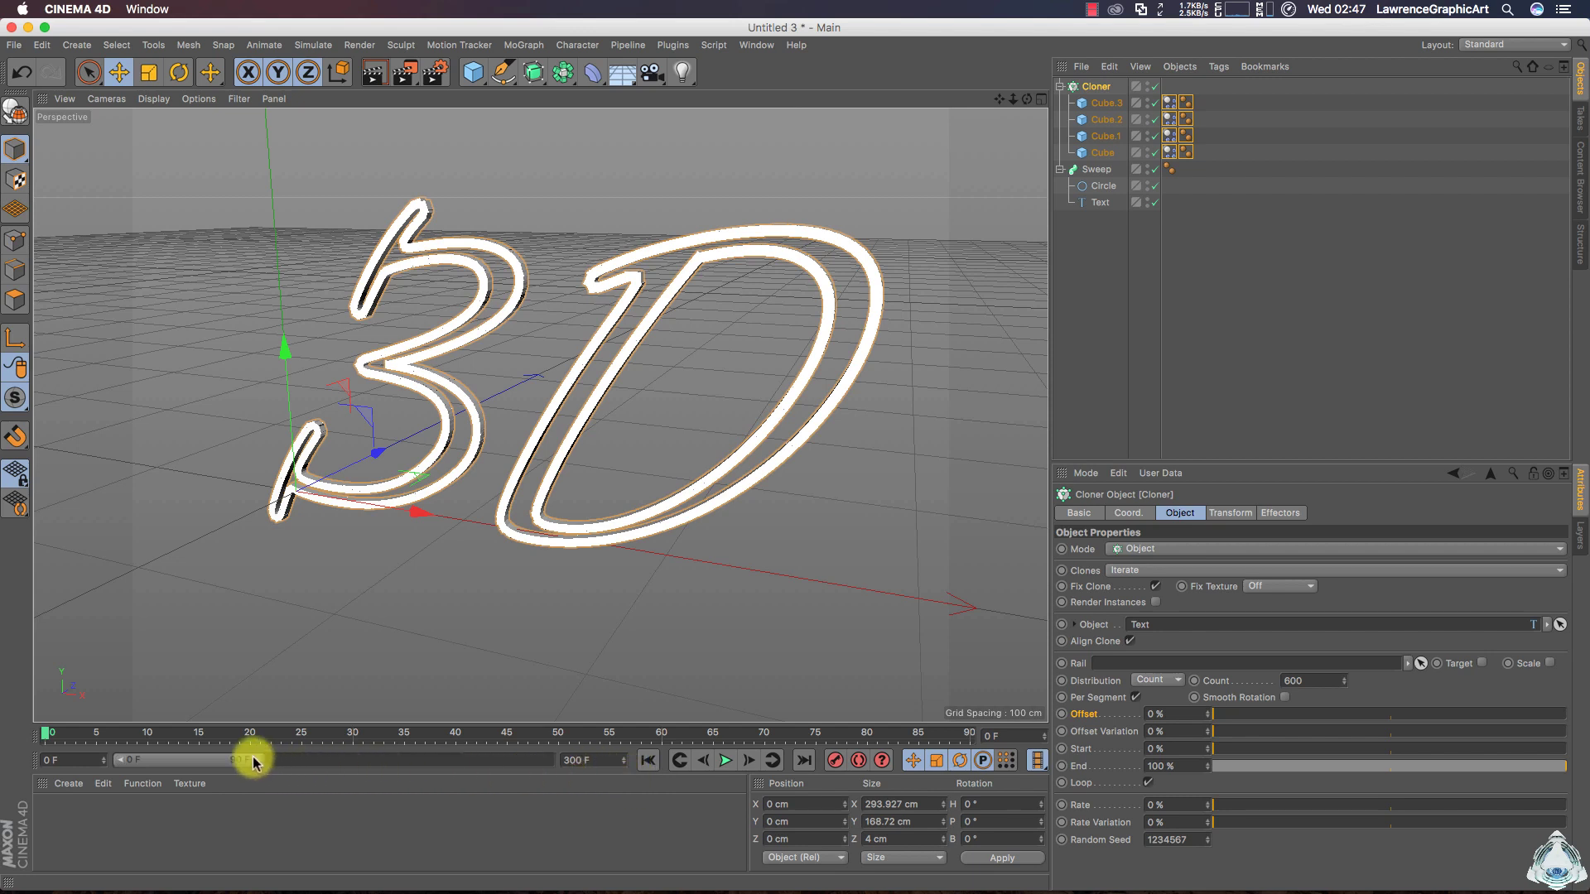
{"action": "left_click_drag", "start_coordinate": [261, 760], "coordinate": [539, 763]}
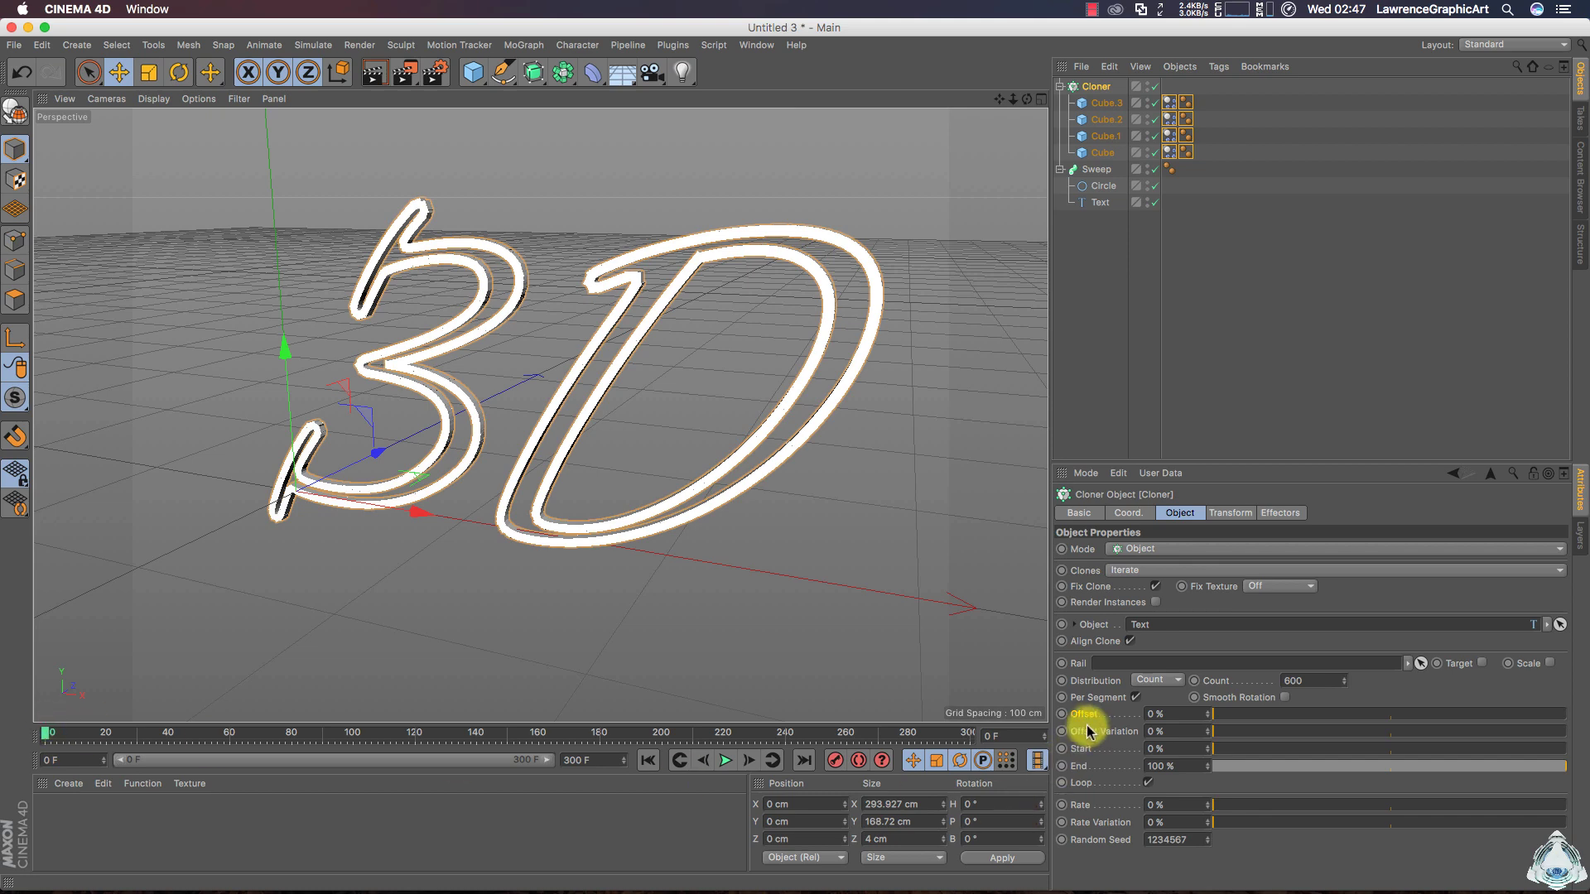
Keyframe the Cloner's Offset at 0% on frame 0 and at 50% on frame 300
{"action": "left_click", "coordinate": [1063, 715], "text": "ctrl"}
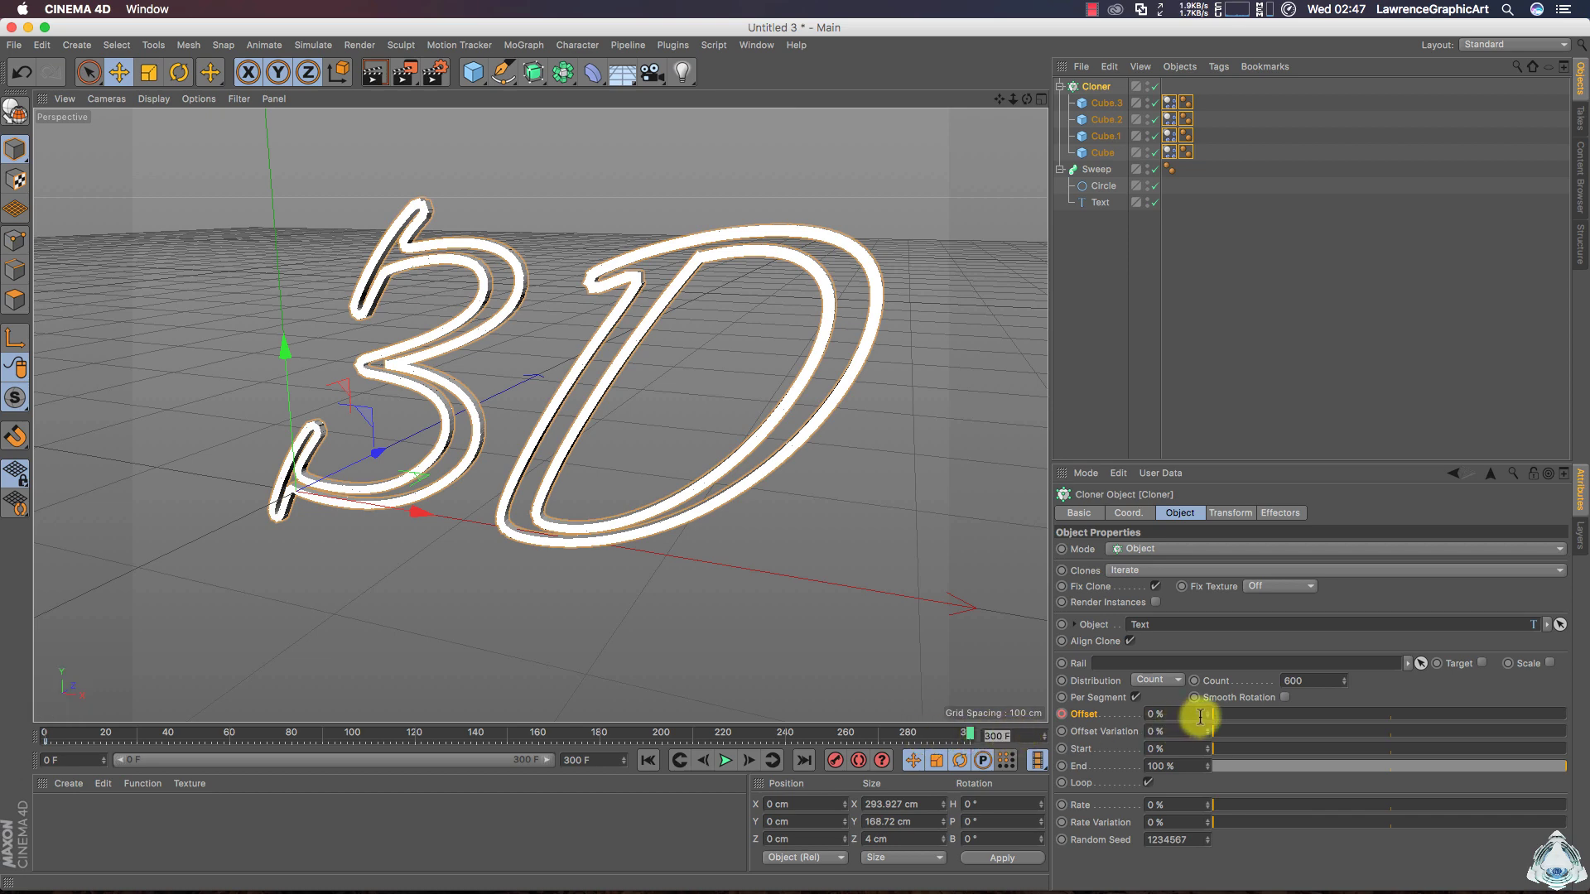
{"action": "left_click", "coordinate": [1168, 714]}
{"action": "type", "text": "50"}
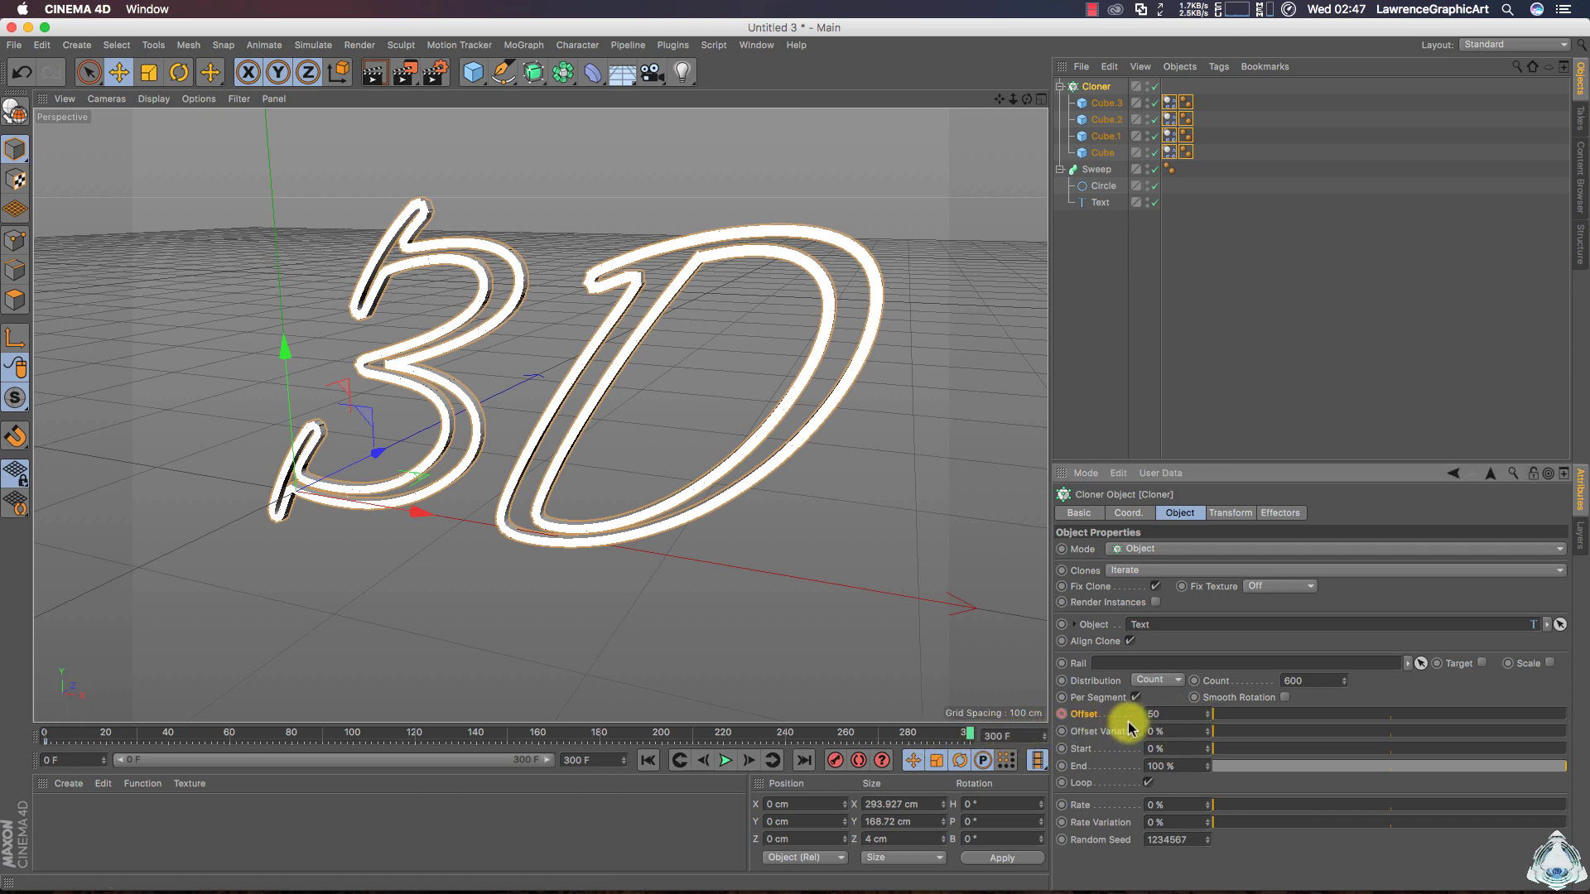
{"action": "key", "text": "Return"}
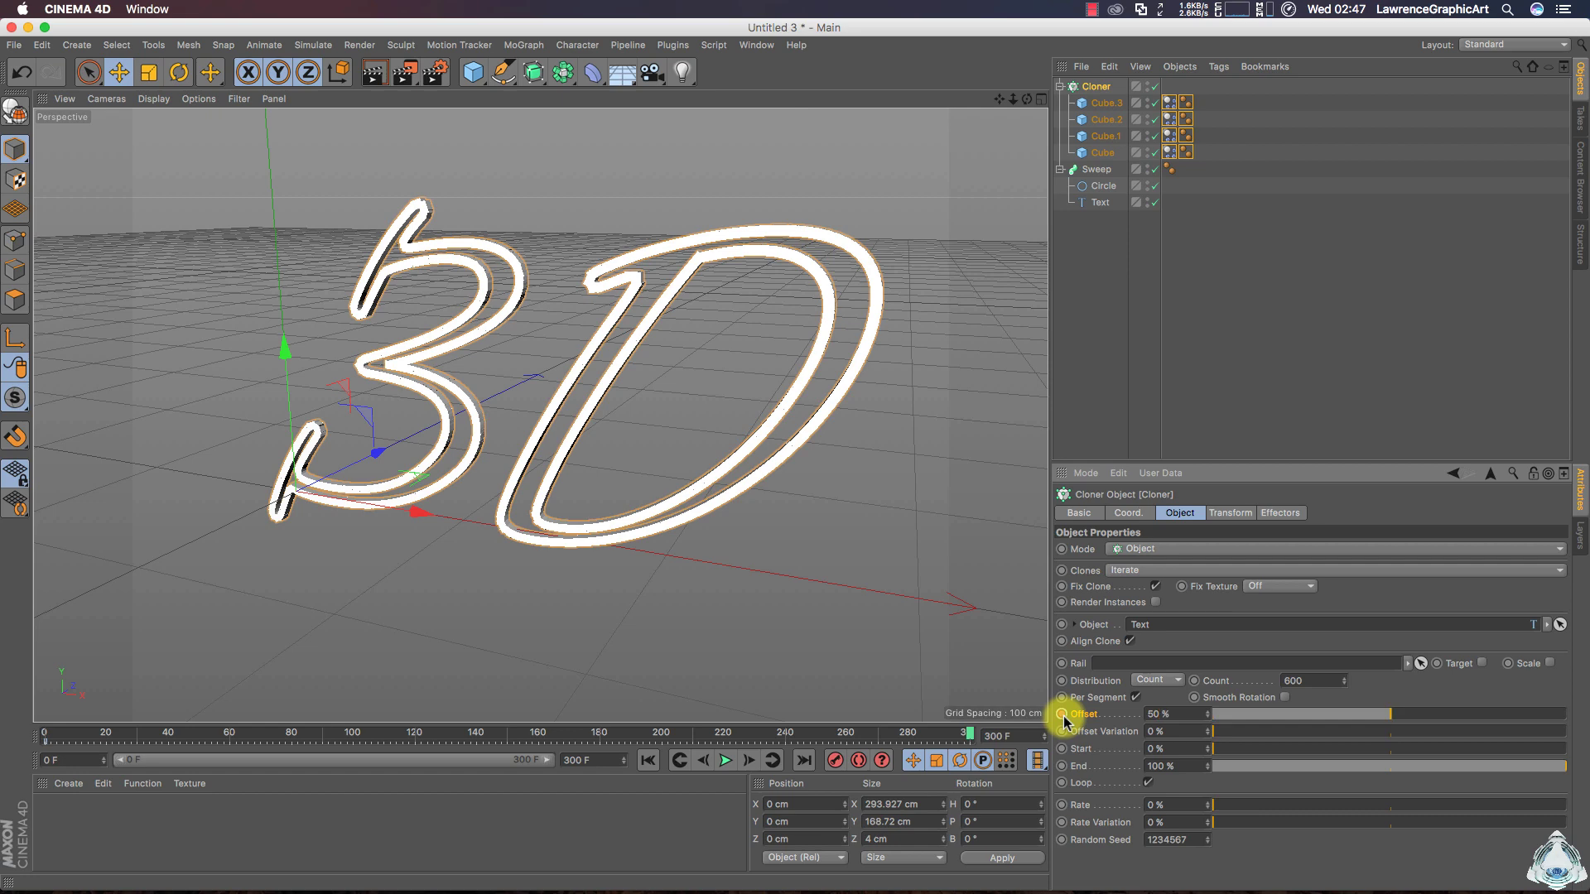
{"action": "left_click", "coordinate": [1061, 714], "text": "ctrl"}
Play the simulation from frame 0, disable the Text spline while it runs, and pause at frame 131
{"action": "left_click_drag", "start_coordinate": [971, 739], "coordinate": [2, 752]}
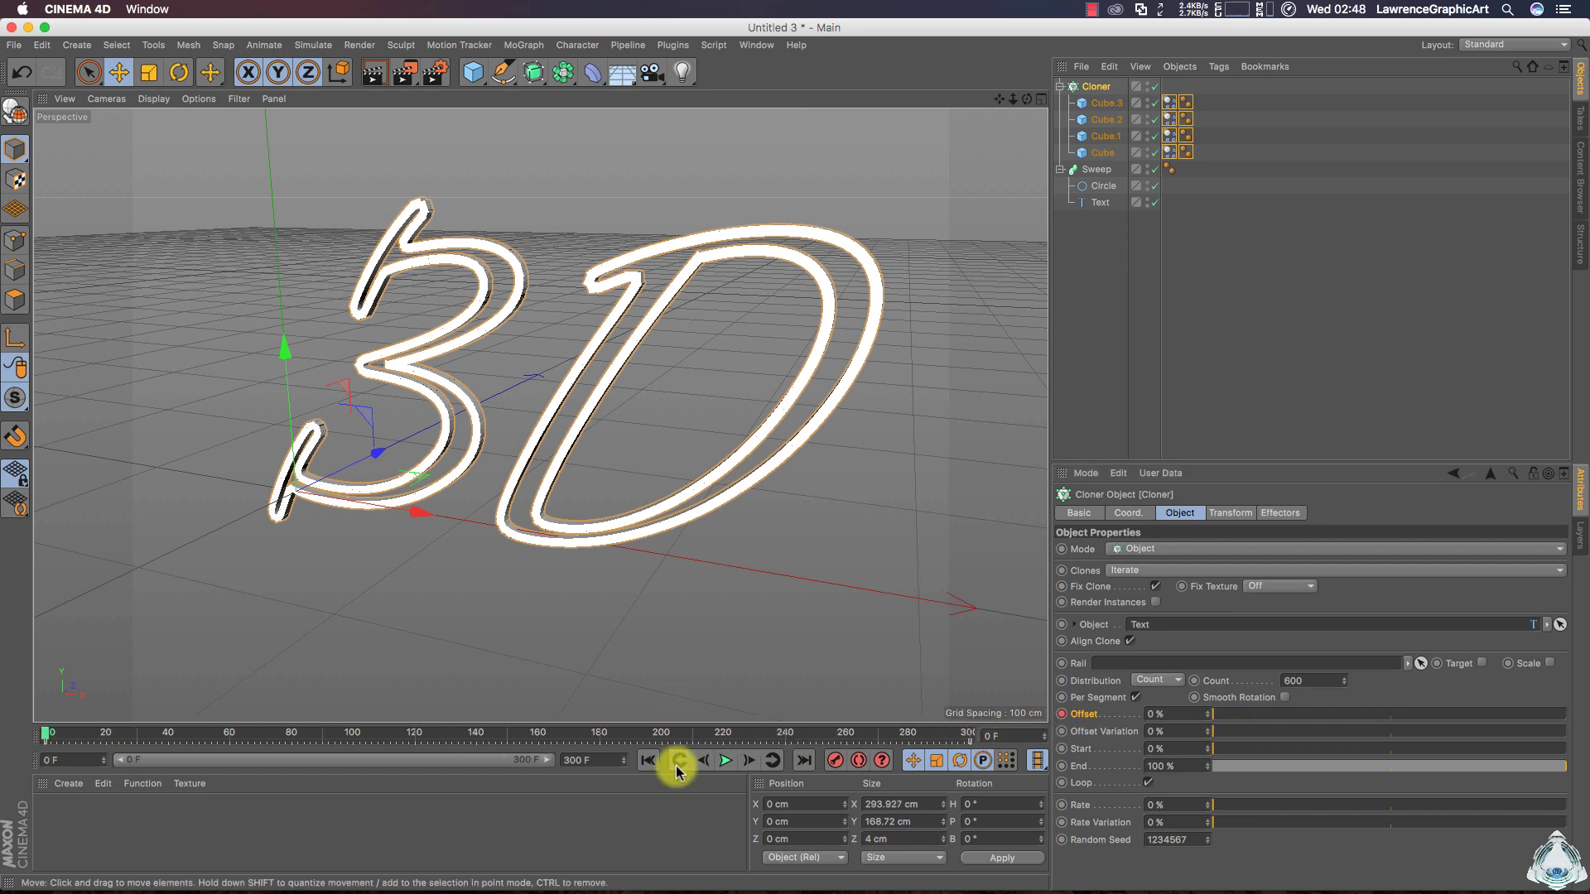
{"action": "left_click", "coordinate": [726, 761]}
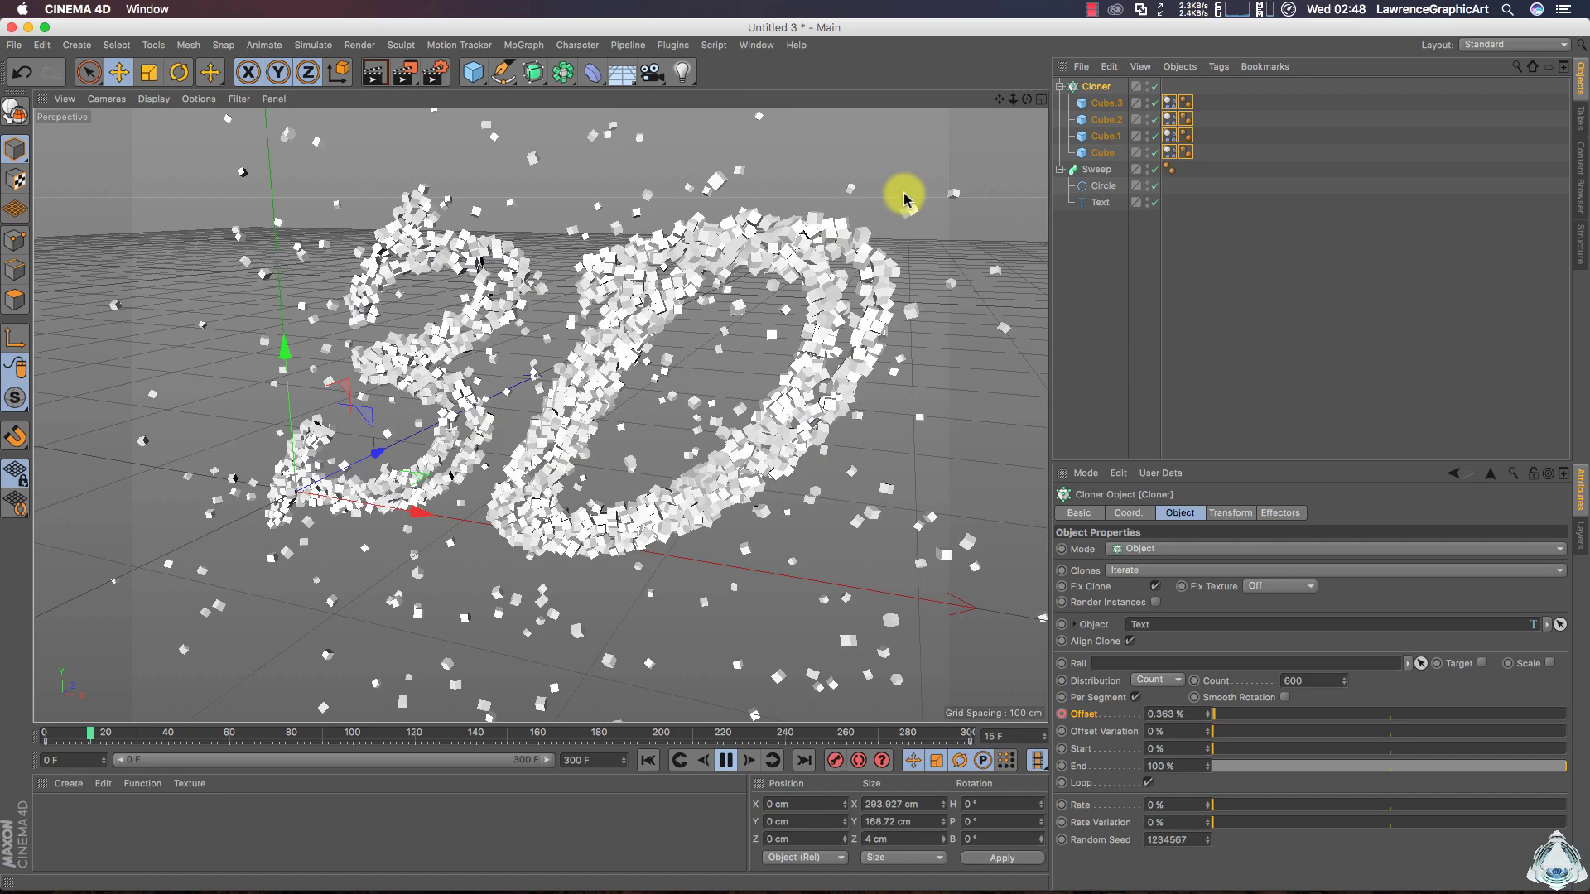
{"action": "left_click_drag", "start_coordinate": [1026, 99], "coordinate": [919, 104]}
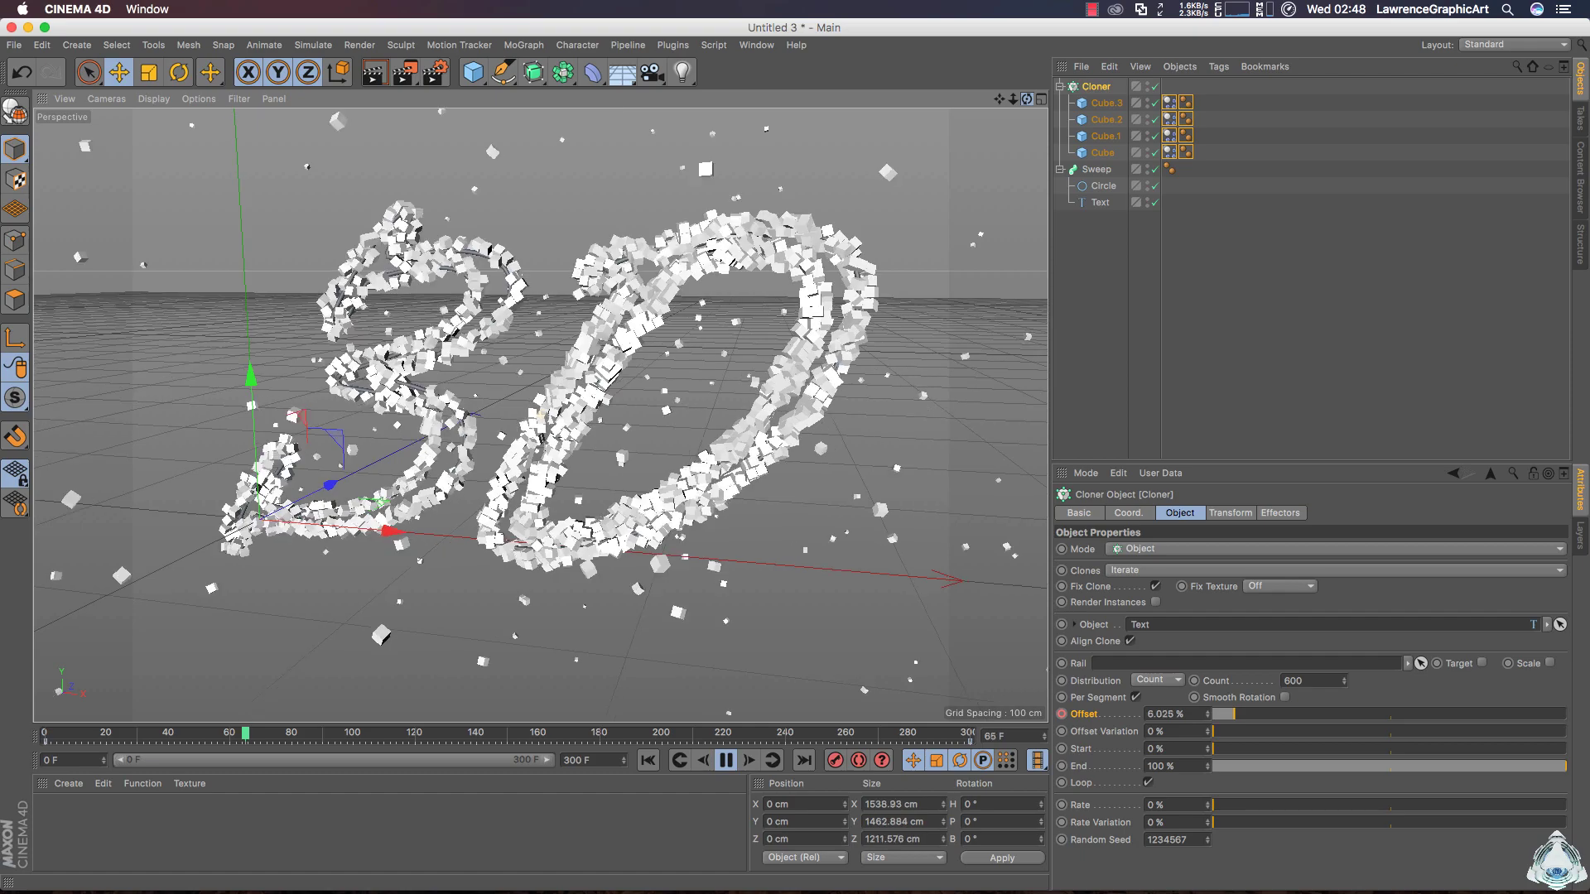
{"action": "left_click_drag", "start_coordinate": [781, 301], "coordinate": [553, 269], "text": "alt"}
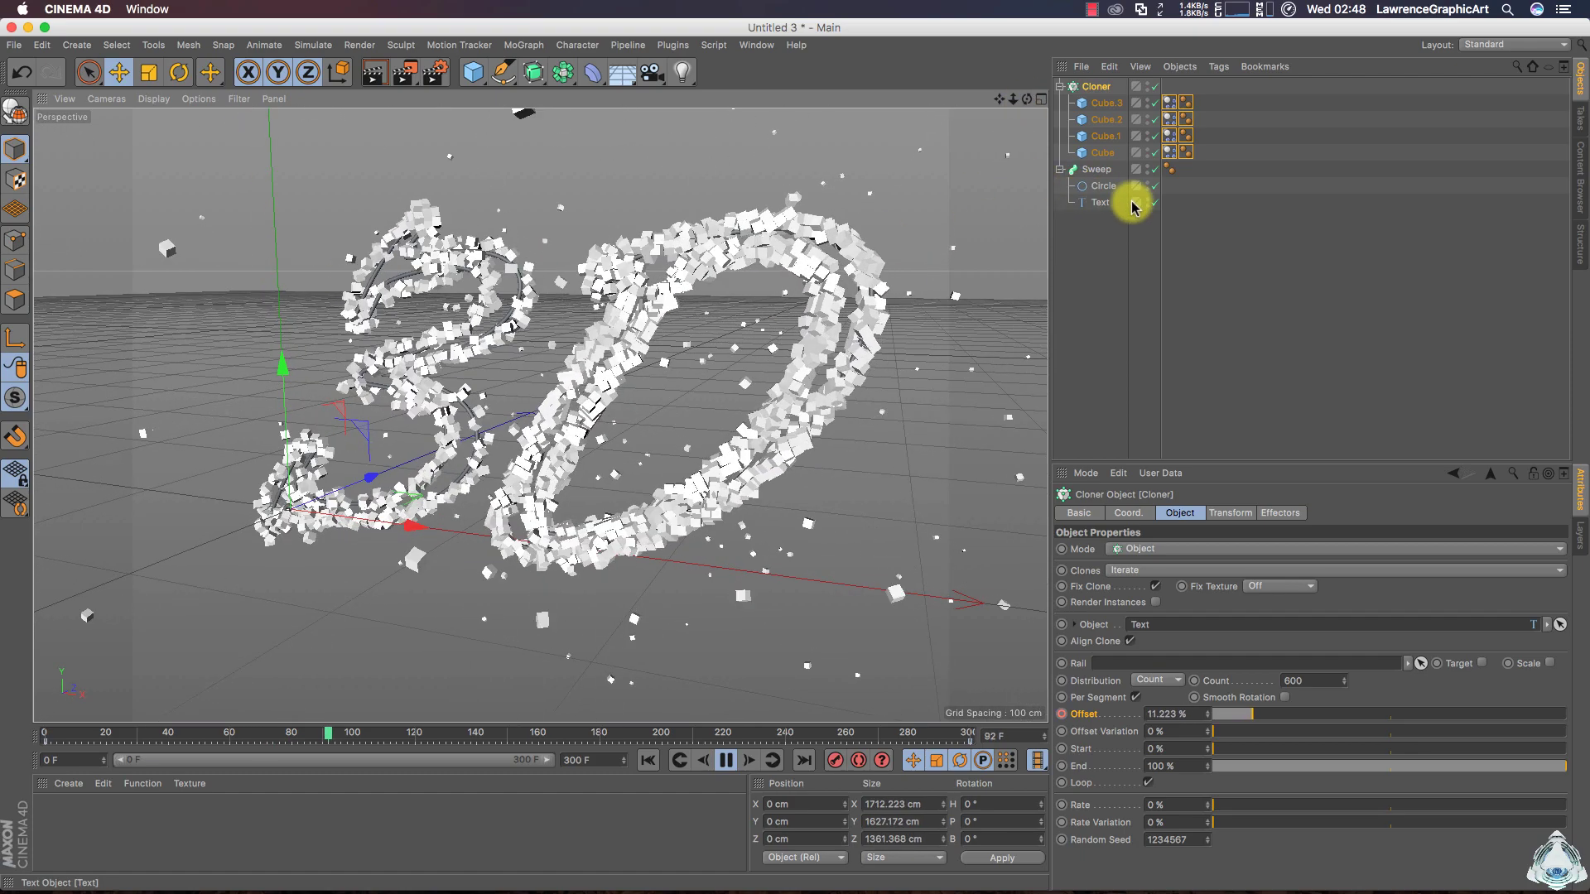
{"action": "left_click", "coordinate": [1152, 203]}
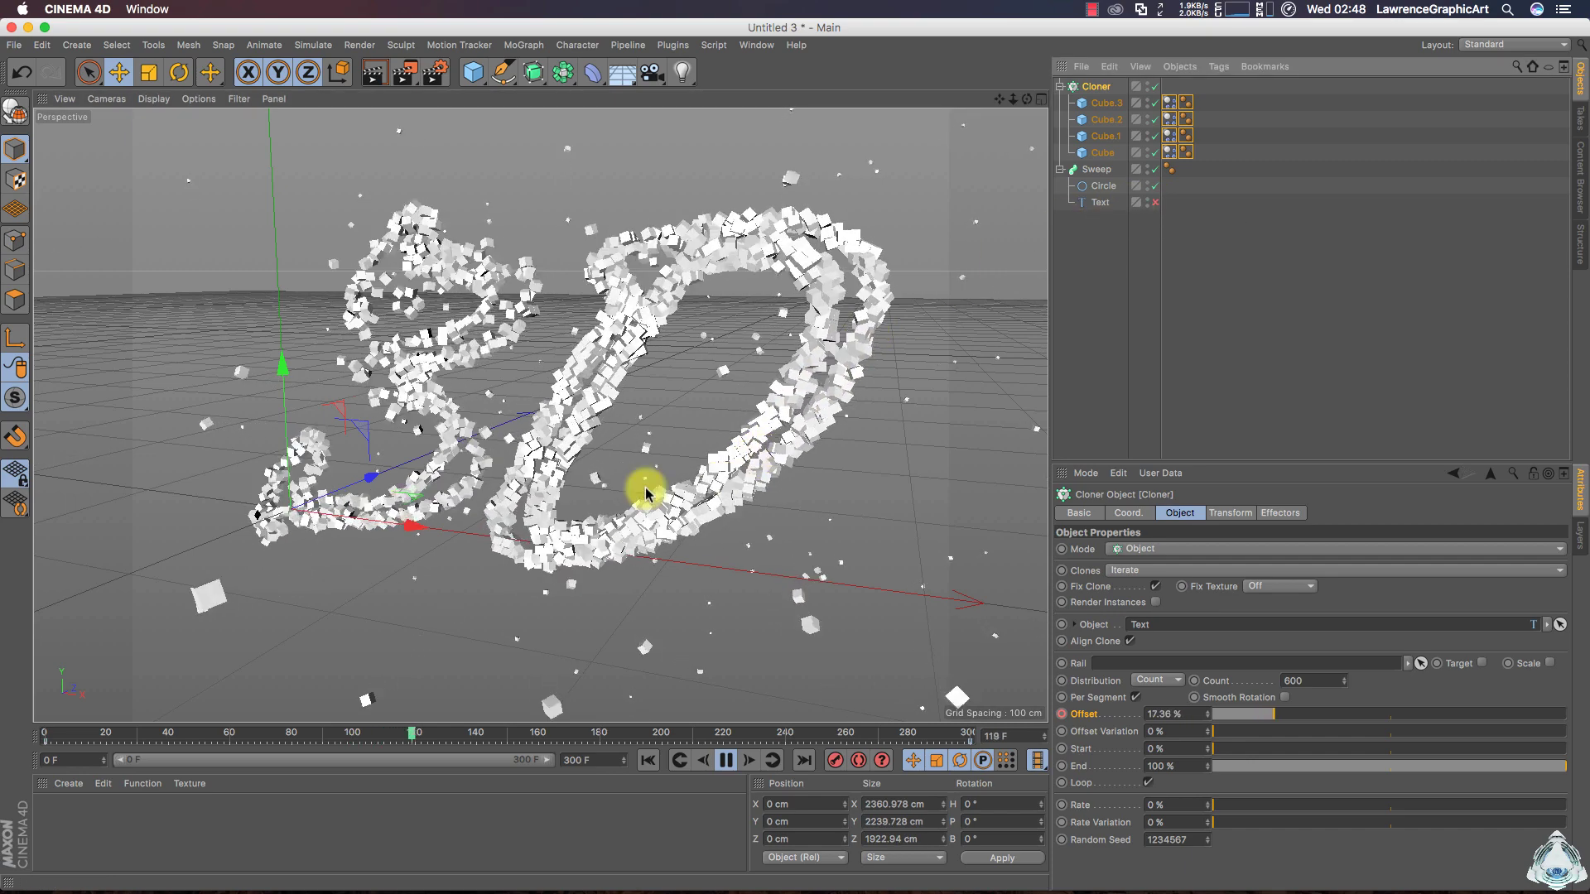
{"action": "left_click", "coordinate": [726, 760]}
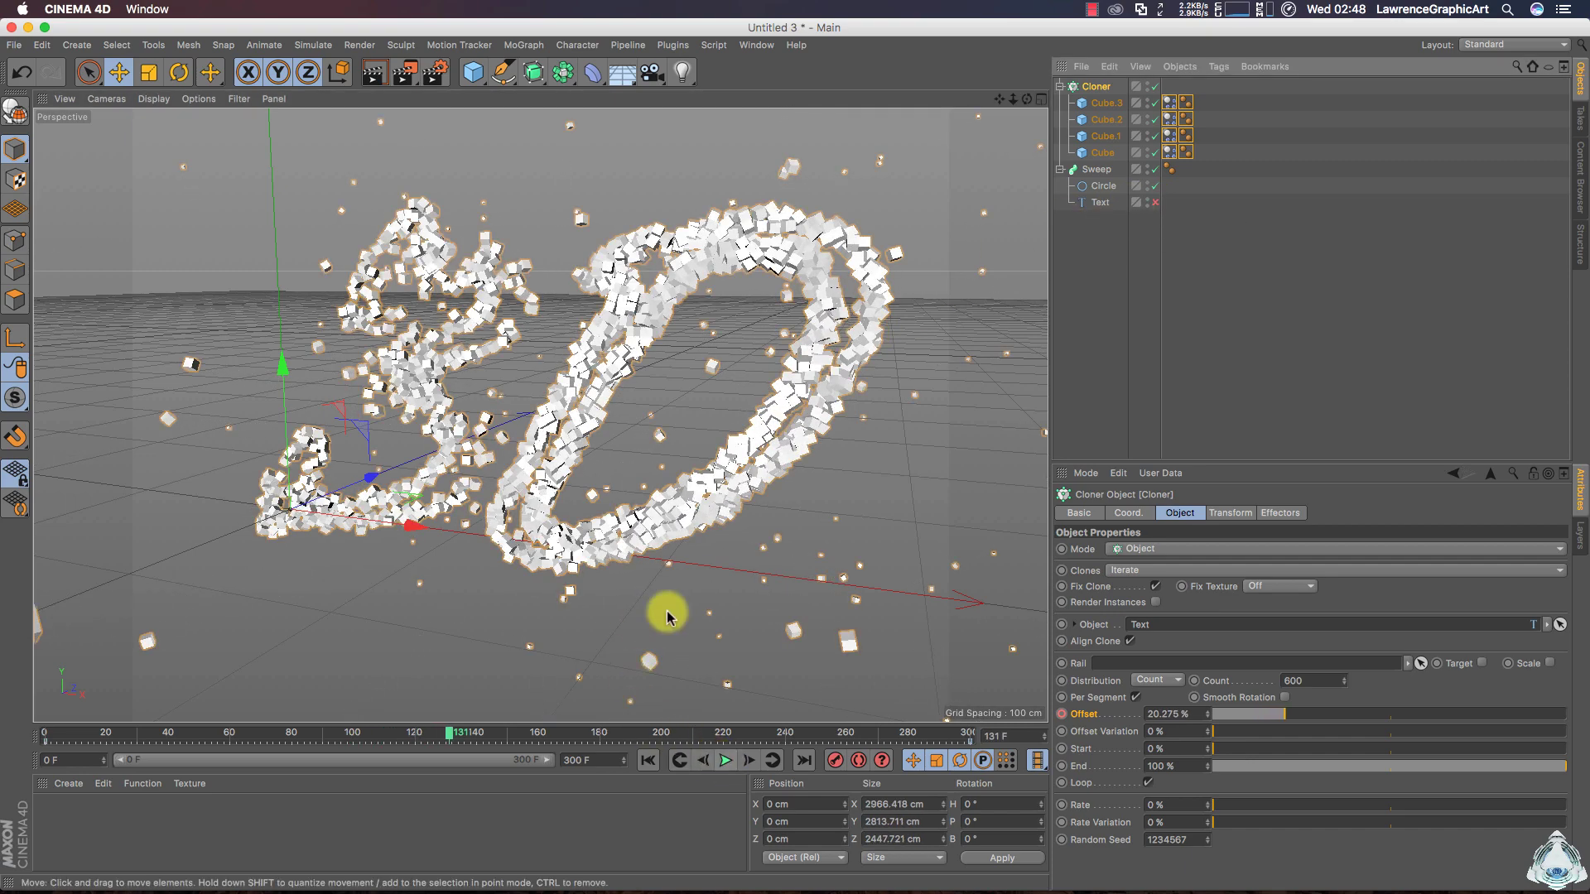
Create a new material and set its Color channel to yellow with H 62°, S 75%, V 91%
{"action": "double_click", "coordinate": [62, 828]}
{"action": "double_click", "coordinate": [58, 815]}
{"action": "left_click_drag", "start_coordinate": [550, 142], "coordinate": [799, 156]}
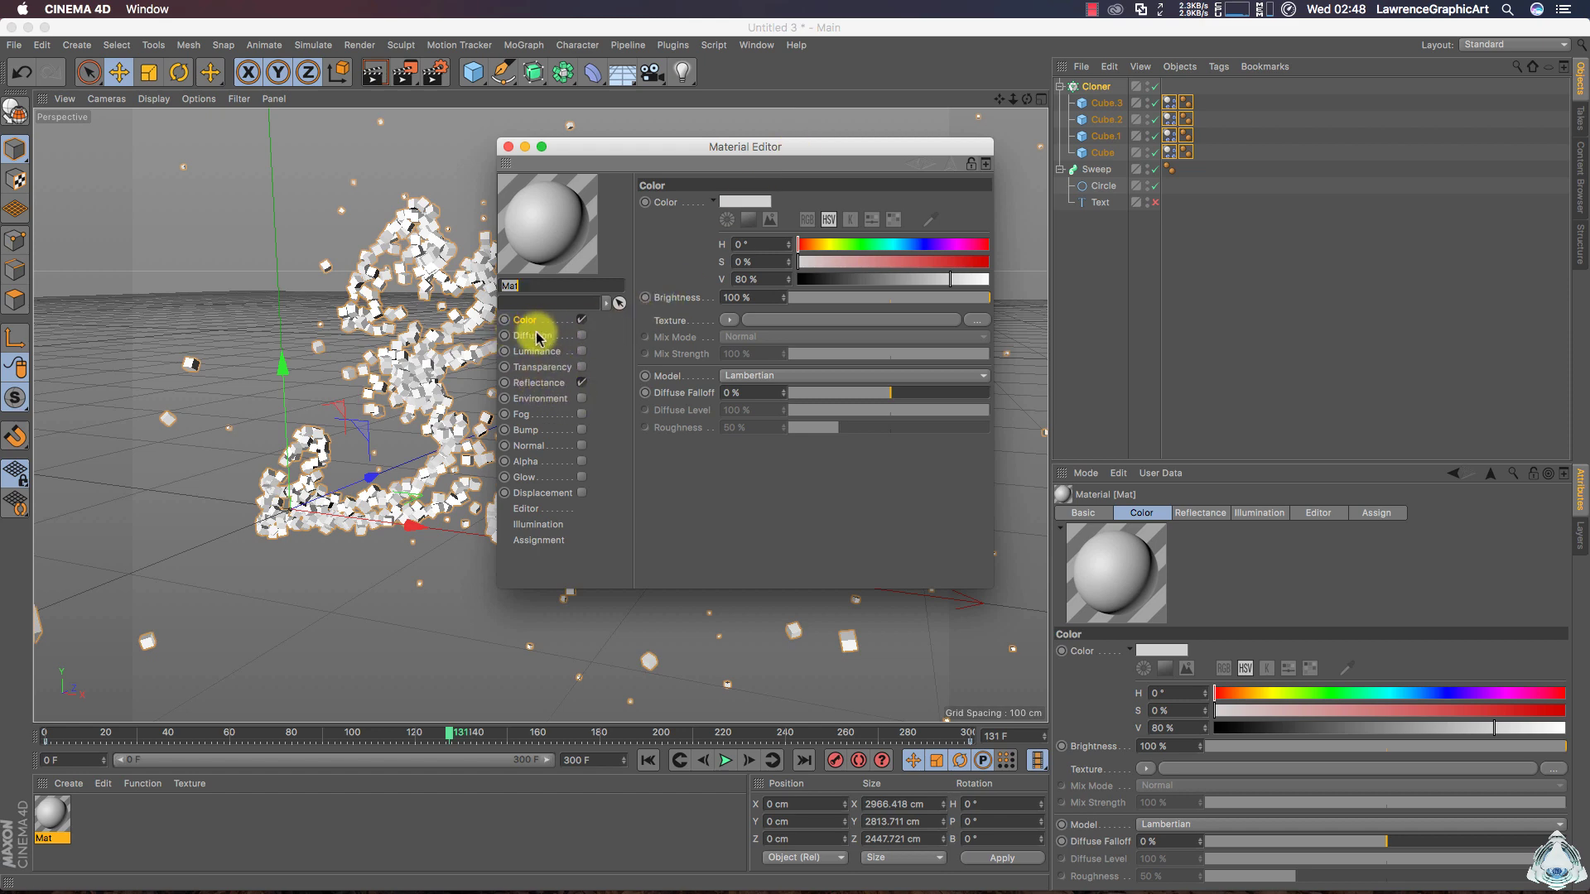
{"action": "left_click", "coordinate": [744, 201]}
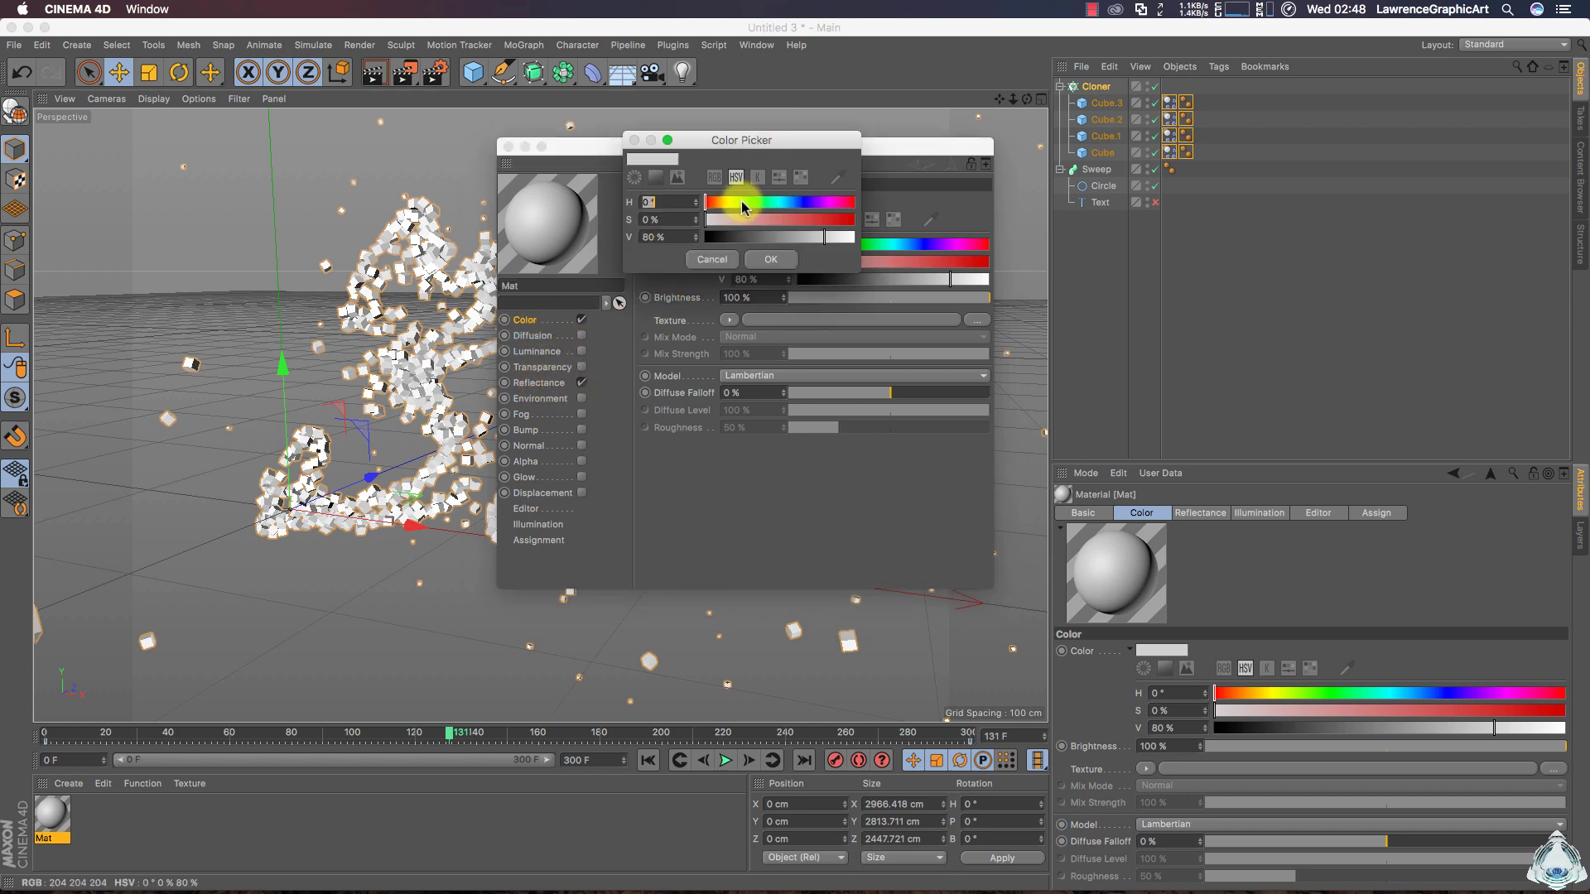
{"action": "left_click", "coordinate": [726, 202]}
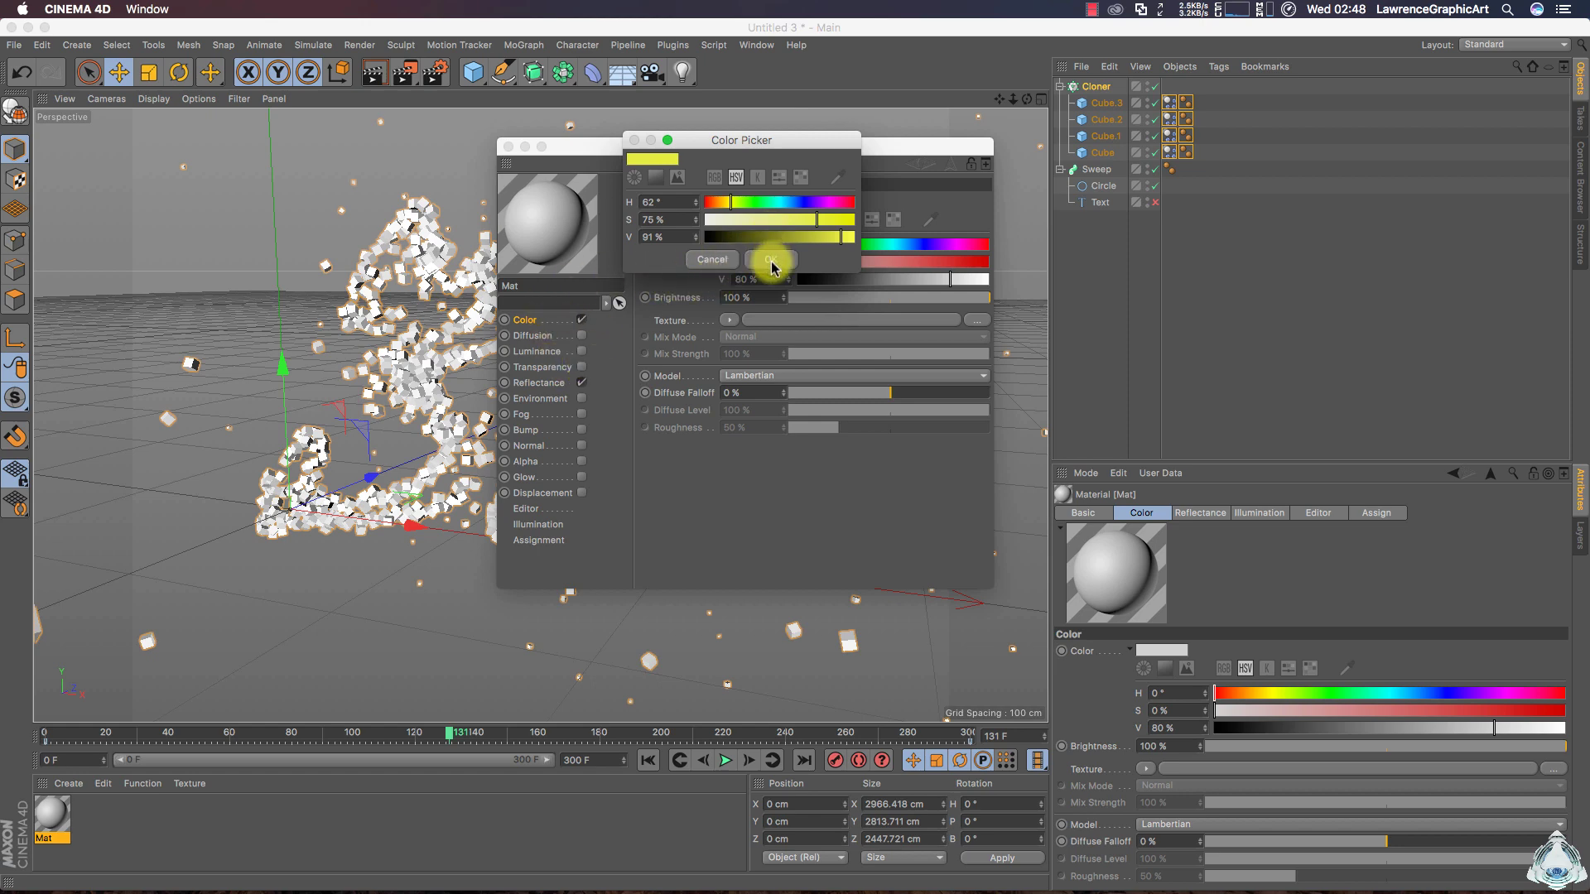
{"action": "left_click", "coordinate": [771, 262]}
Enable Luminance on the yellow material with H 65°, S 84%, V 84% and close the material
{"action": "left_click", "coordinate": [577, 354]}
{"action": "left_click", "coordinate": [734, 207]}
{"action": "left_click_drag", "start_coordinate": [734, 207], "coordinate": [725, 206]}
{"action": "left_click", "coordinate": [824, 223]}
{"action": "left_click", "coordinate": [828, 241]}
{"action": "left_click_drag", "start_coordinate": [828, 241], "coordinate": [824, 241]}
{"action": "left_click", "coordinate": [763, 263]}
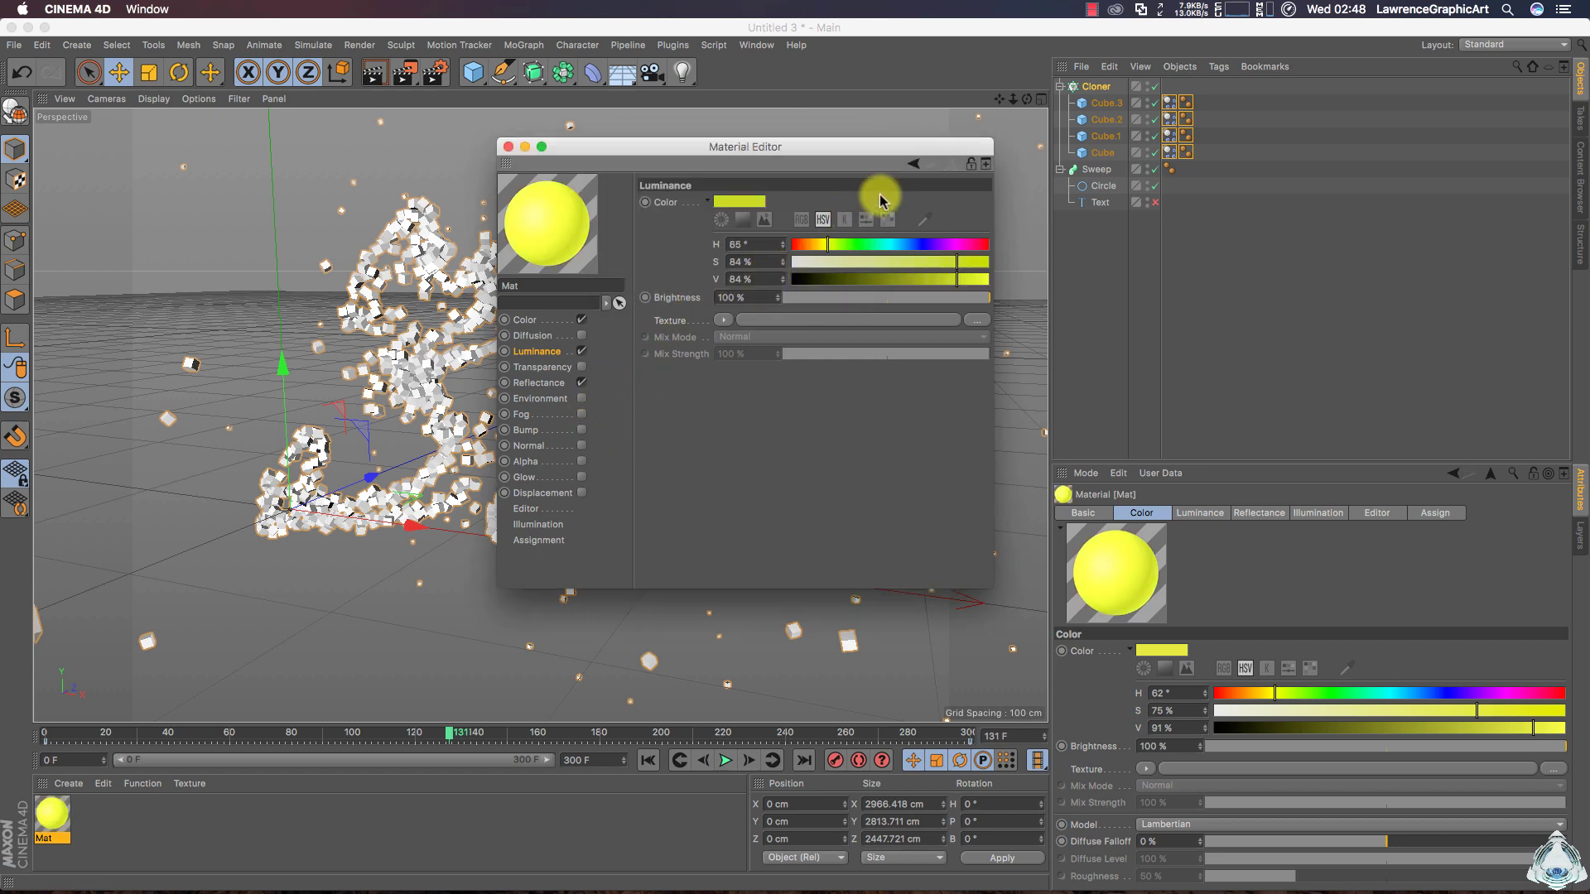
{"action": "left_click", "coordinate": [508, 148]}
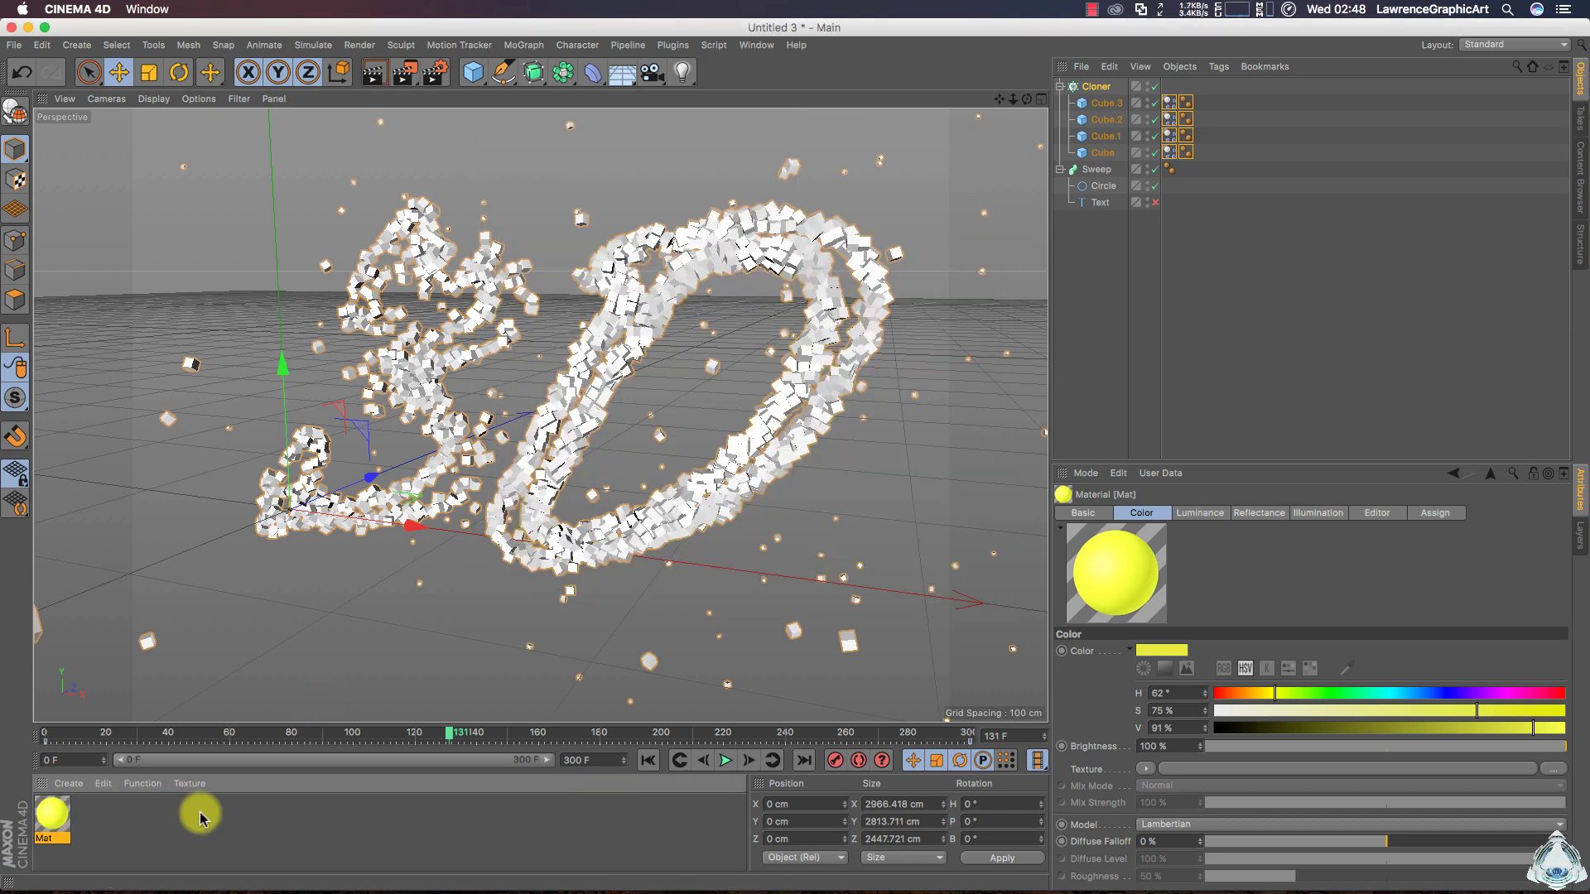
Create a second material and set its Color channel to red with H 0°, S 89%, V 89%
{"action": "double_click", "coordinate": [91, 811]}
{"action": "double_click", "coordinate": [55, 815]}
{"action": "left_click_drag", "start_coordinate": [538, 117], "coordinate": [802, 130]}
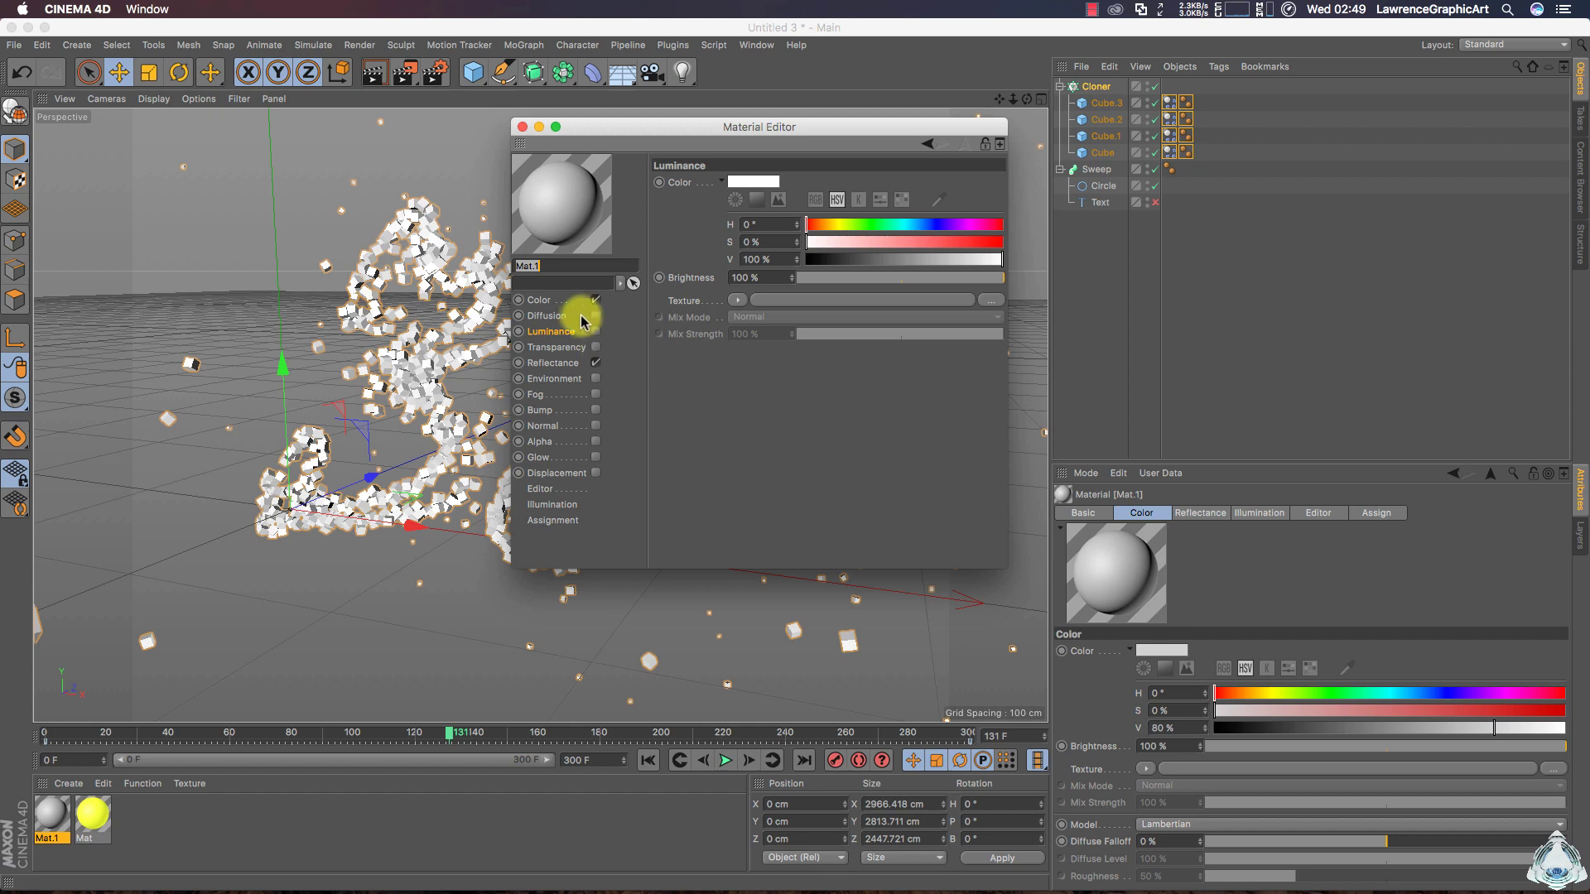
{"action": "left_click", "coordinate": [547, 300]}
{"action": "left_click", "coordinate": [750, 183]}
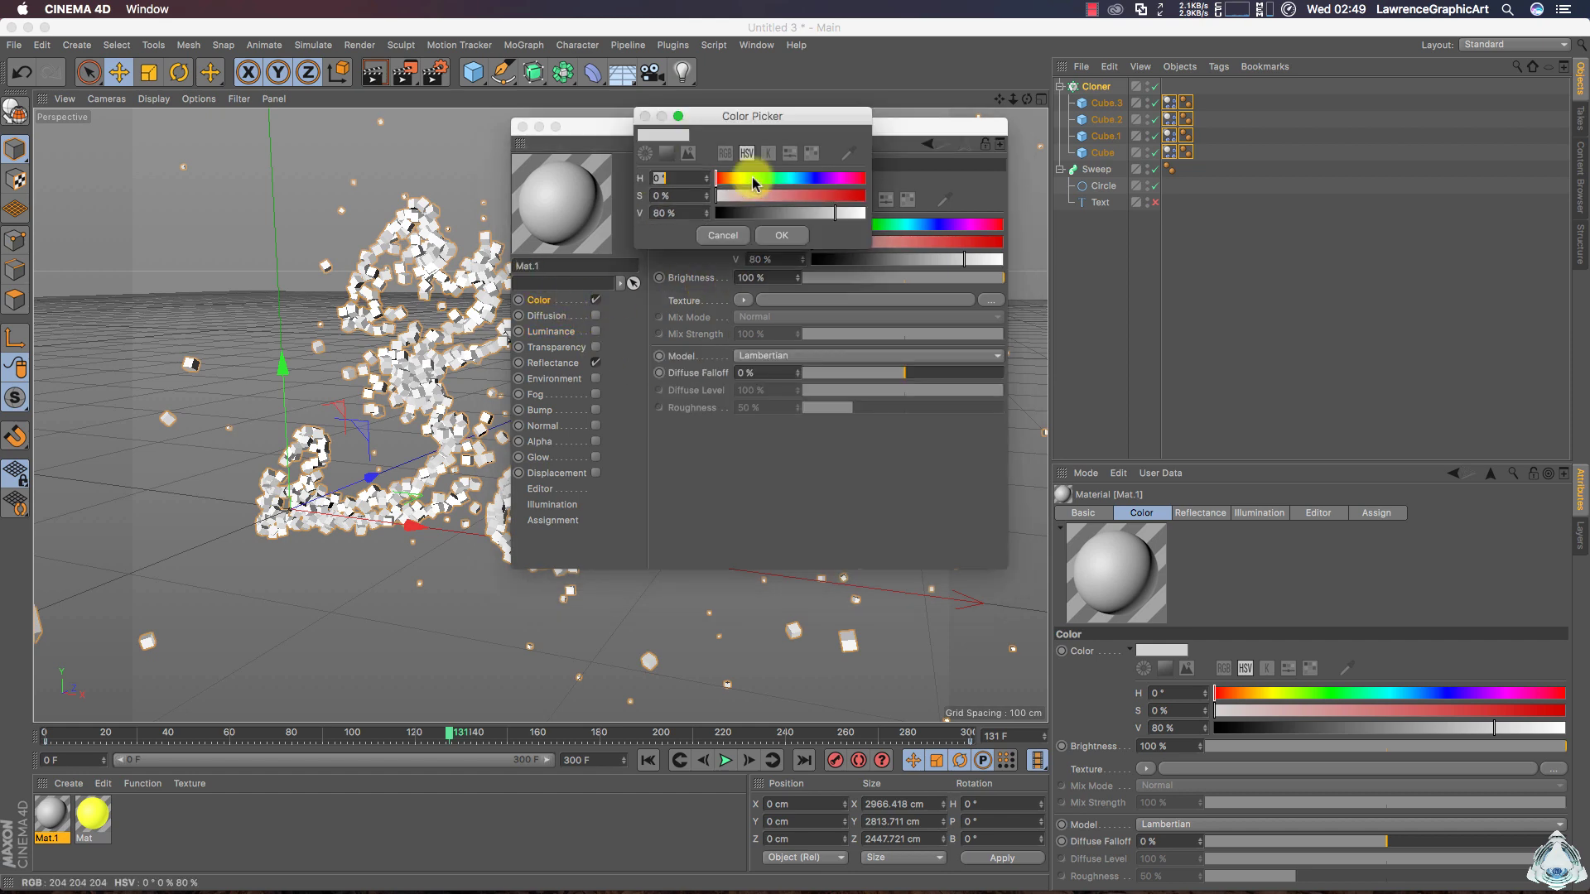
{"action": "left_click", "coordinate": [861, 198]}
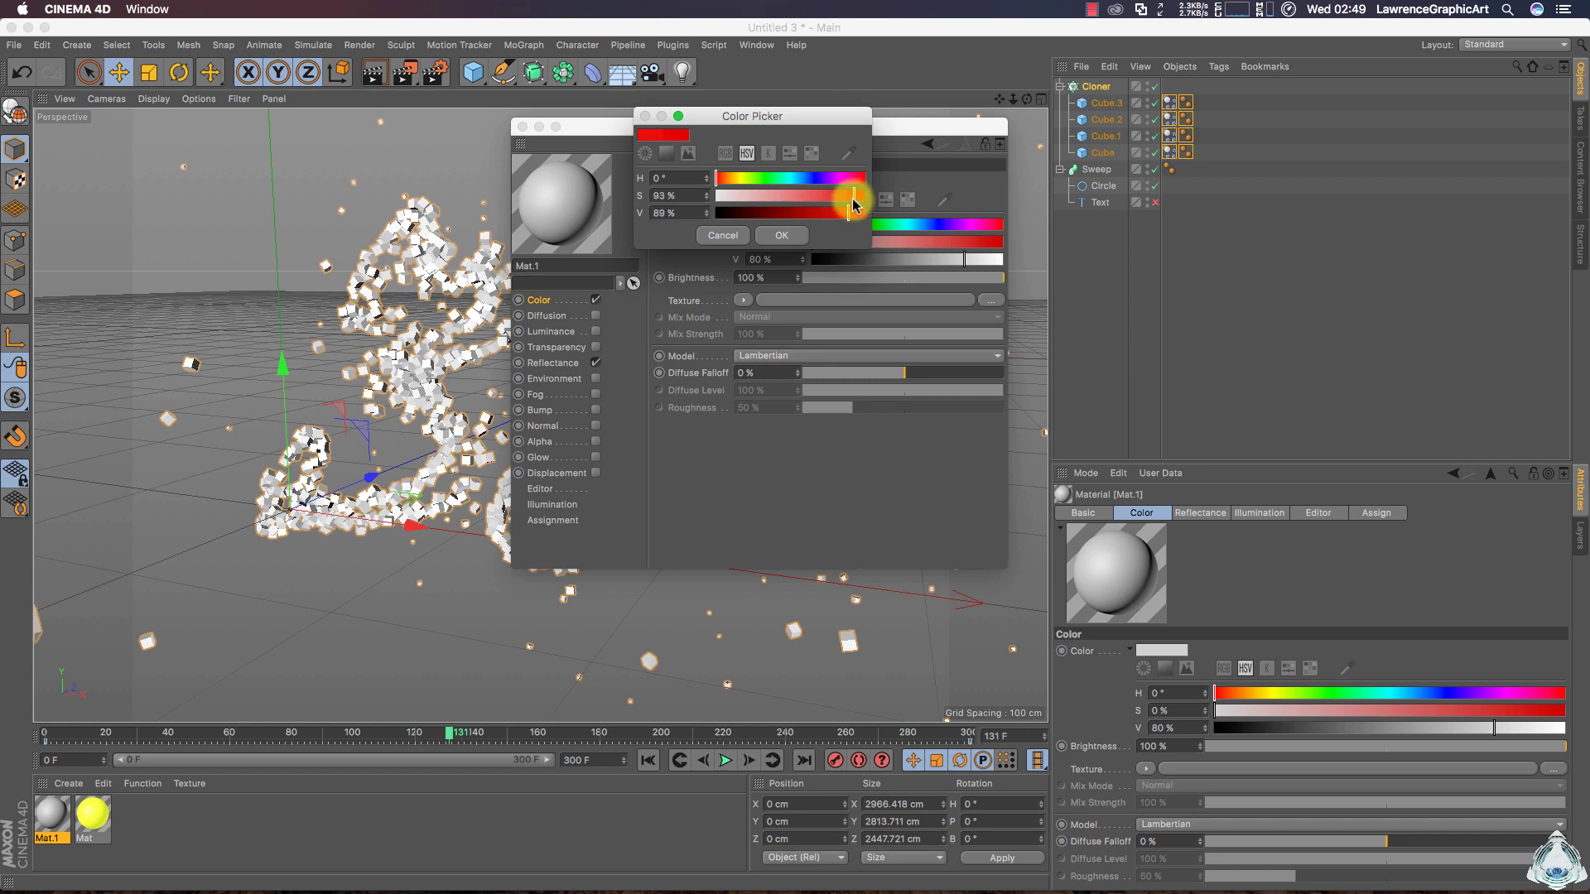
{"action": "left_click", "coordinate": [779, 235]}
Enable Luminance on the red material with H 0°, S 100%, V 100% and close the material
{"action": "left_click", "coordinate": [595, 331]}
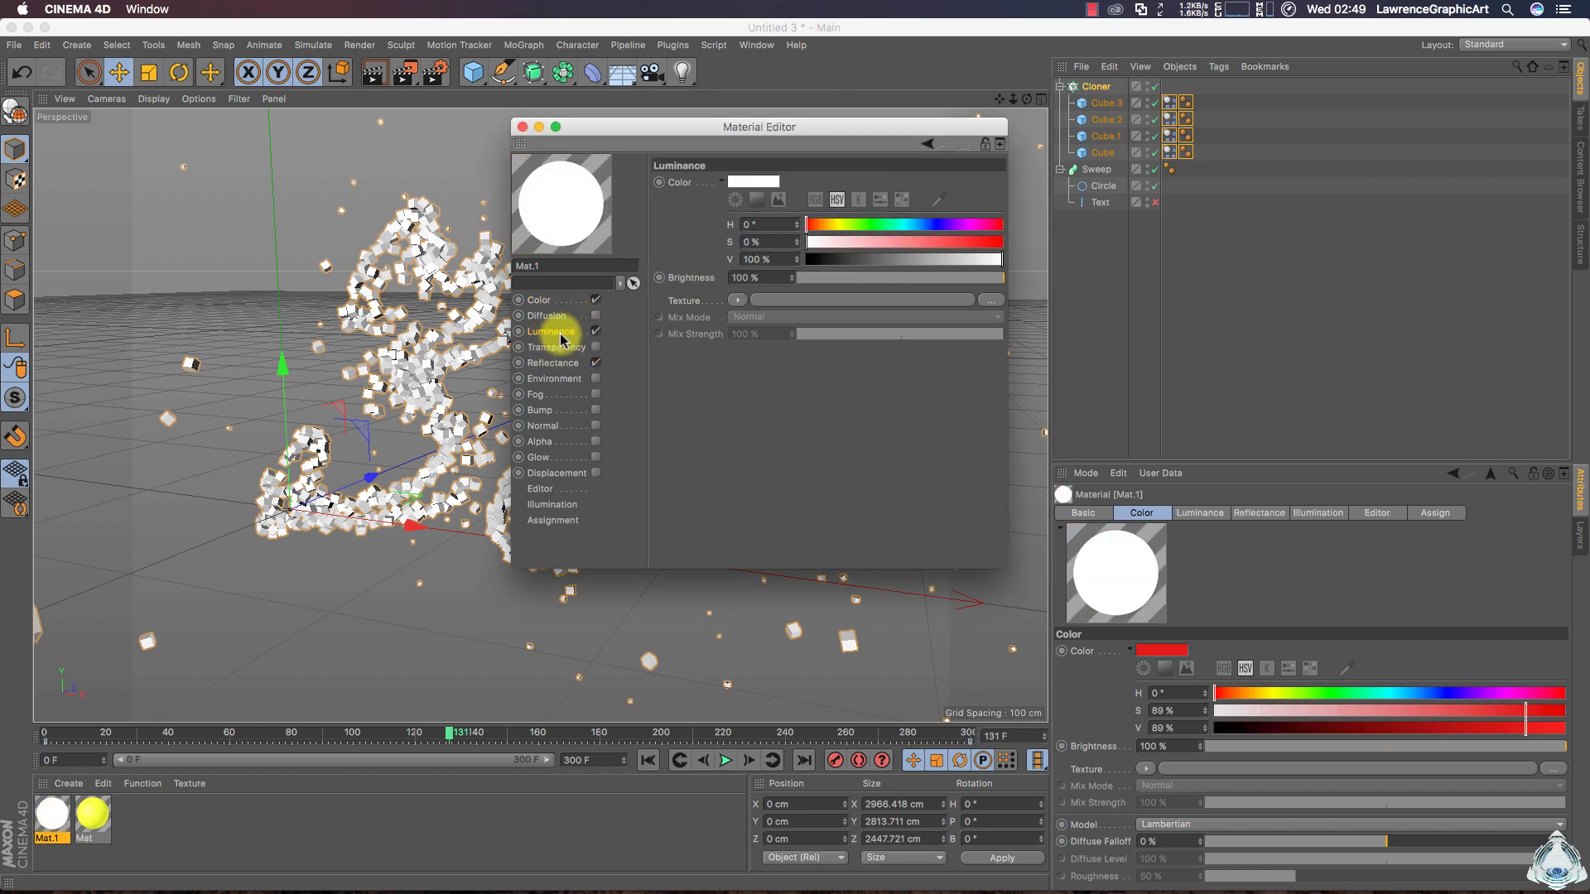
{"action": "left_click", "coordinate": [759, 182]}
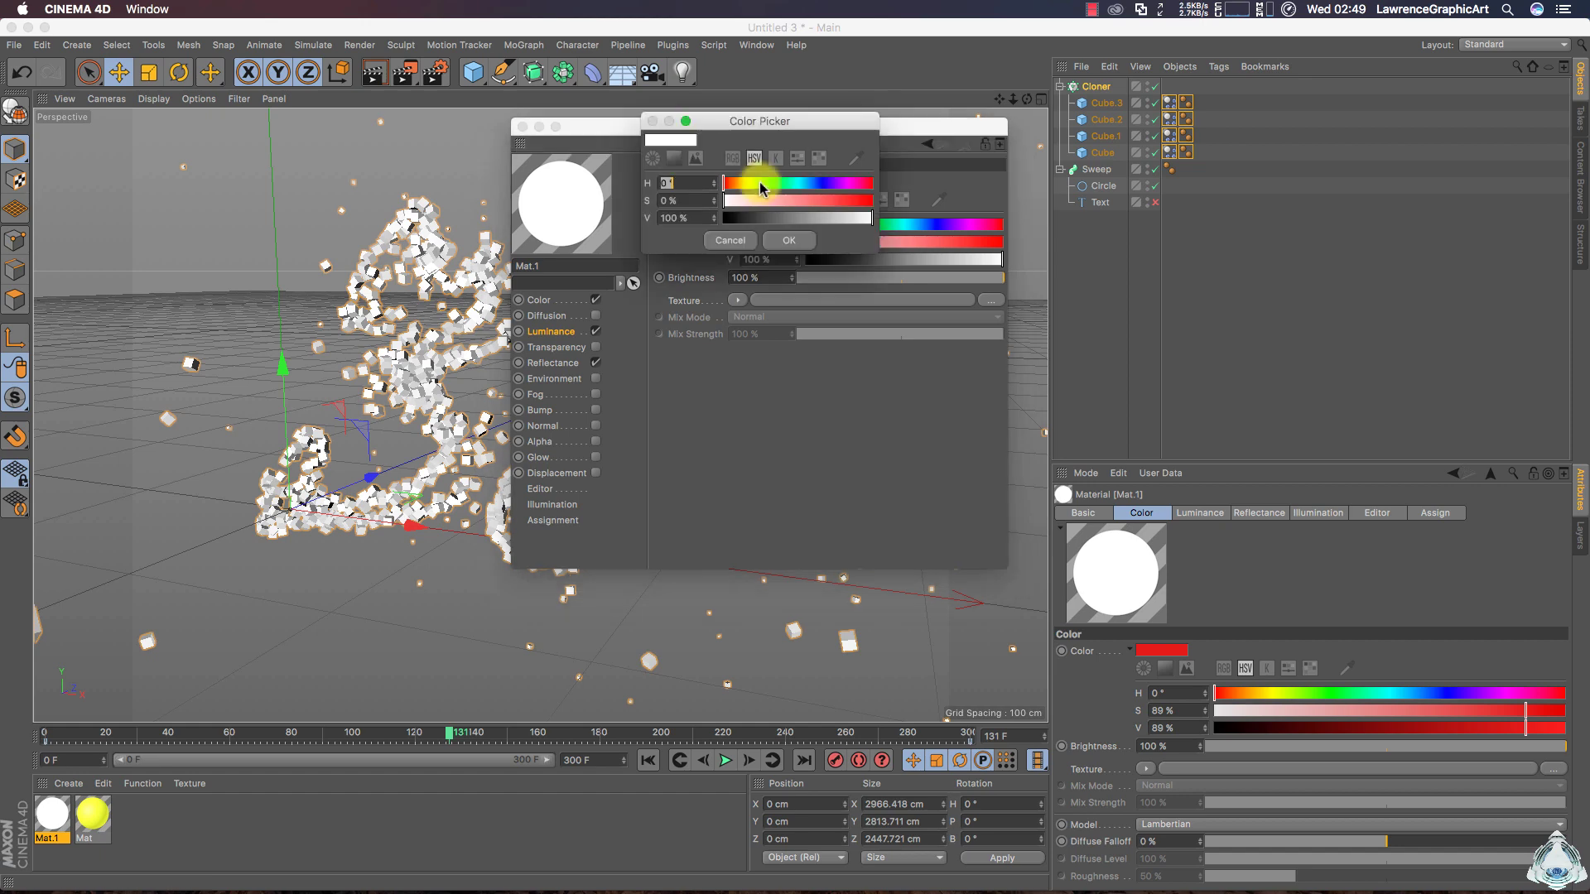
{"action": "left_click", "coordinate": [858, 204]}
{"action": "left_click", "coordinate": [788, 244]}
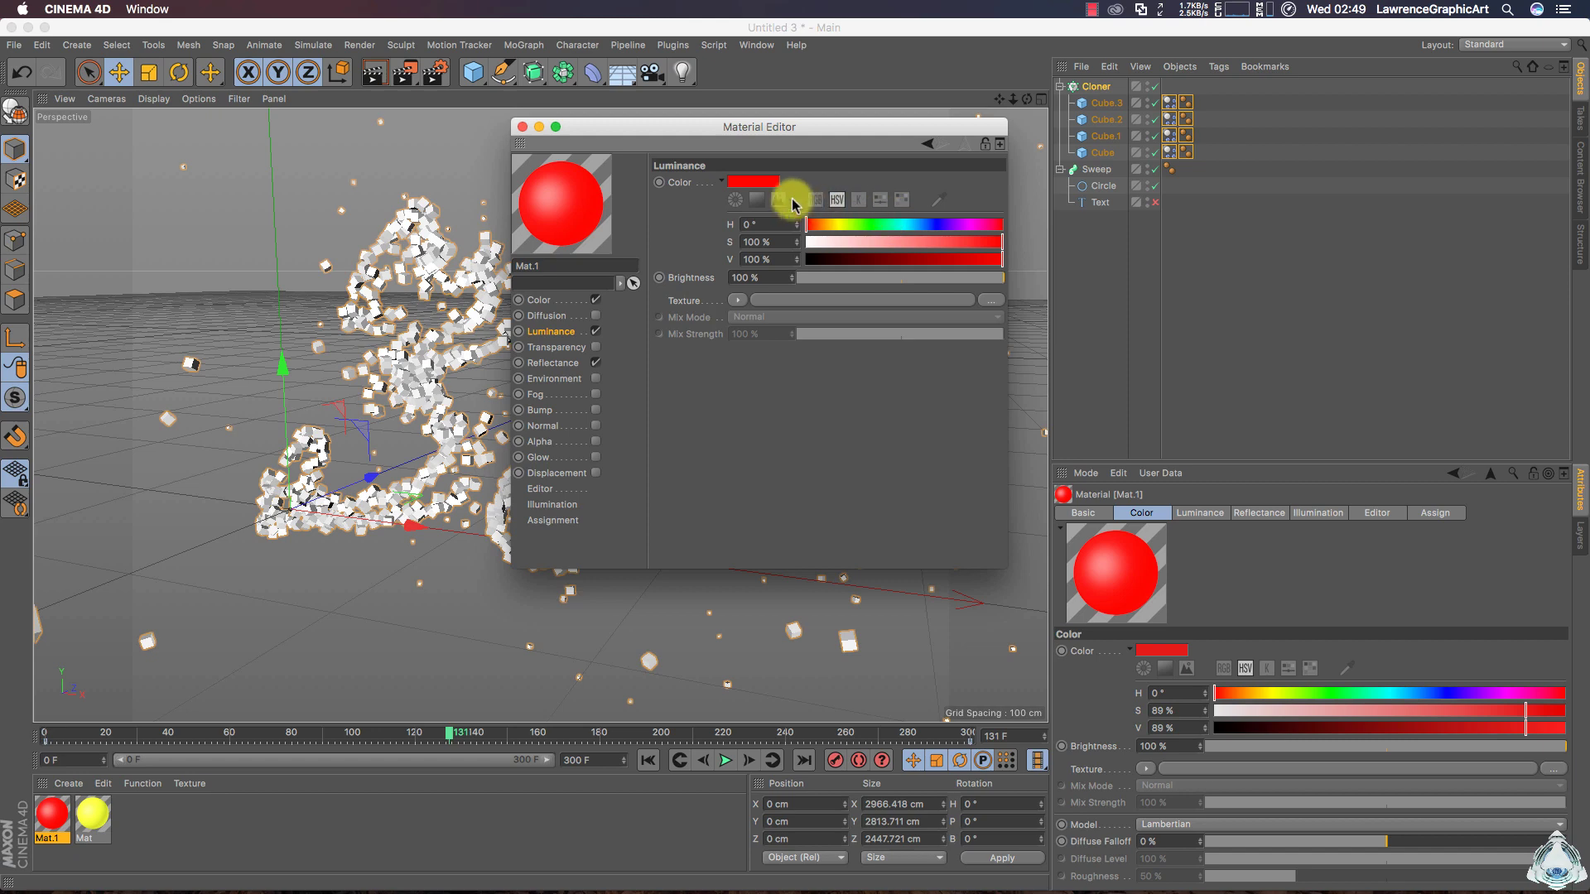
{"action": "left_click", "coordinate": [523, 128]}
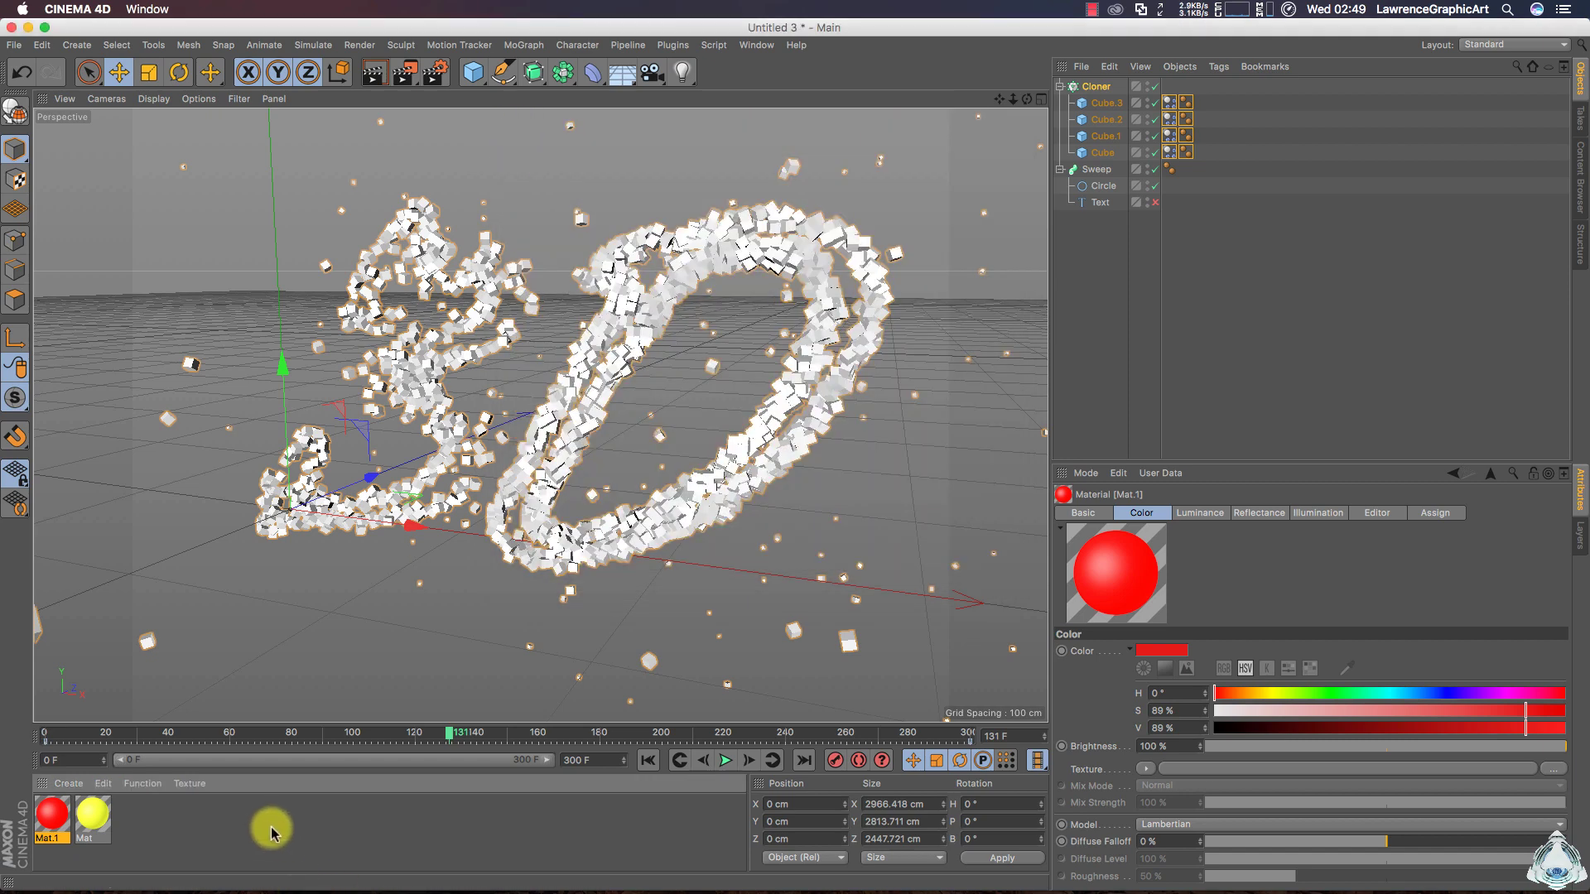
Create a third material and set its Color channel to blue with H 232°, S 92%, V 92%
{"action": "double_click", "coordinate": [267, 829]}
{"action": "double_click", "coordinate": [53, 820]}
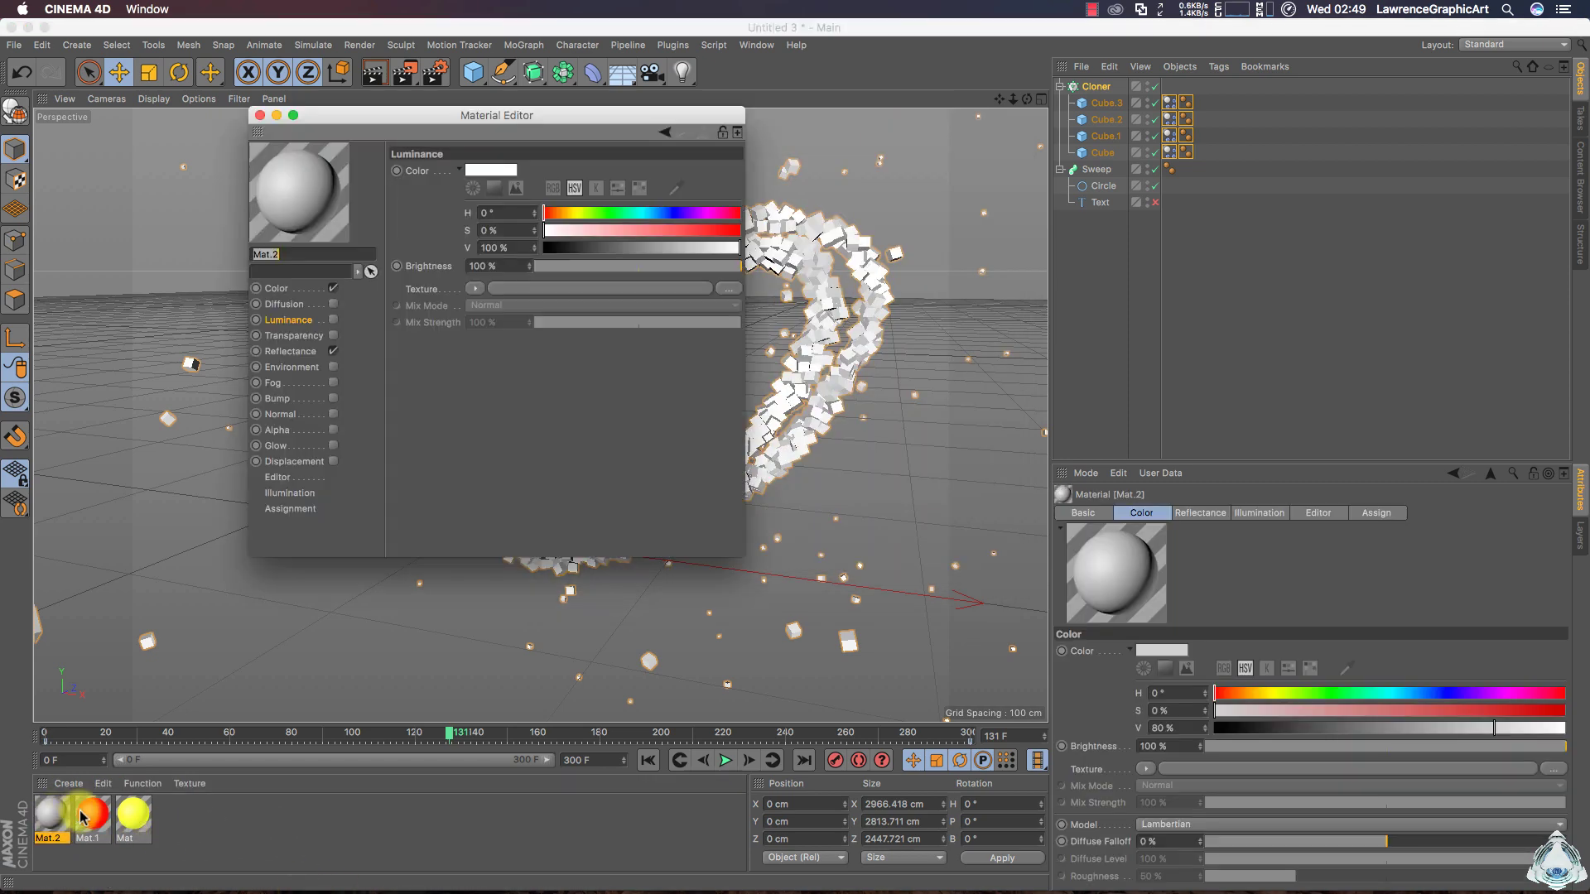
{"action": "left_click_drag", "start_coordinate": [582, 122], "coordinate": [764, 149]}
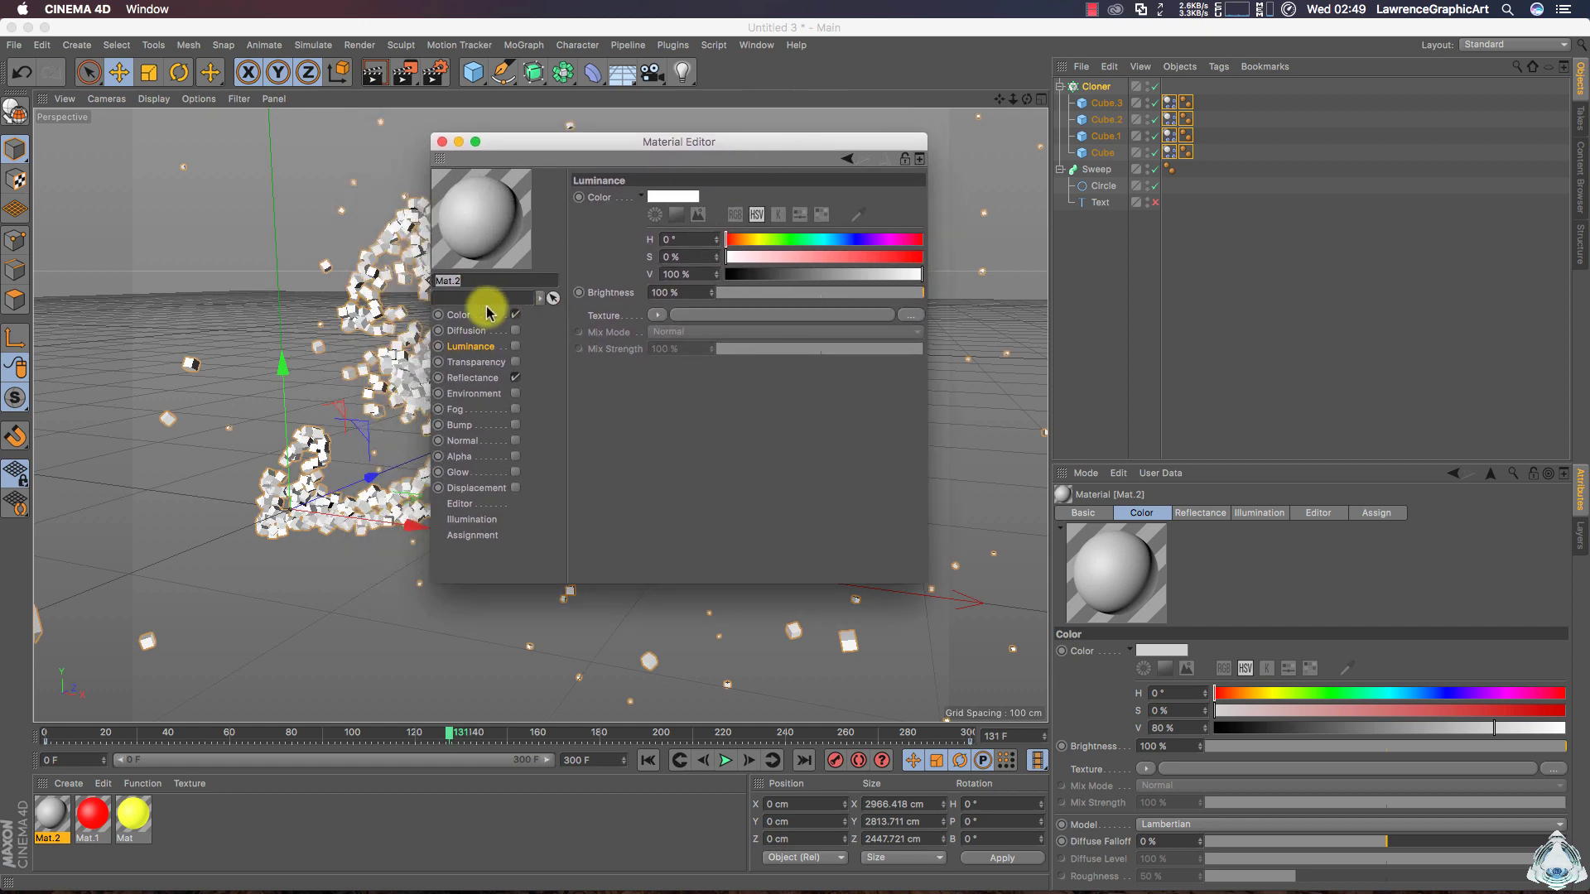
{"action": "left_click", "coordinate": [461, 316]}
{"action": "left_click", "coordinate": [677, 197]}
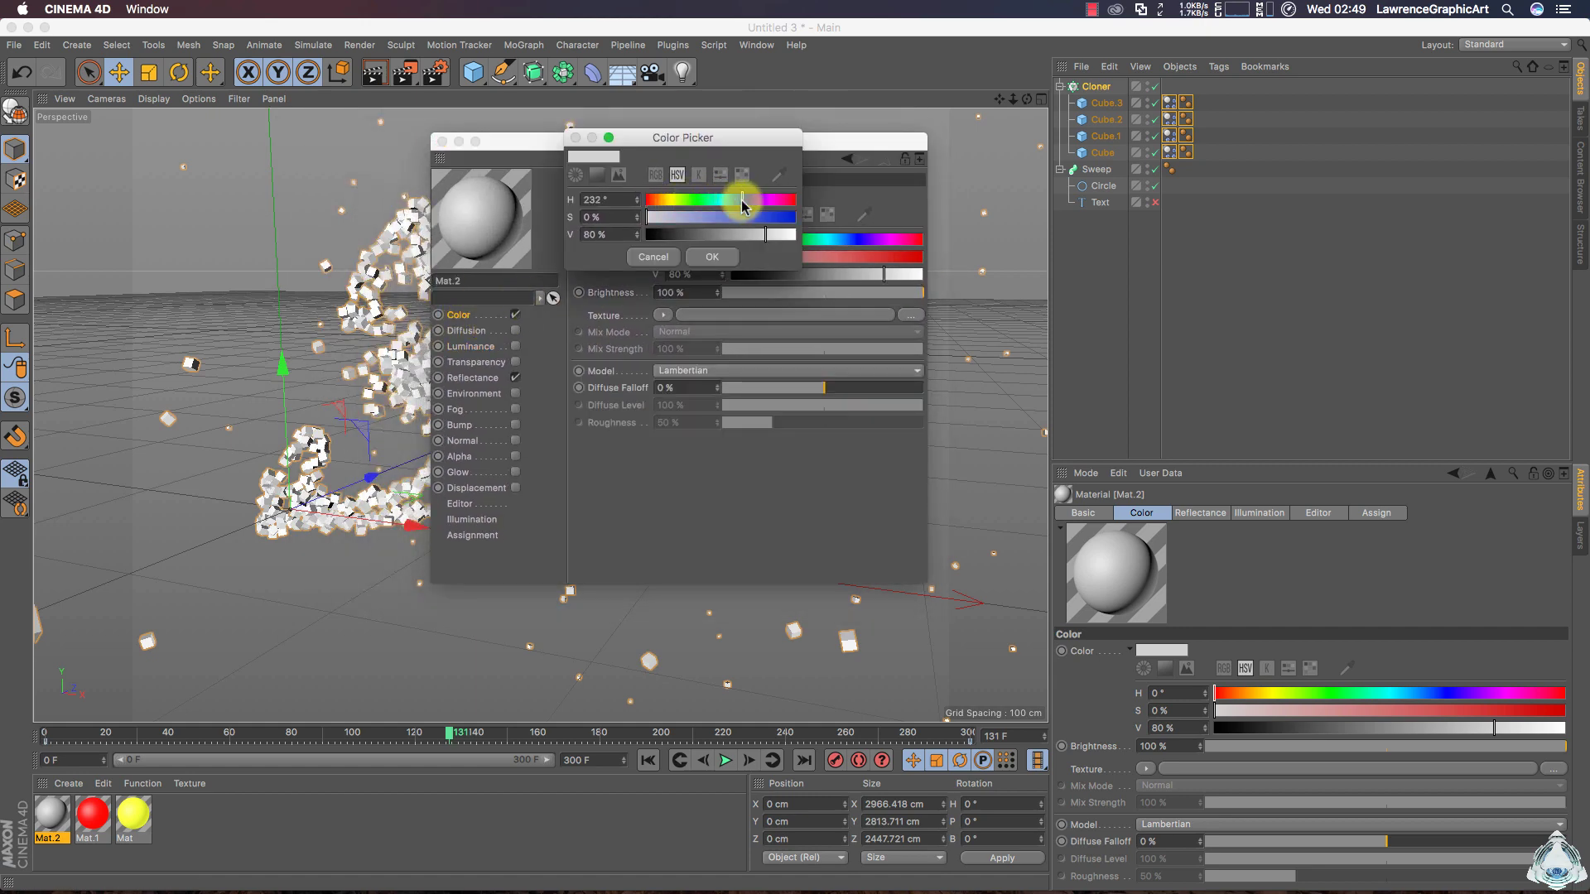
{"action": "left_click", "coordinate": [783, 218]}
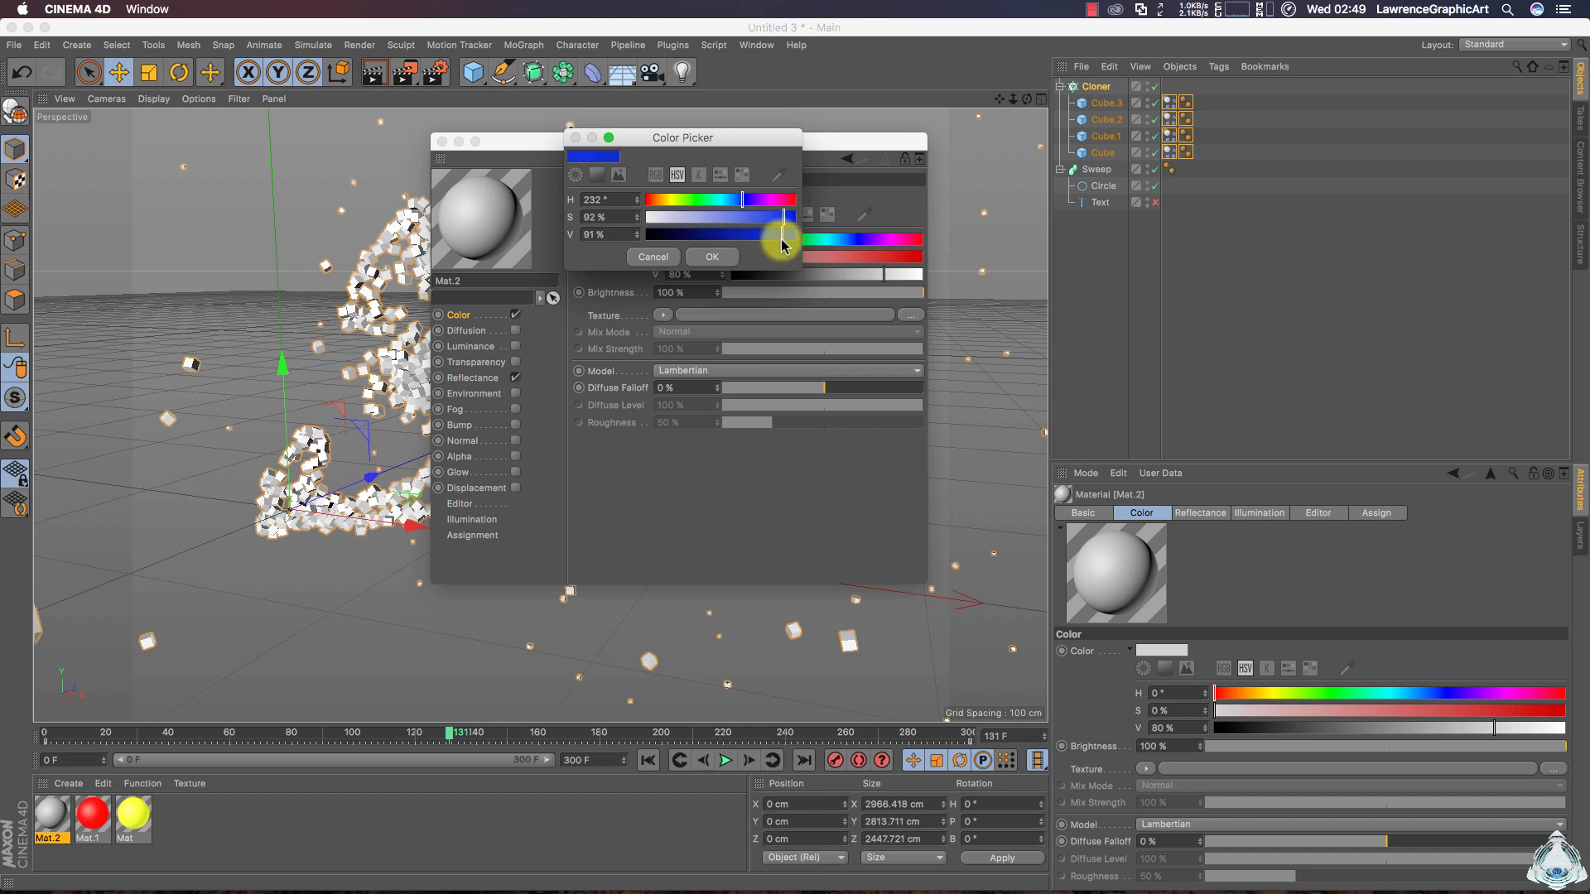
{"action": "left_click", "coordinate": [710, 257]}
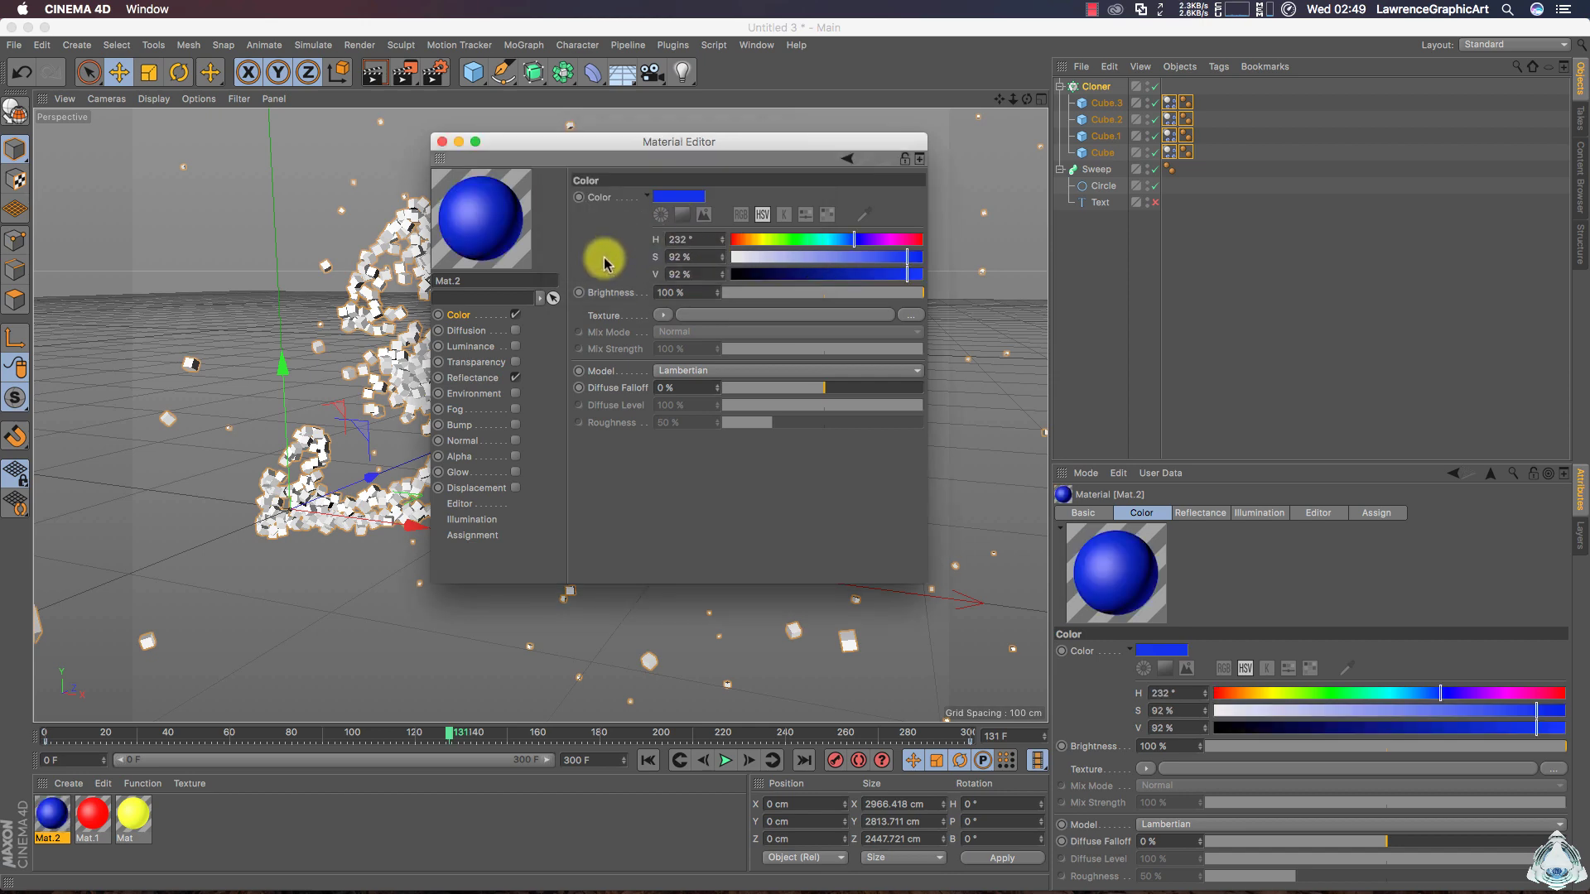
Enable Luminance on the blue material with H 229°, S 100%, V 100% and close the material
{"action": "left_click", "coordinate": [515, 346]}
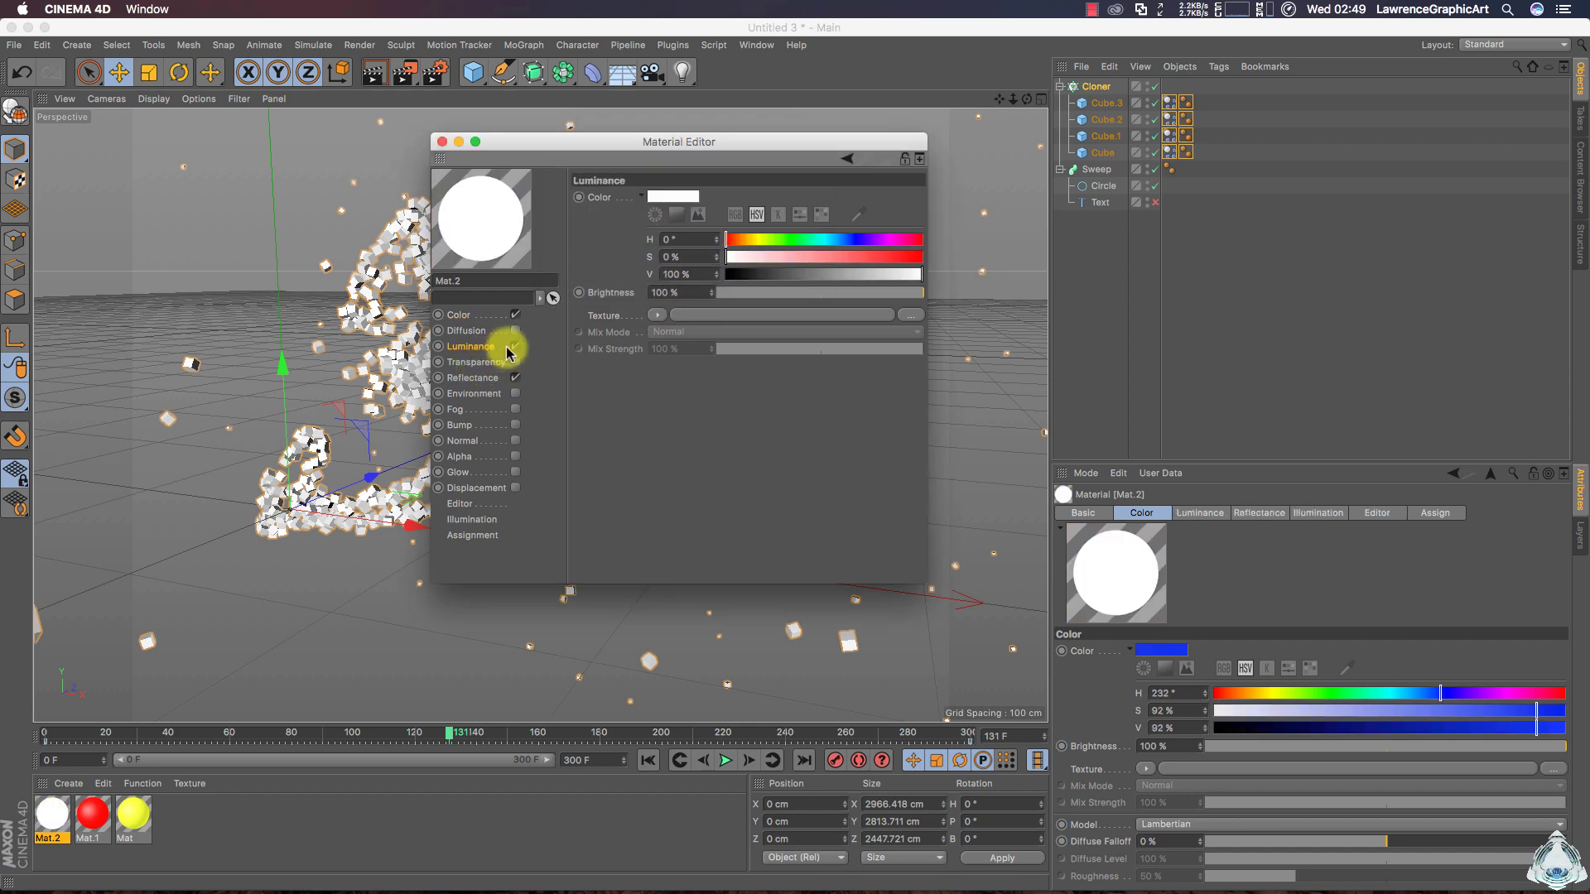
{"action": "left_click", "coordinate": [663, 197]}
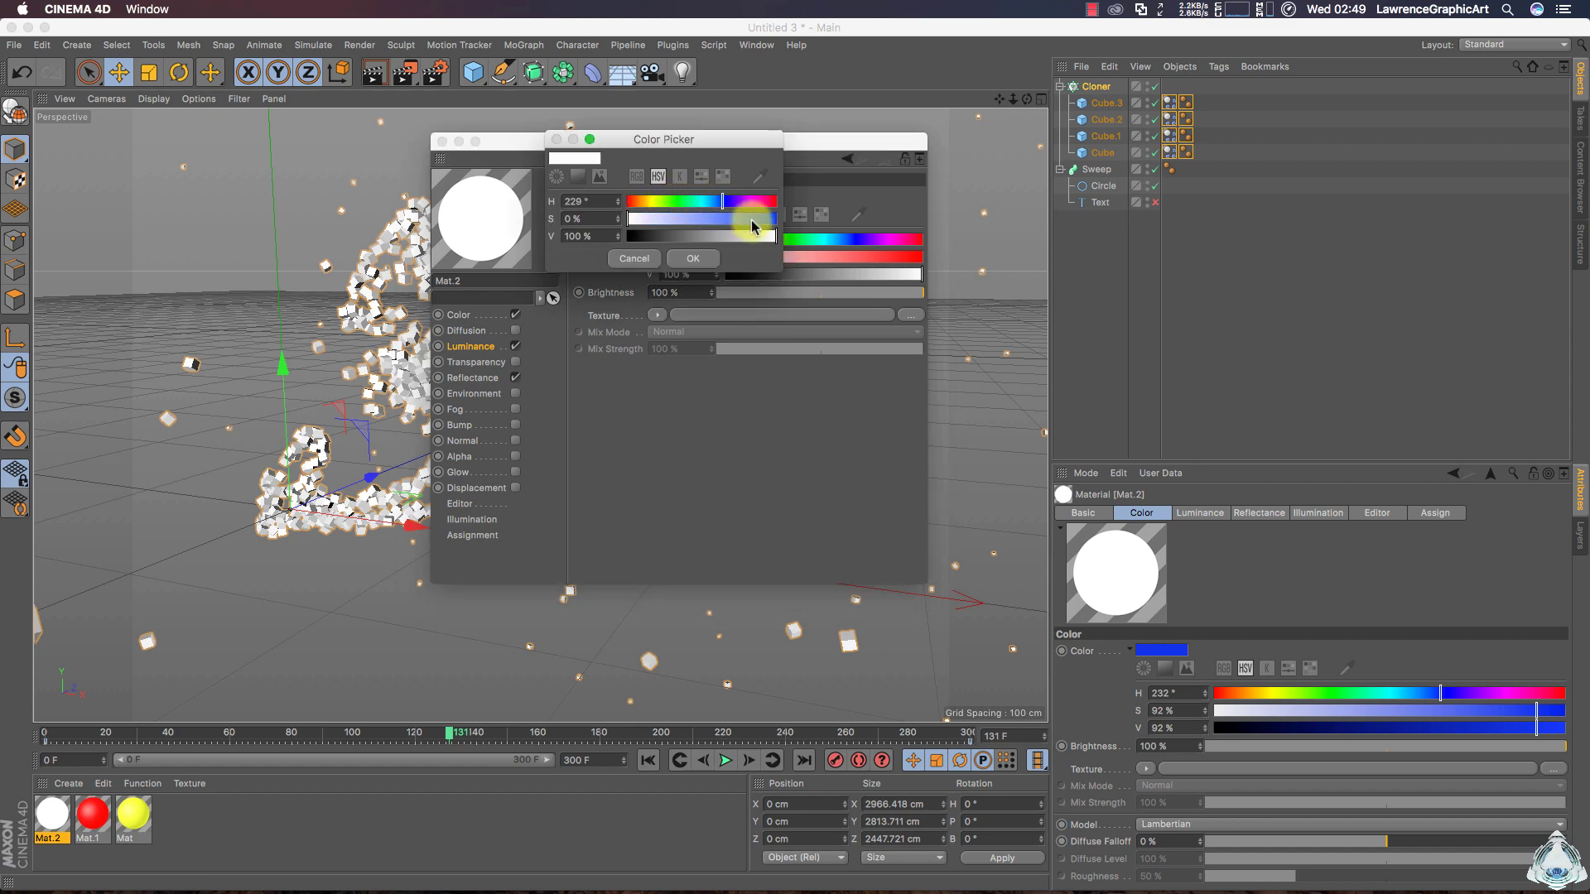
{"action": "left_click_drag", "start_coordinate": [747, 222], "coordinate": [785, 220]}
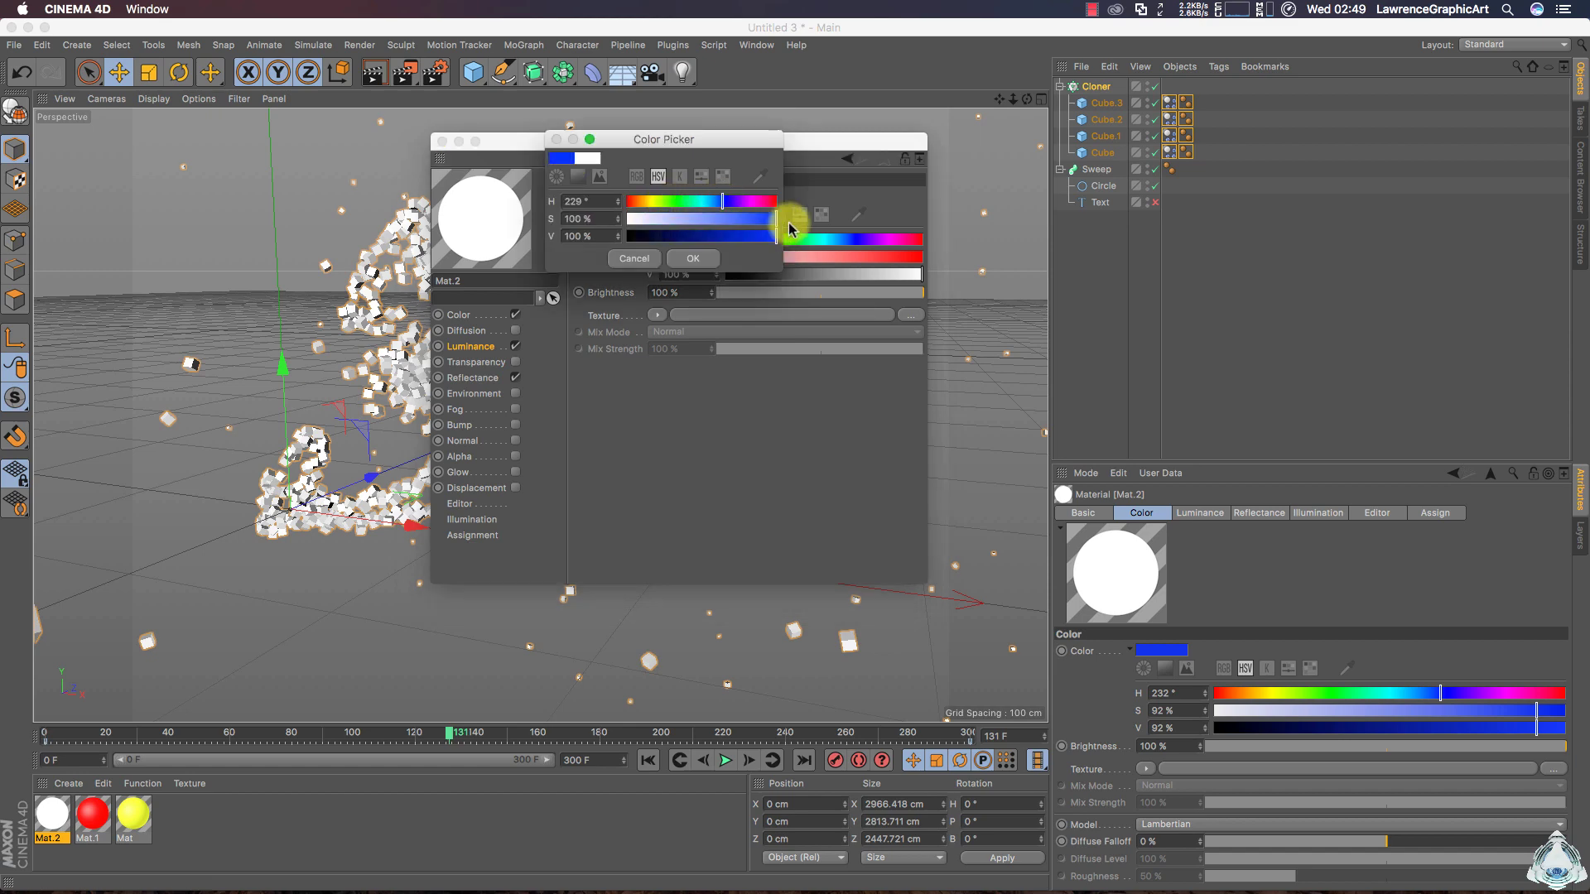
{"action": "left_click", "coordinate": [688, 261]}
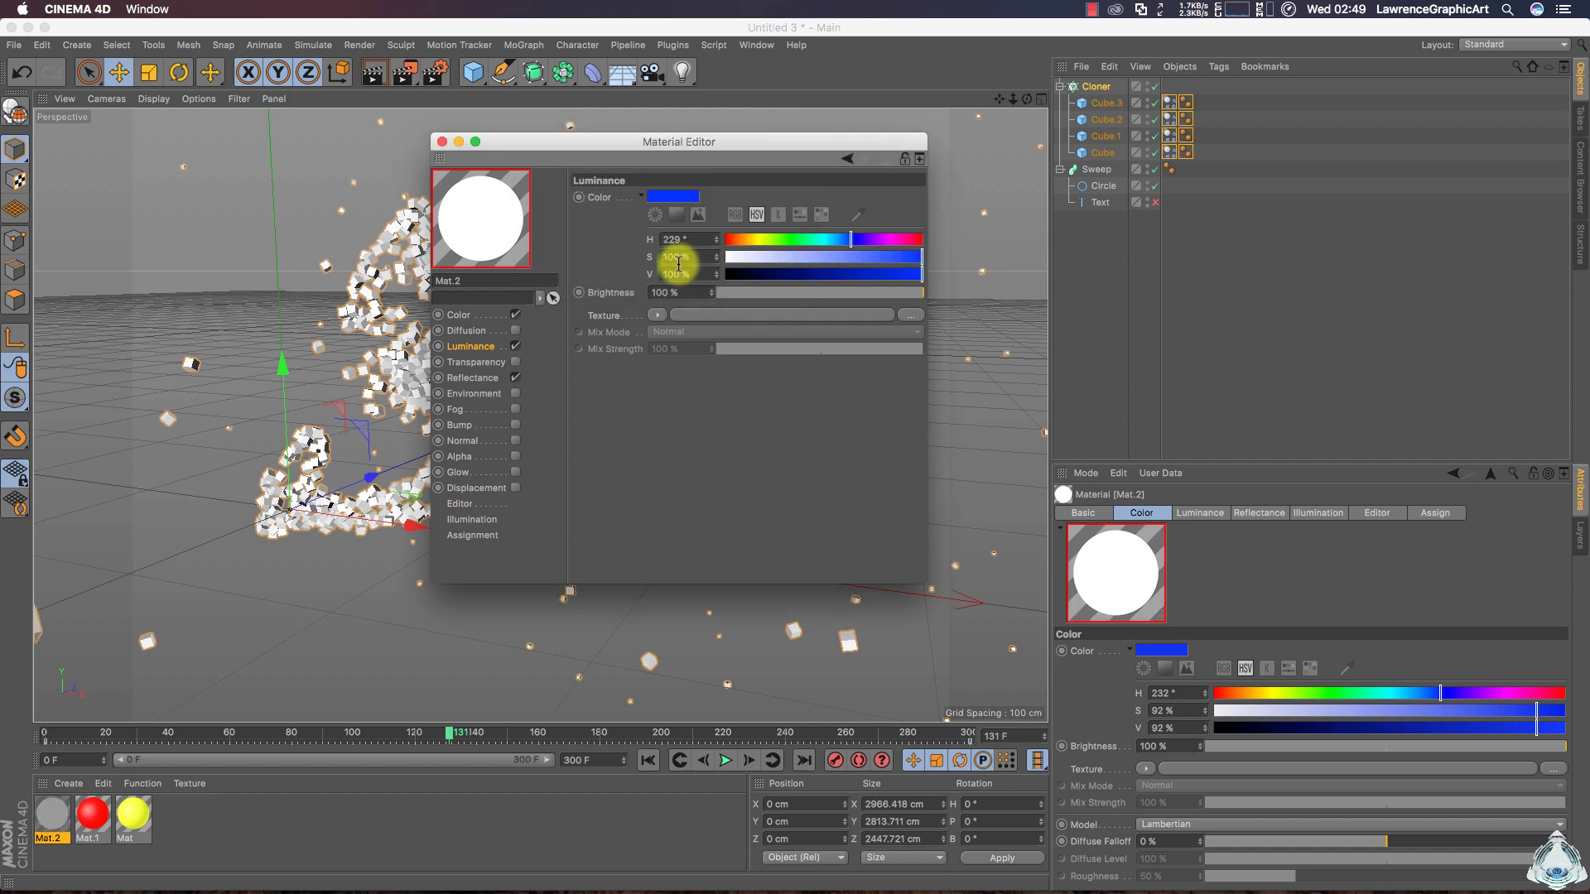
{"action": "left_click", "coordinate": [443, 141]}
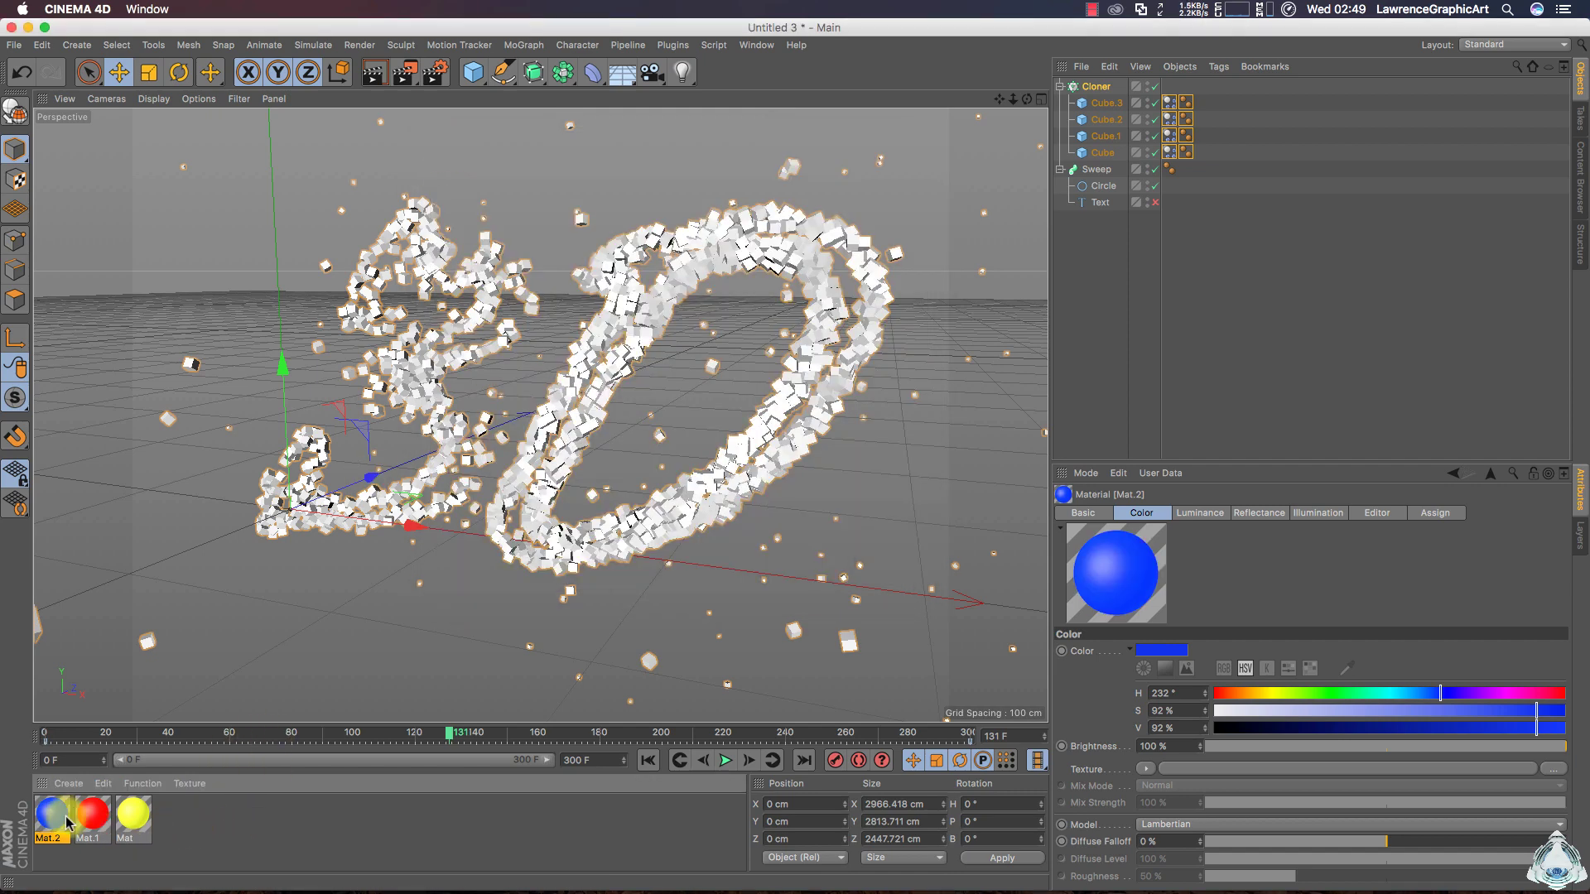
Create a fourth material and set its Color channel to green with H 117°, S 93%, V 80%
{"action": "double_click", "coordinate": [231, 826]}
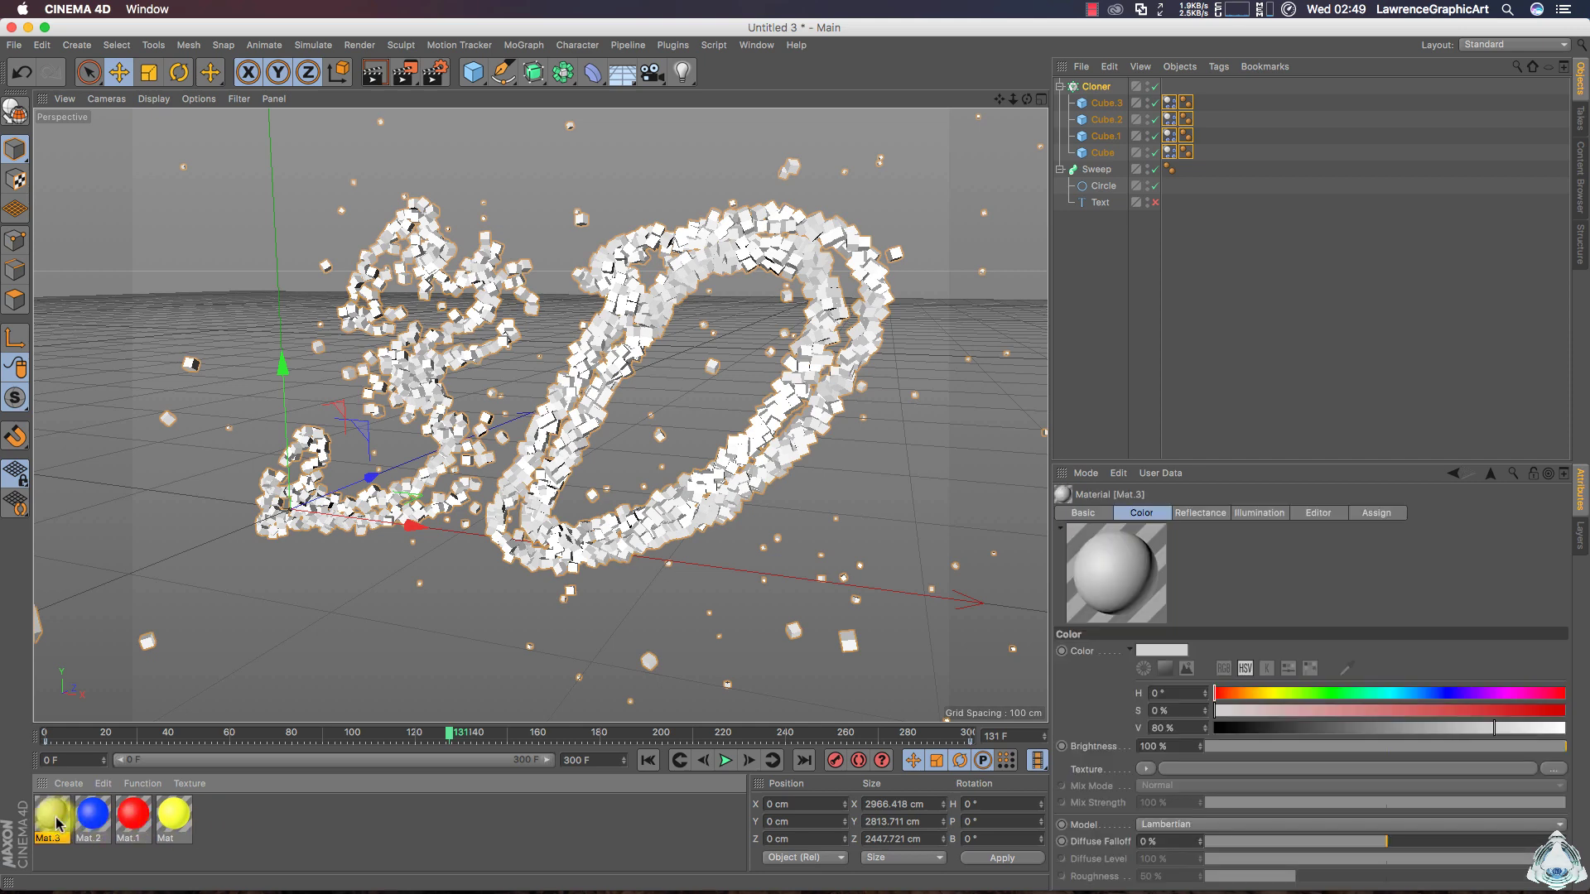
{"action": "double_click", "coordinate": [53, 818]}
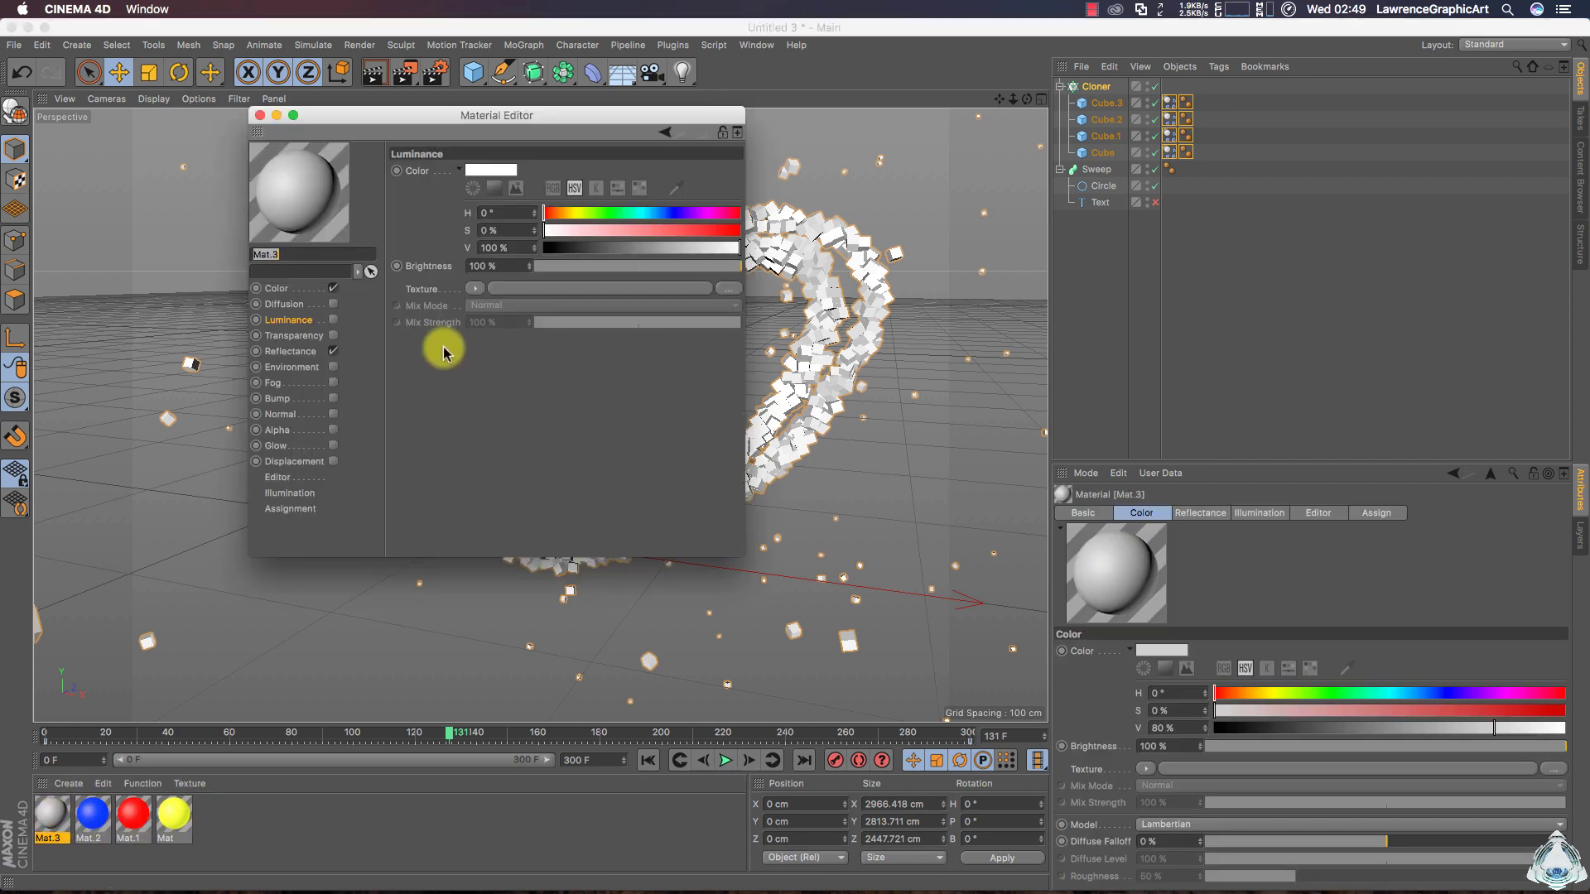
{"action": "left_click", "coordinate": [611, 216]}
{"action": "left_click", "coordinate": [727, 231]}
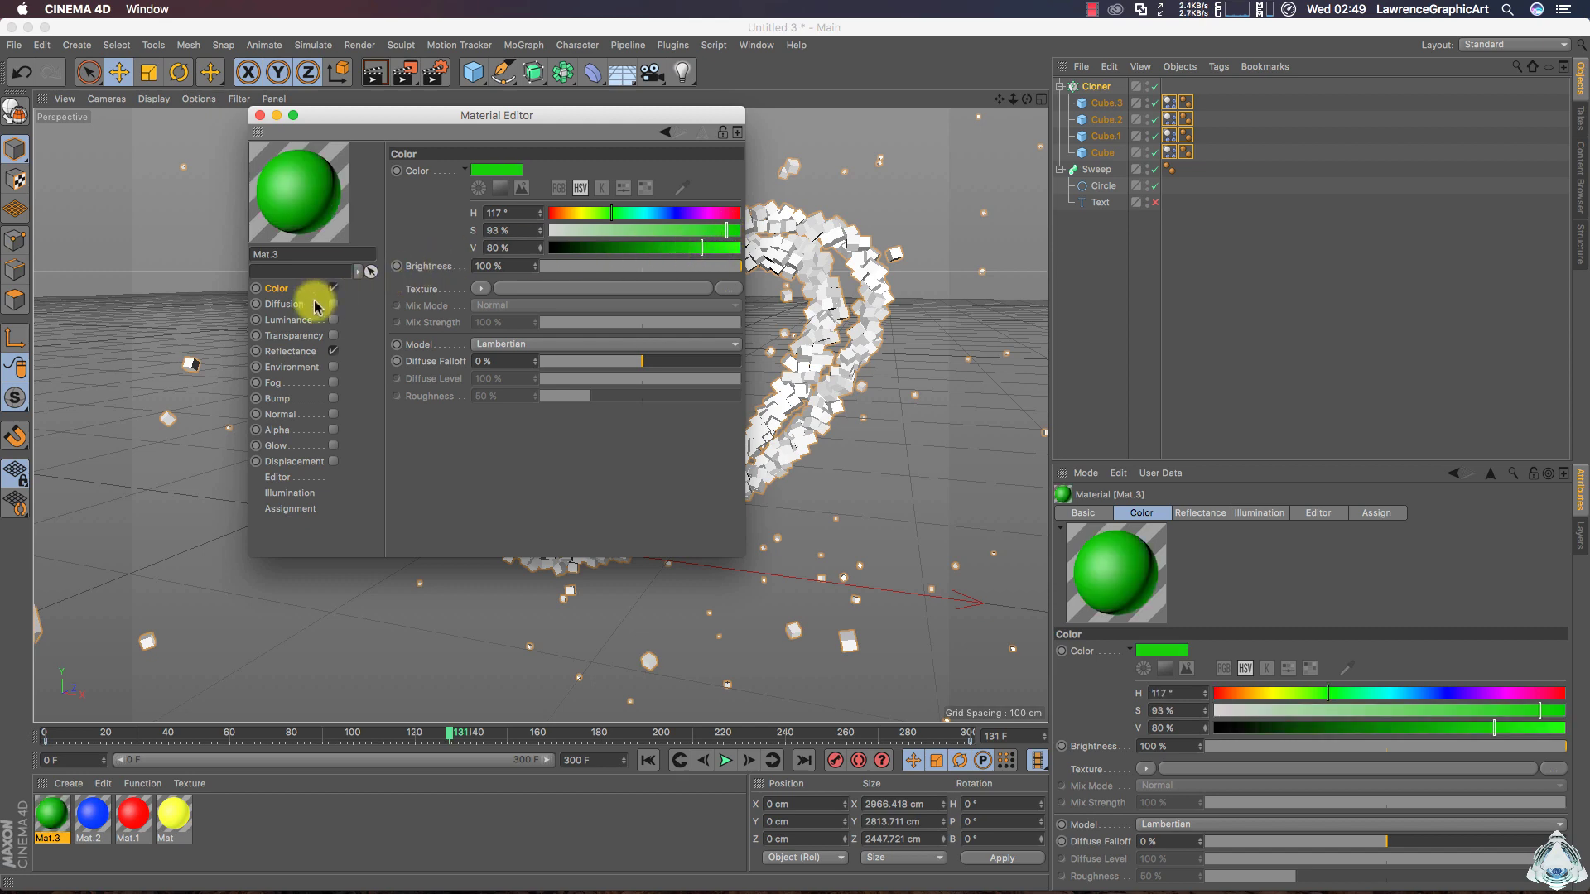
Enable Luminance on the green material with H 112°, S 95%, V 100% and close the material
{"action": "left_click", "coordinate": [333, 320]}
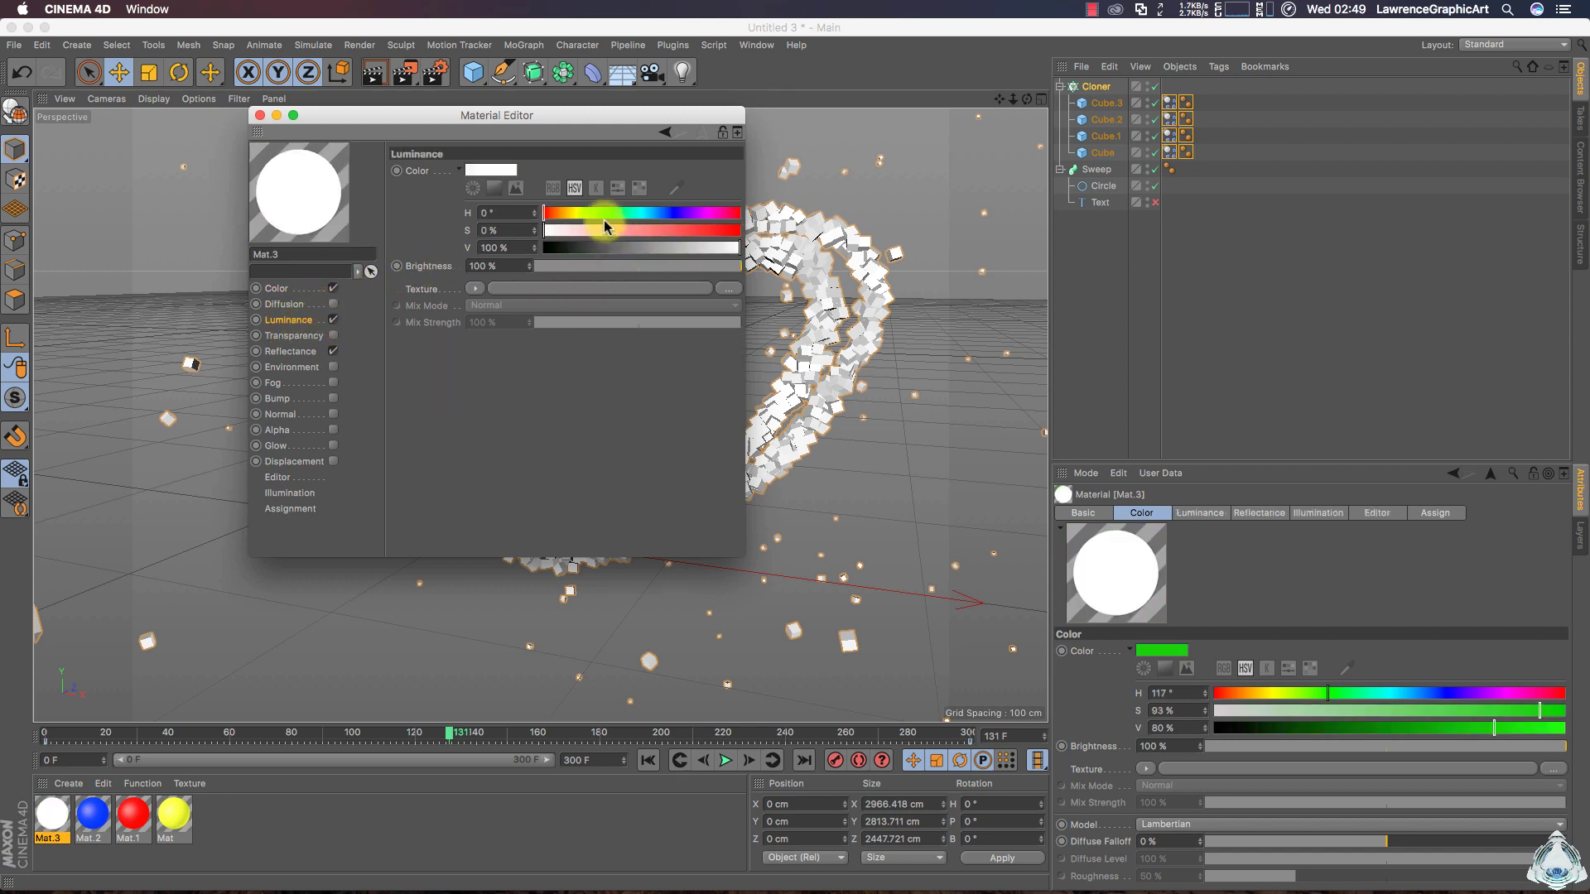
{"action": "left_click_drag", "start_coordinate": [721, 235], "coordinate": [729, 234]}
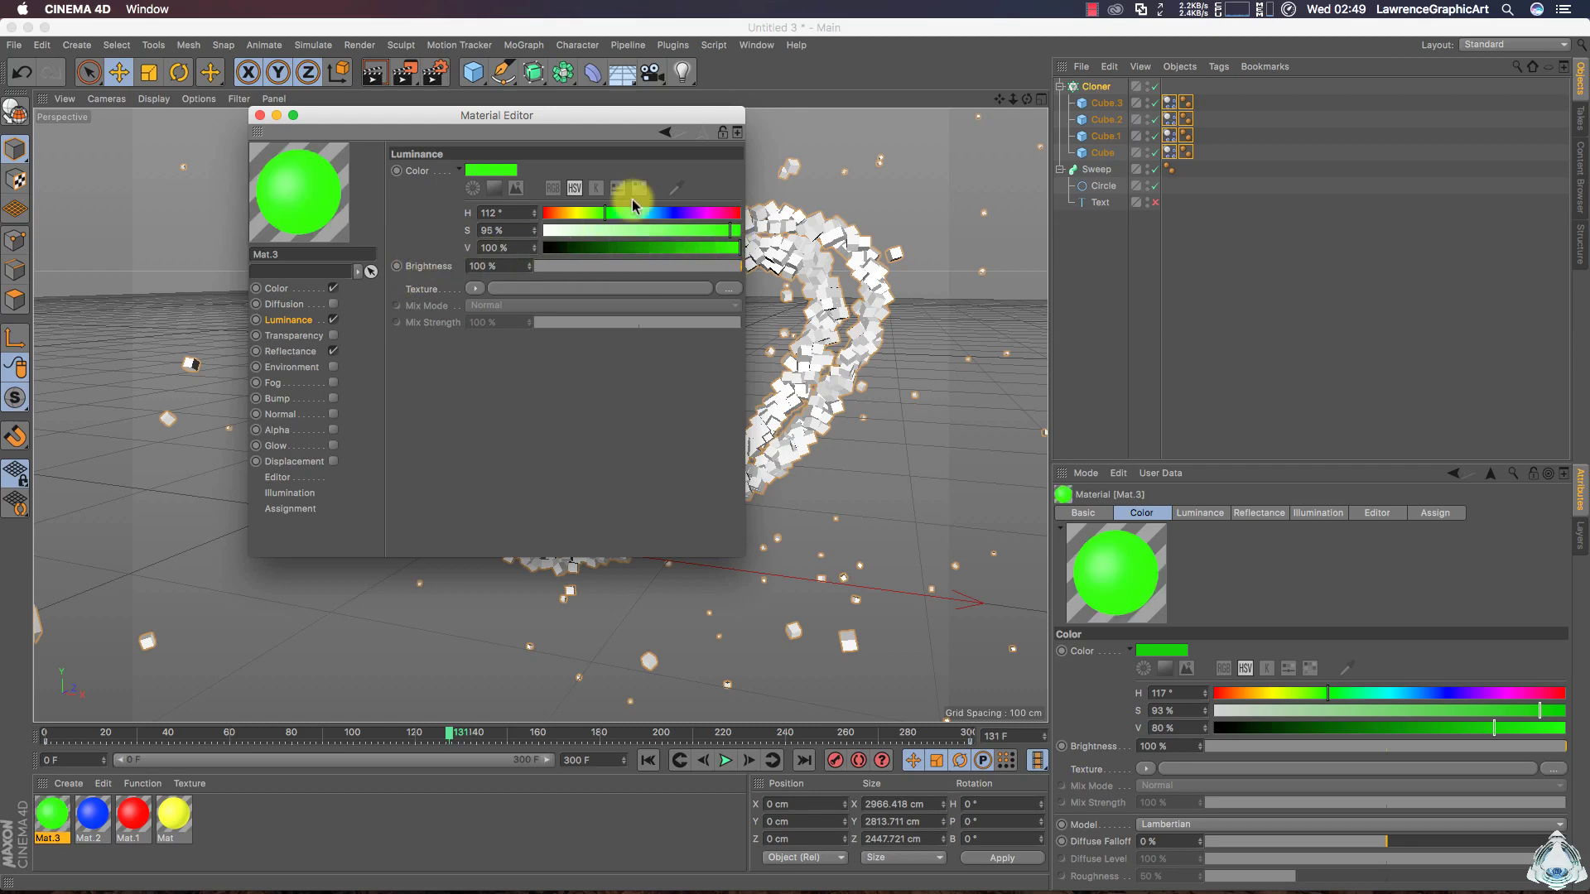
{"action": "left_click", "coordinate": [260, 116]}
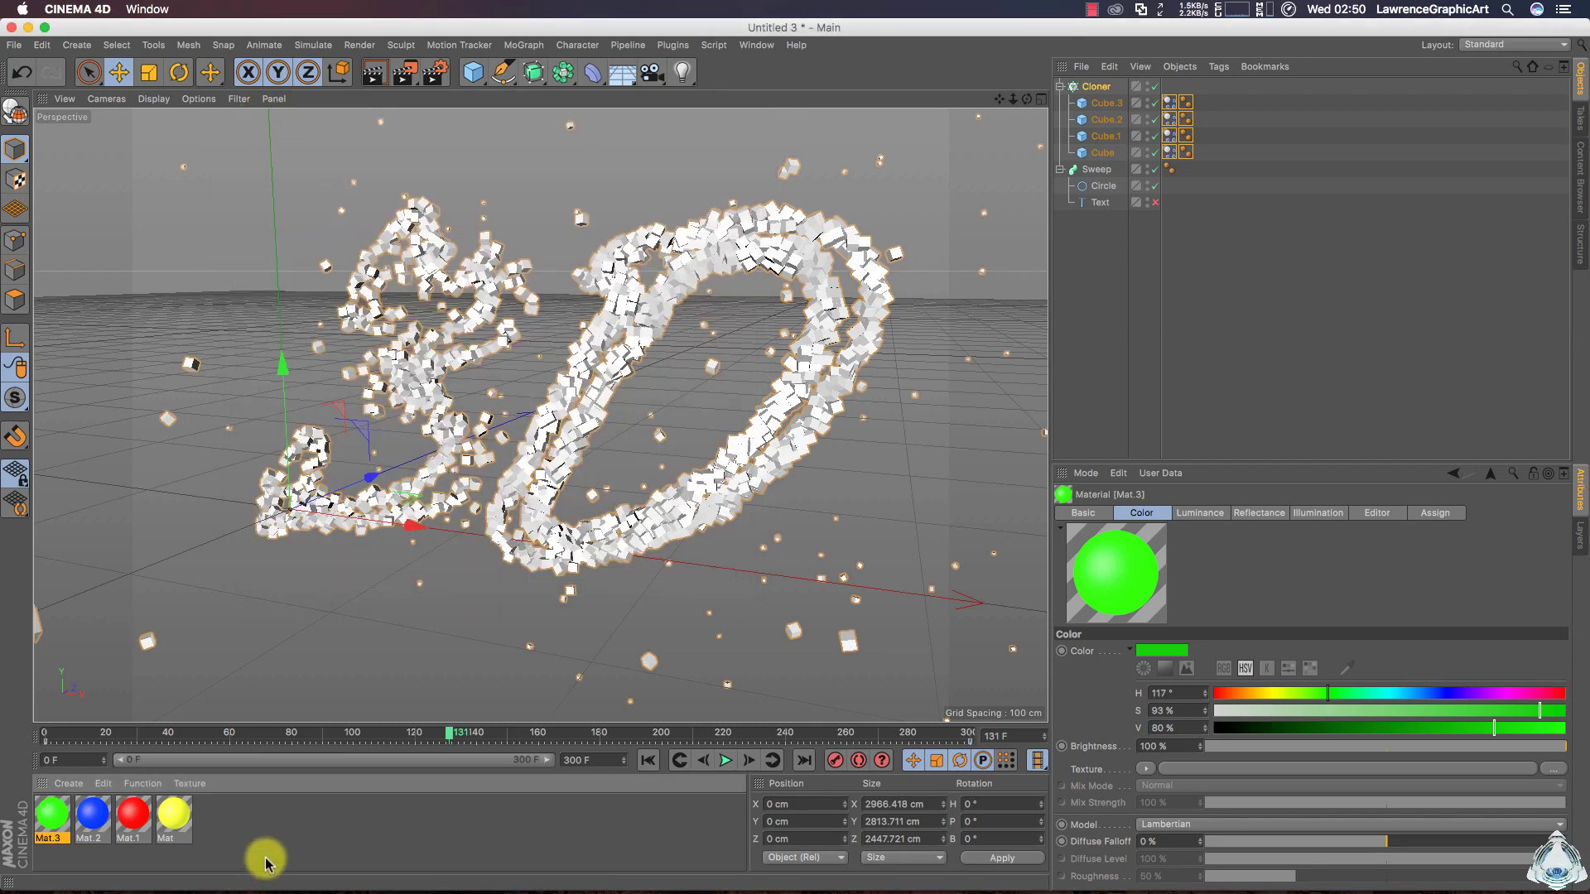
Assign the yellow material to Cube, red to Cube.1, blue to Cube.2 and green to Cube.3
{"action": "left_click_drag", "start_coordinate": [1026, 99], "coordinate": [963, 179]}
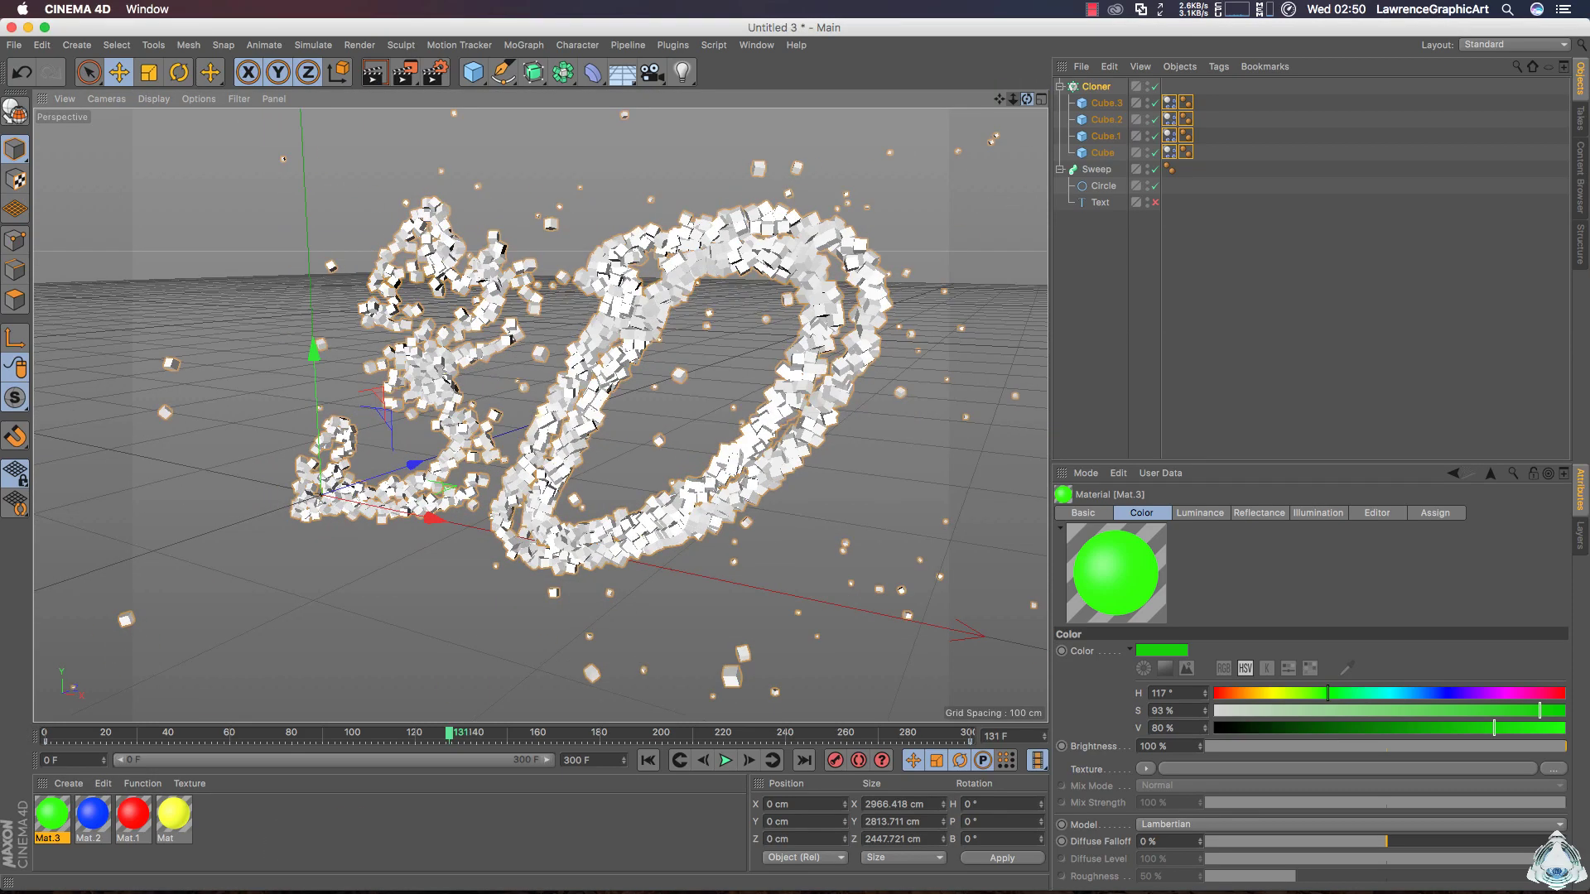
{"action": "left_click_drag", "start_coordinate": [52, 816], "coordinate": [1101, 158]}
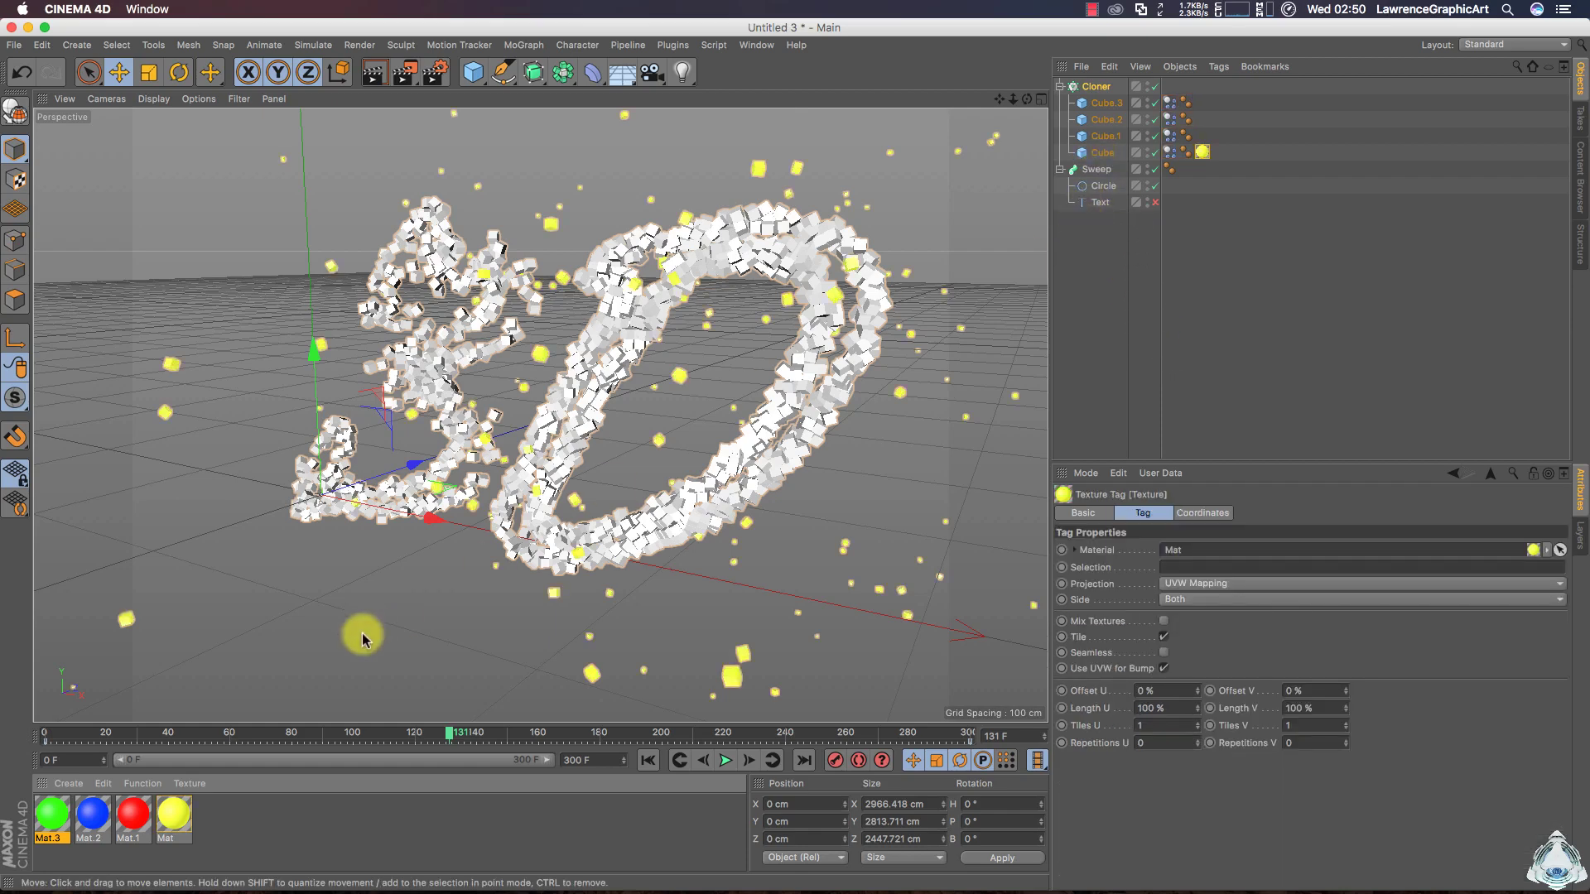
{"action": "left_click_drag", "start_coordinate": [135, 819], "coordinate": [1101, 137]}
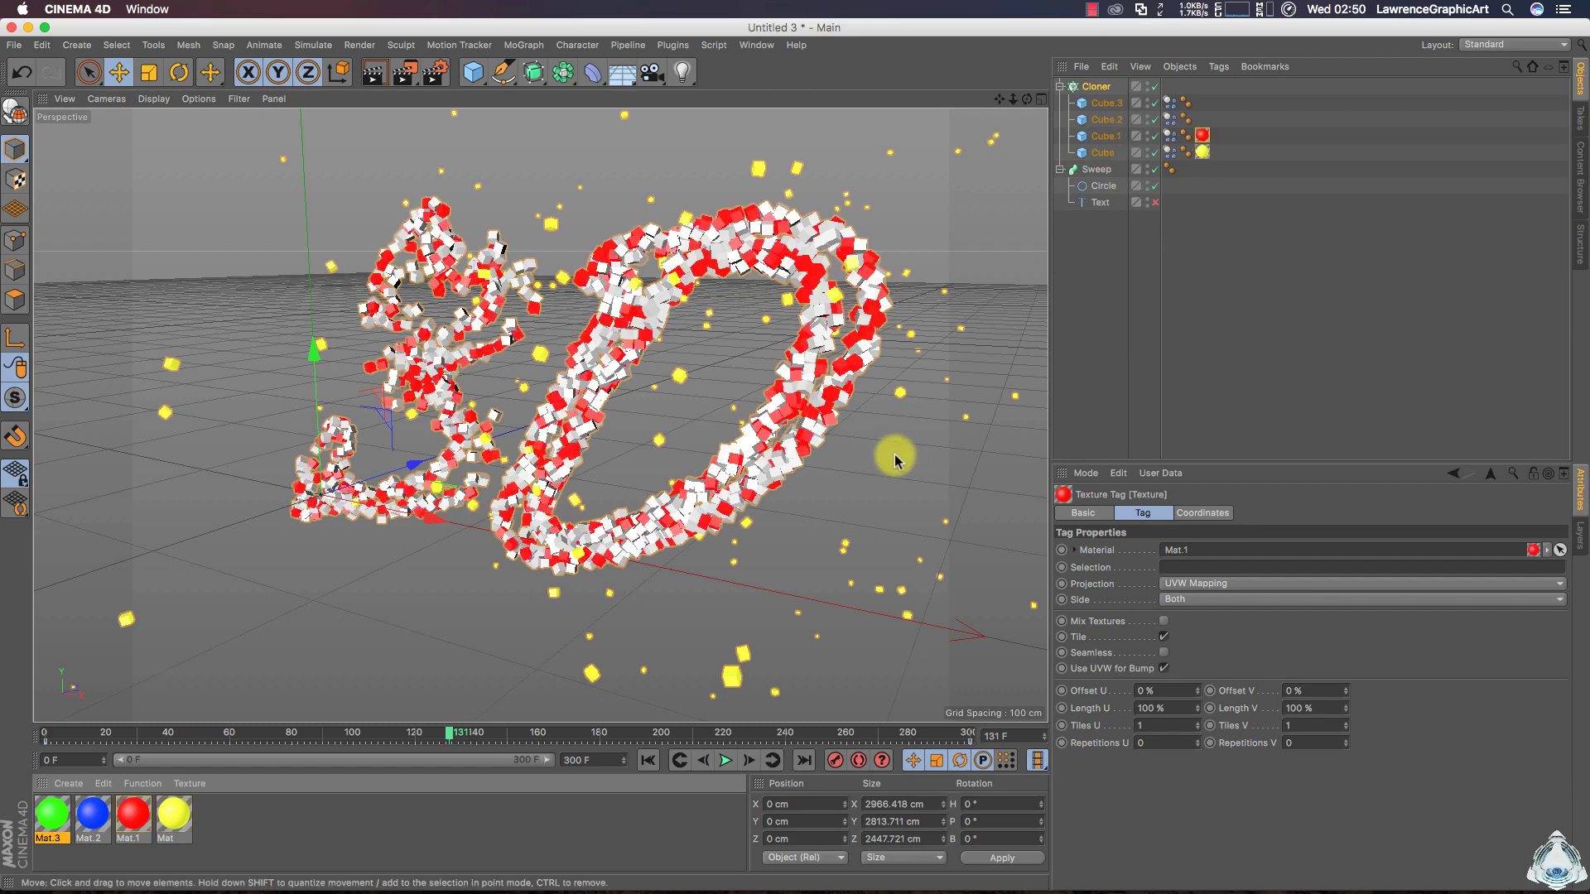
{"action": "left_click_drag", "start_coordinate": [131, 813], "coordinate": [1114, 130]}
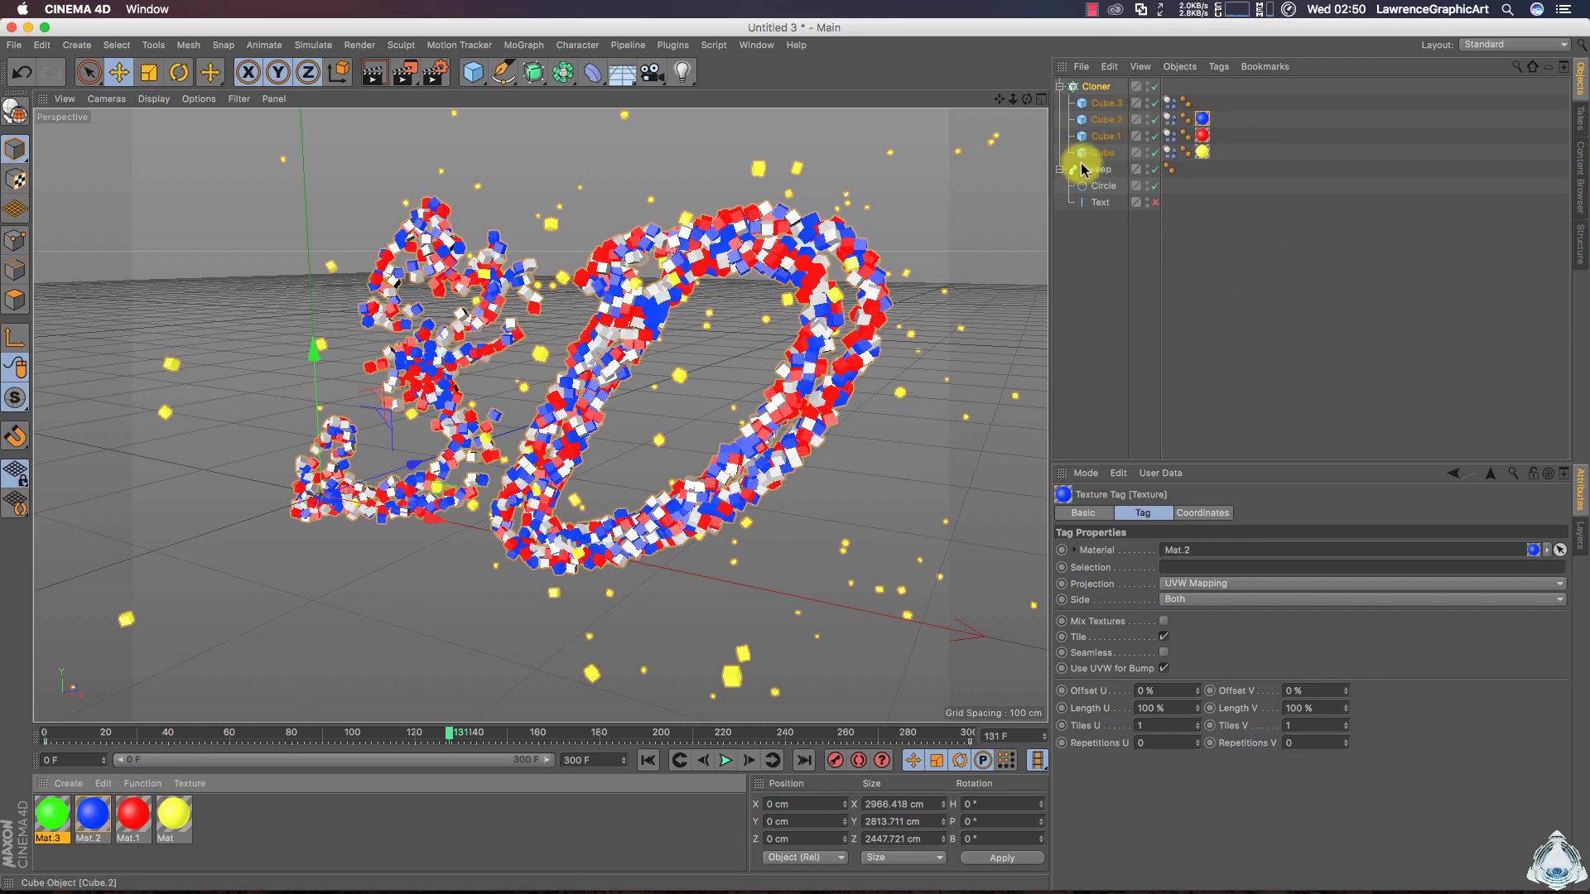
{"action": "left_click_drag", "start_coordinate": [50, 818], "coordinate": [1104, 106]}
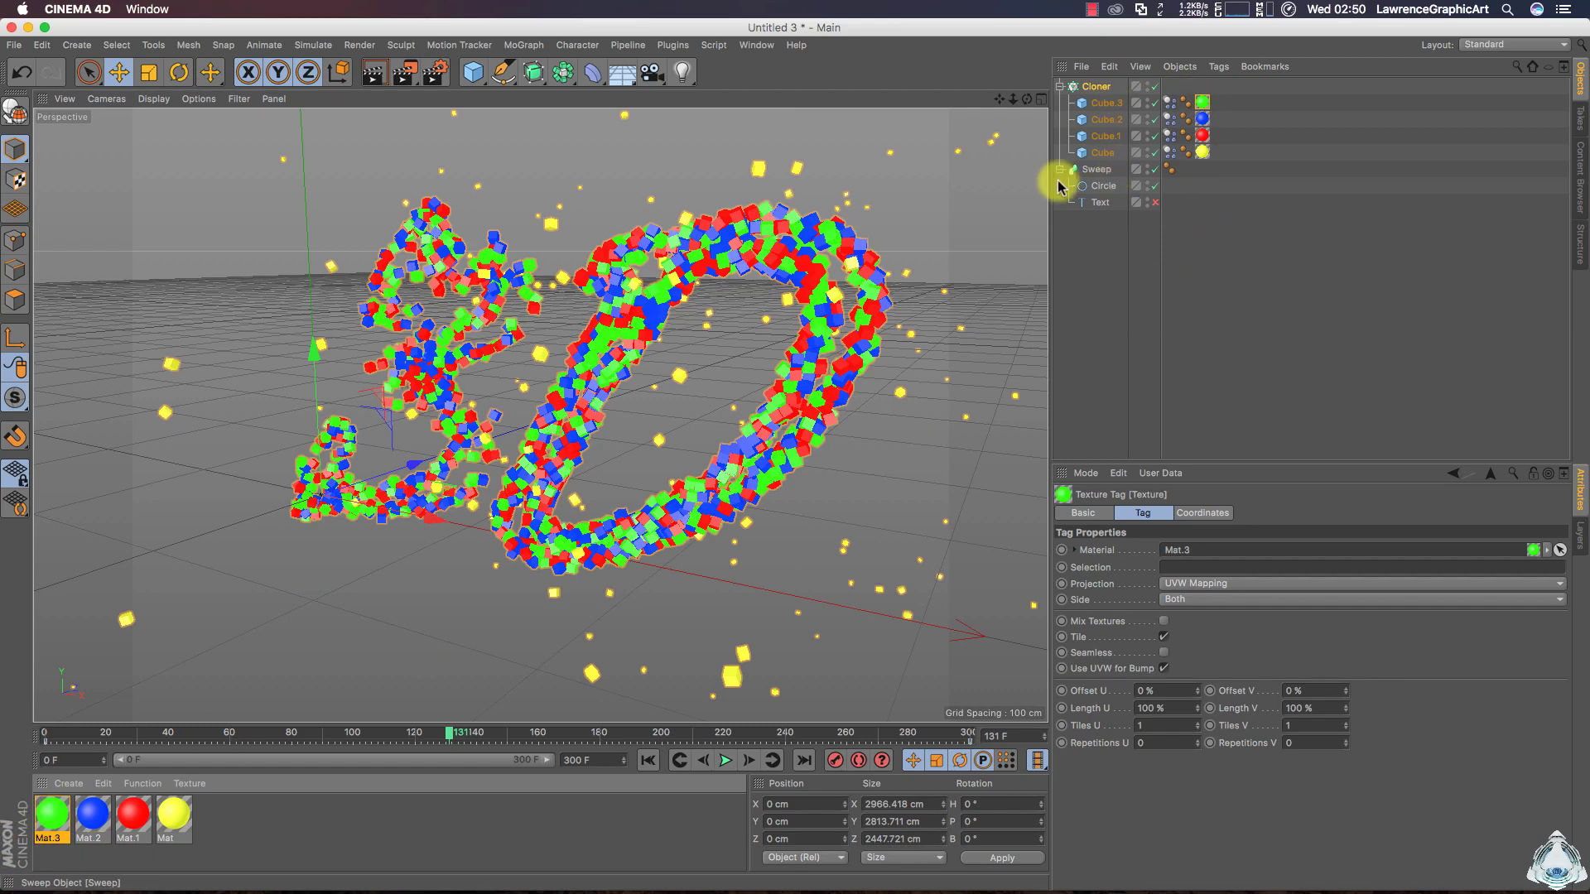
Change the blue material's Luminance color to light blue with H 192°, S 100%, V 100% and close the material
{"action": "left_click_drag", "start_coordinate": [121, 815], "coordinate": [121, 816]}
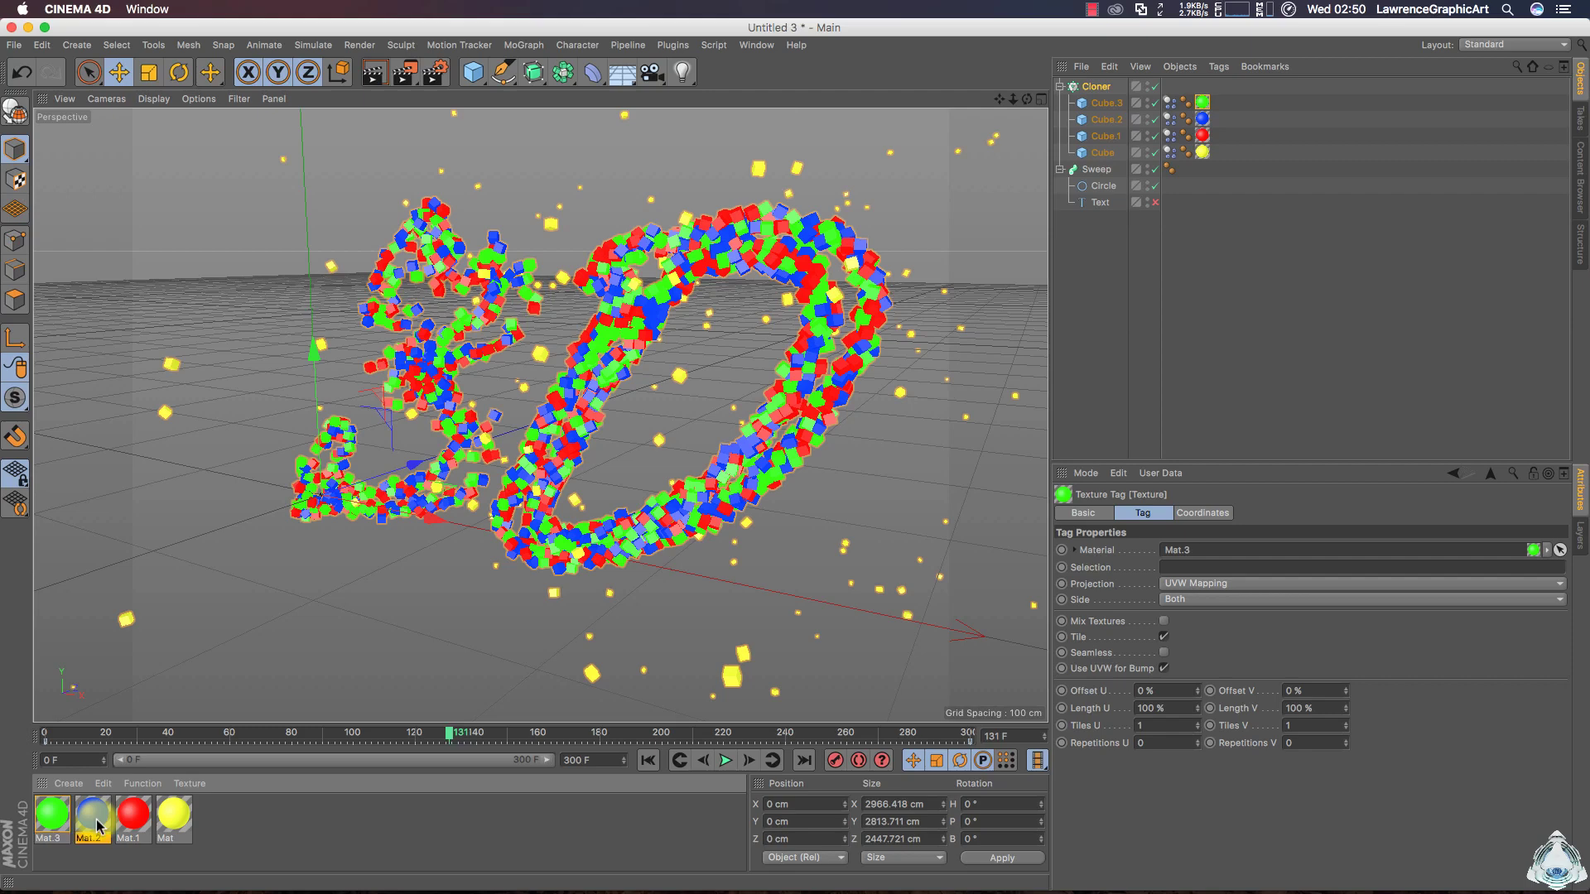
{"action": "double_click", "coordinate": [94, 818]}
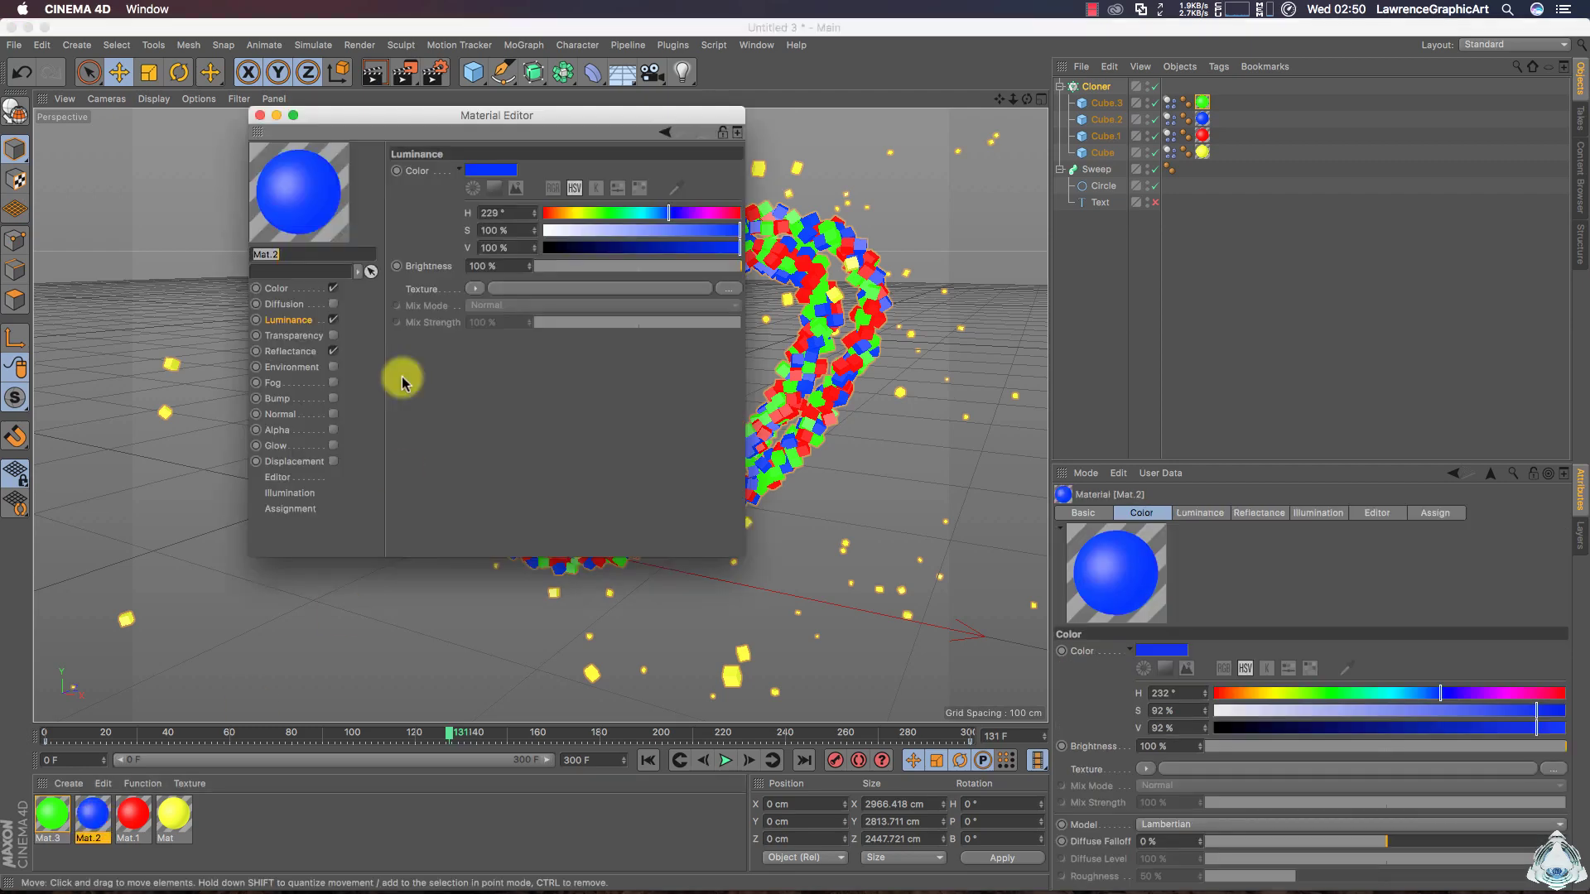
{"action": "left_click", "coordinate": [520, 173]}
{"action": "left_click", "coordinate": [545, 181]}
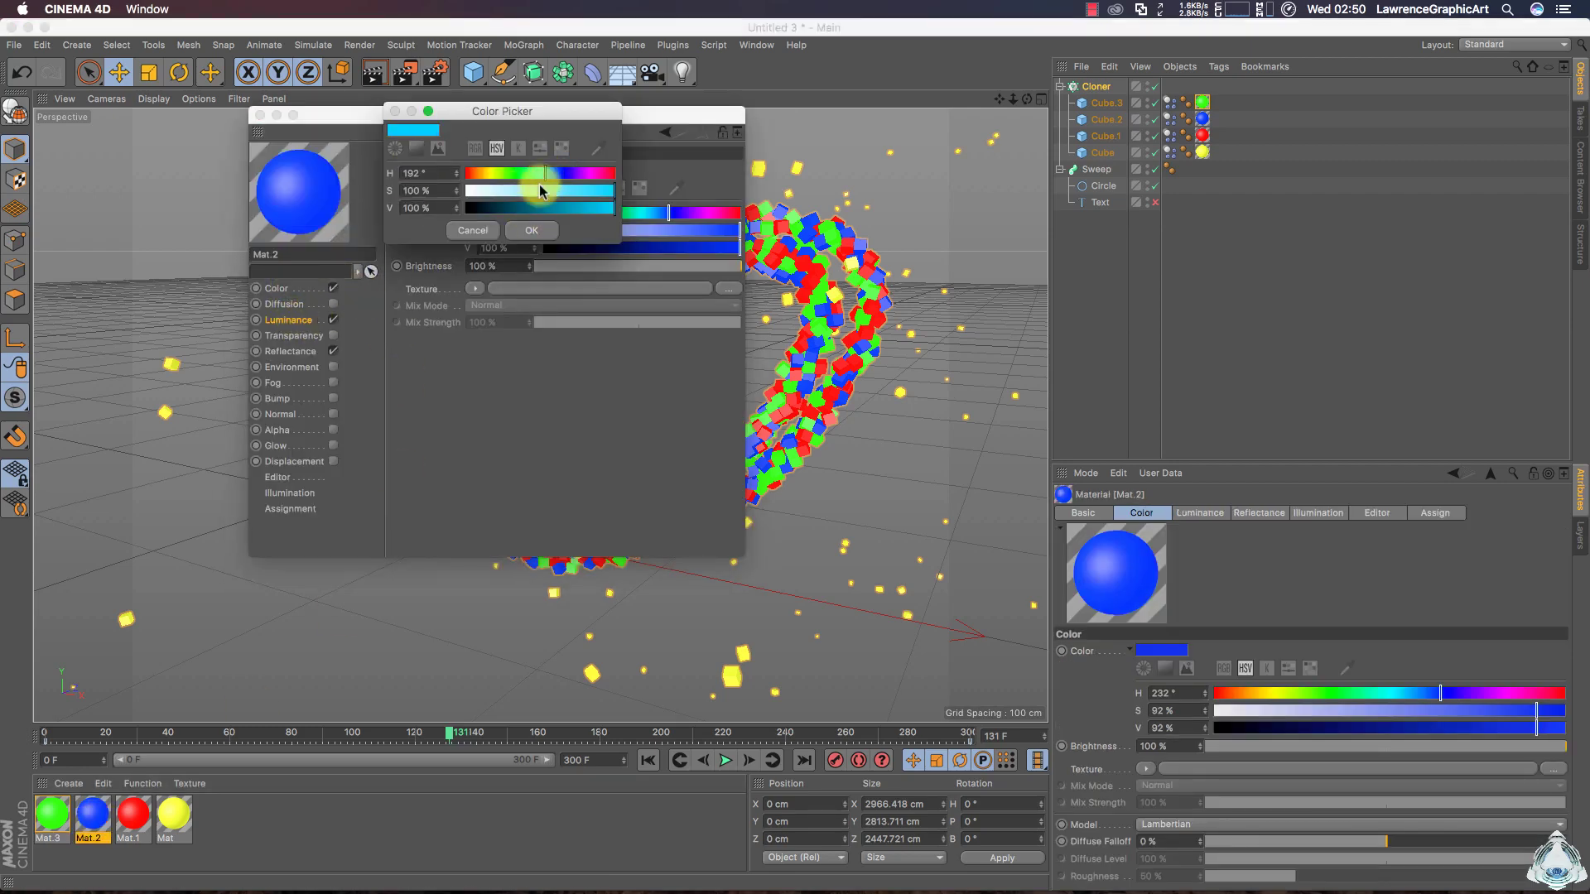
{"action": "left_click", "coordinate": [531, 230]}
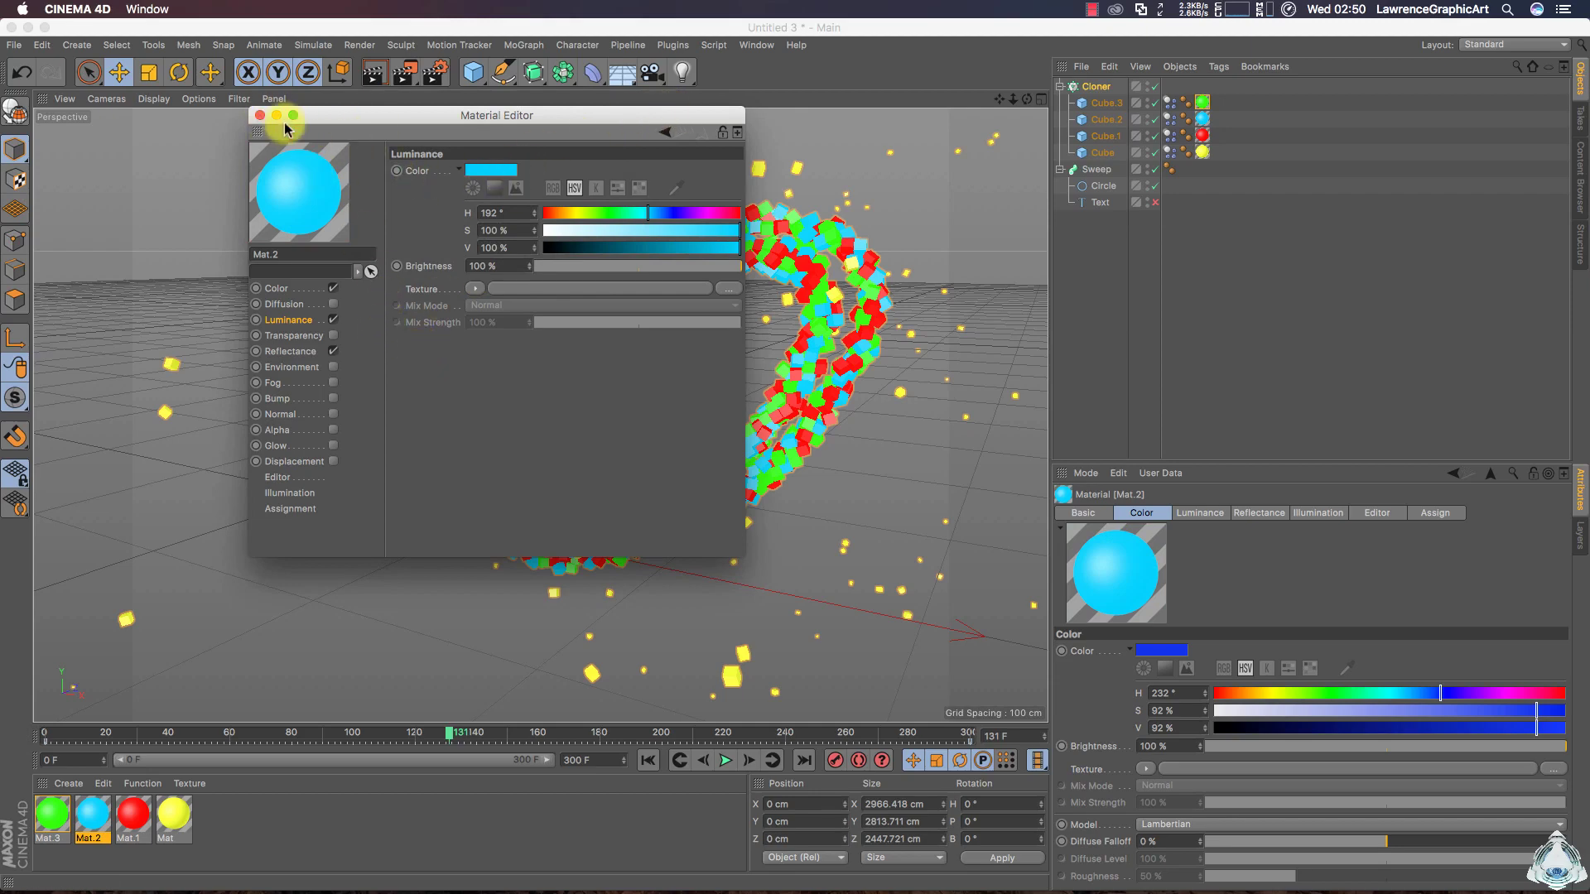
{"action": "left_click", "coordinate": [260, 117]}
Add a Background object to the scene
{"action": "mouse_move", "coordinate": [1012, 98]}
{"action": "left_mouse_down"}
{"action": "mouse_move", "coordinate": [1031, 101]}
{"action": "mouse_move", "coordinate": [1004, 99]}
{"action": "left_mouse_up"}
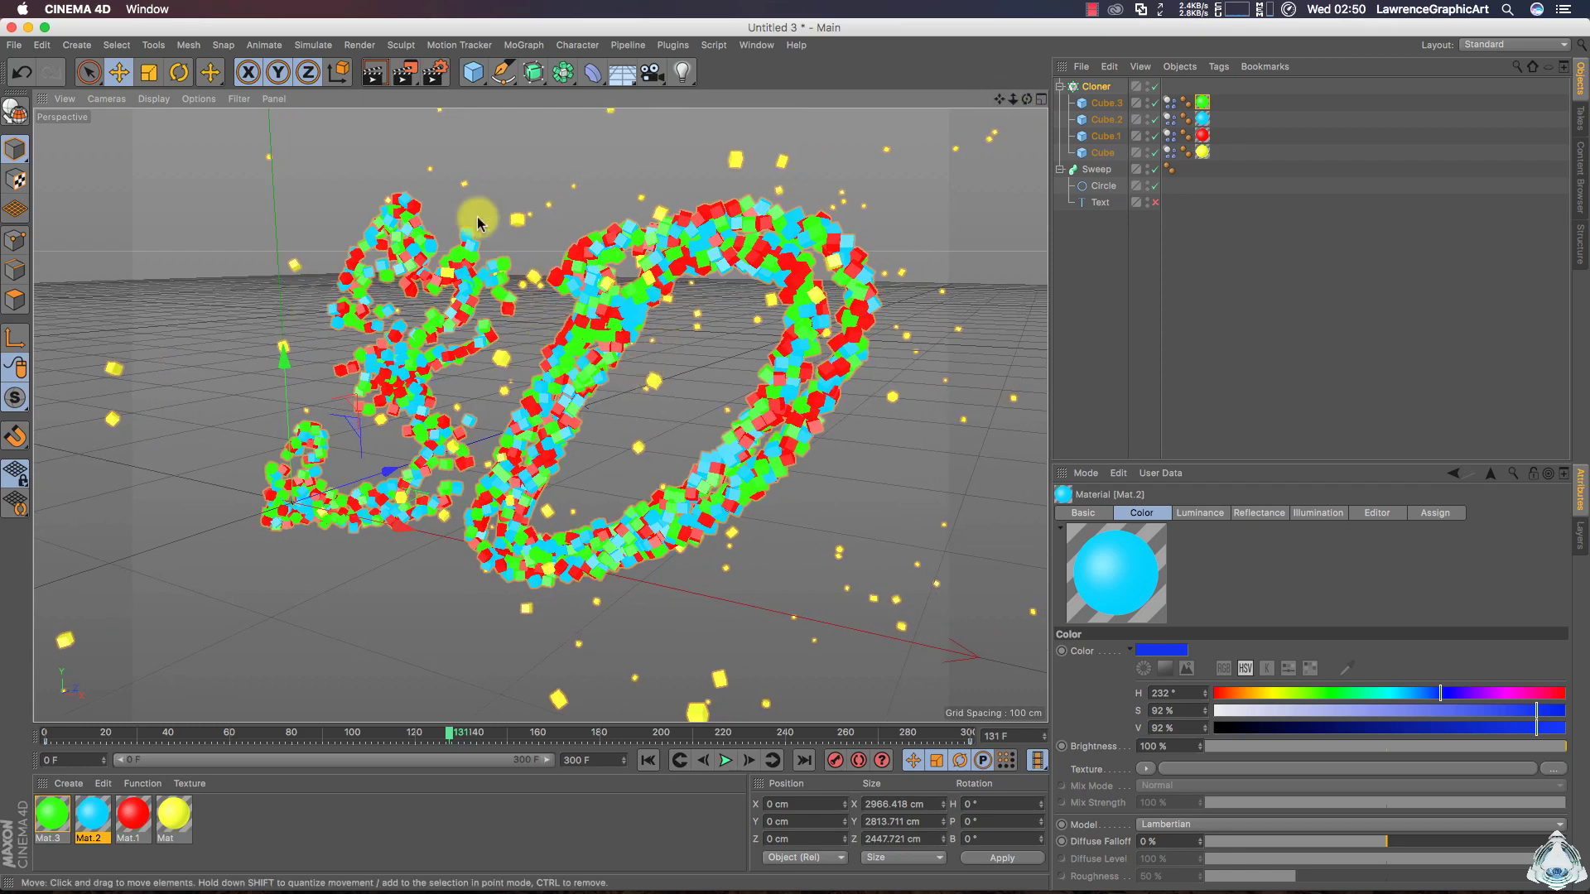
{"action": "left_click", "coordinate": [620, 77]}
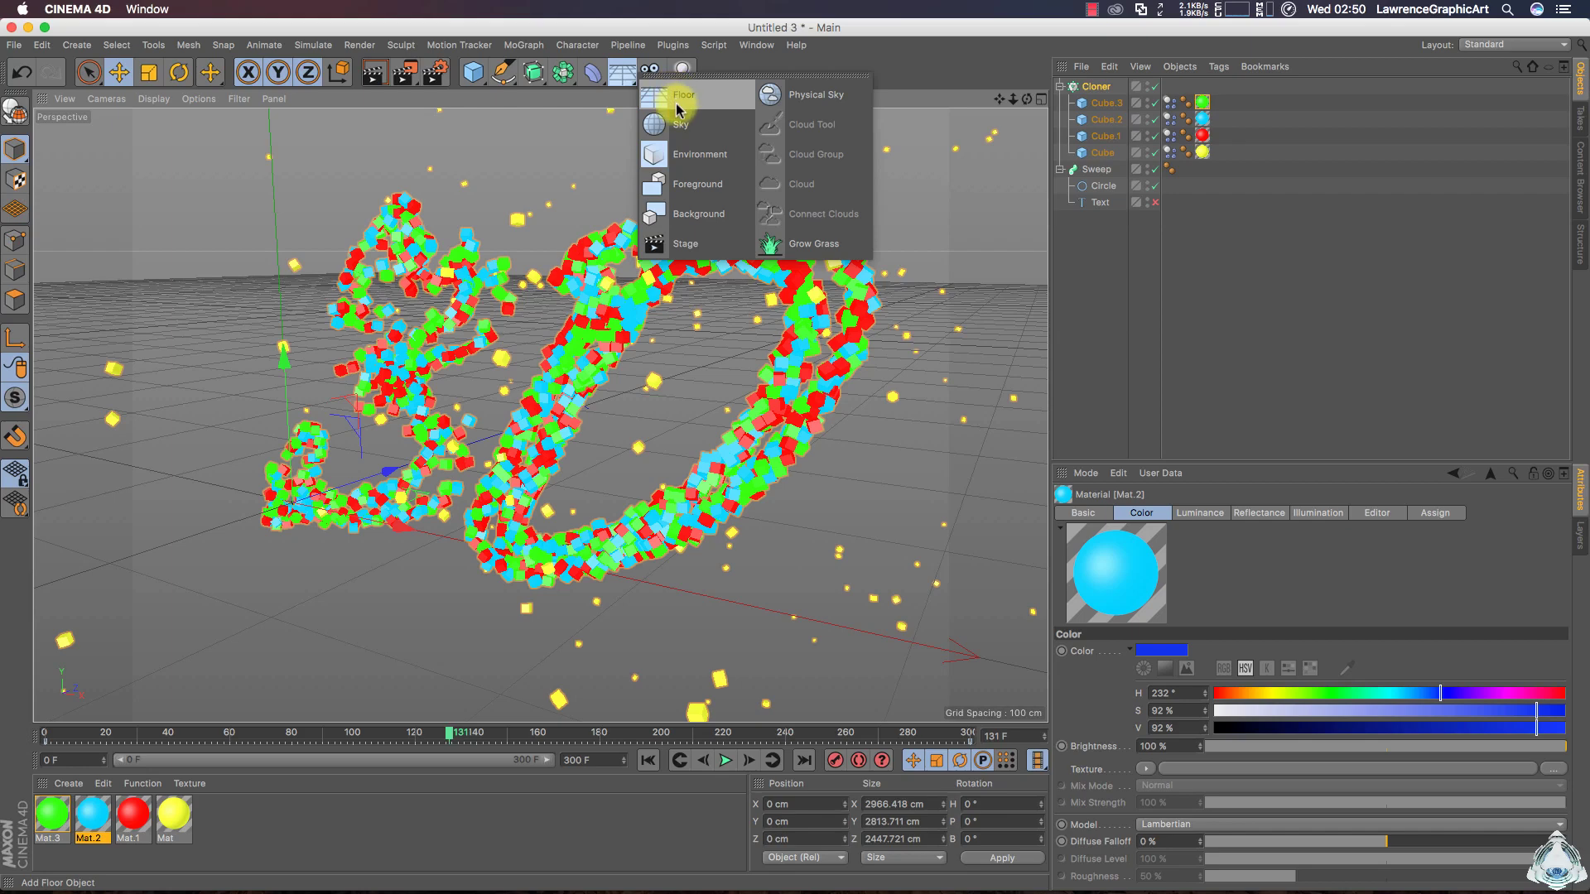
{"action": "left_click", "coordinate": [698, 217]}
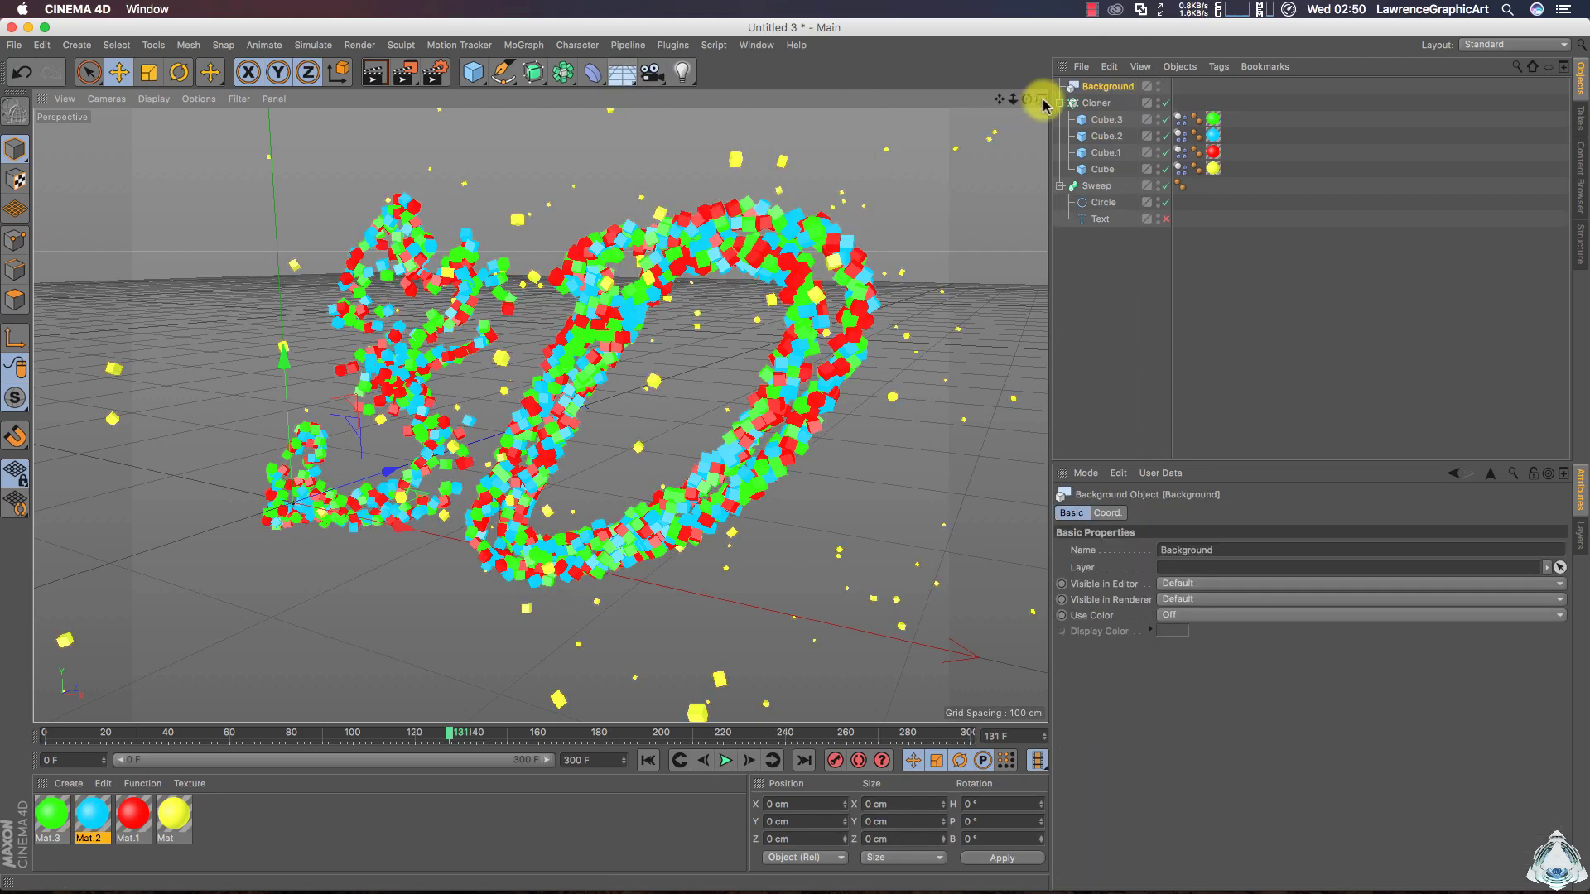
Create a fifth material and load a Gradient shader as its Color channel texture
{"action": "double_click", "coordinate": [380, 805]}
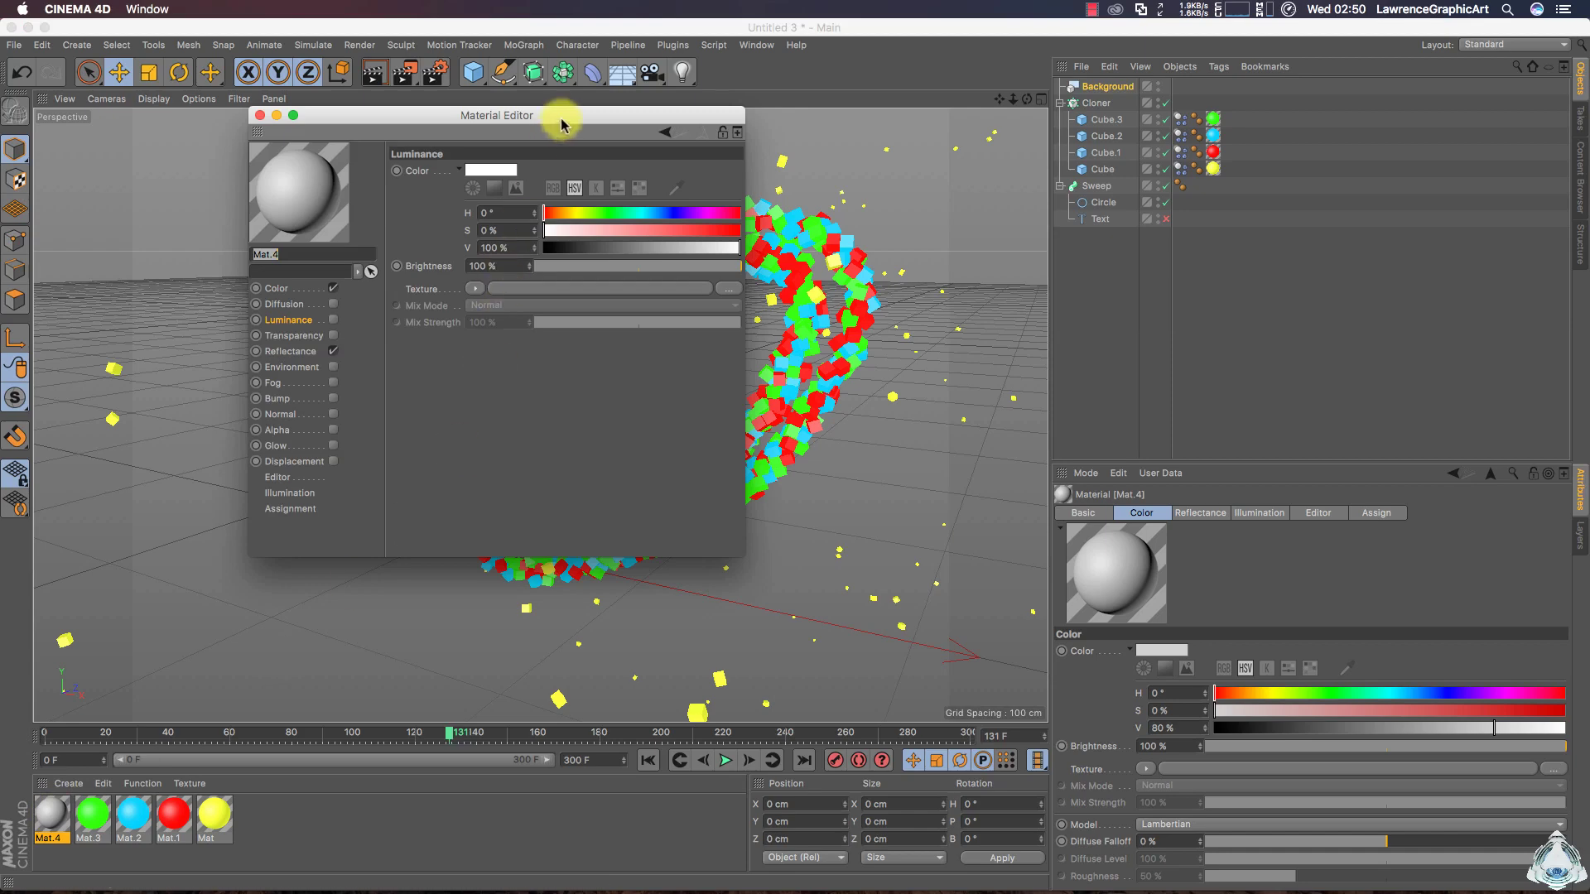
{"action": "left_click_drag", "start_coordinate": [563, 116], "coordinate": [735, 142]}
{"action": "left_click", "coordinate": [448, 315]}
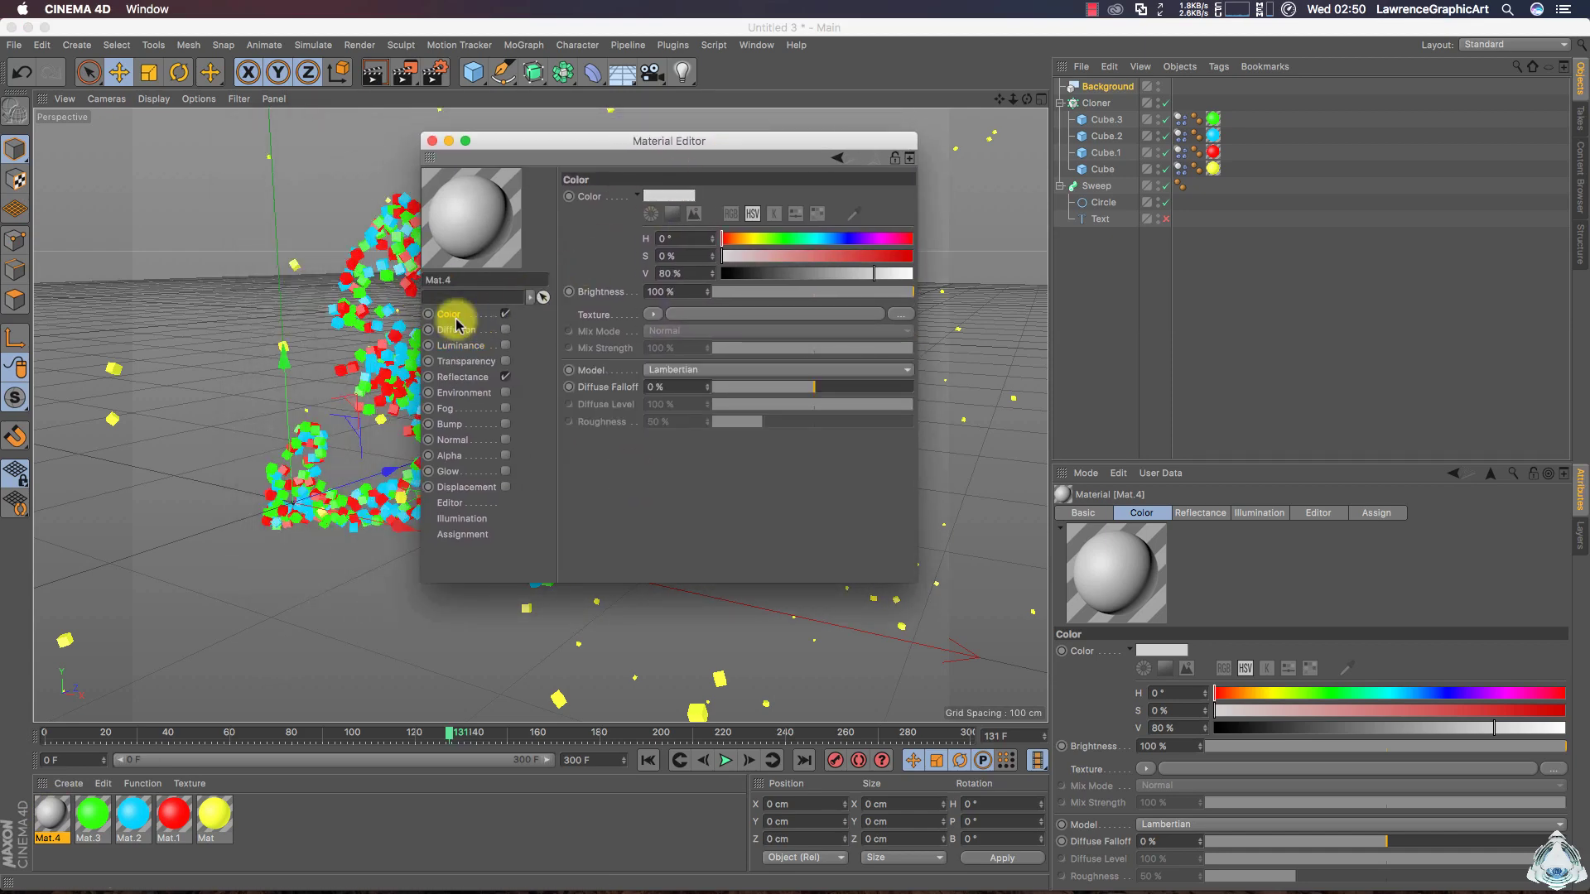
{"action": "left_click", "coordinate": [655, 315]}
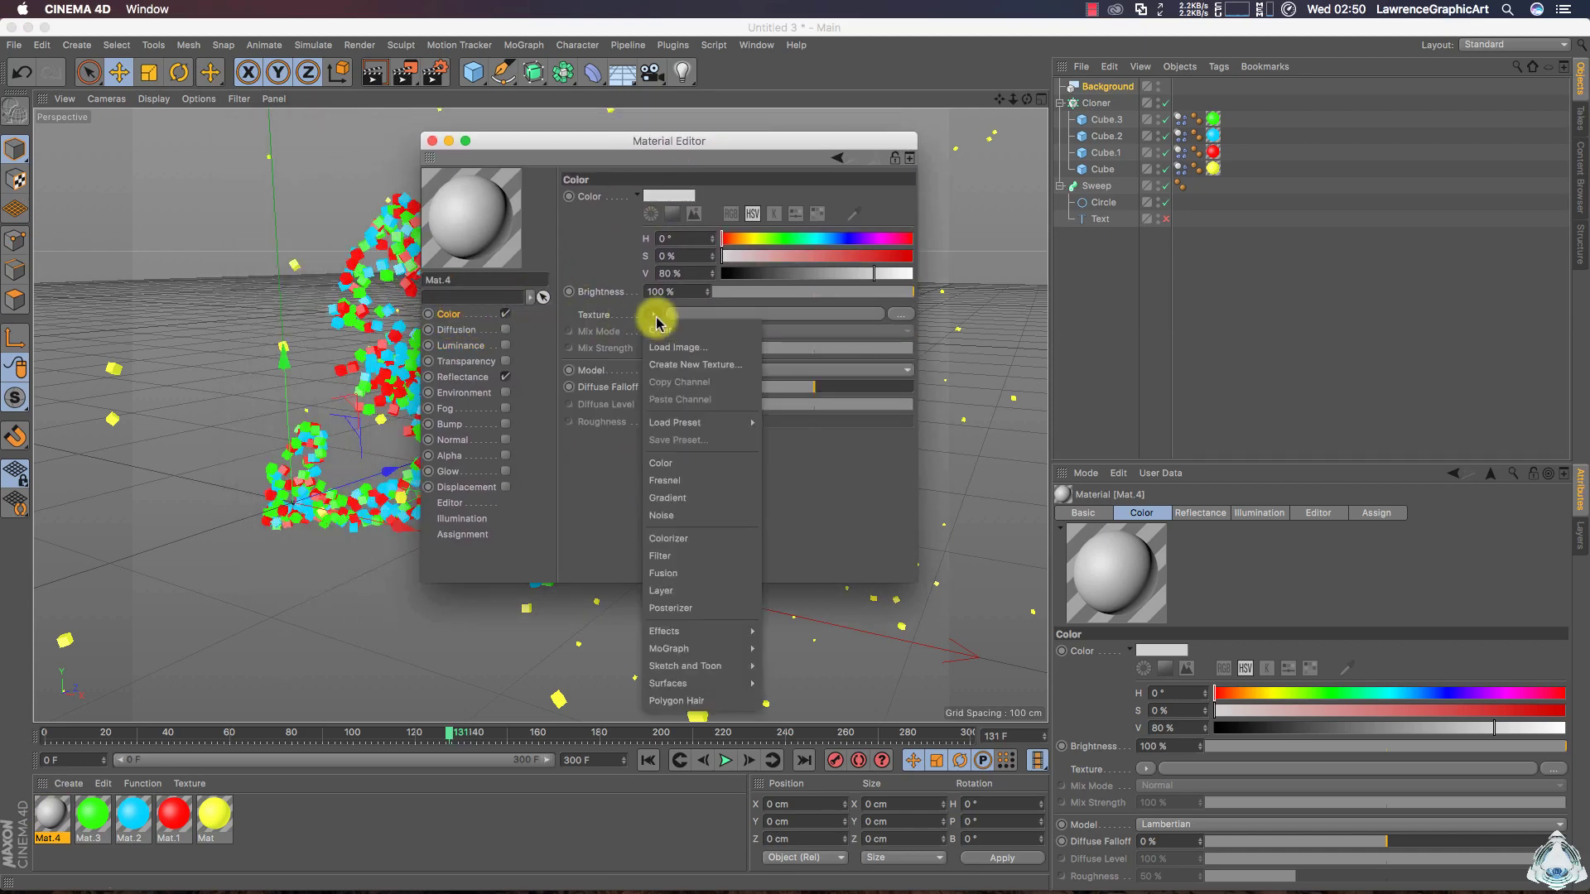
{"action": "left_click", "coordinate": [684, 505]}
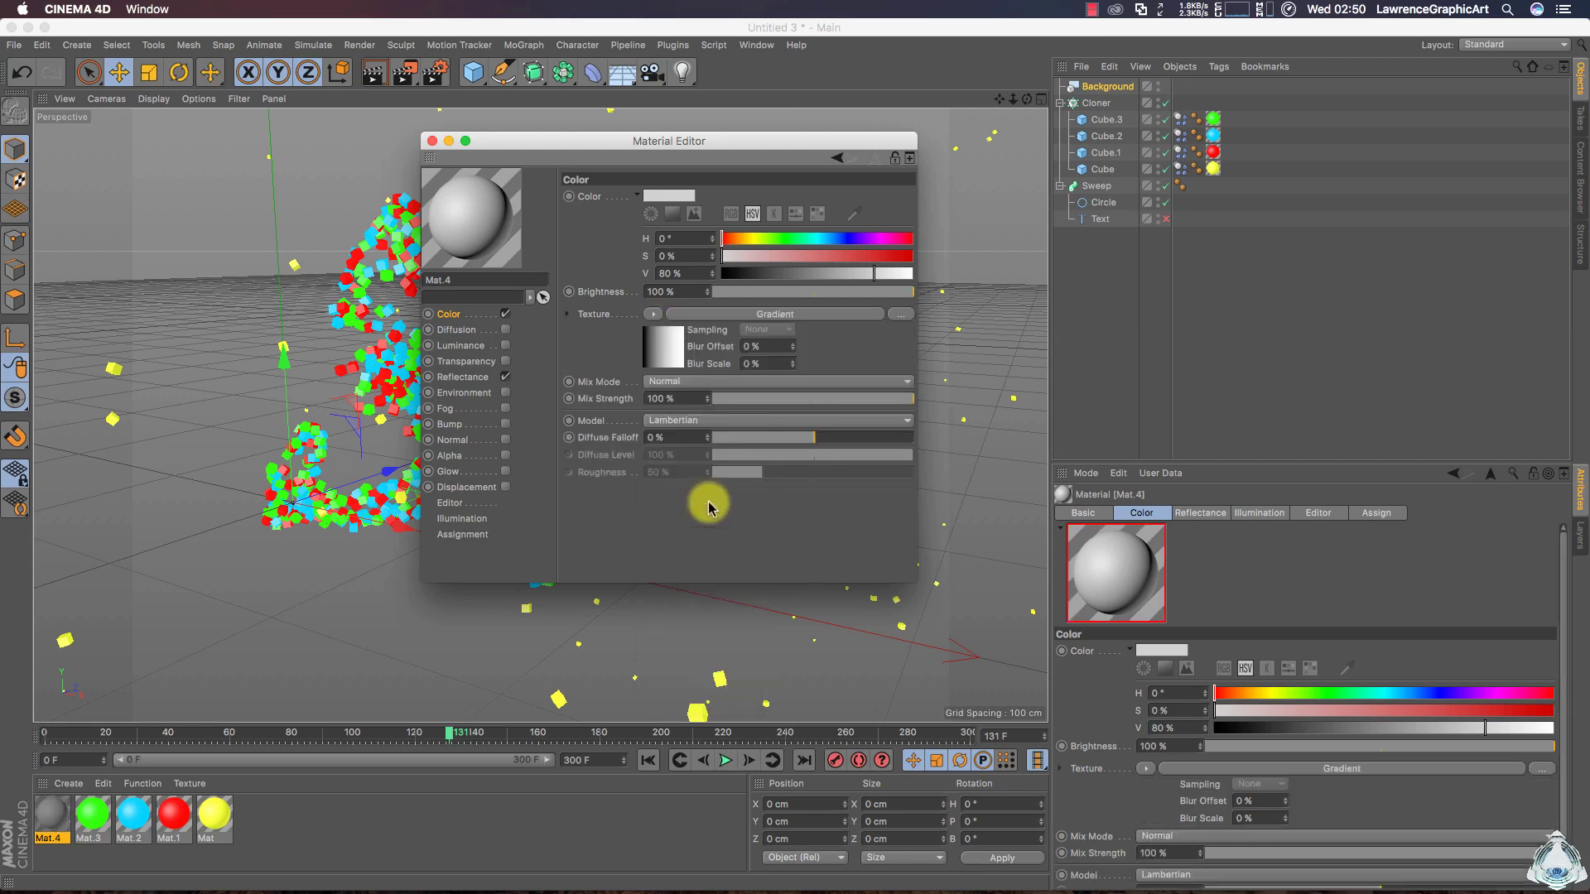
Set the gradient shader's type to 2D - Circular and invert its knots
{"action": "left_click", "coordinate": [729, 312]}
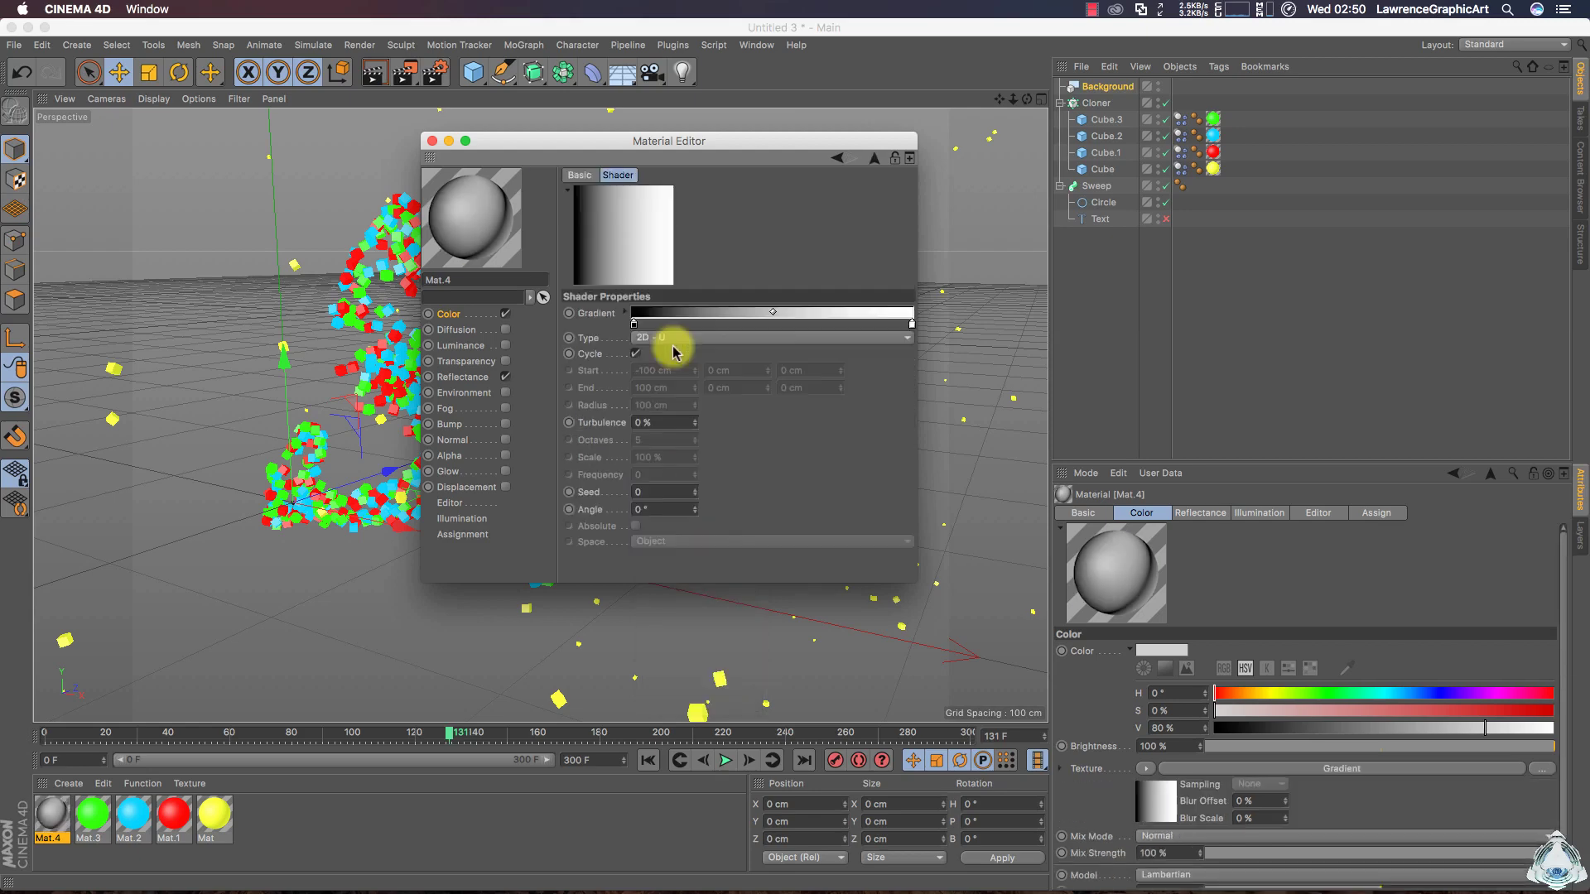
{"action": "left_click", "coordinate": [675, 337]}
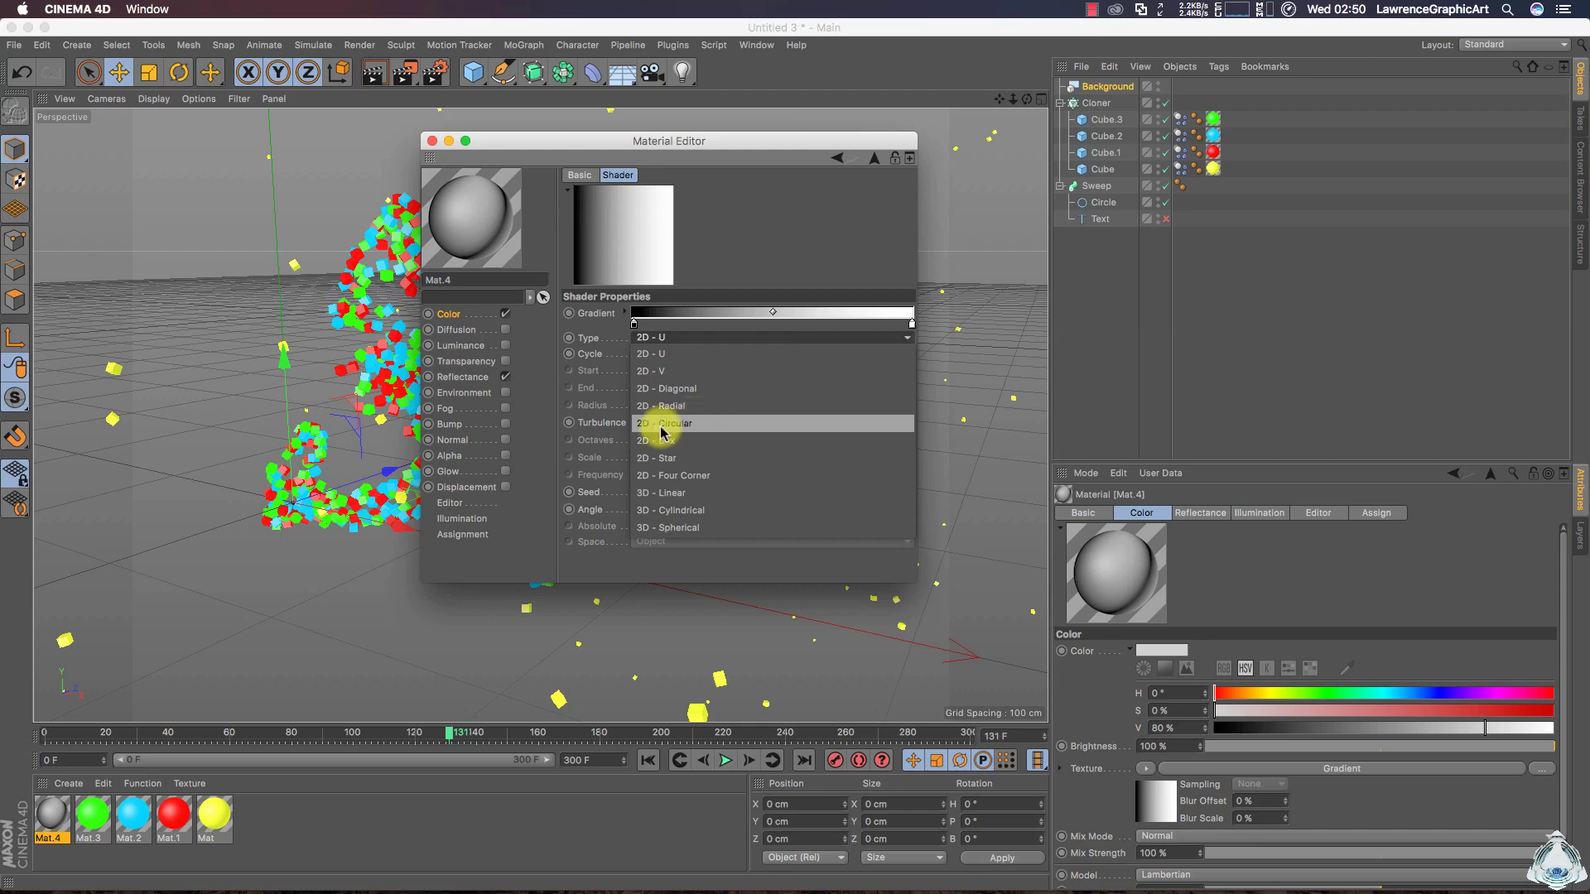
{"action": "left_click", "coordinate": [774, 423]}
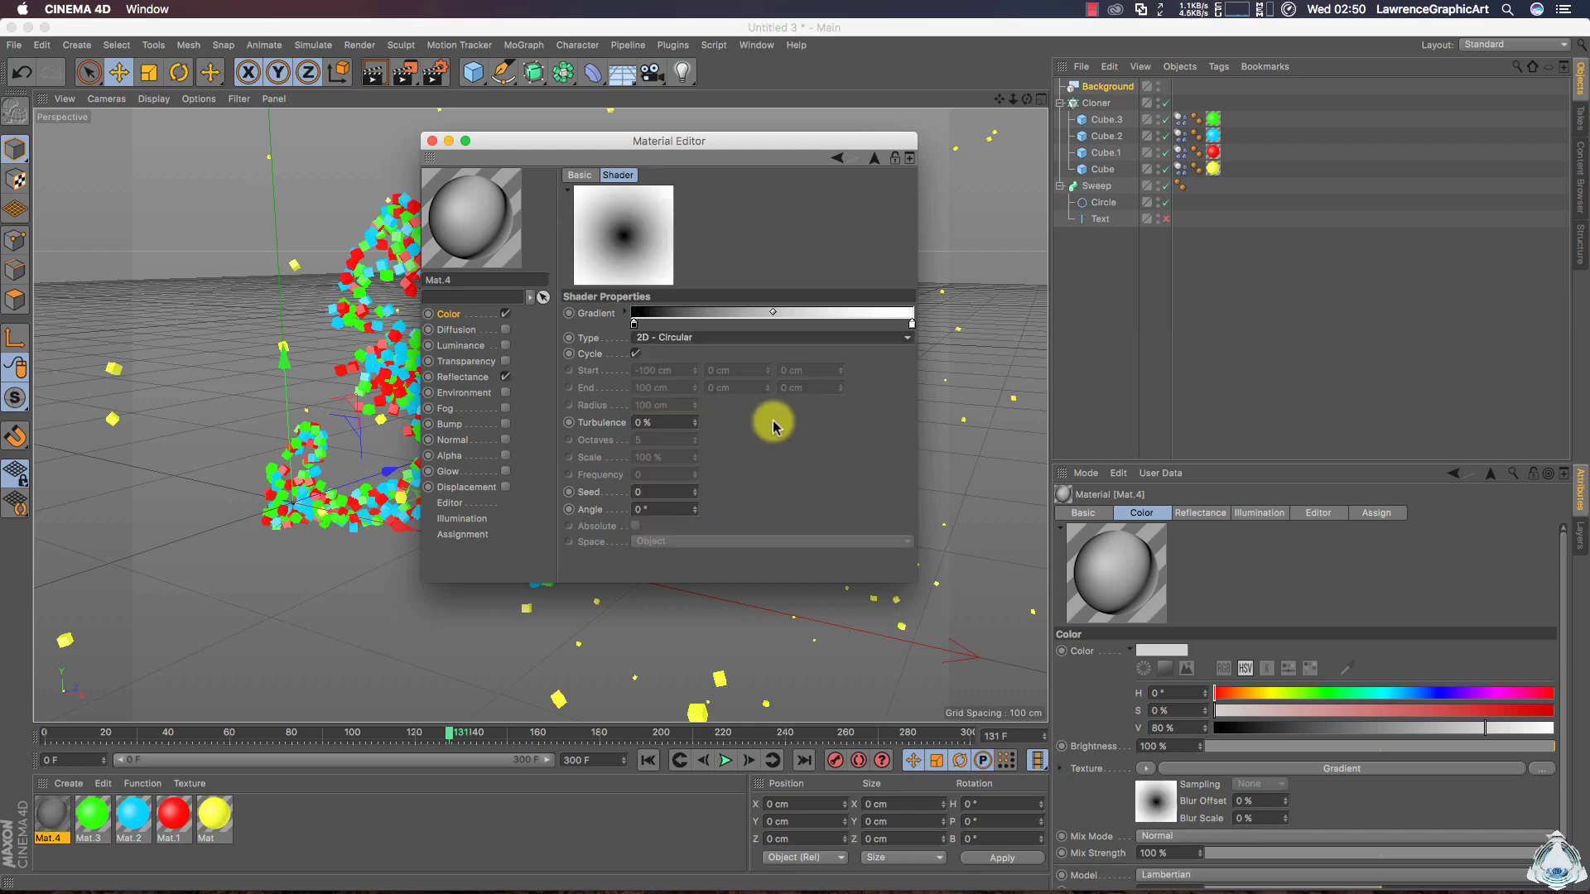
{"action": "right_click", "coordinate": [634, 327]}
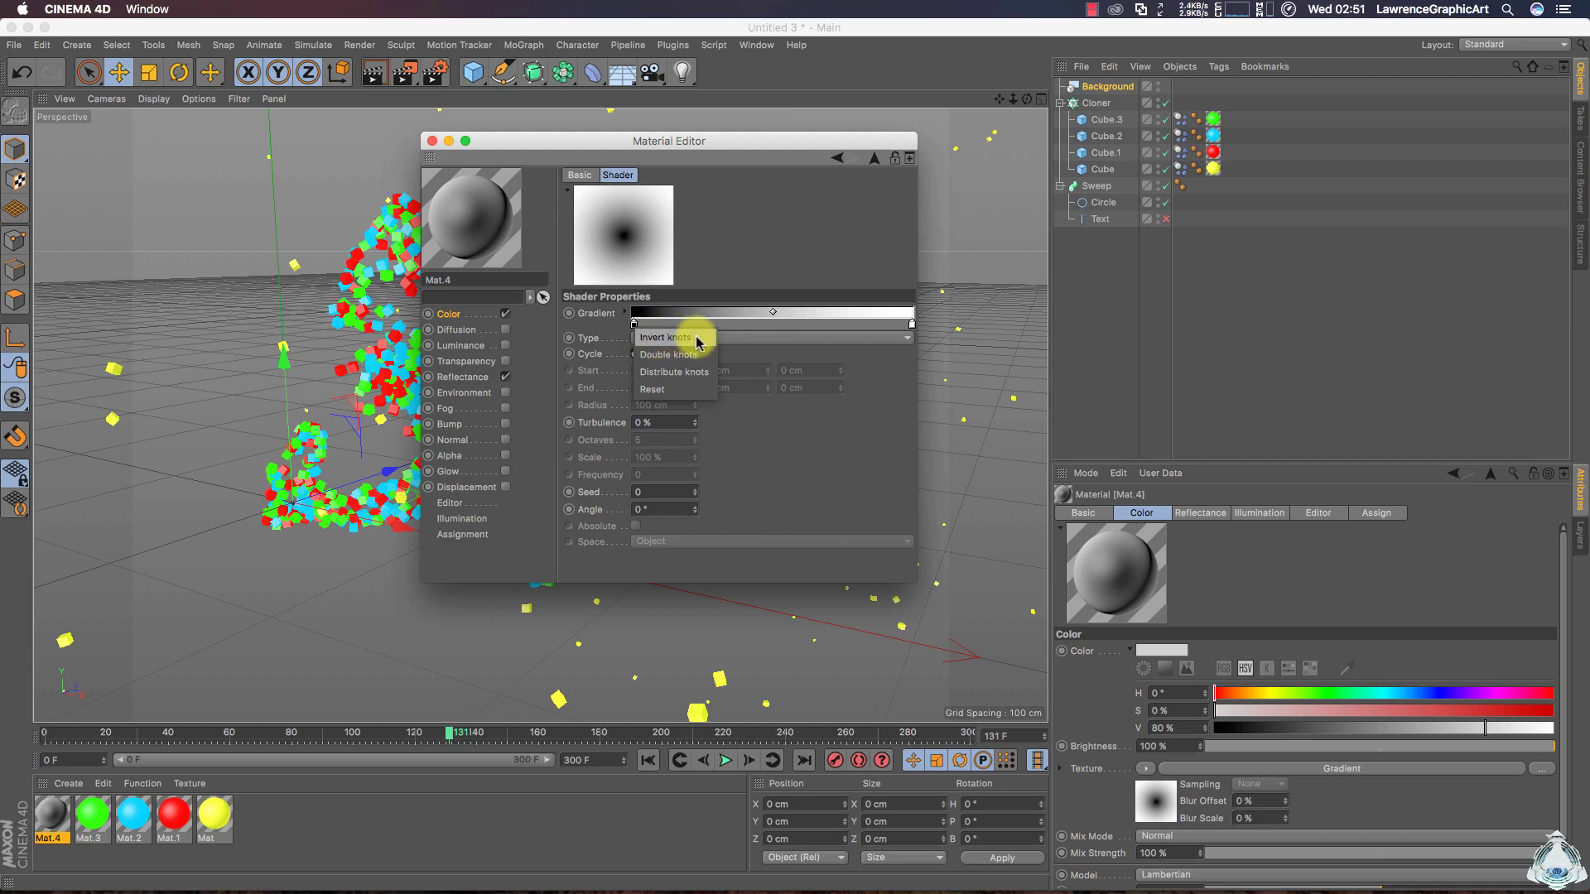
{"action": "left_click", "coordinate": [667, 338]}
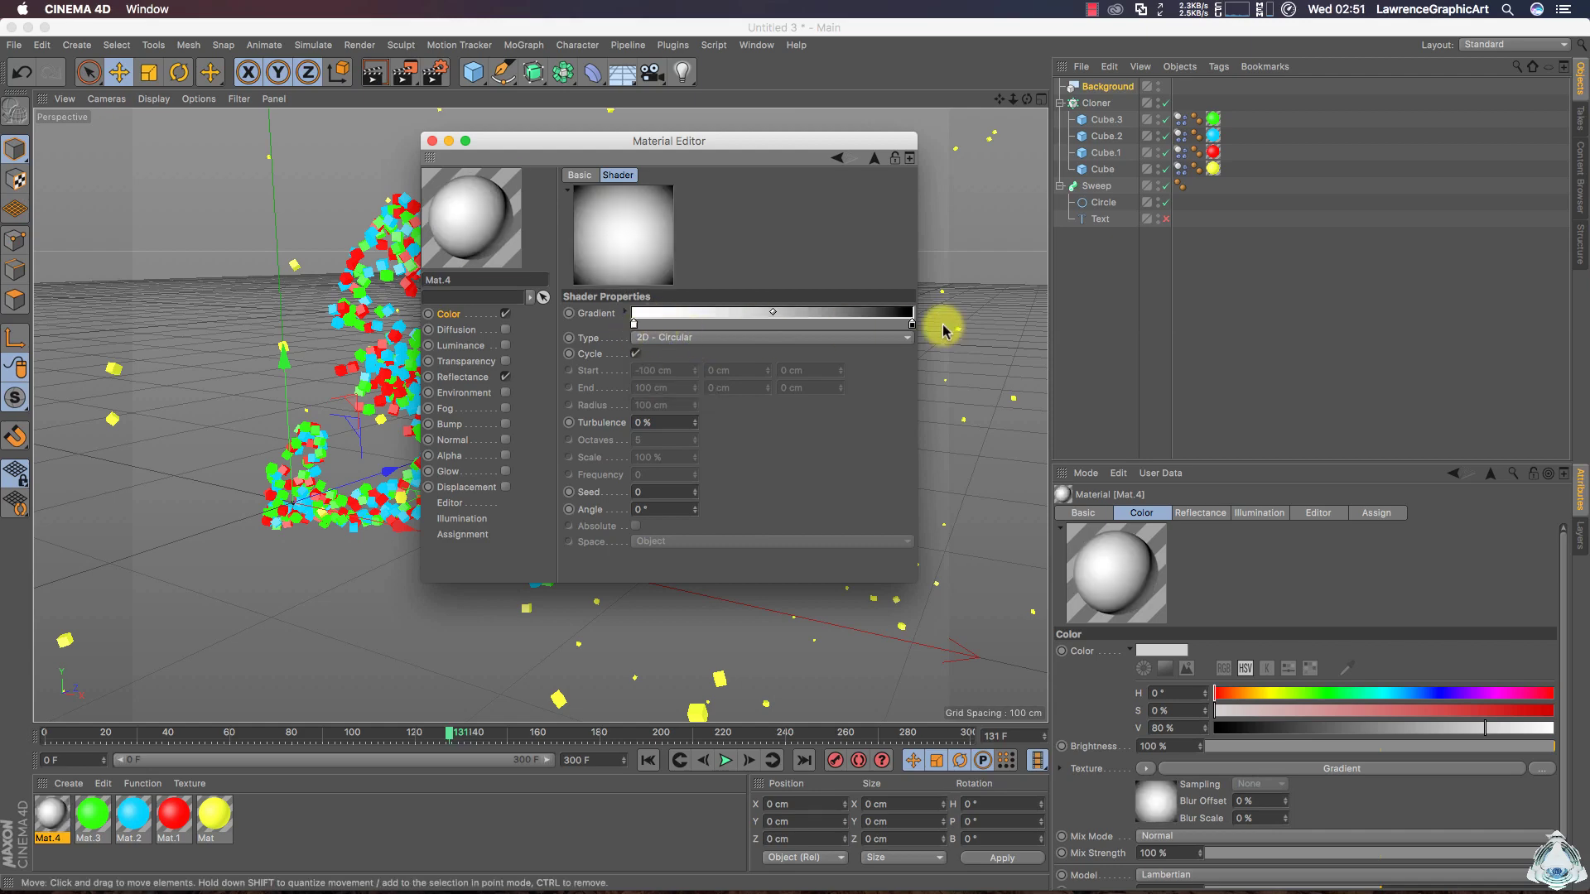
Set the gradient's start knot to yellow with H 57°, S 100%, V 100%
{"action": "double_click", "coordinate": [635, 328]}
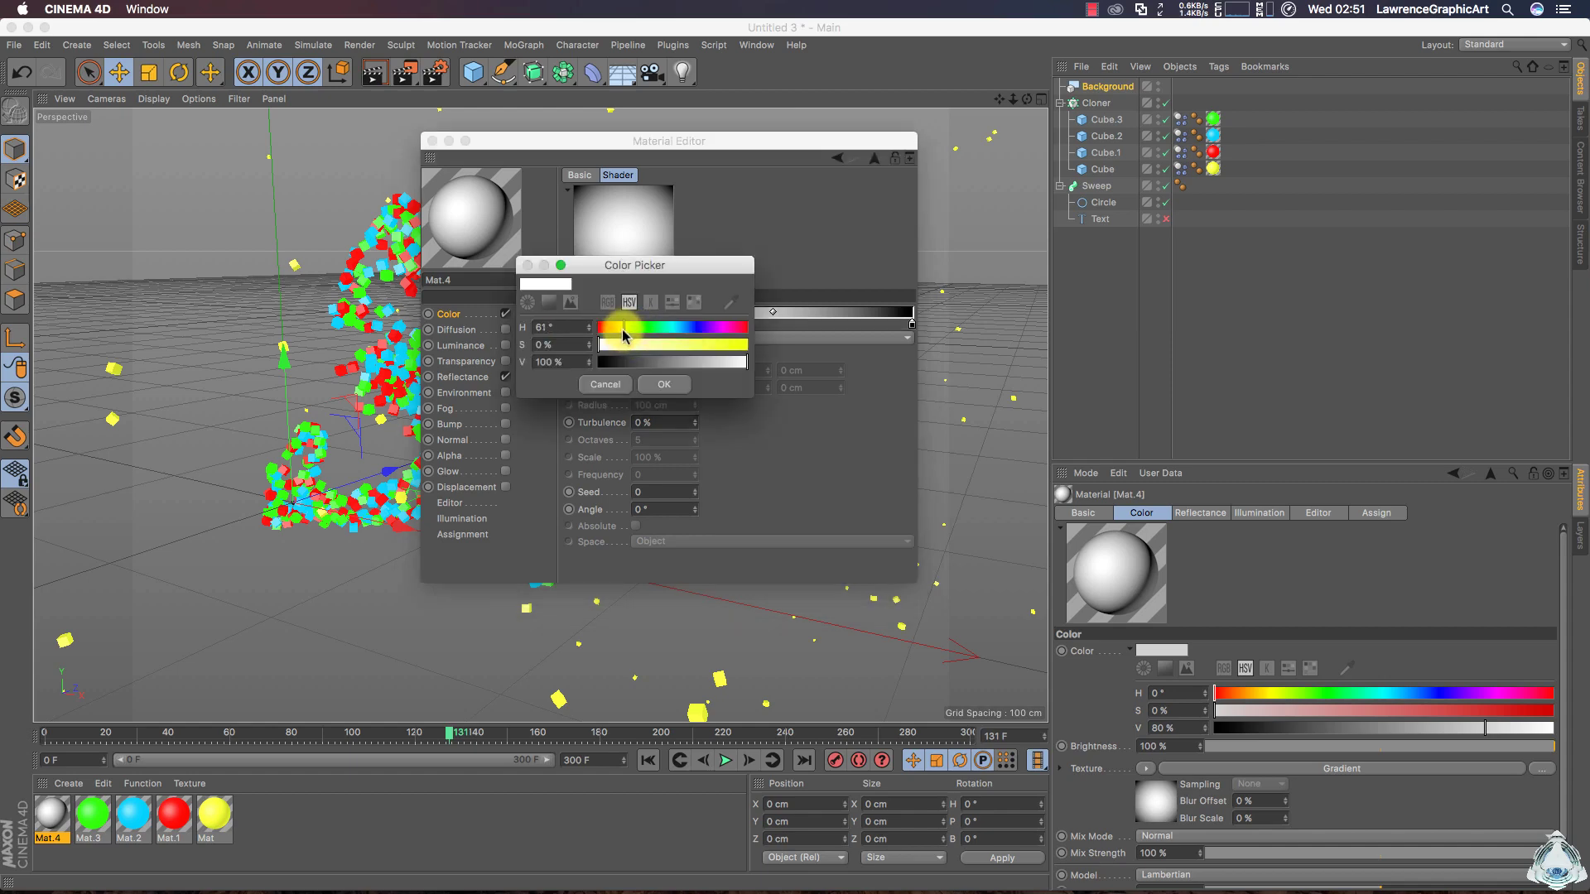
{"action": "left_click", "coordinate": [664, 384]}
{"action": "double_click", "coordinate": [635, 328]}
{"action": "left_click_drag", "start_coordinate": [612, 344], "coordinate": [757, 364]}
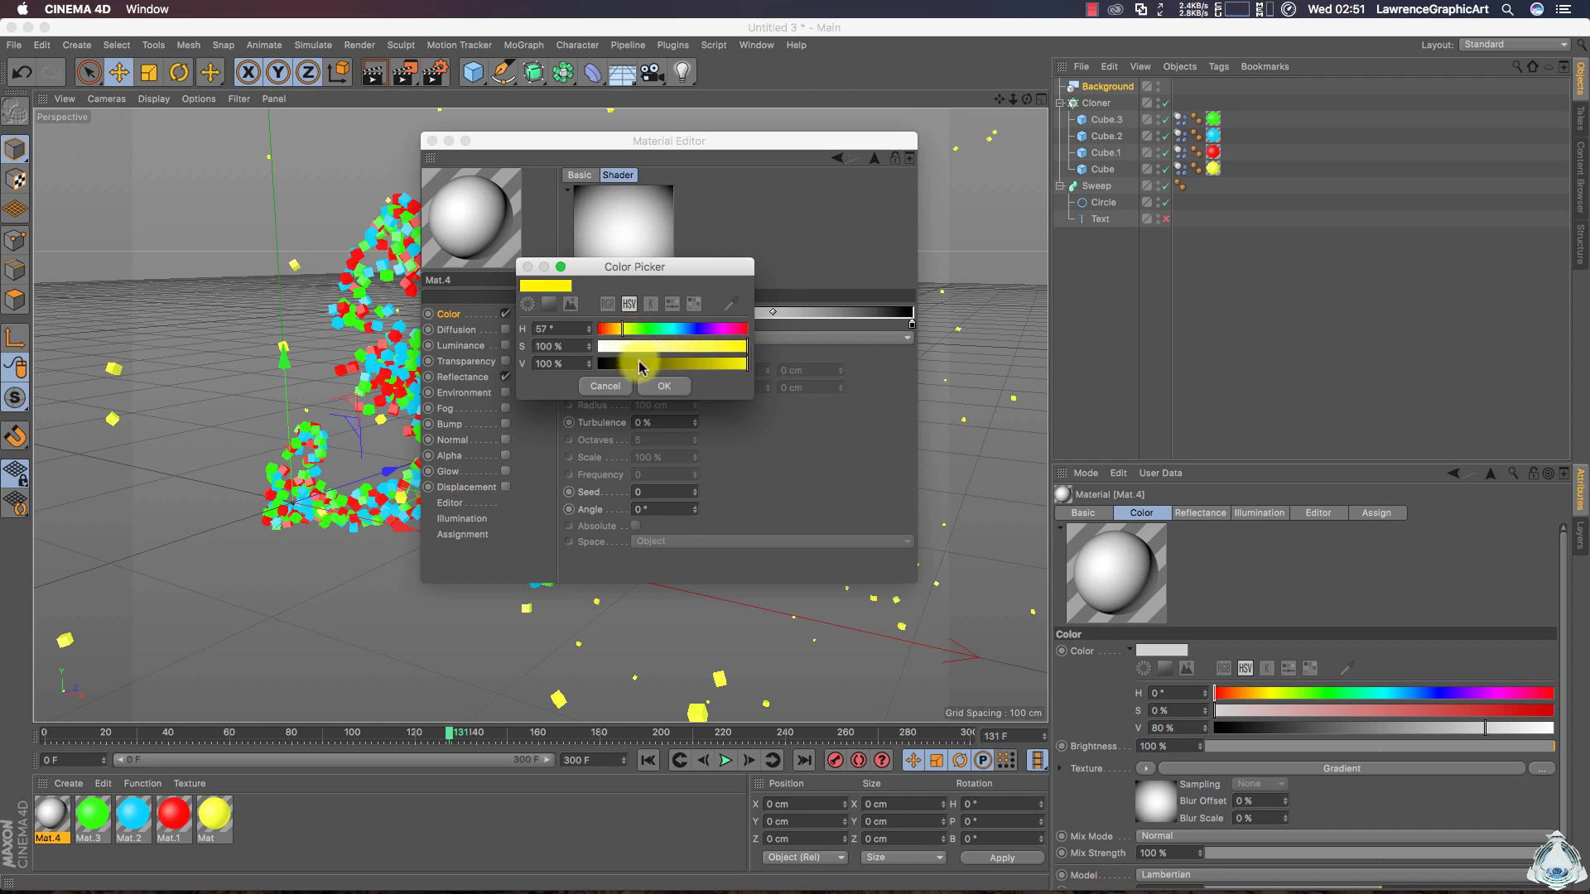
{"action": "left_click", "coordinate": [664, 385]}
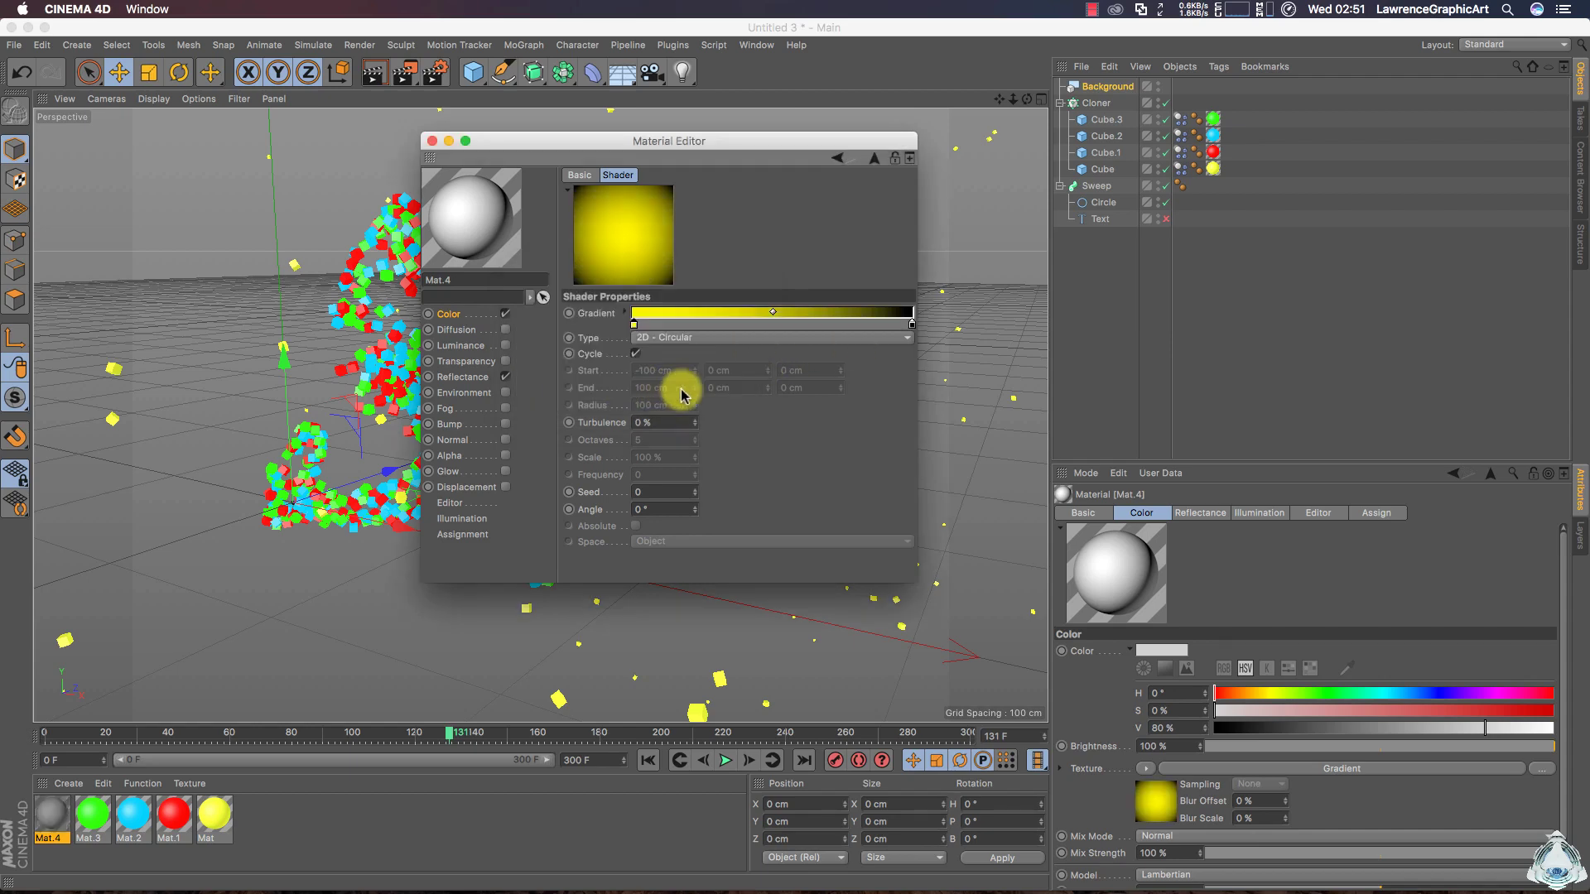
Set the gradient's end knot to orange with H 17°, S 100%, V 100%
{"action": "double_click", "coordinate": [911, 324]}
{"action": "left_click_drag", "start_coordinate": [884, 341], "coordinate": [1103, 345]}
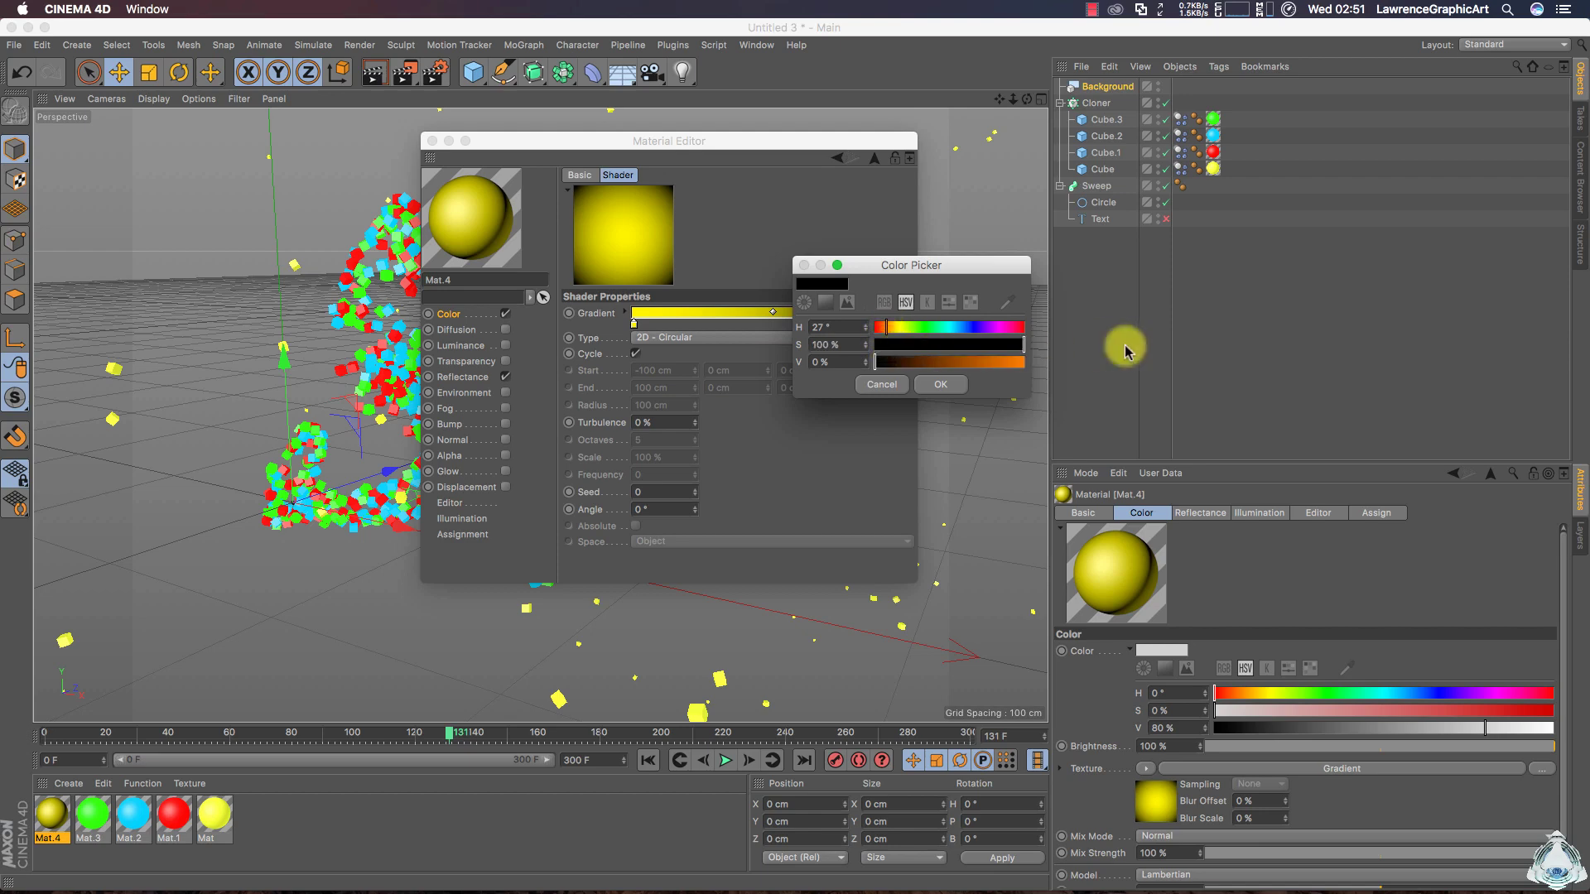
{"action": "left_click_drag", "start_coordinate": [1004, 365], "coordinate": [1057, 365]}
{"action": "left_click_drag", "start_coordinate": [884, 329], "coordinate": [881, 331]}
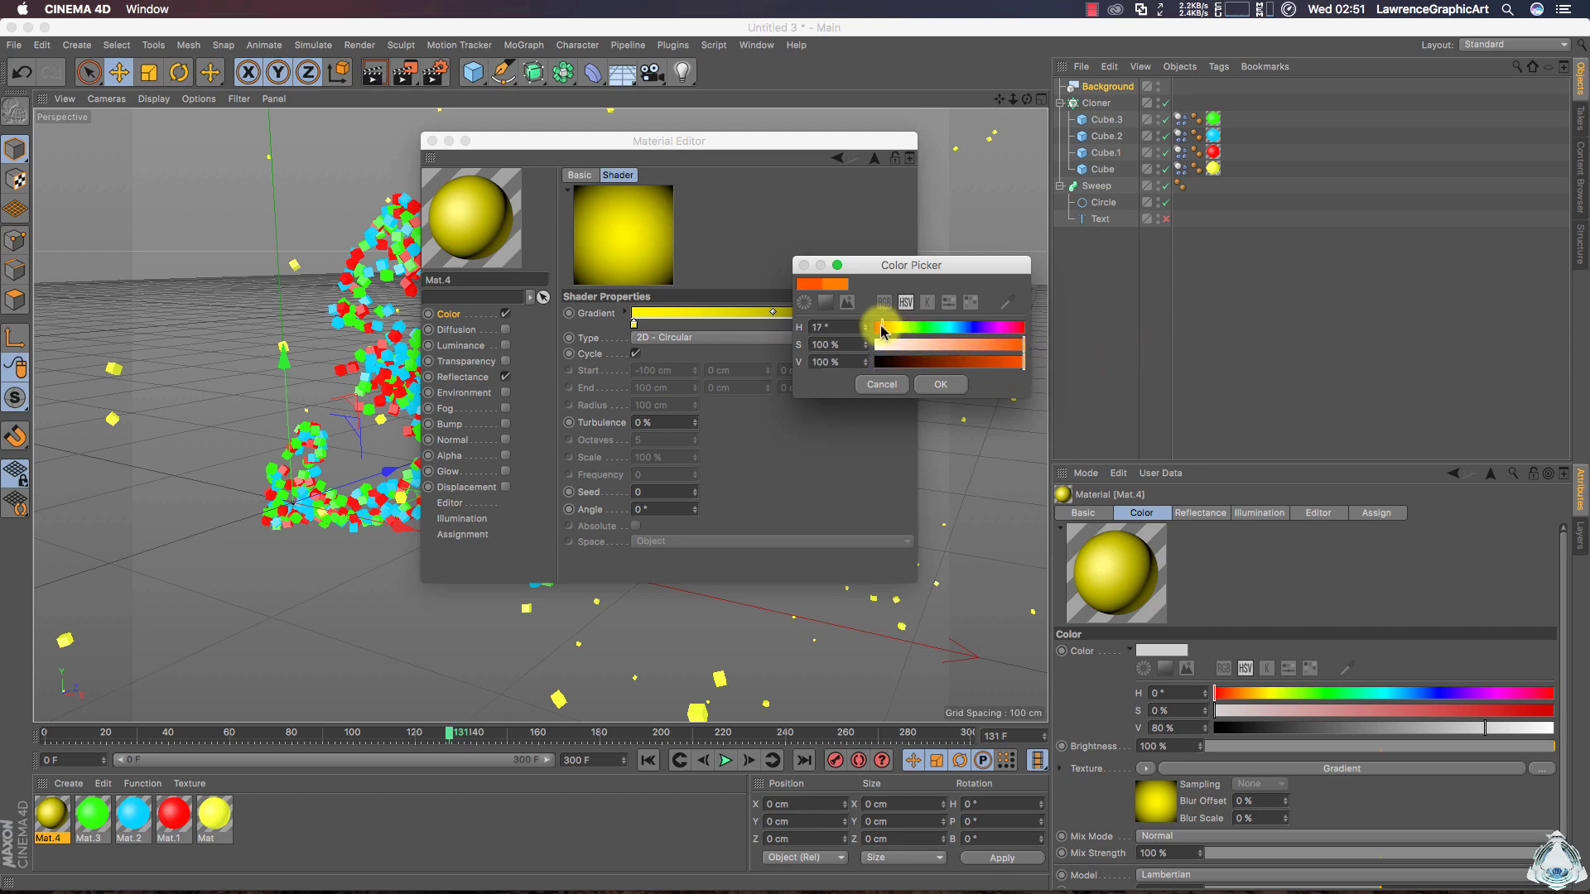
{"action": "left_click", "coordinate": [937, 385]}
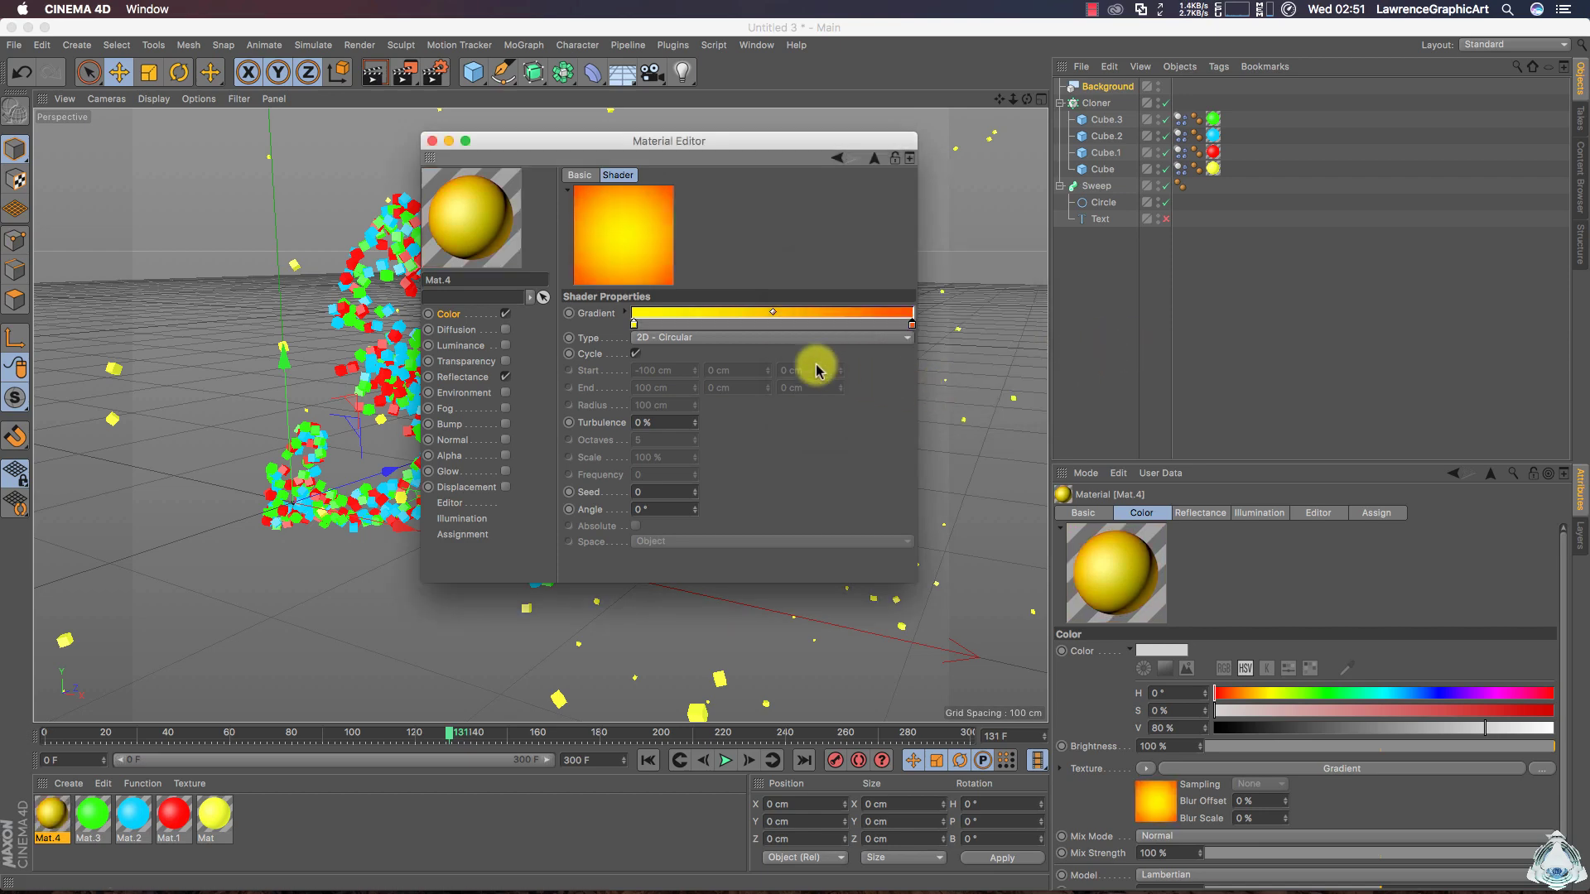
Shift the gradient's yellow start knot to a hue of about 52° and move the orange end knot slightly inward
{"action": "double_click", "coordinate": [634, 325]}
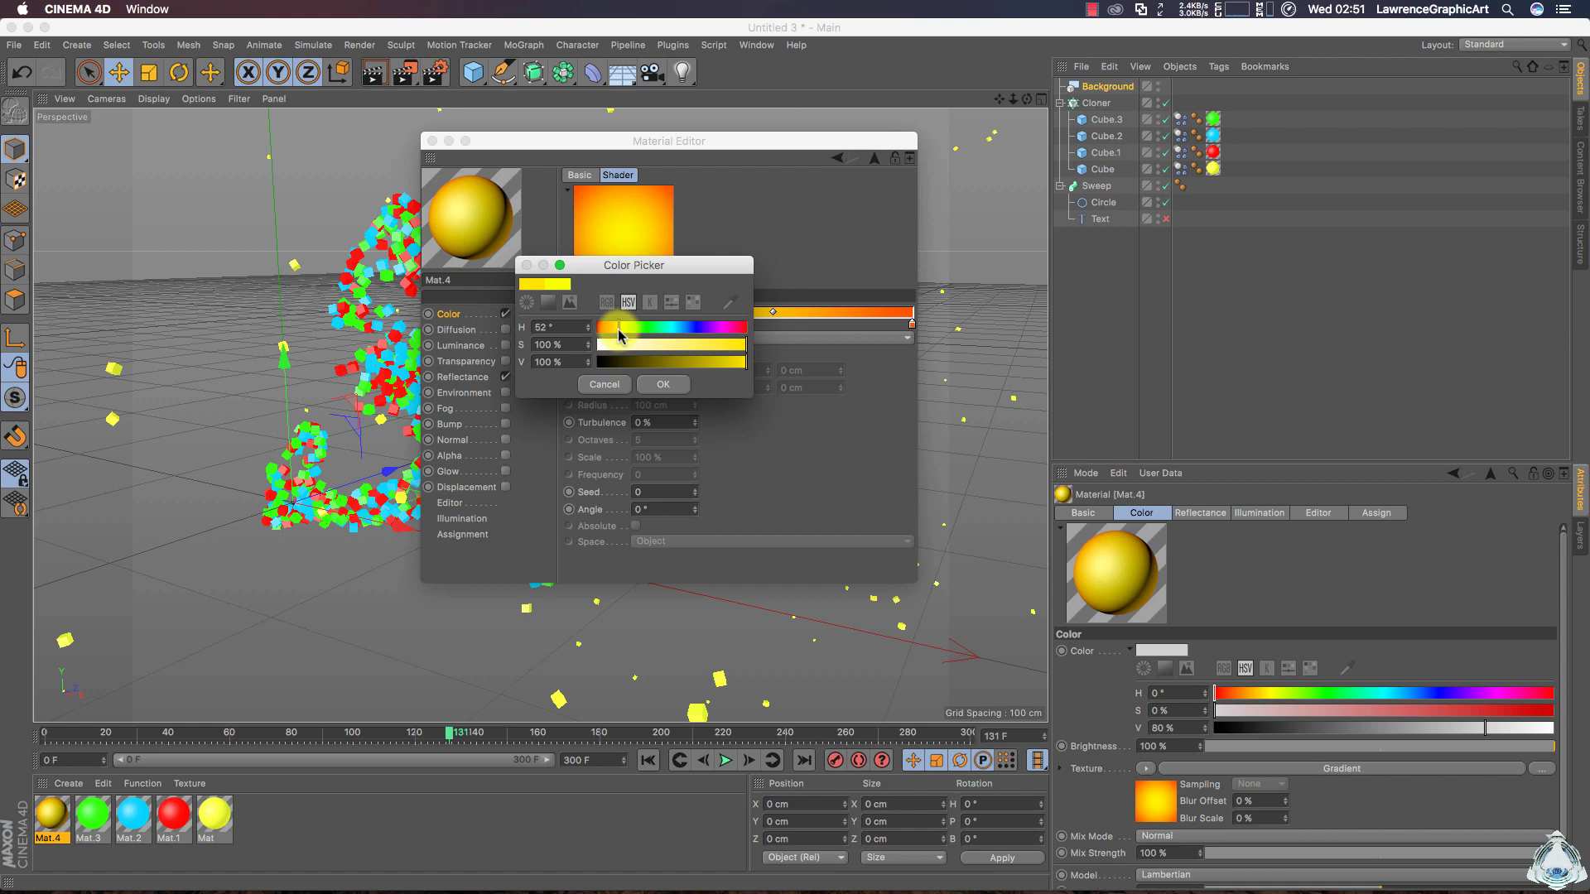
{"action": "left_click", "coordinate": [663, 385]}
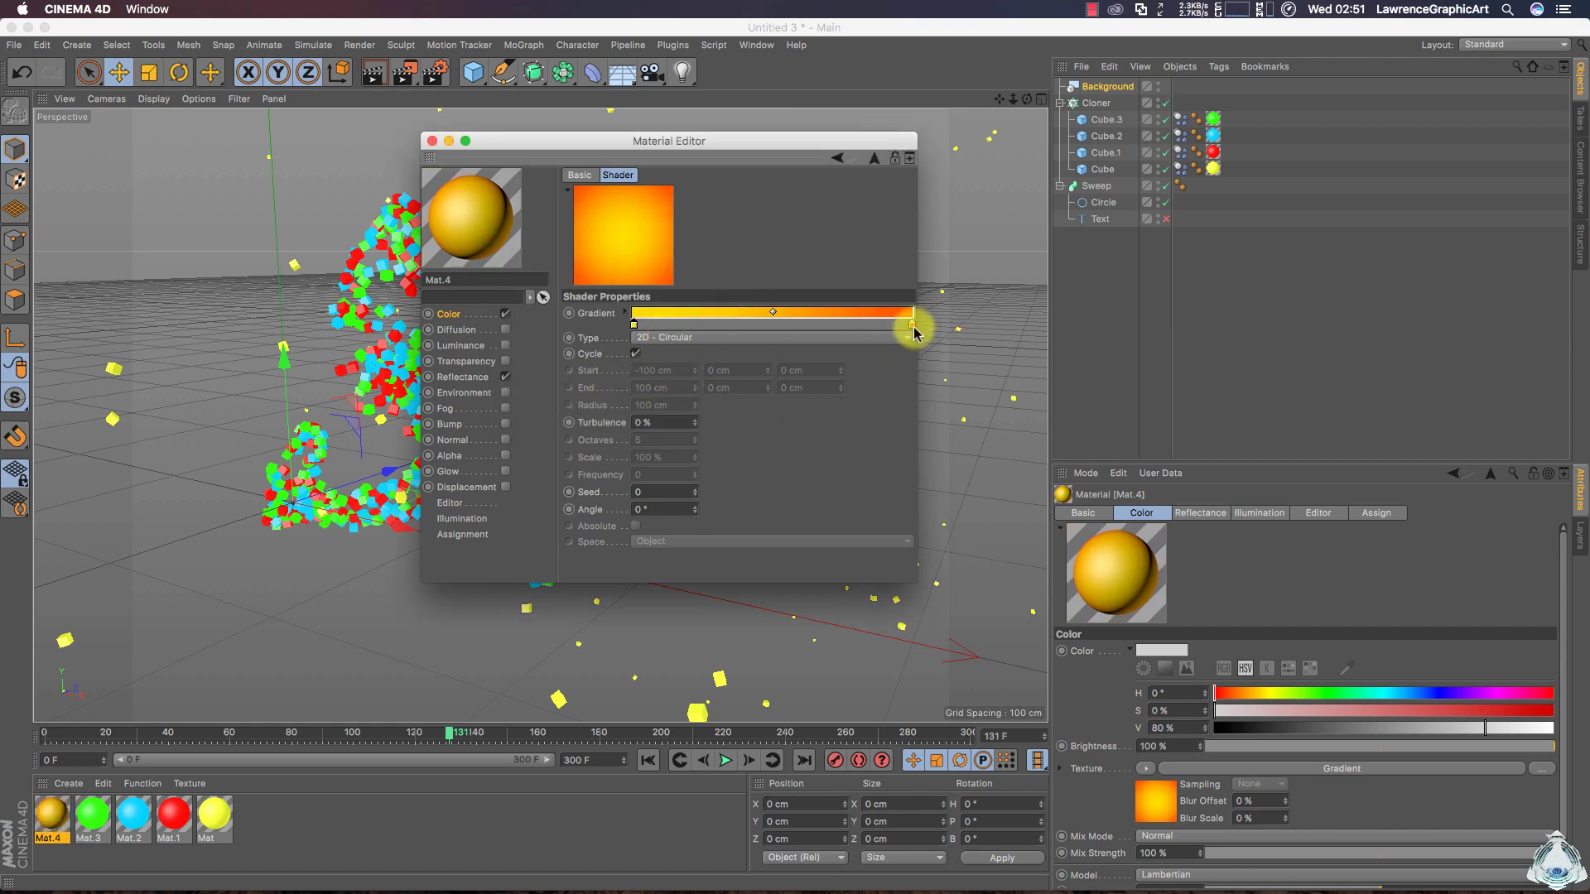
{"action": "left_click_drag", "start_coordinate": [912, 329], "coordinate": [884, 324]}
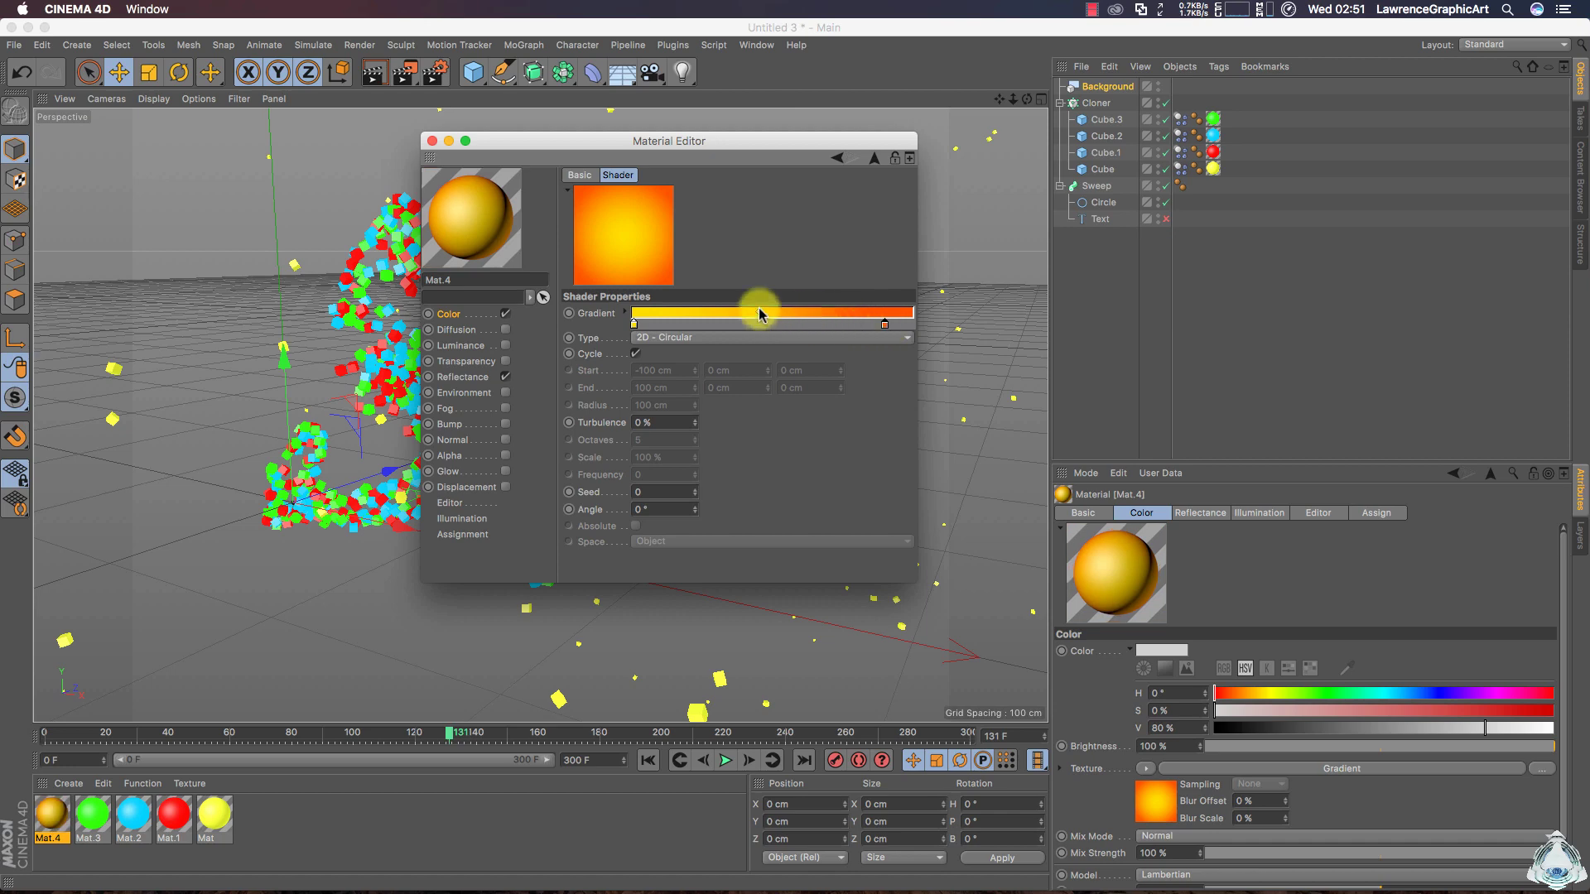
{"action": "left_click_drag", "start_coordinate": [885, 328], "coordinate": [868, 328]}
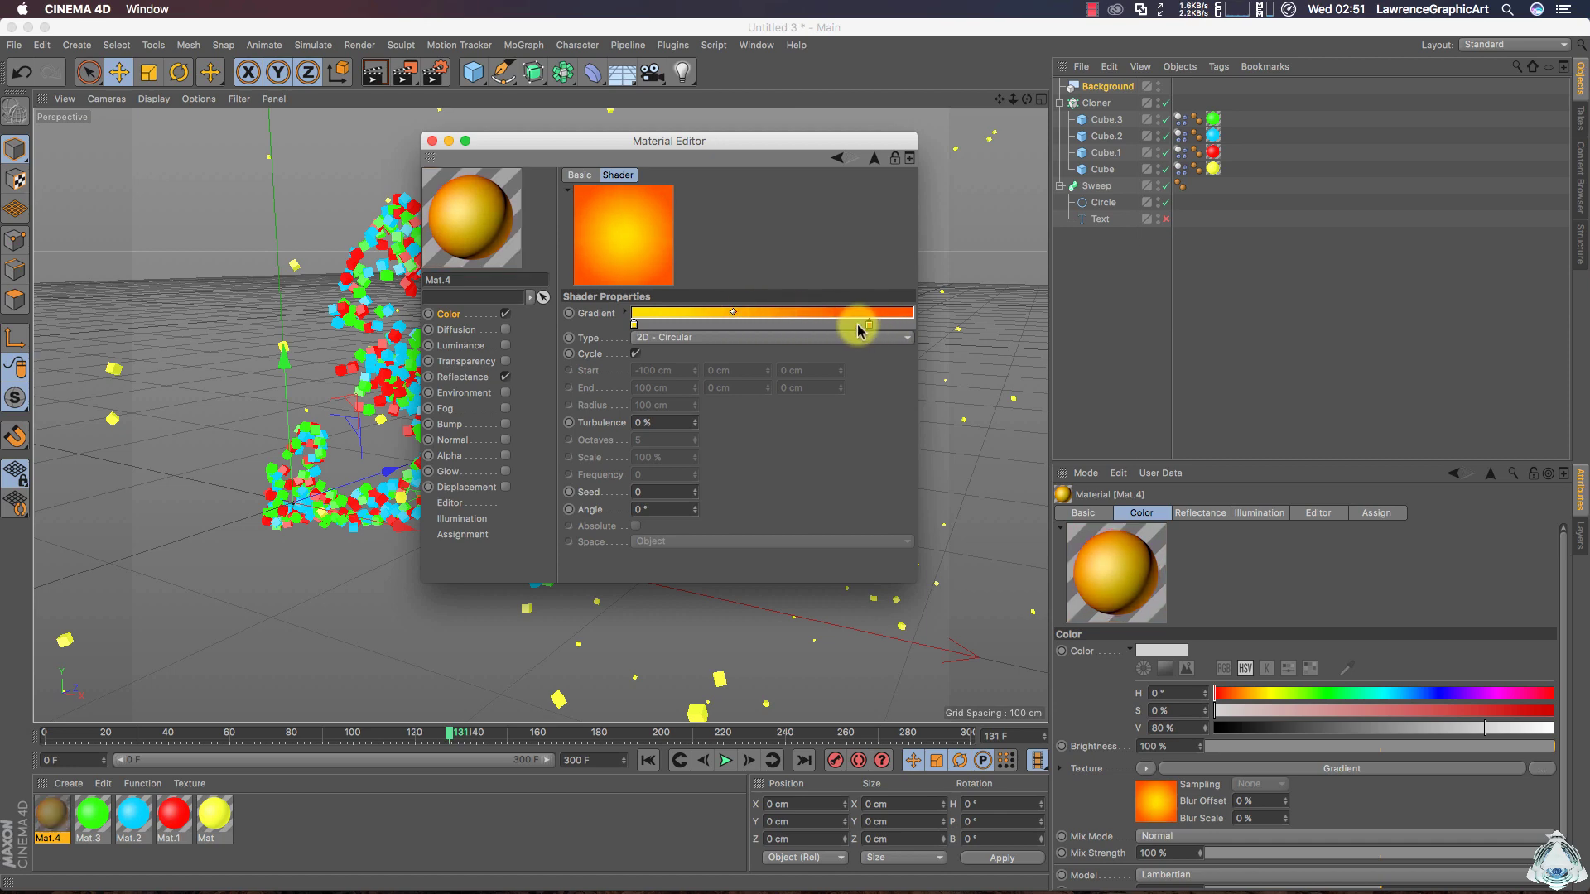
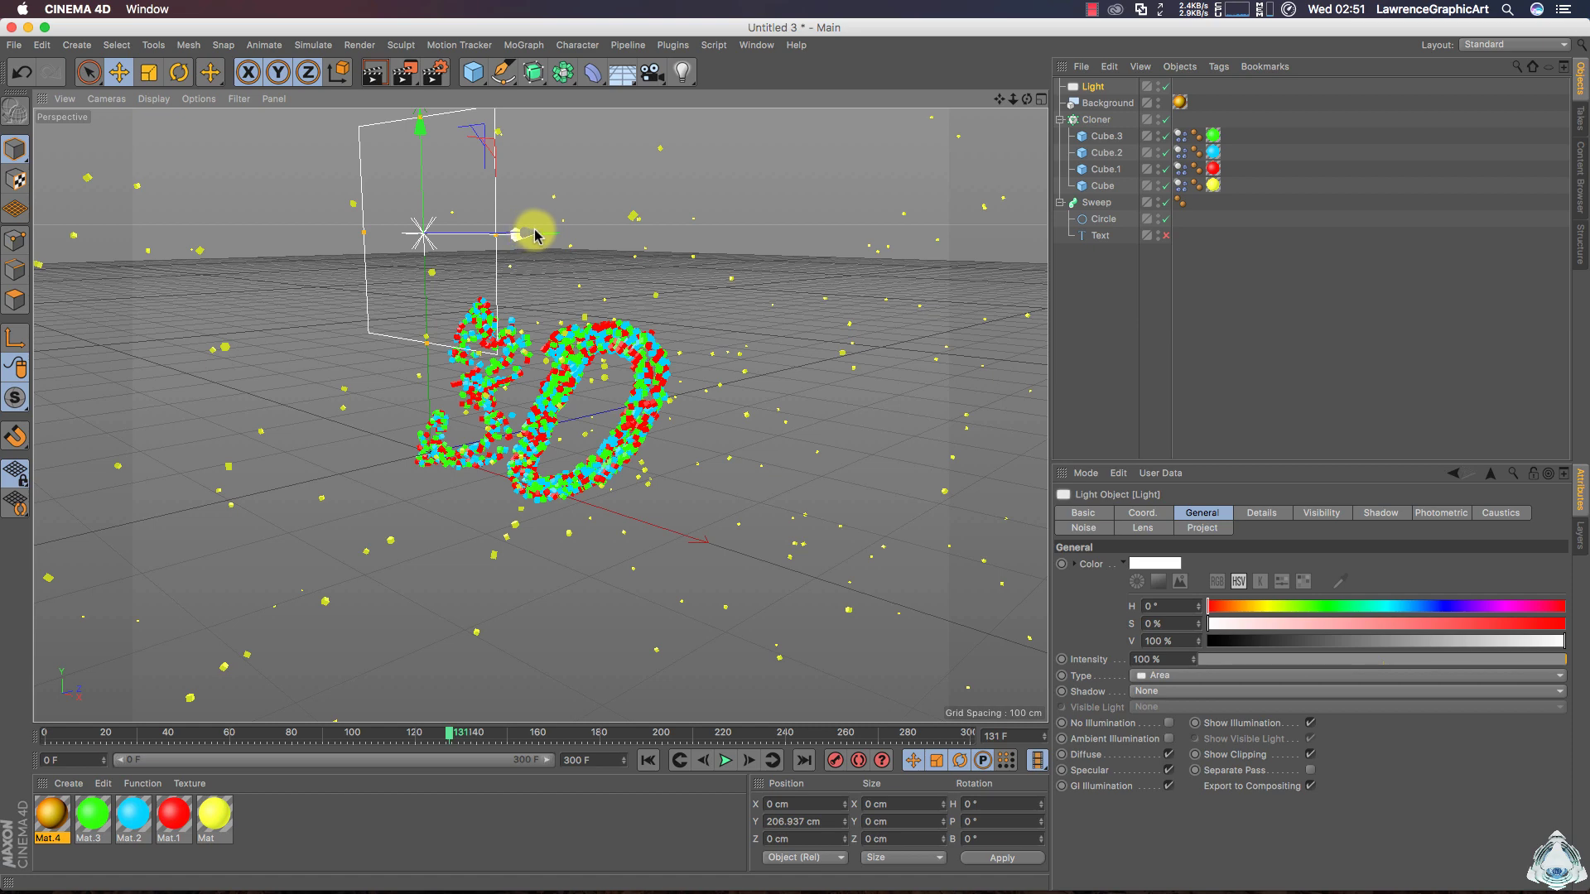
Move the area light to about Y 220.5 cm and Z -114.7 cm
{"action": "left_click_drag", "start_coordinate": [1027, 98], "coordinate": [667, 166]}
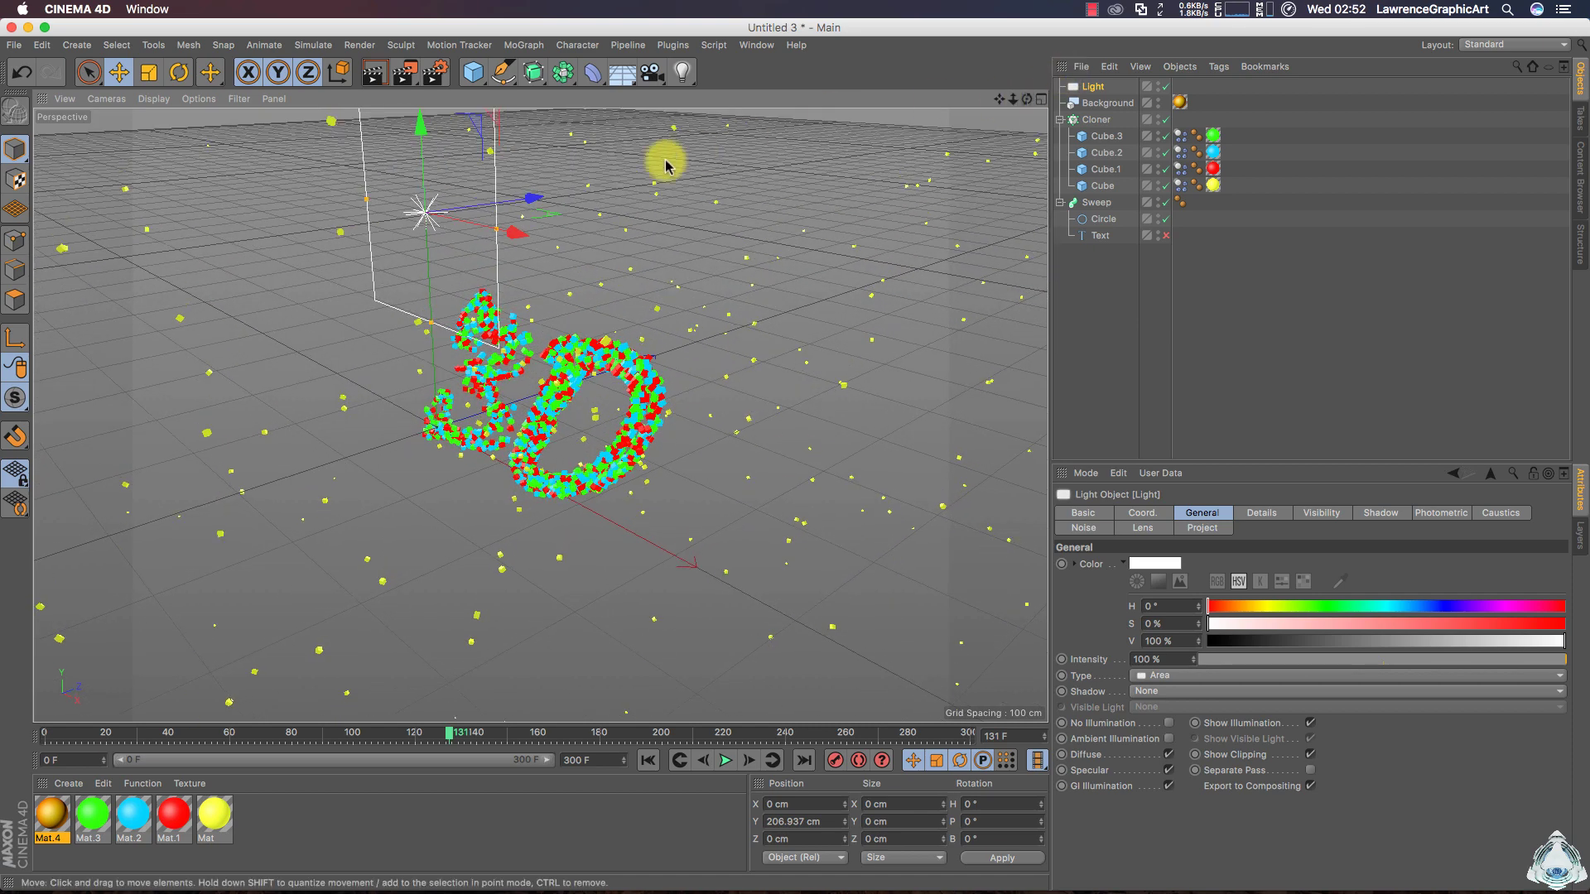
{"action": "left_click_drag", "start_coordinate": [532, 196], "coordinate": [291, 117]}
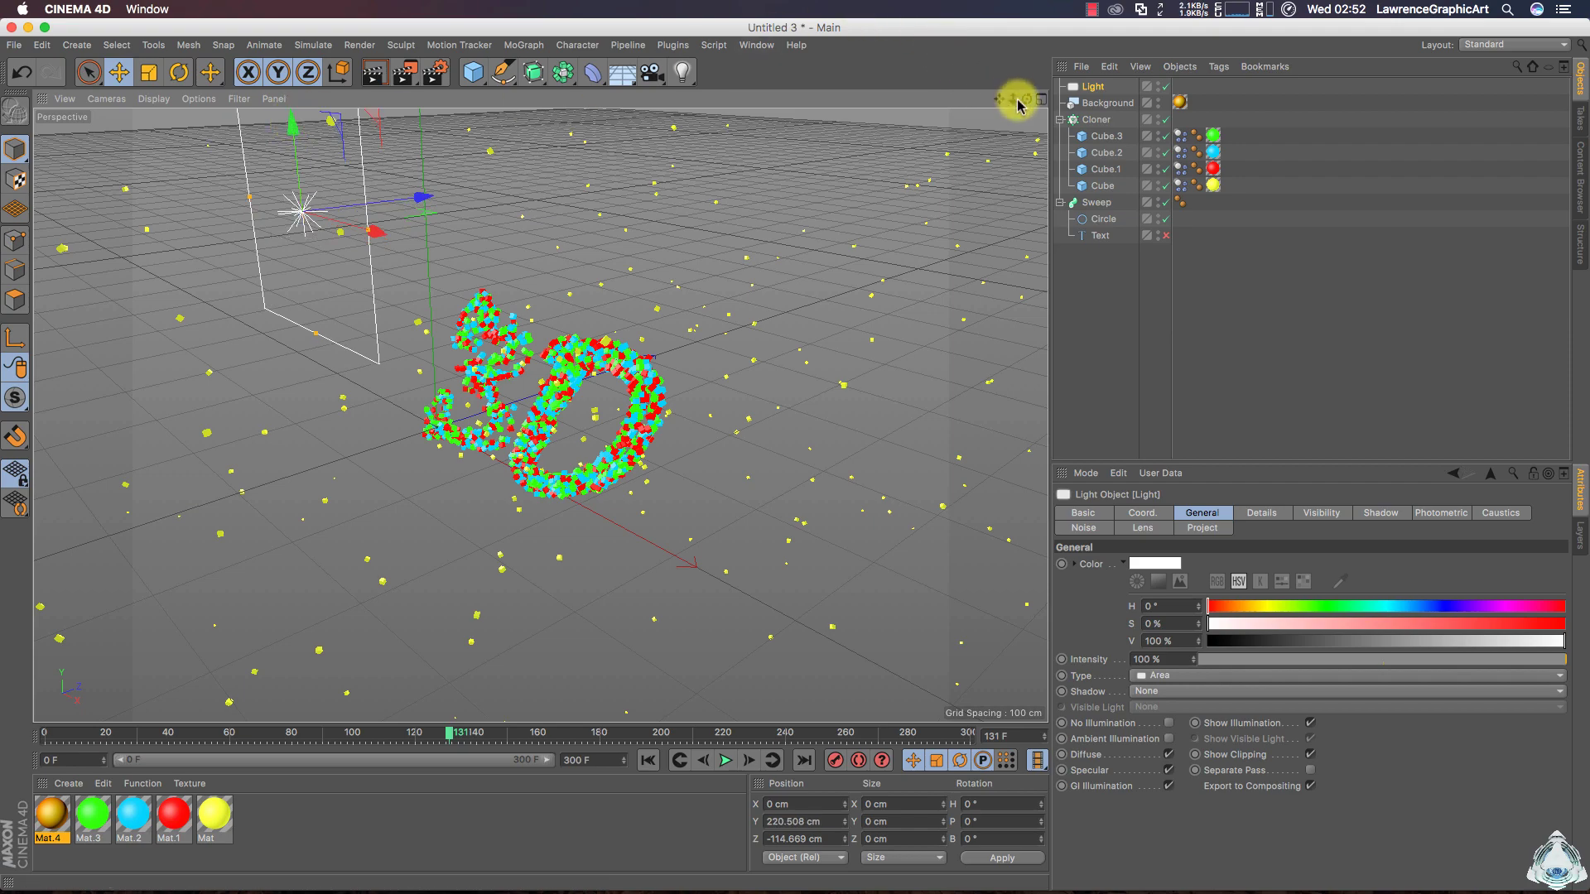
{"action": "left_click_drag", "start_coordinate": [1019, 103], "coordinate": [1022, 99]}
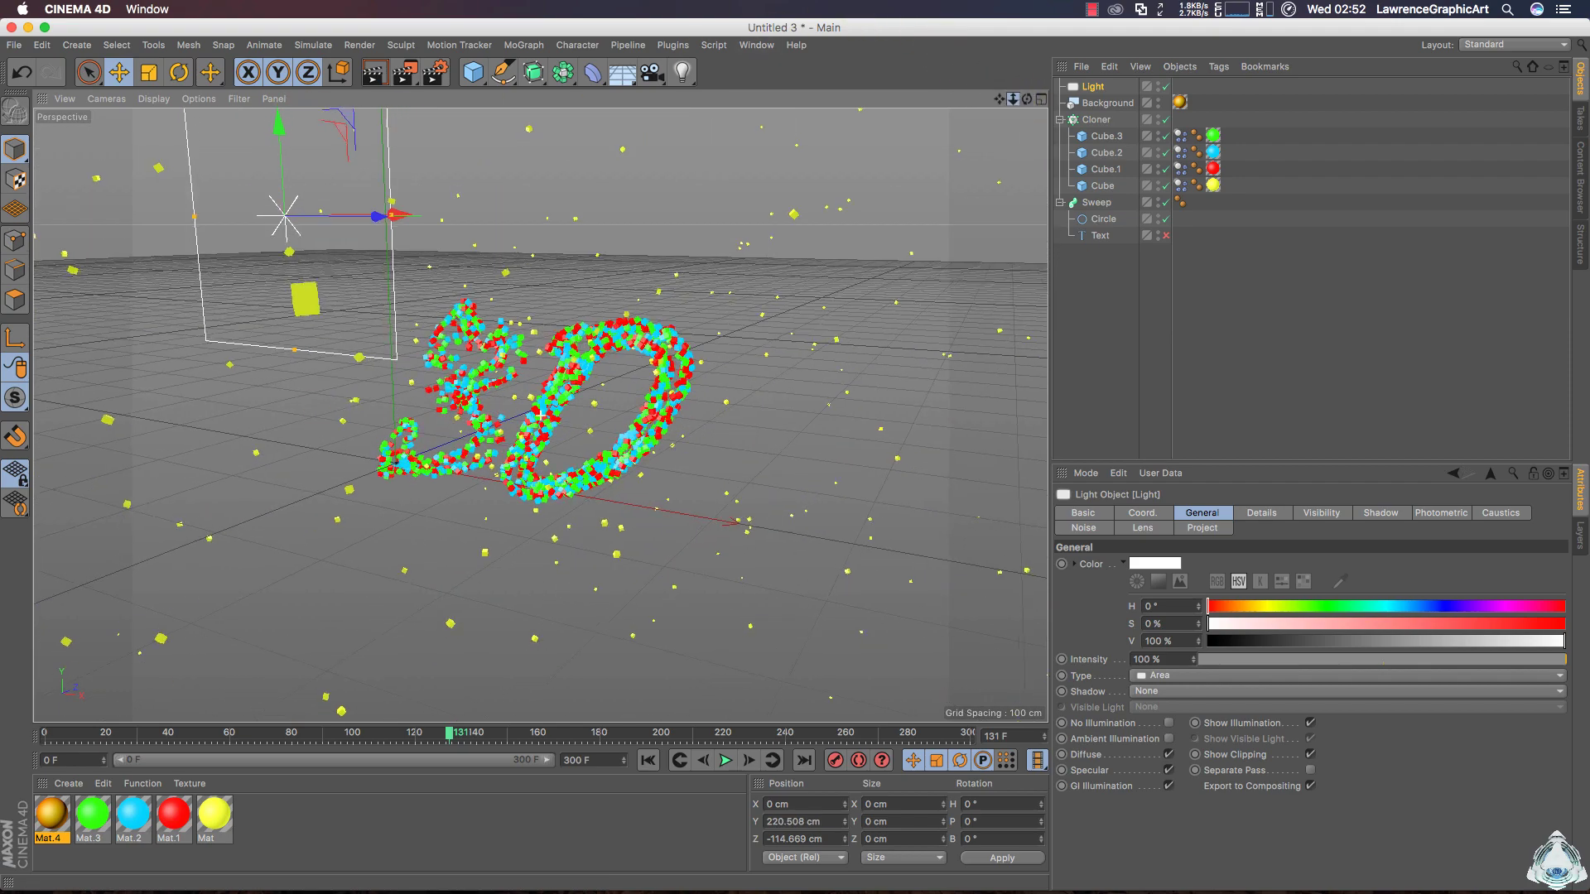
Add a camera at about X 377, Y 132, Z -222 cm with a 44° heading and record its keyframe at frame 0
{"action": "scroll", "coordinate": [539, 411], "scroll_direction": "up", "scroll_amount": 6}
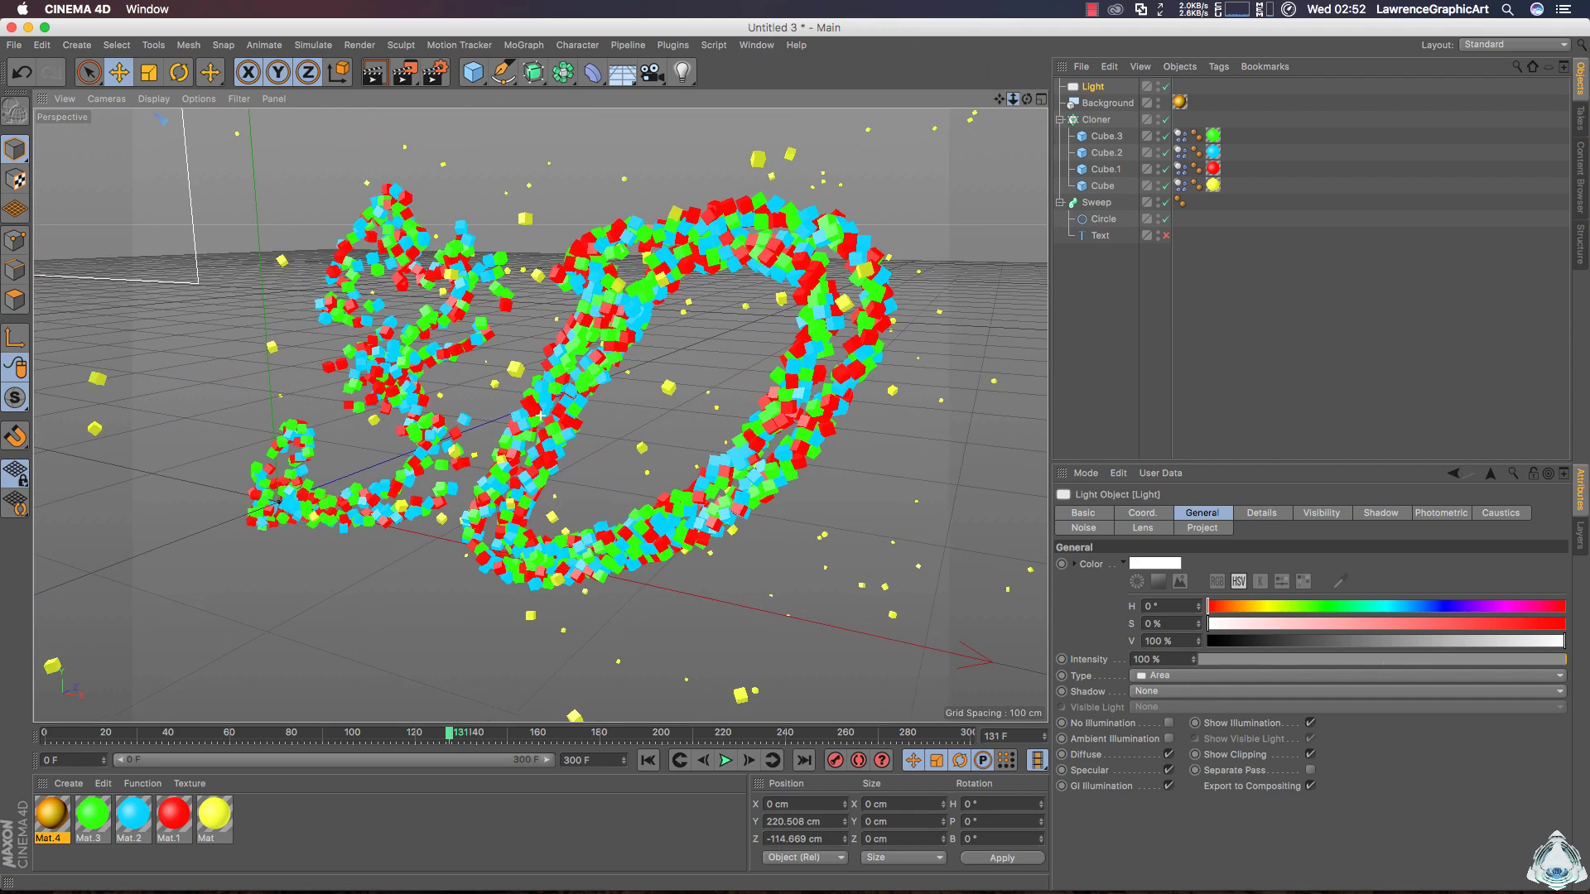
{"action": "left_click_drag", "start_coordinate": [1002, 100], "coordinate": [933, 190]}
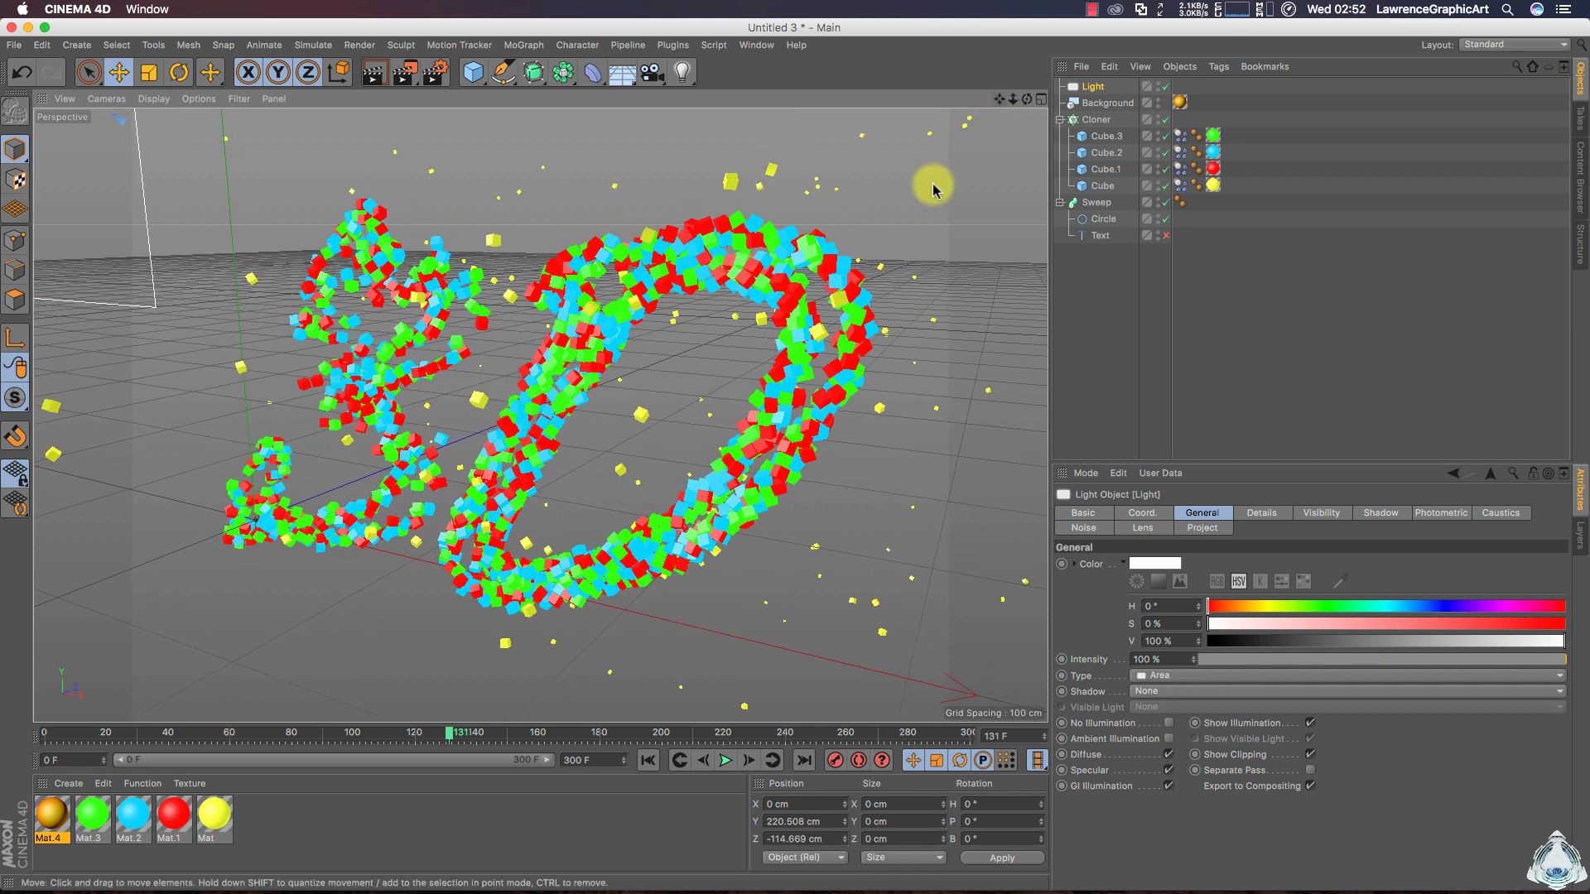
{"action": "left_click_drag", "start_coordinate": [451, 739], "coordinate": [143, 739]}
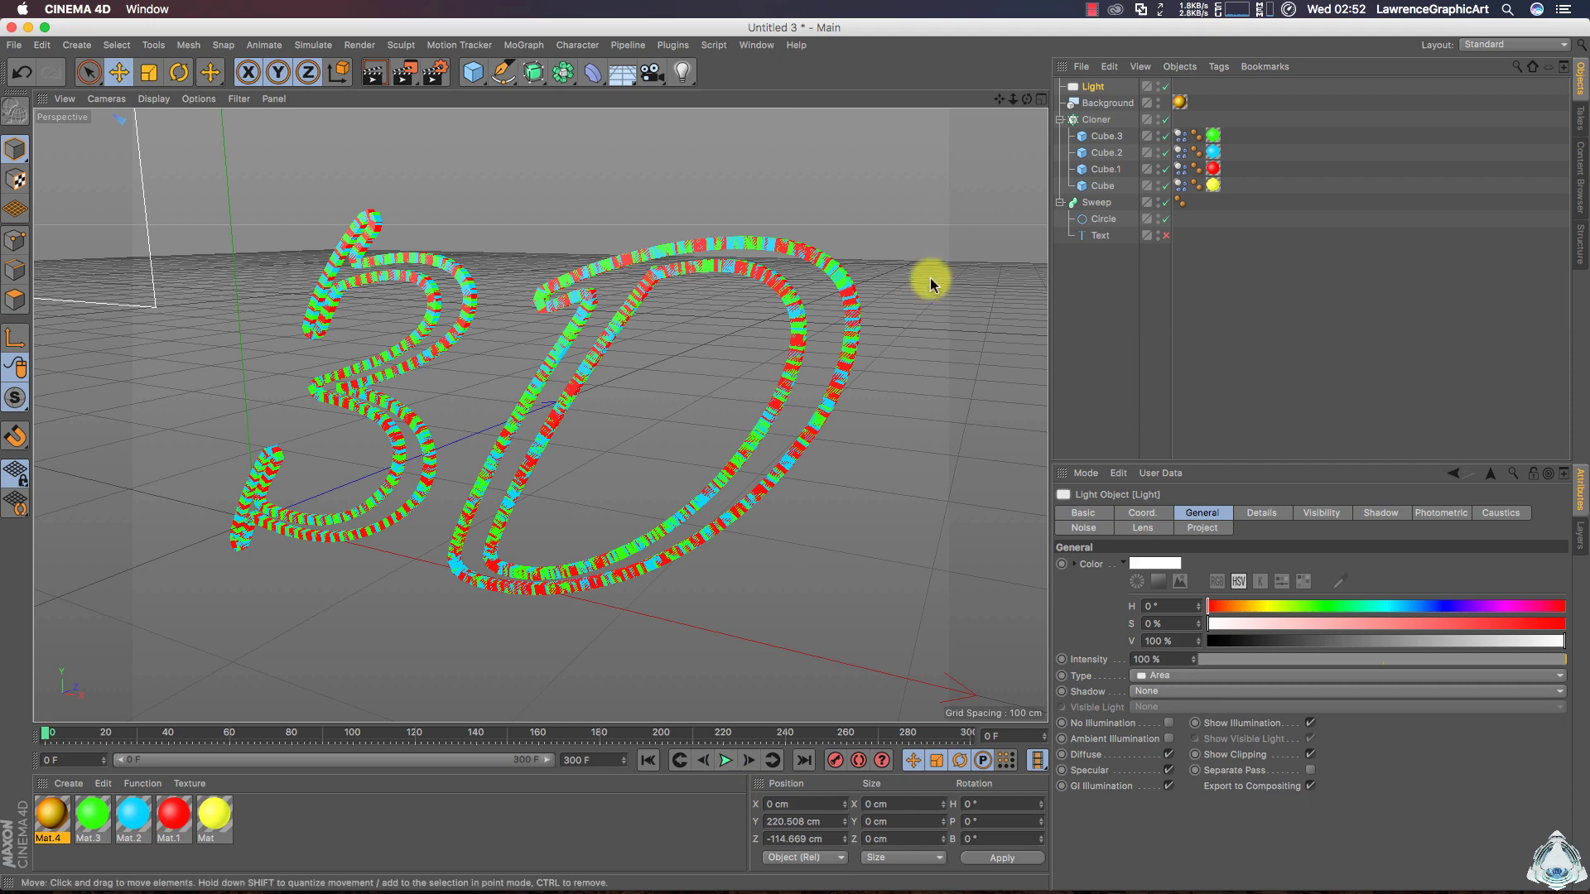
{"action": "left_click_drag", "start_coordinate": [1029, 99], "coordinate": [984, 118]}
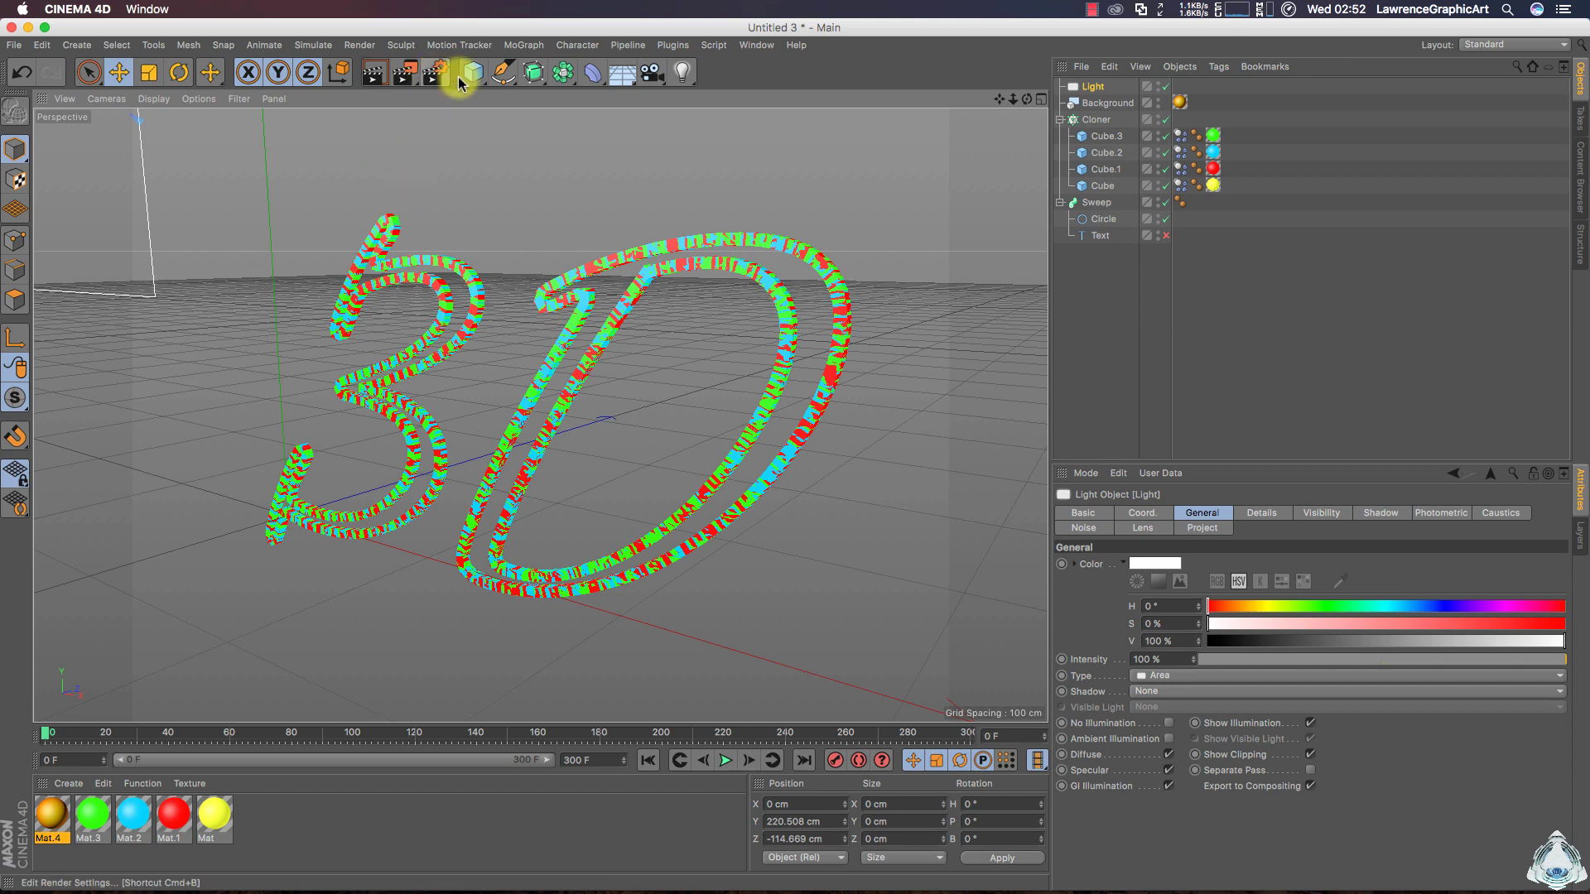
{"action": "left_click_drag", "start_coordinate": [652, 73], "coordinate": [735, 101]}
{"action": "left_click", "coordinate": [720, 99]}
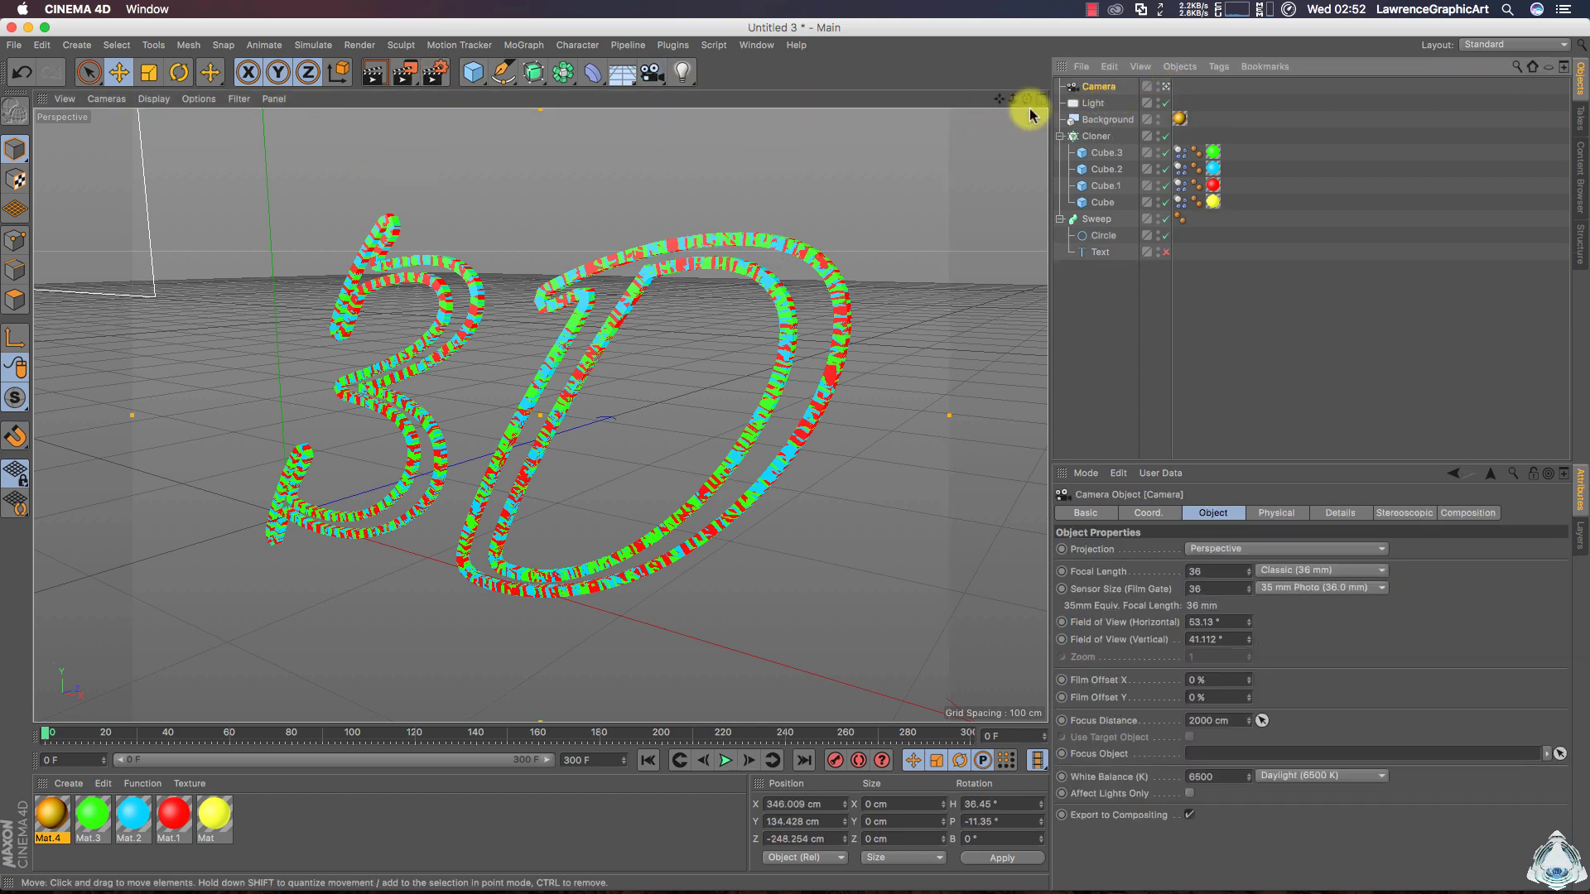
{"action": "left_click_drag", "start_coordinate": [1028, 100], "coordinate": [1050, 101]}
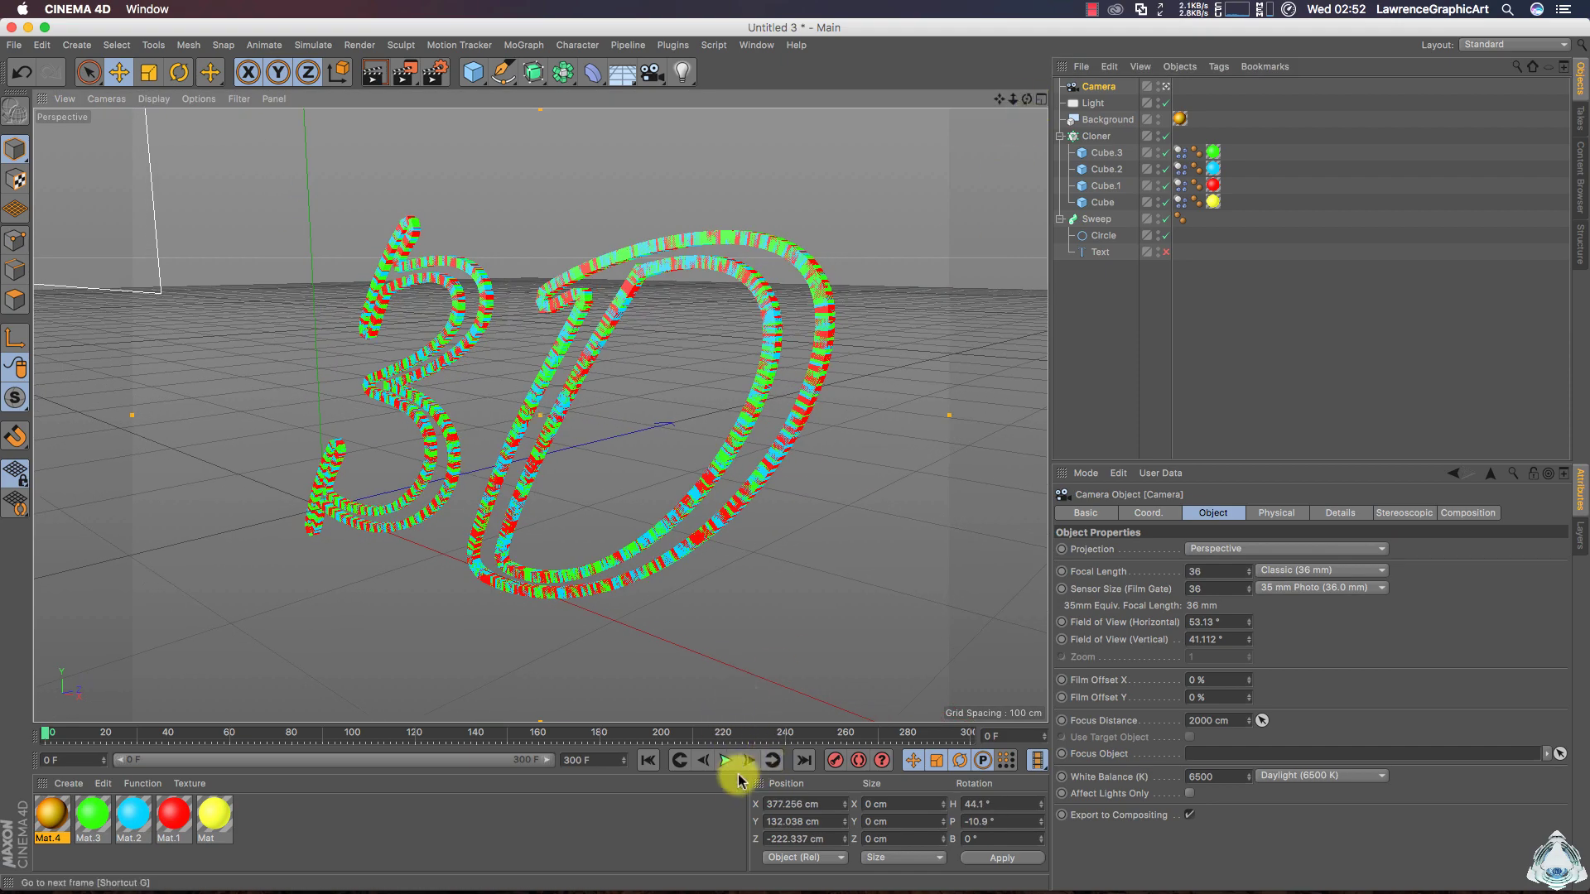
{"action": "left_click", "coordinate": [835, 761]}
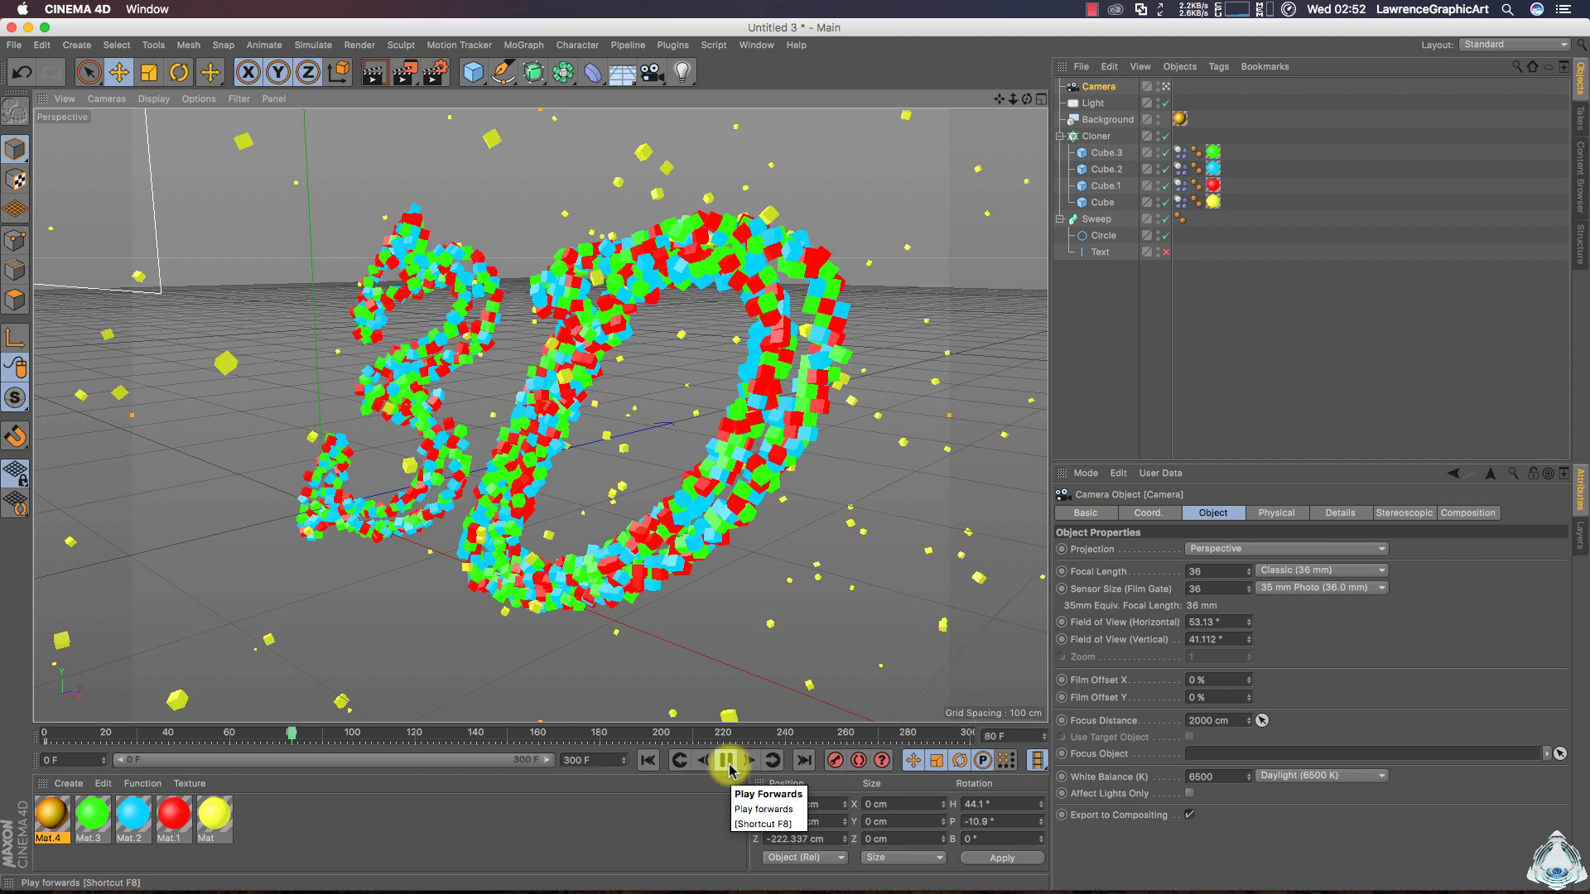
Keyframe the camera at frame 83 (about X 203, Y 107, Z -381 cm) and at frame 300 (about X -125, Y 57, Z -213 cm)
{"action": "left_click", "coordinate": [727, 762]}
{"action": "left_click_drag", "start_coordinate": [540, 416], "coordinate": [463, 412], "text": "alt"}
{"action": "mouse_move", "coordinate": [1017, 104]}
{"action": "left_mouse_down"}
{"action": "mouse_move", "coordinate": [997, 118]}
{"action": "mouse_move", "coordinate": [1018, 99]}
{"action": "left_mouse_up"}
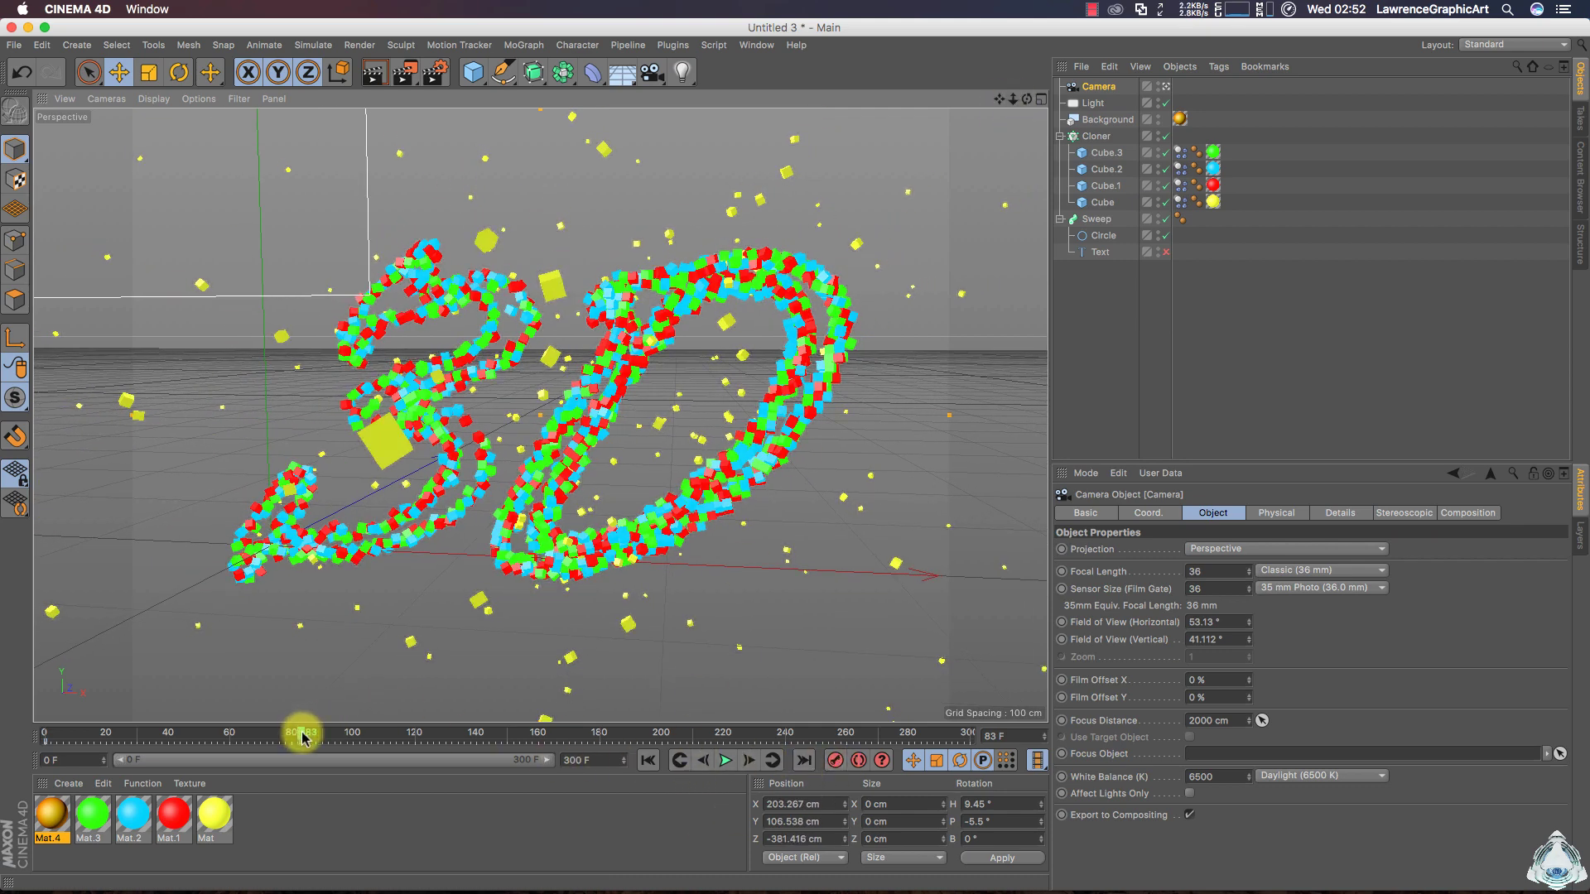
{"action": "left_click_drag", "start_coordinate": [302, 737], "coordinate": [1005, 738]}
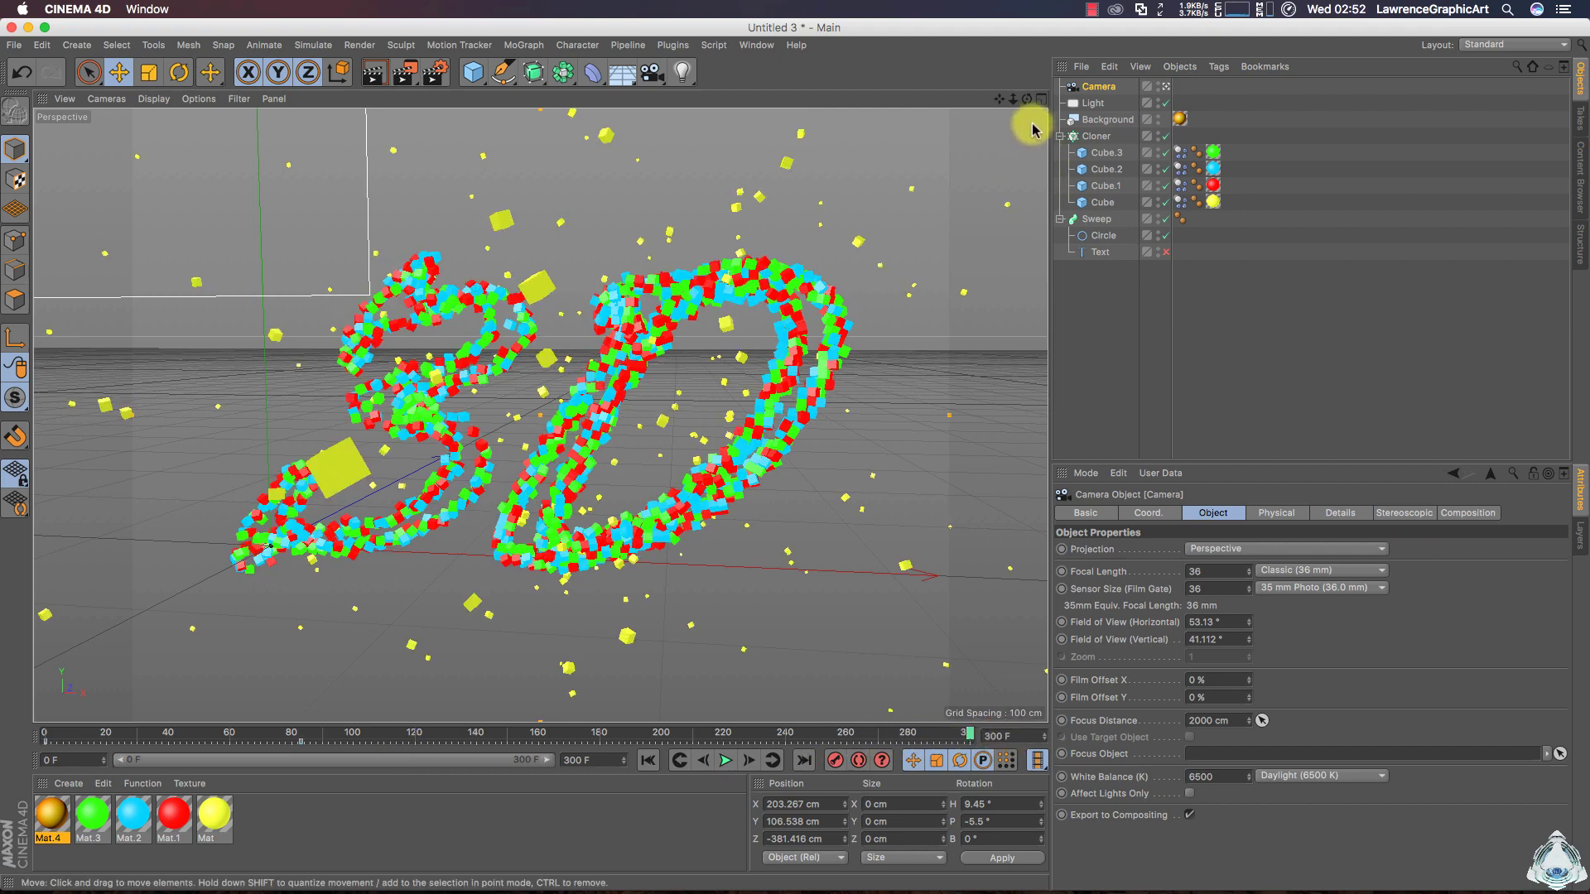
{"action": "left_click_drag", "start_coordinate": [1026, 99], "coordinate": [1014, 129]}
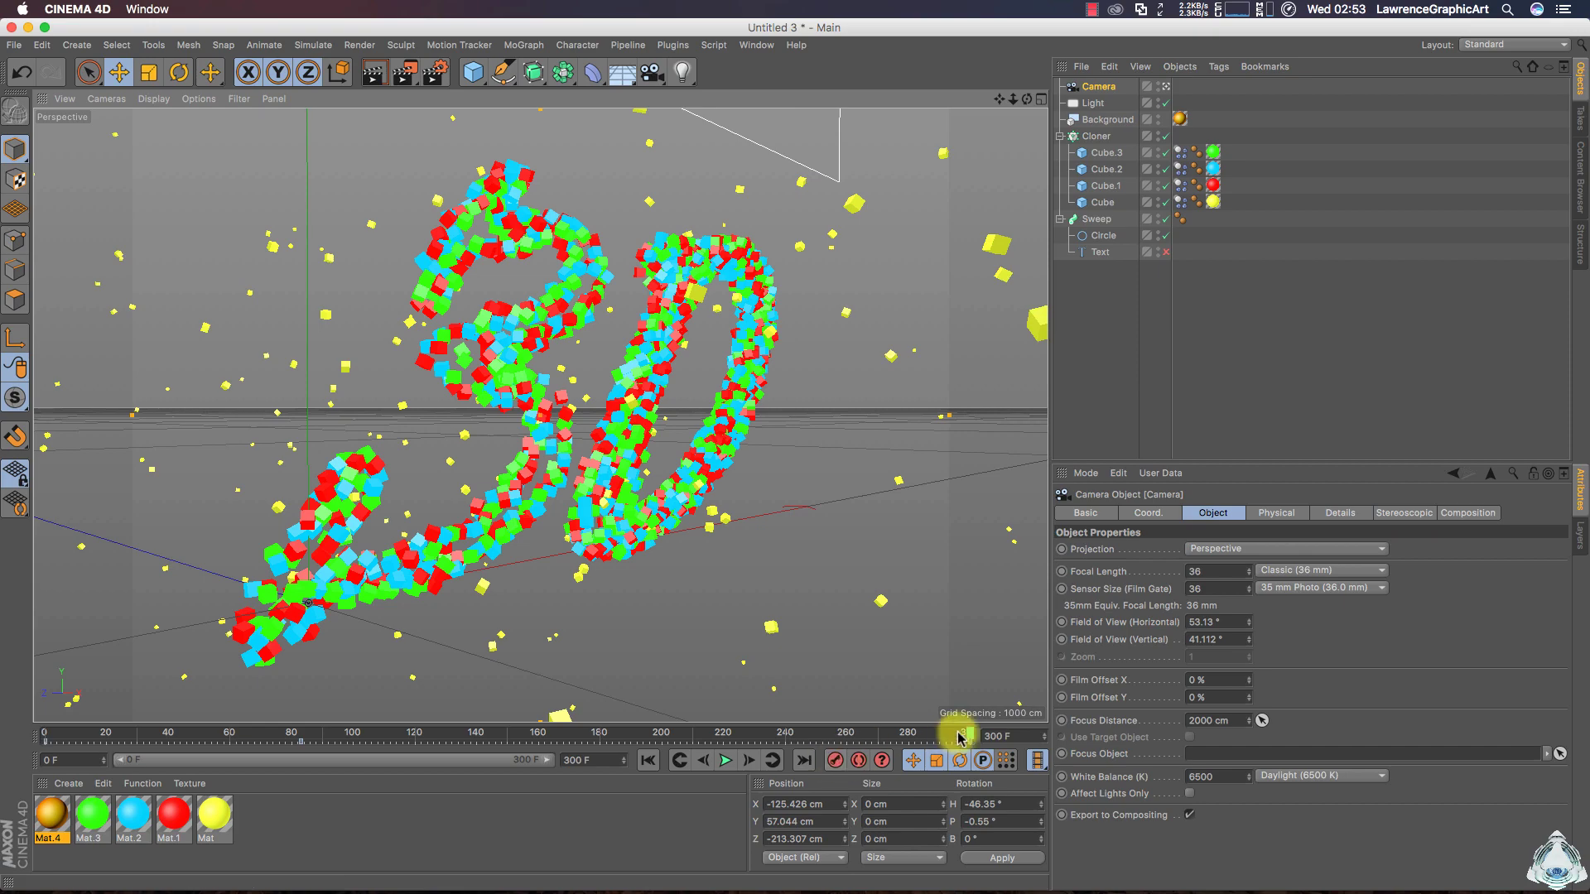
Play the animation from frame 0, stop at frame 24 and reframe the camera slightly closer to the cubes
{"action": "left_click_drag", "start_coordinate": [971, 740], "coordinate": [7, 731]}
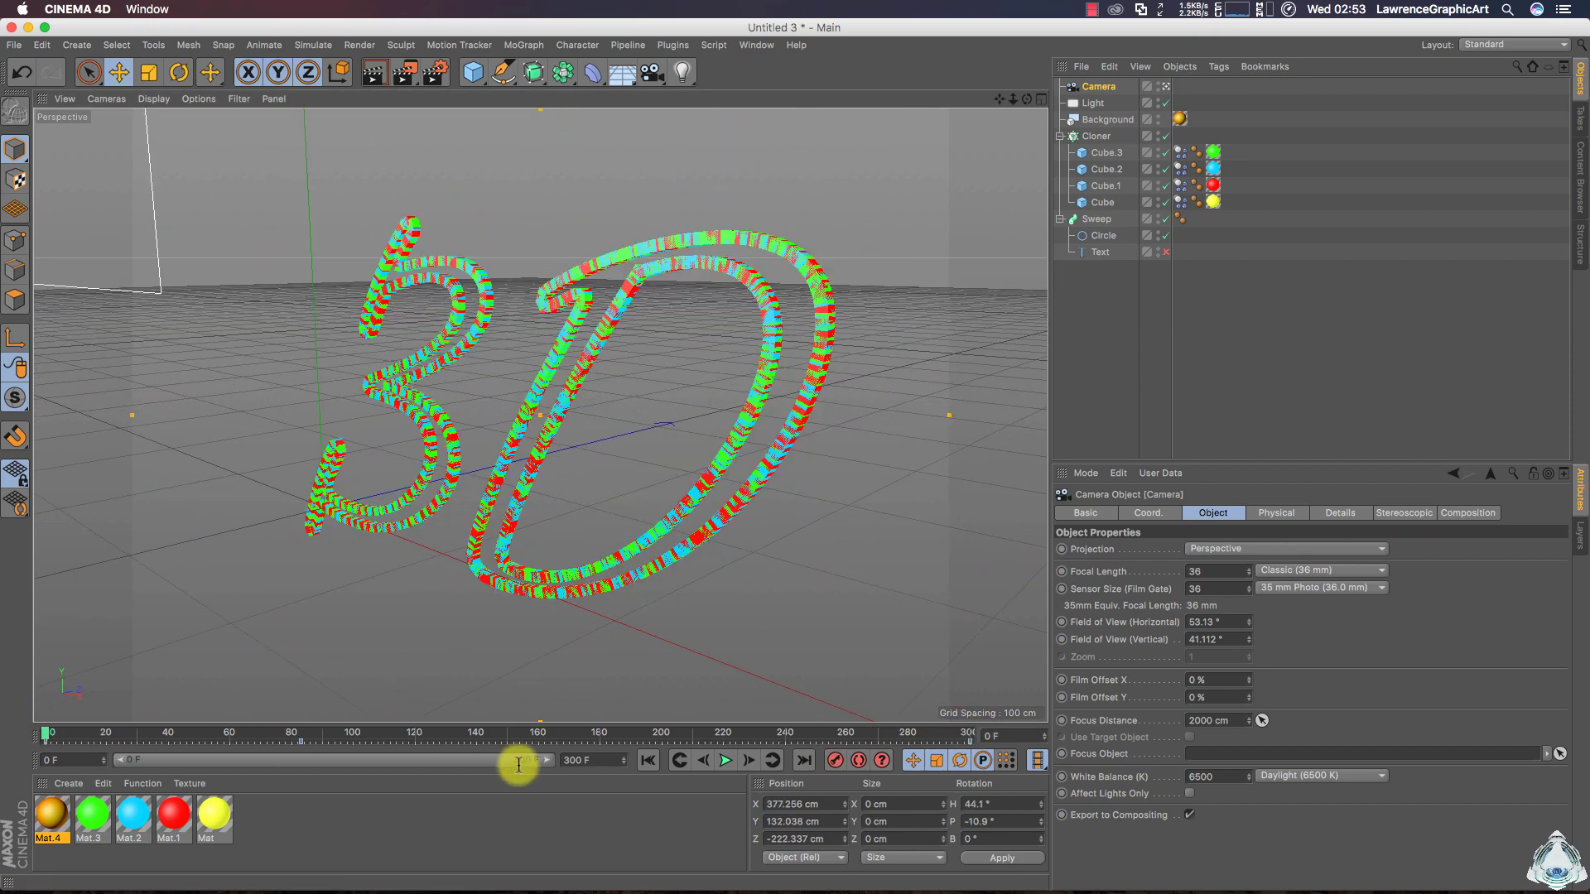
{"action": "left_click", "coordinate": [726, 761]}
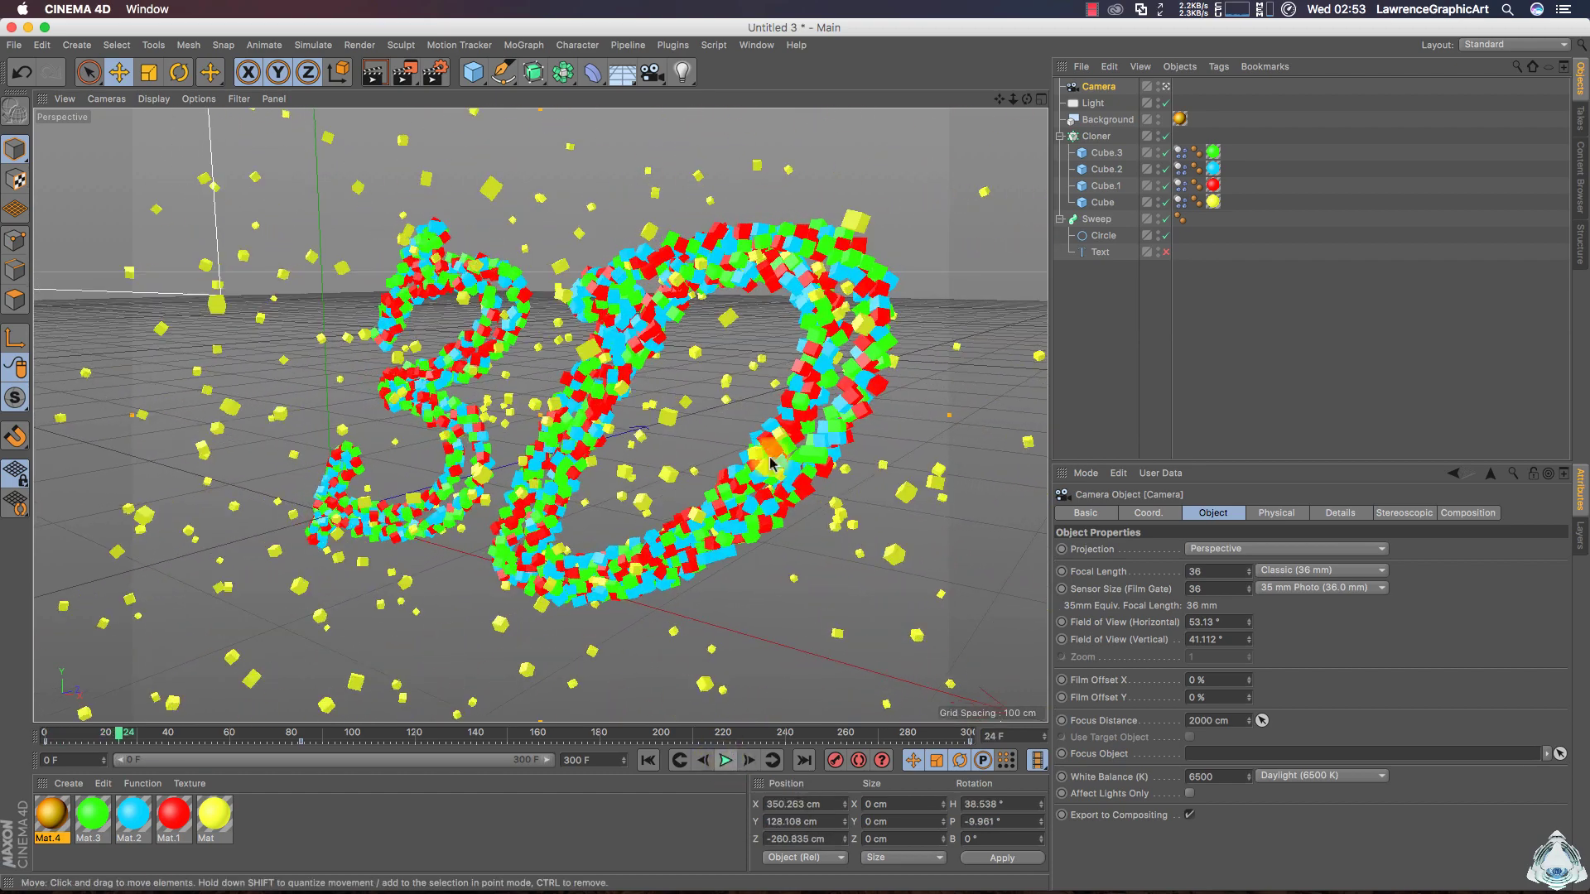
{"action": "left_click_drag", "start_coordinate": [1013, 98], "coordinate": [869, 230]}
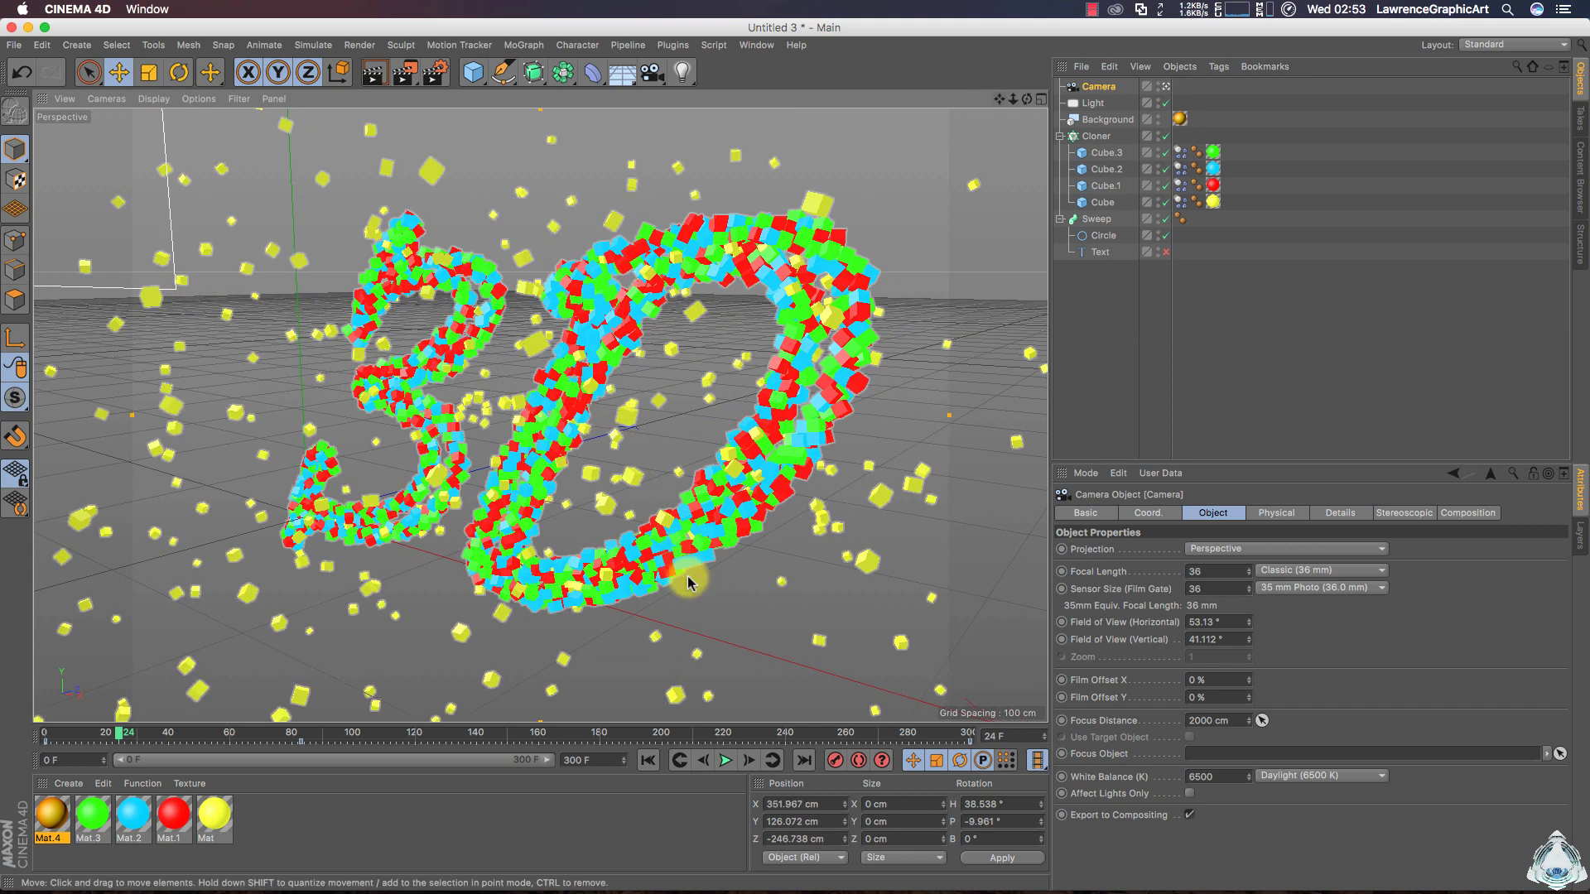
Set the render output to the HDV/HDTV 720 29.97 preset with the frame range All Frames
{"action": "left_click", "coordinate": [435, 76]}
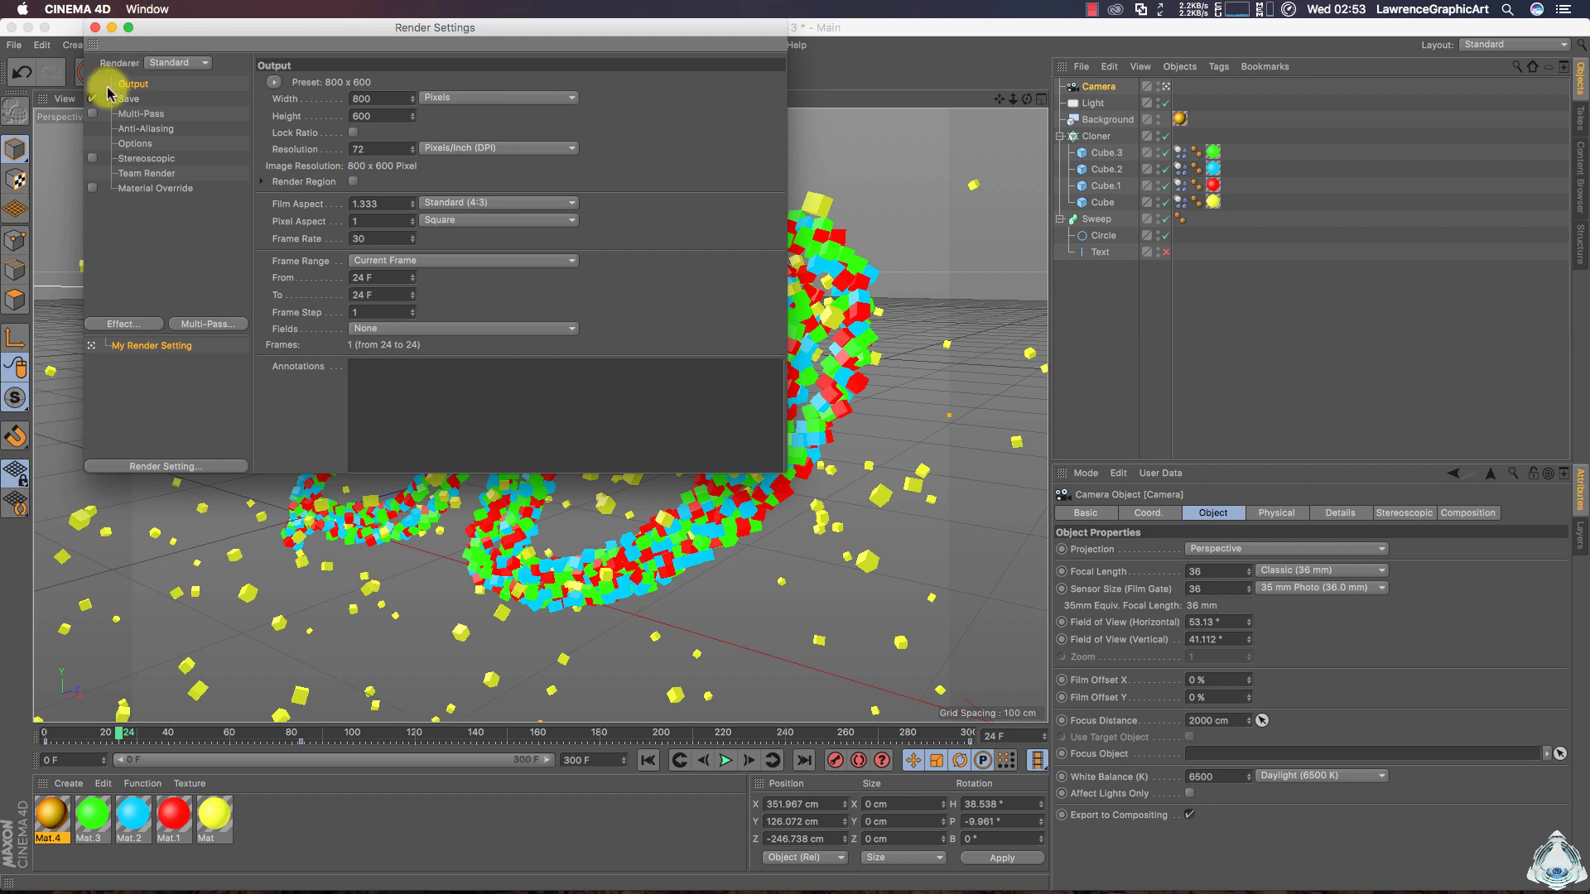
{"action": "left_click_drag", "start_coordinate": [163, 35], "coordinate": [349, 147]}
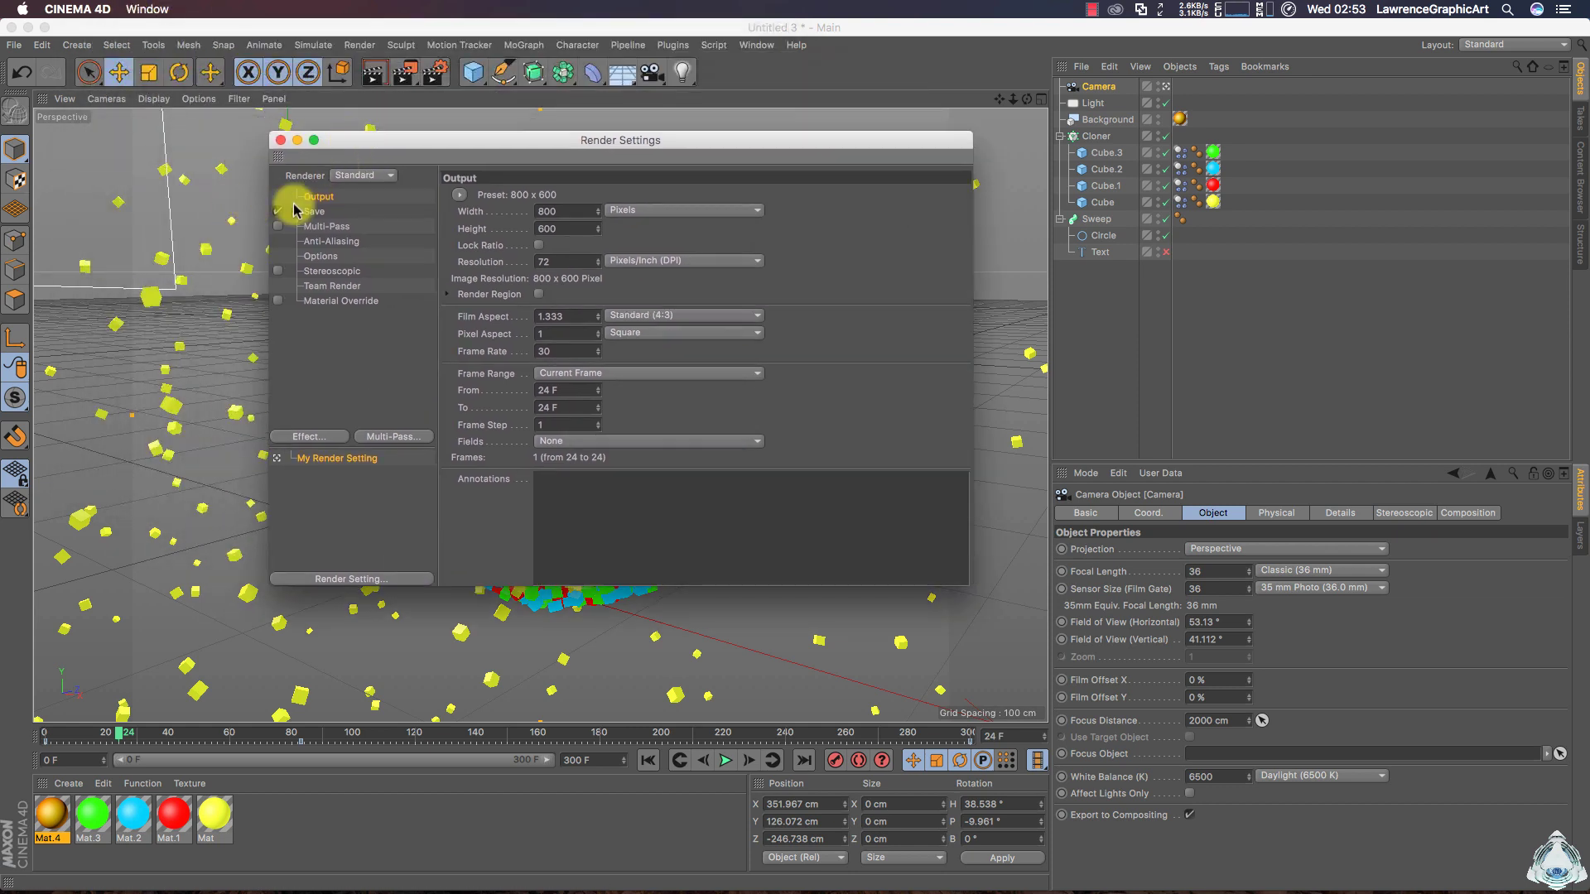
{"action": "left_click", "coordinate": [461, 197]}
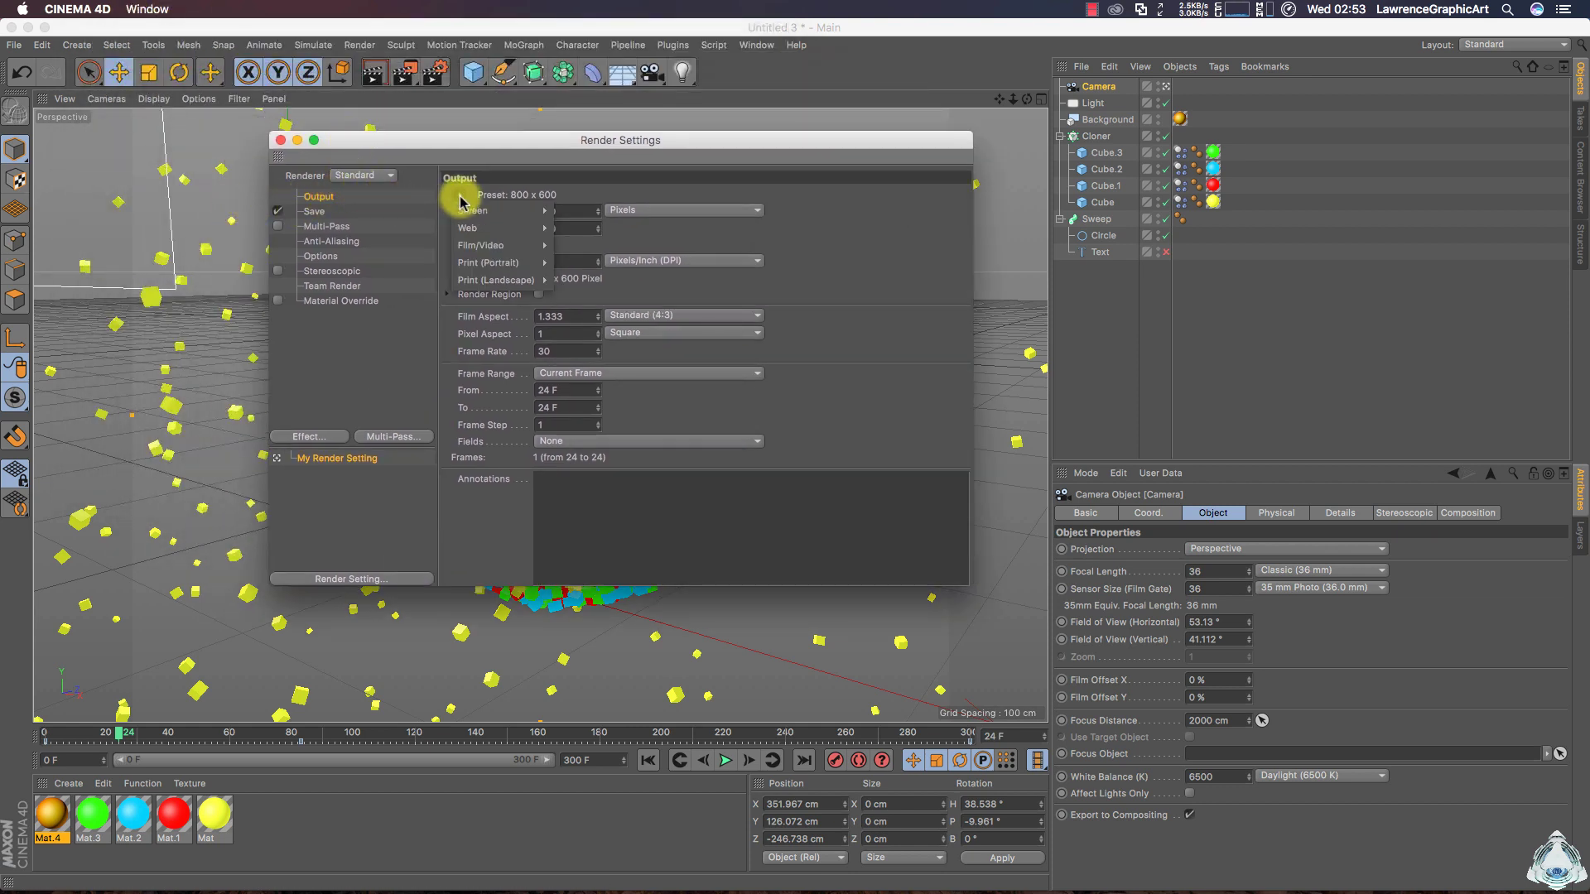
{"action": "mouse_move", "coordinate": [481, 245]}
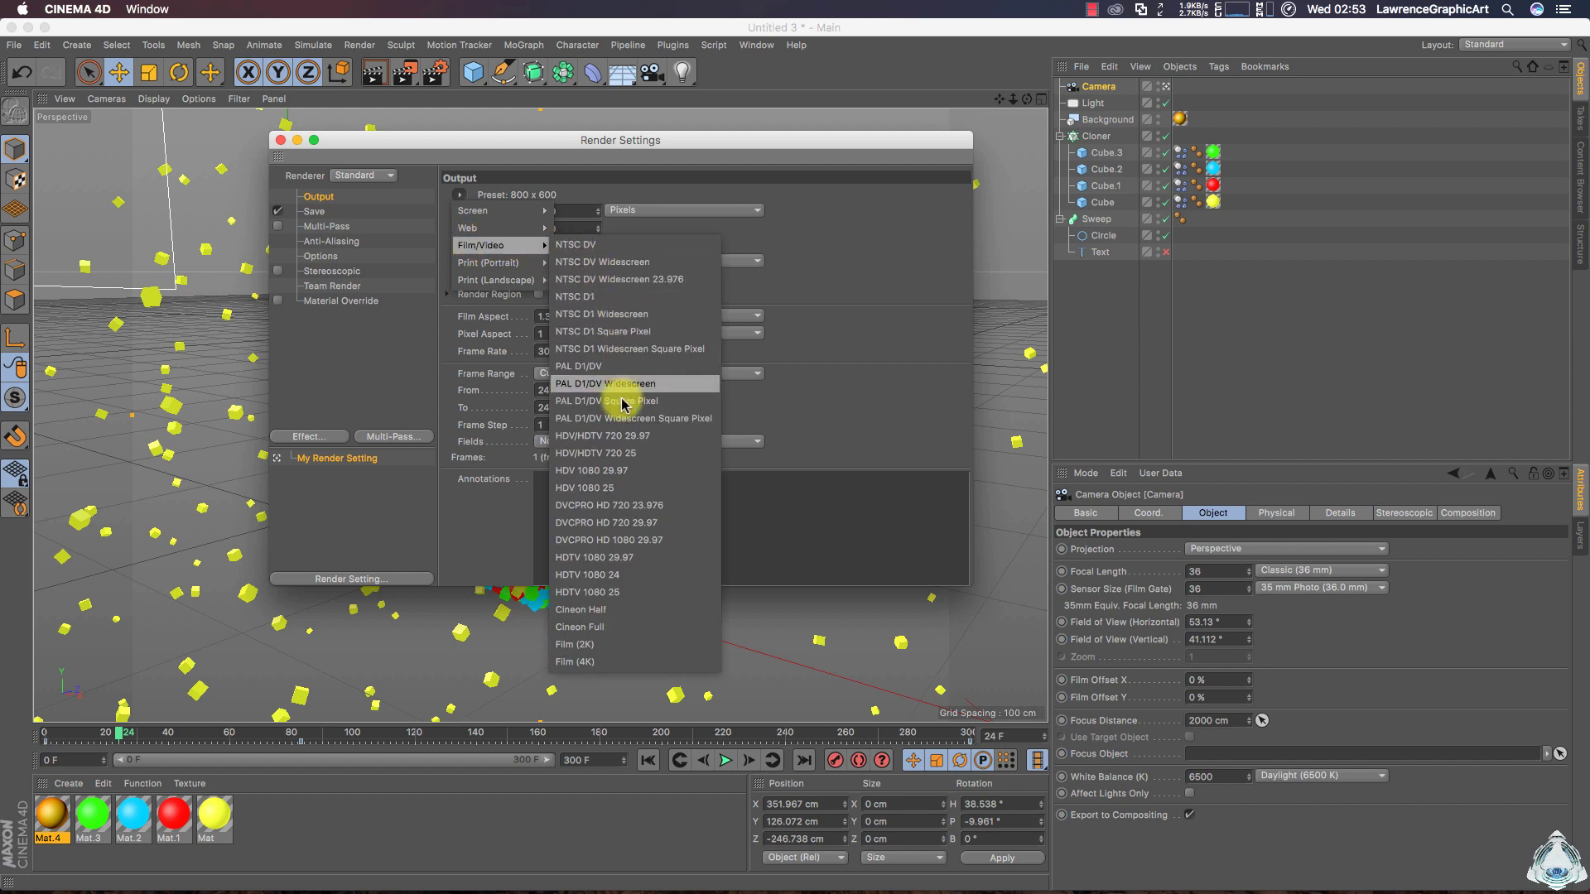
{"action": "left_click", "coordinate": [645, 439]}
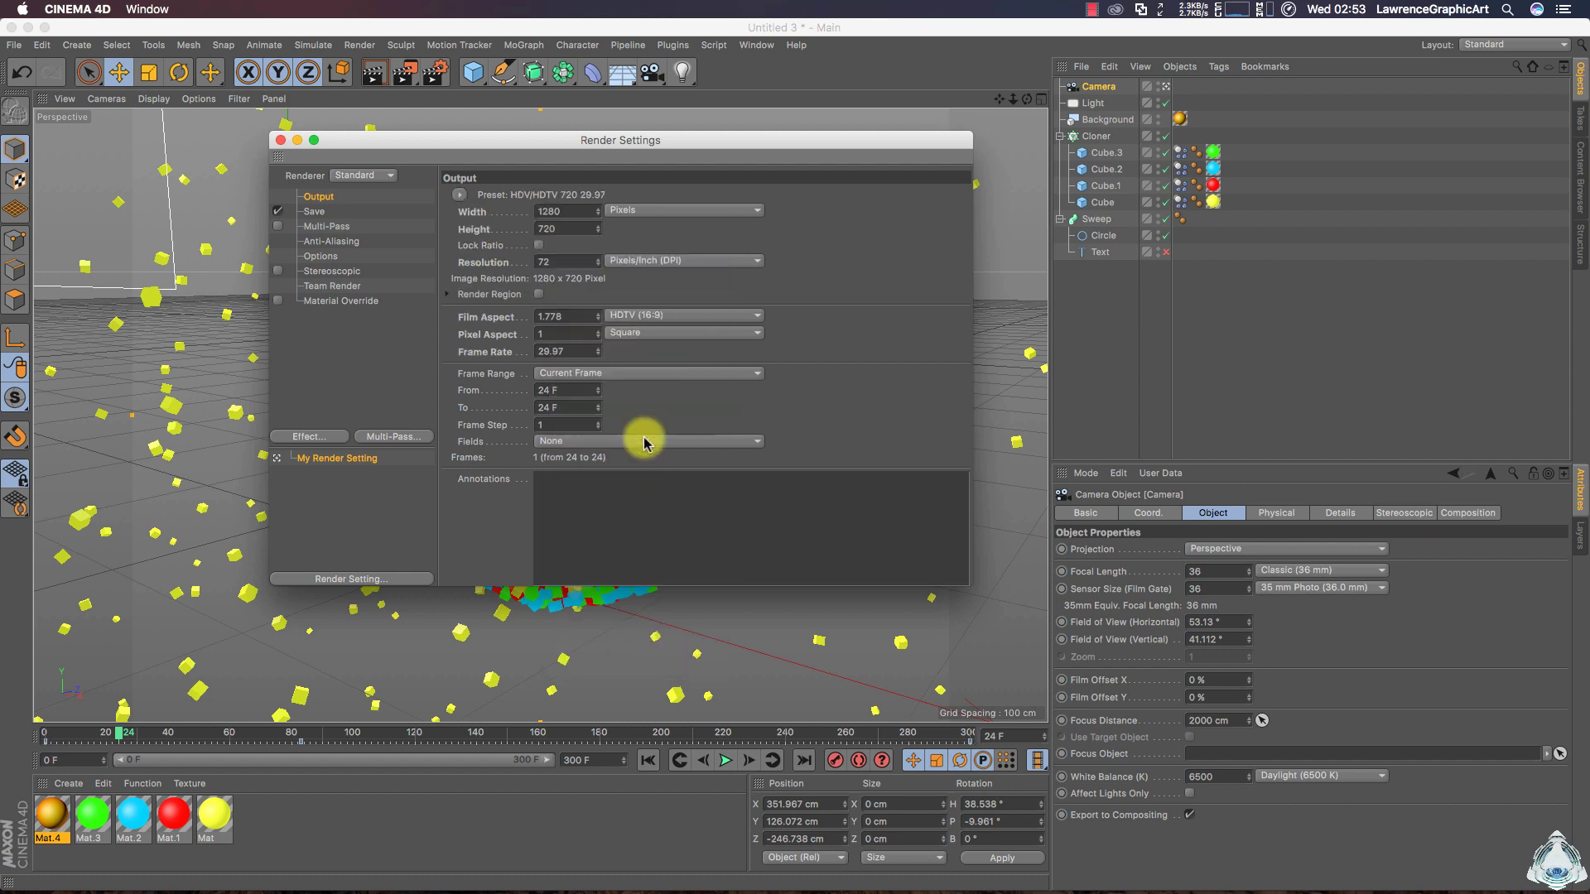
{"action": "left_click", "coordinate": [579, 217]}
{"action": "key", "text": "Tab"}
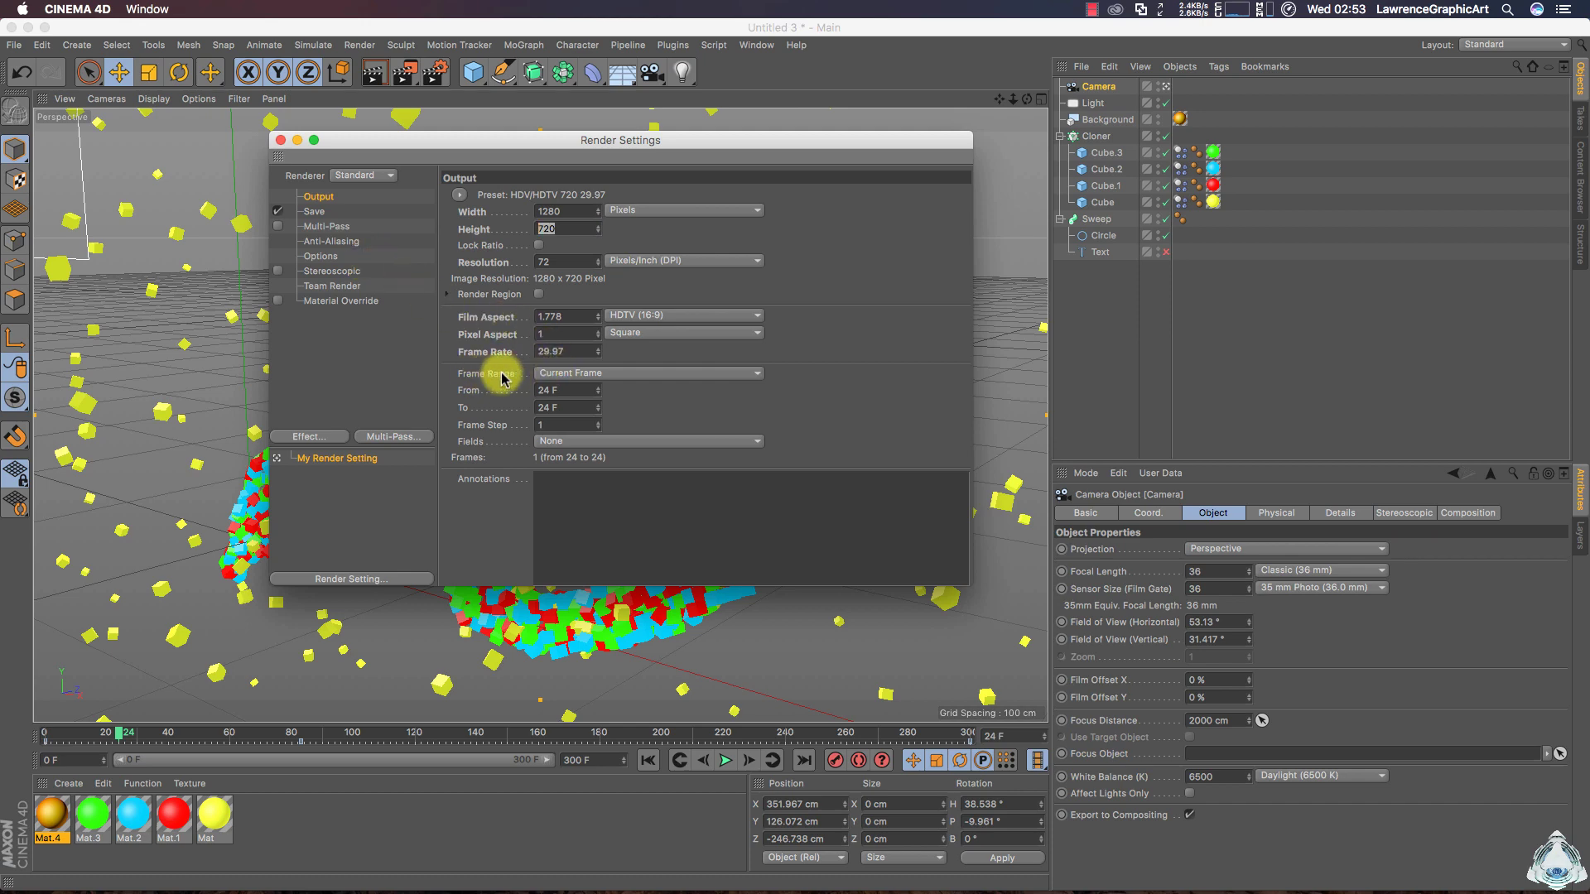
{"action": "left_click", "coordinate": [582, 372]}
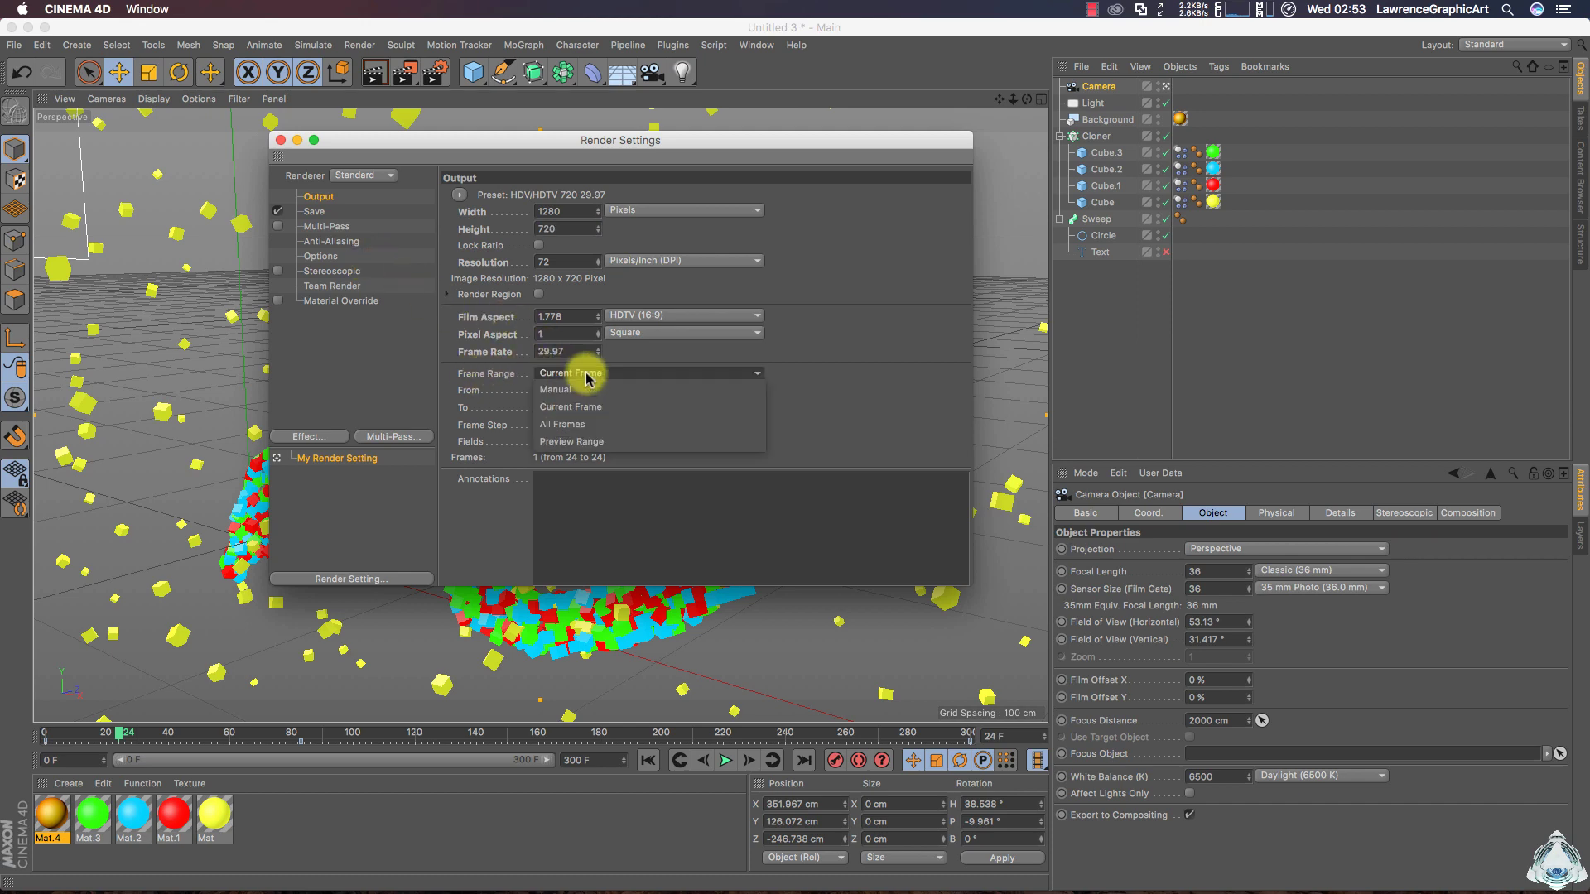
{"action": "left_click", "coordinate": [568, 425]}
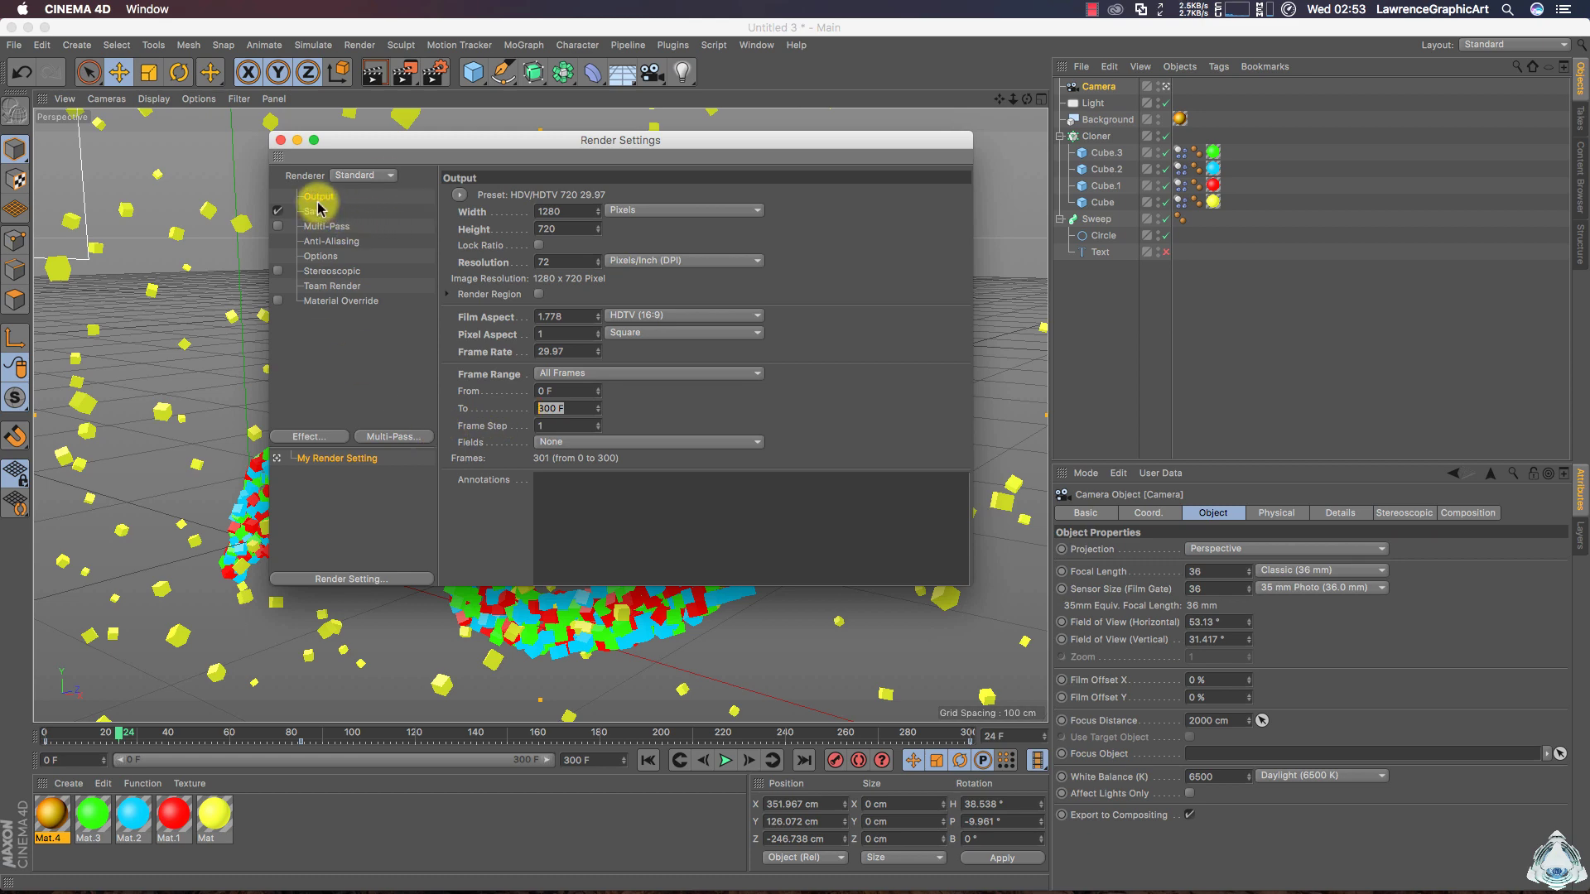
Add the Ambient Occlusion and Global Illumination effects to the render settings
{"action": "left_click", "coordinate": [318, 443]}
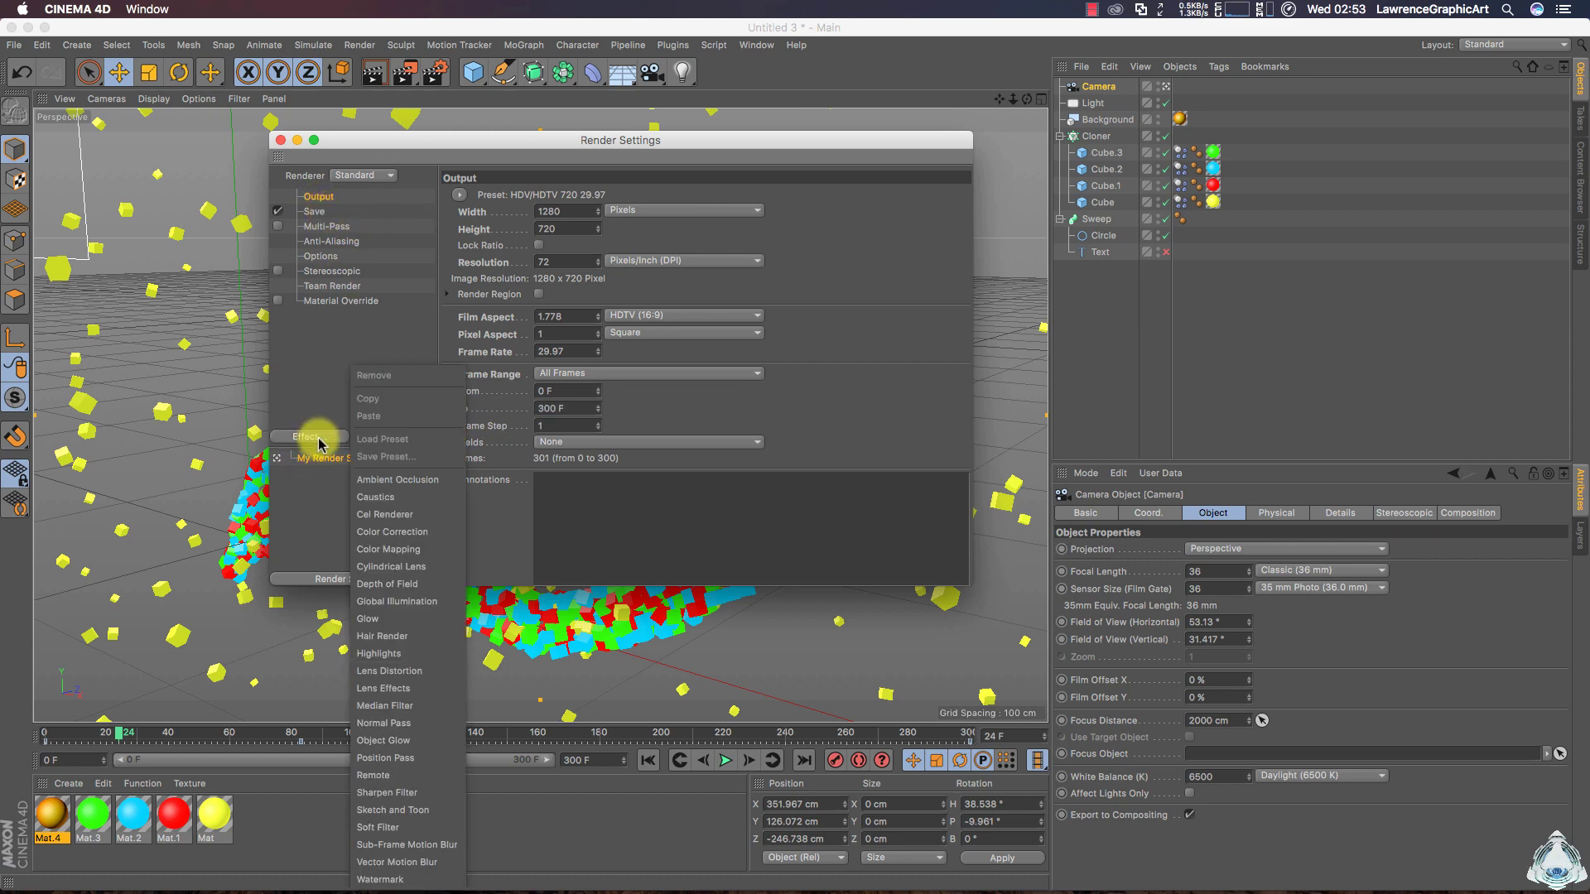
{"action": "left_click", "coordinate": [394, 481]}
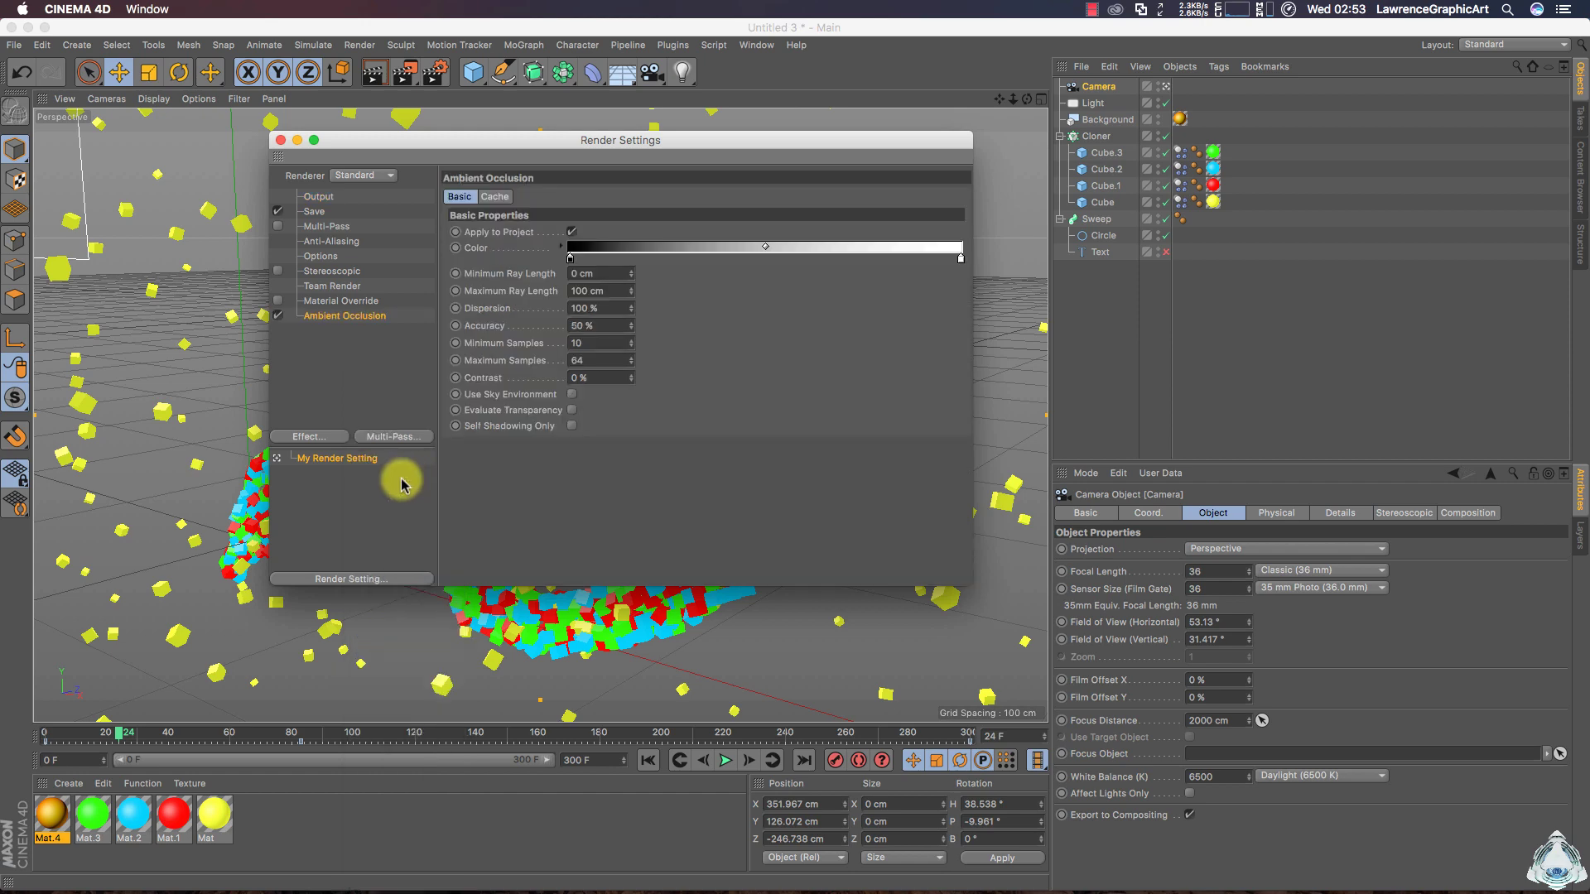
{"action": "left_click", "coordinate": [319, 438]}
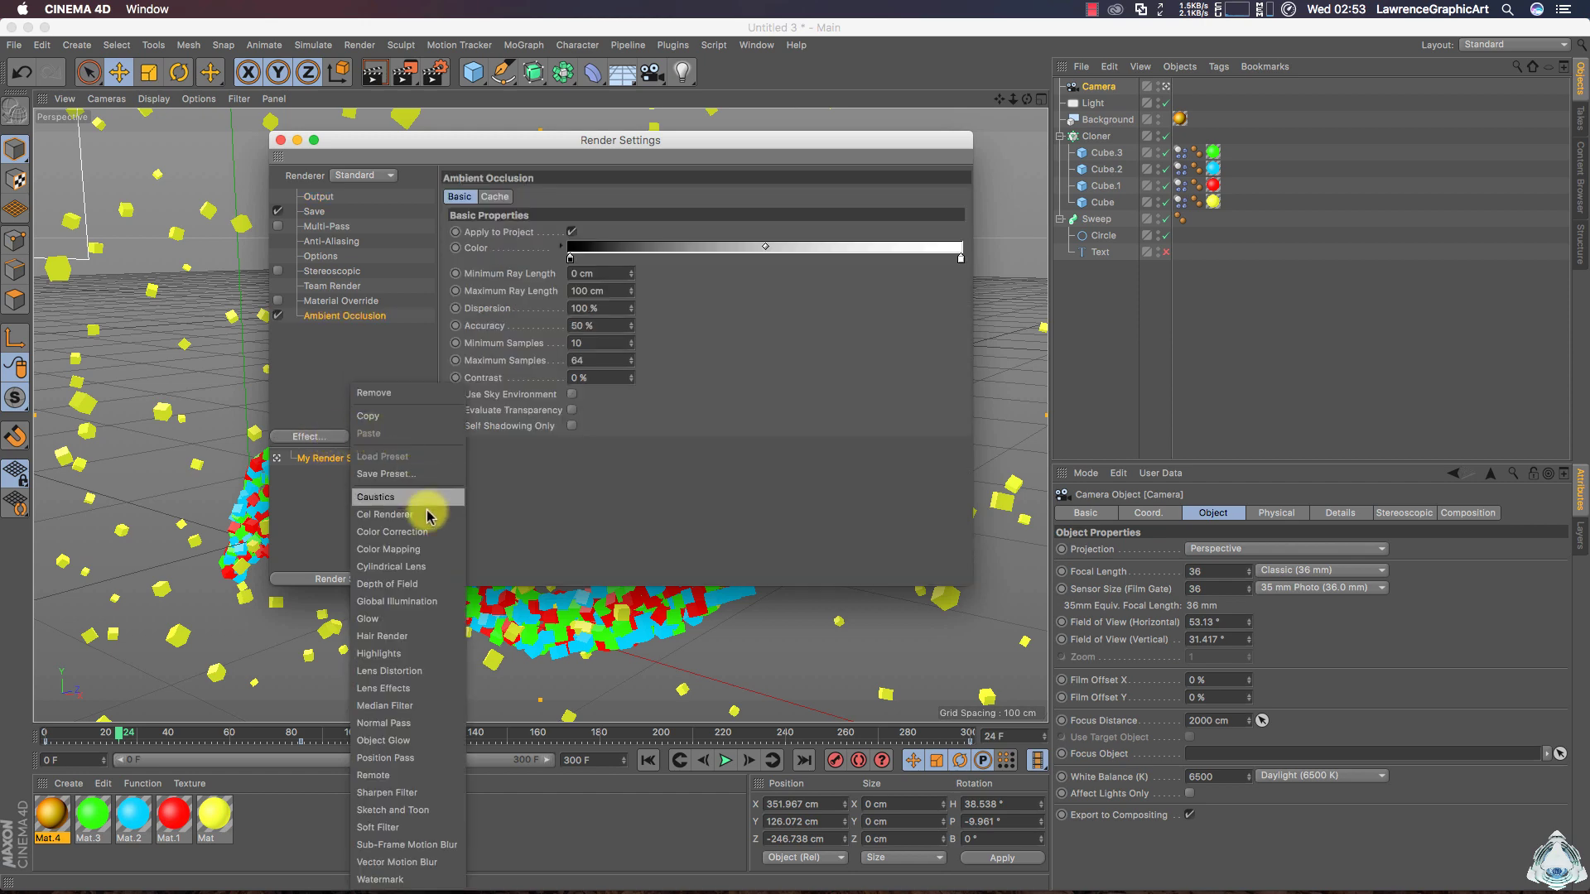
{"action": "left_click", "coordinate": [411, 602]}
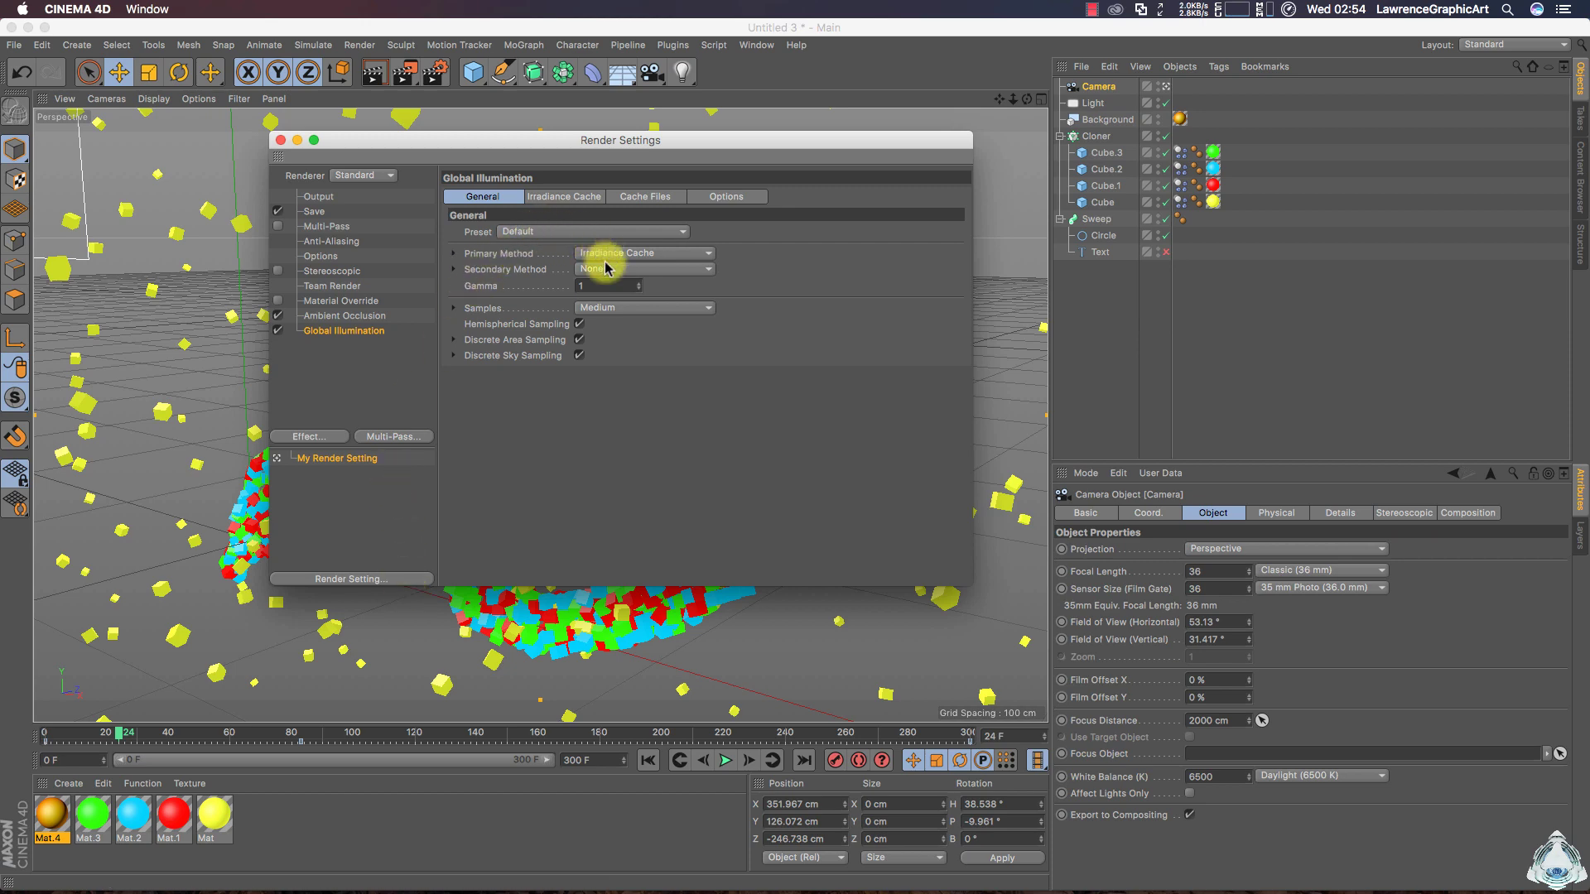
Set the Global Illumination samples to Low and the irradiance cache record density to Low
{"action": "left_click", "coordinate": [604, 308]}
{"action": "left_click", "coordinate": [612, 361]}
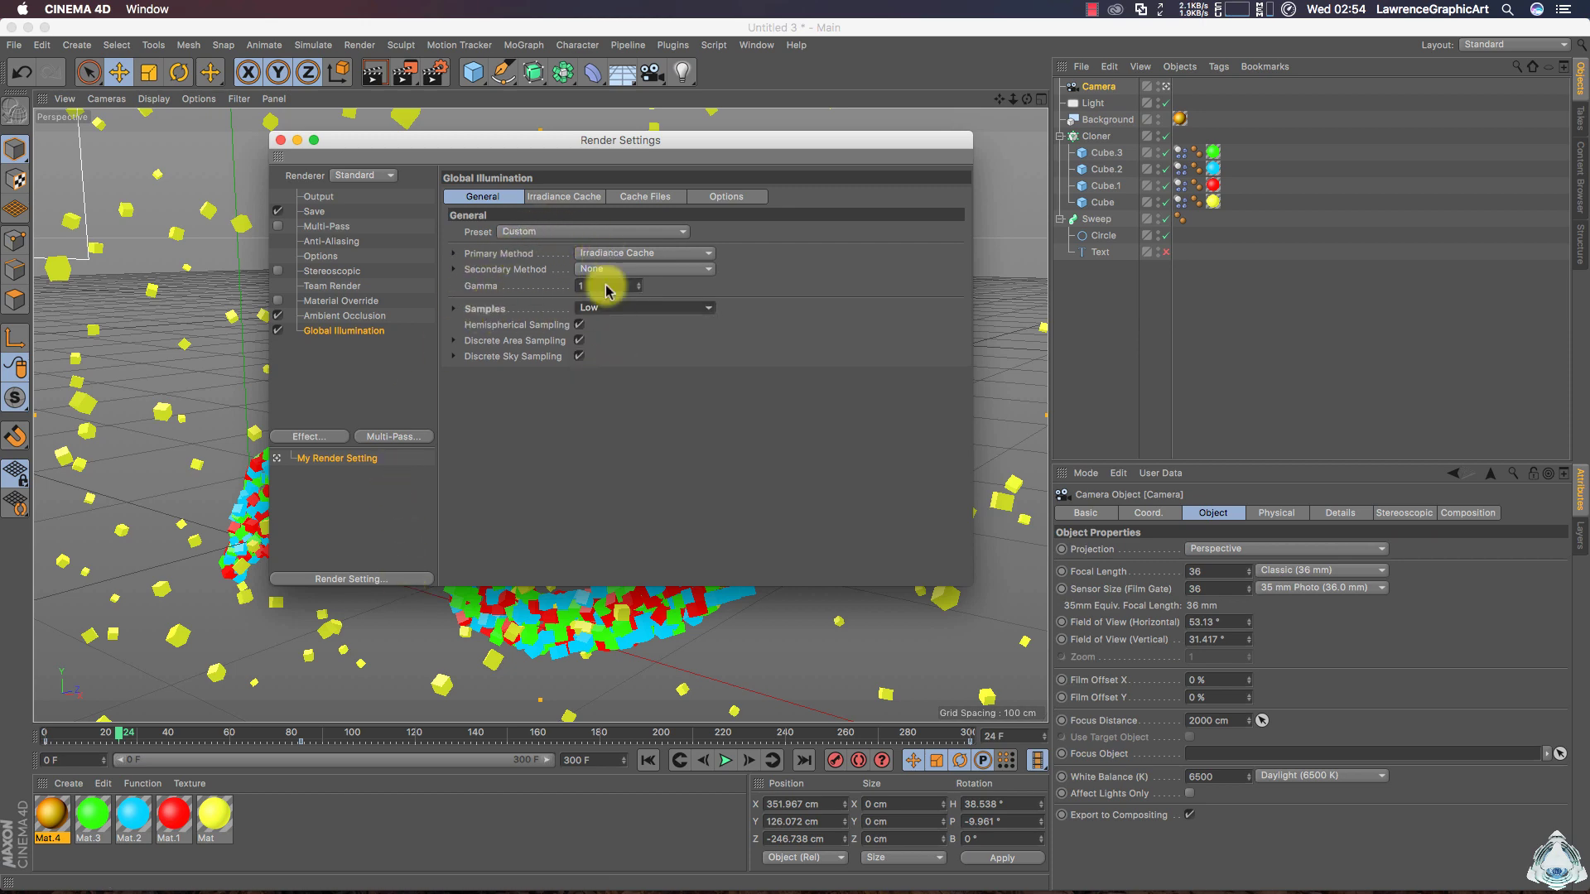
{"action": "left_click", "coordinate": [577, 203]}
{"action": "left_click", "coordinate": [582, 234]}
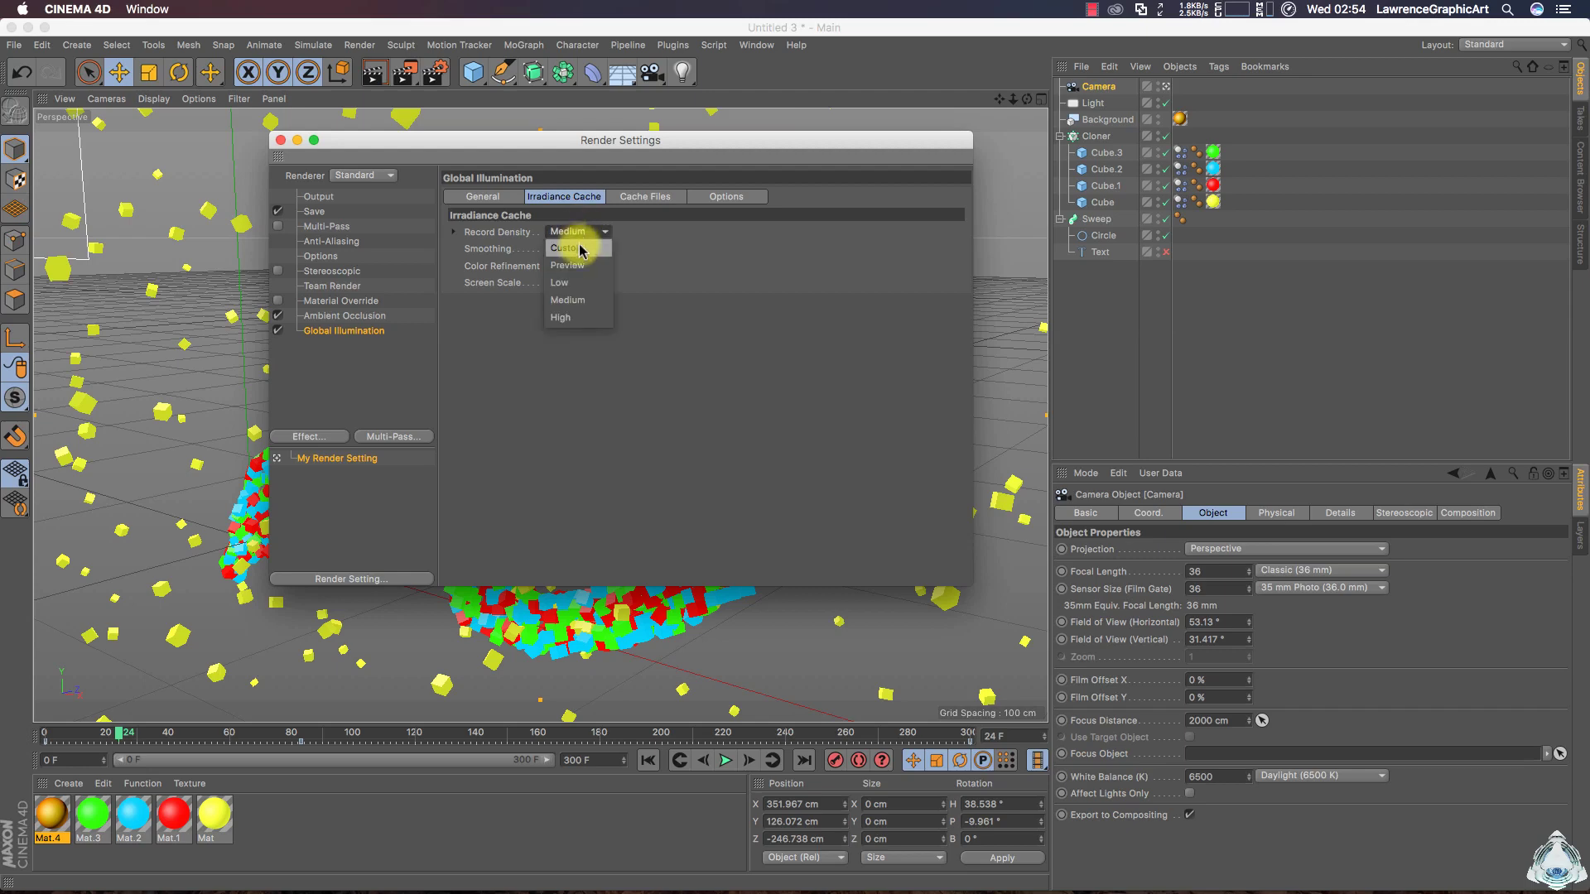
{"action": "left_click", "coordinate": [580, 257]}
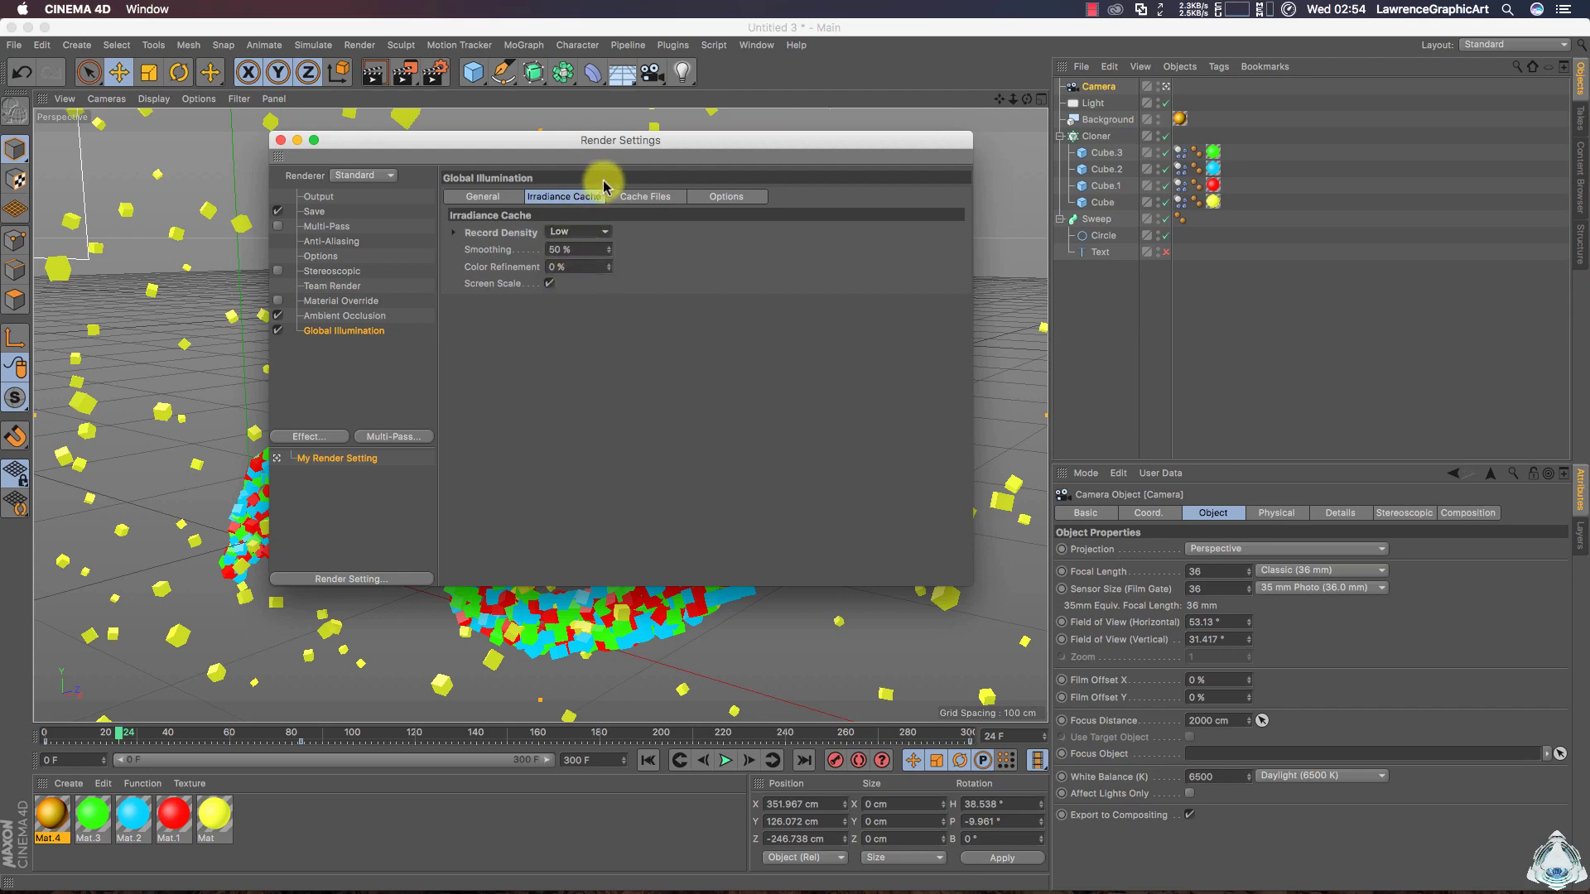
Set the Ambient Occlusion maximum samples to 100 and close the render settings
{"action": "left_click", "coordinate": [344, 317]}
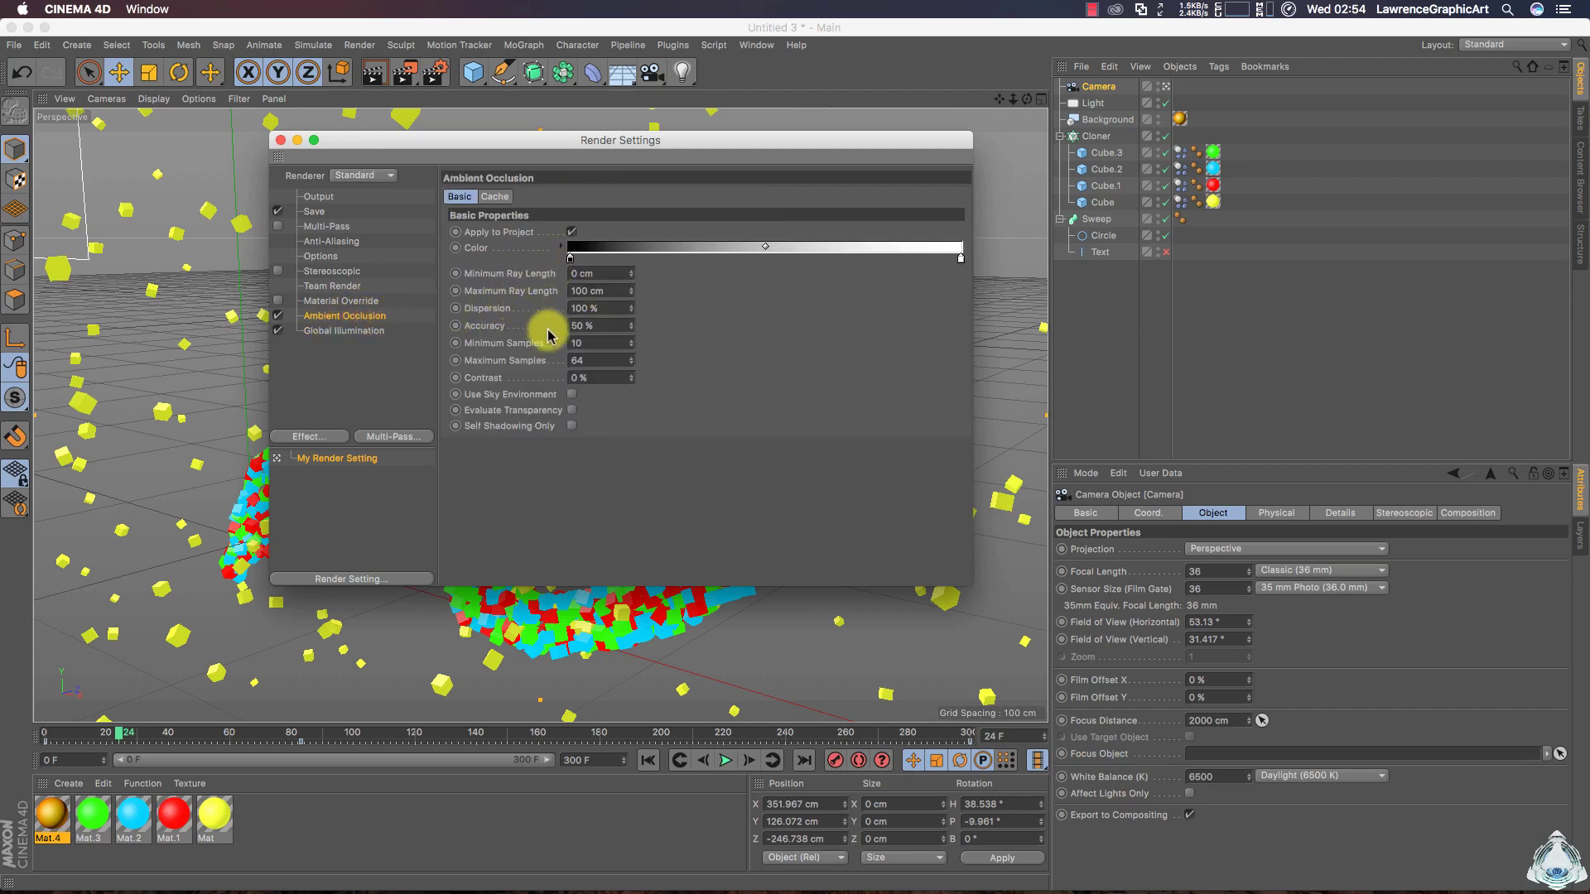
{"action": "type", "text": "50"}
{"action": "key", "text": "Tab"}
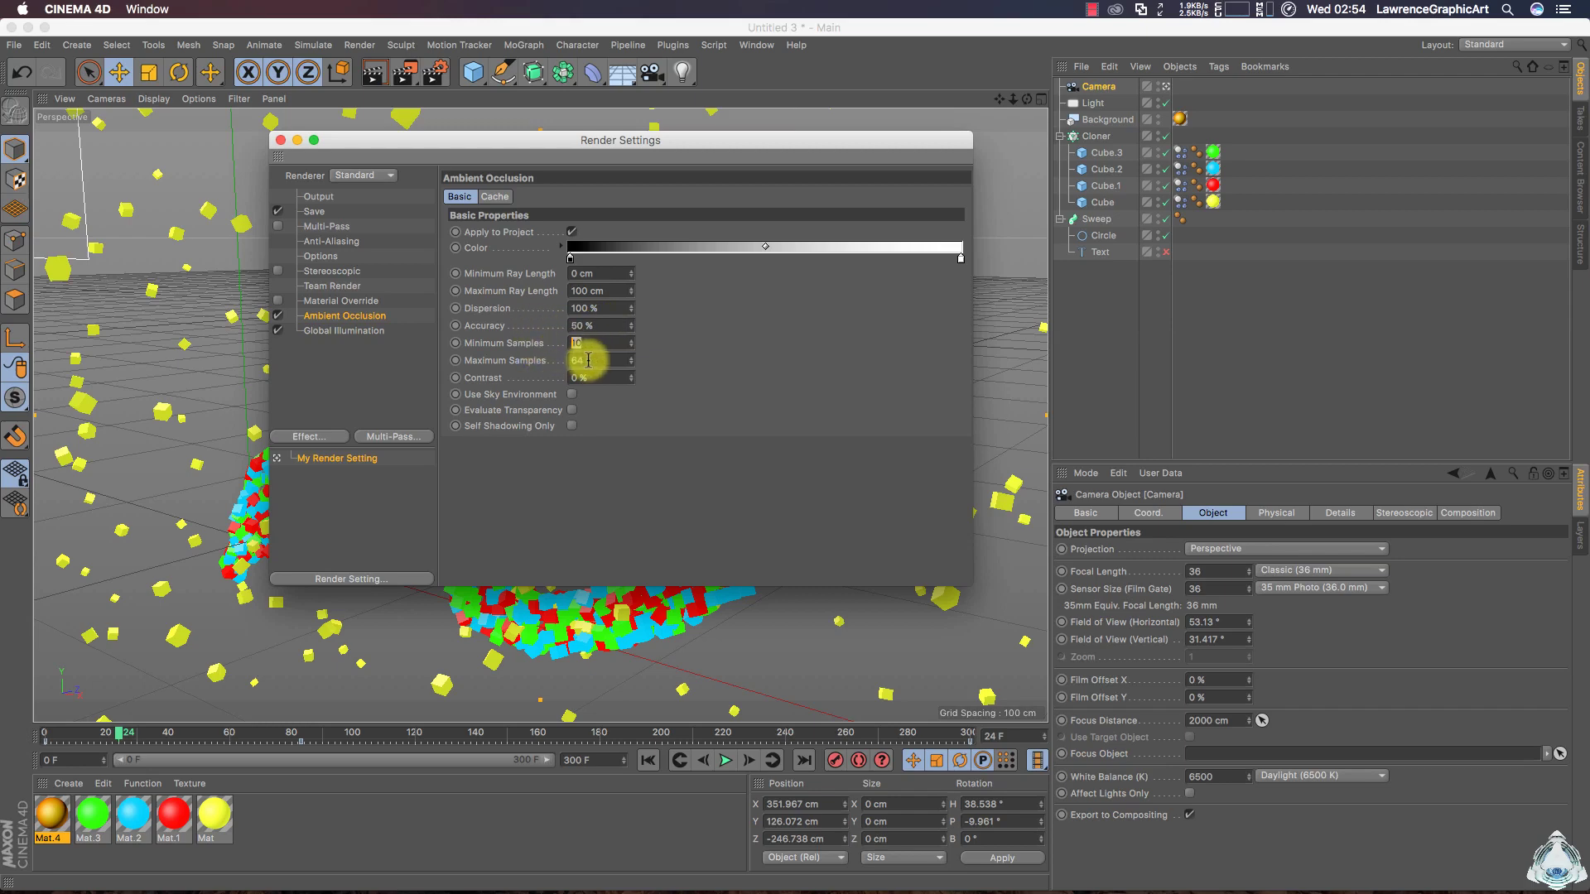
{"action": "key", "text": "Tab"}
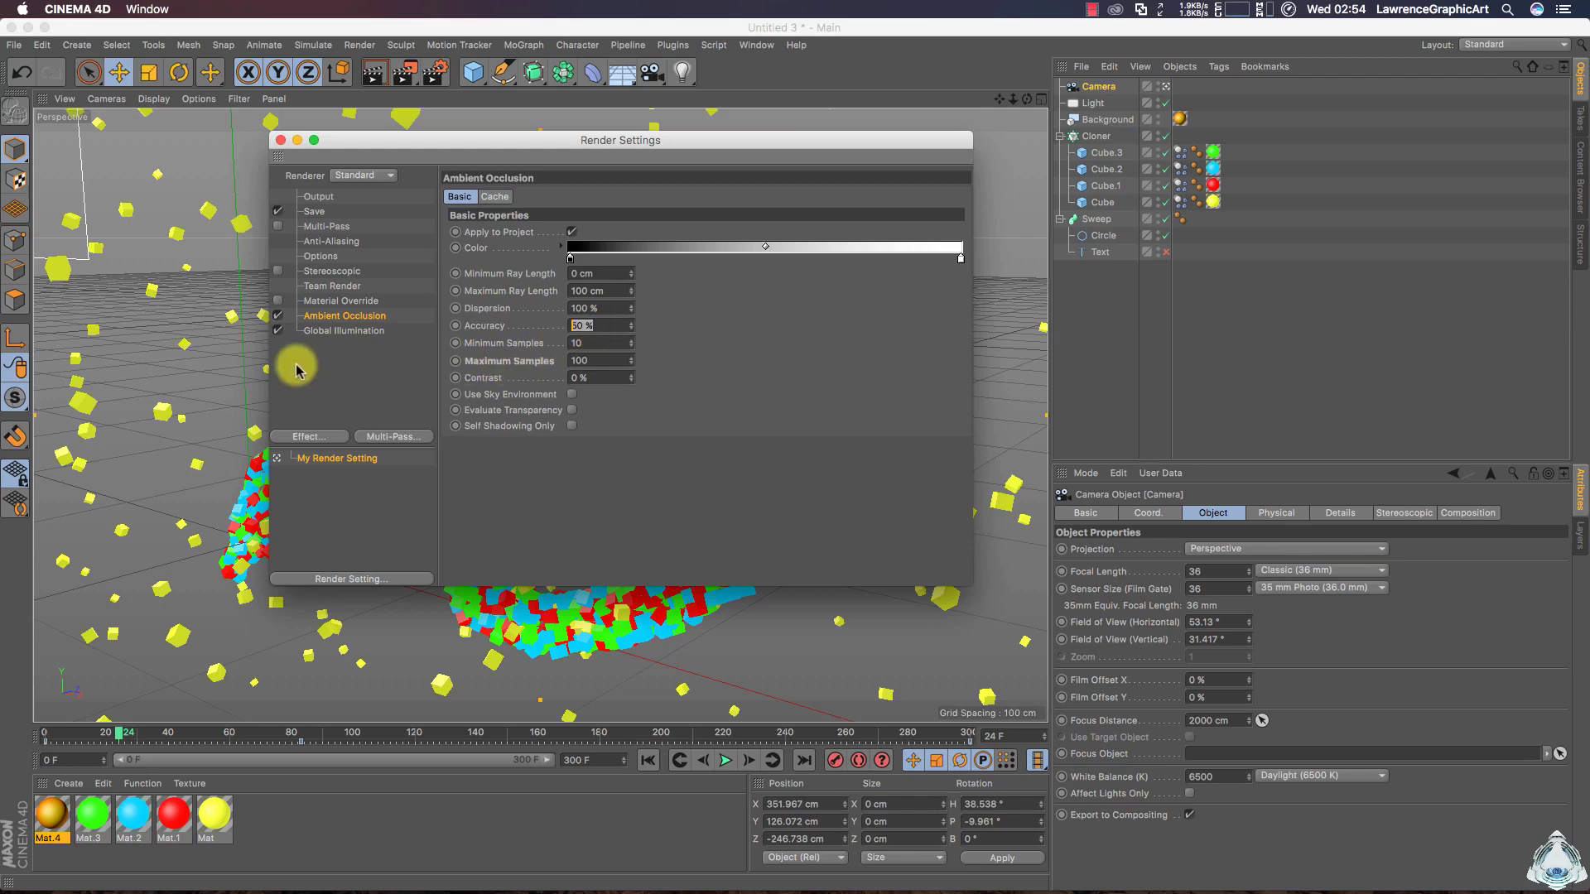
{"action": "left_click", "coordinate": [594, 359]}
{"action": "left_click", "coordinate": [344, 331]}
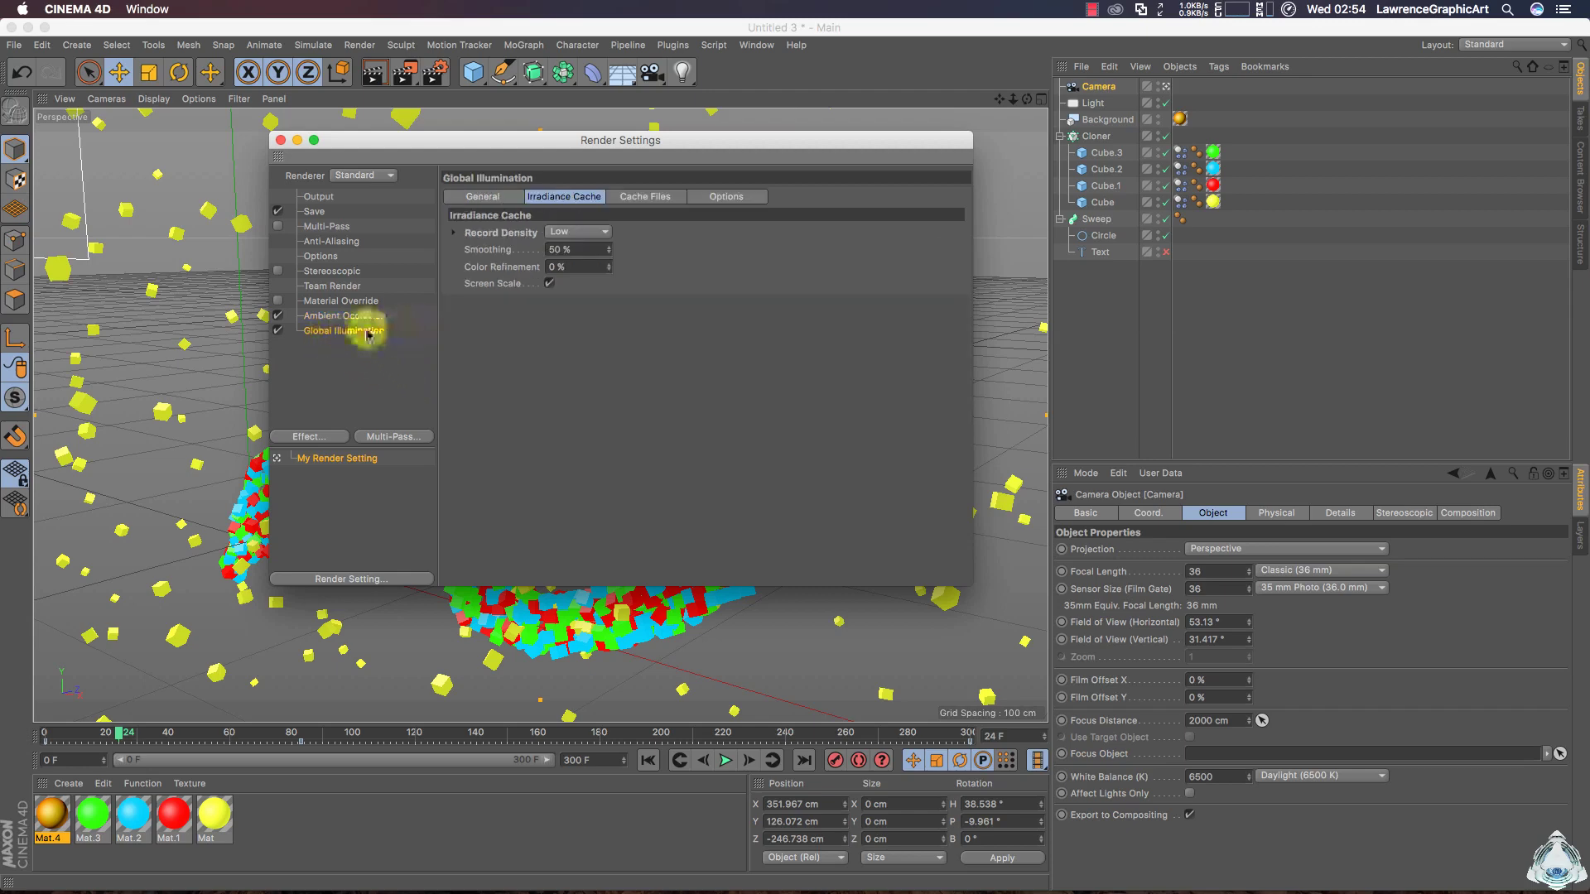
{"action": "left_click", "coordinate": [280, 142]}
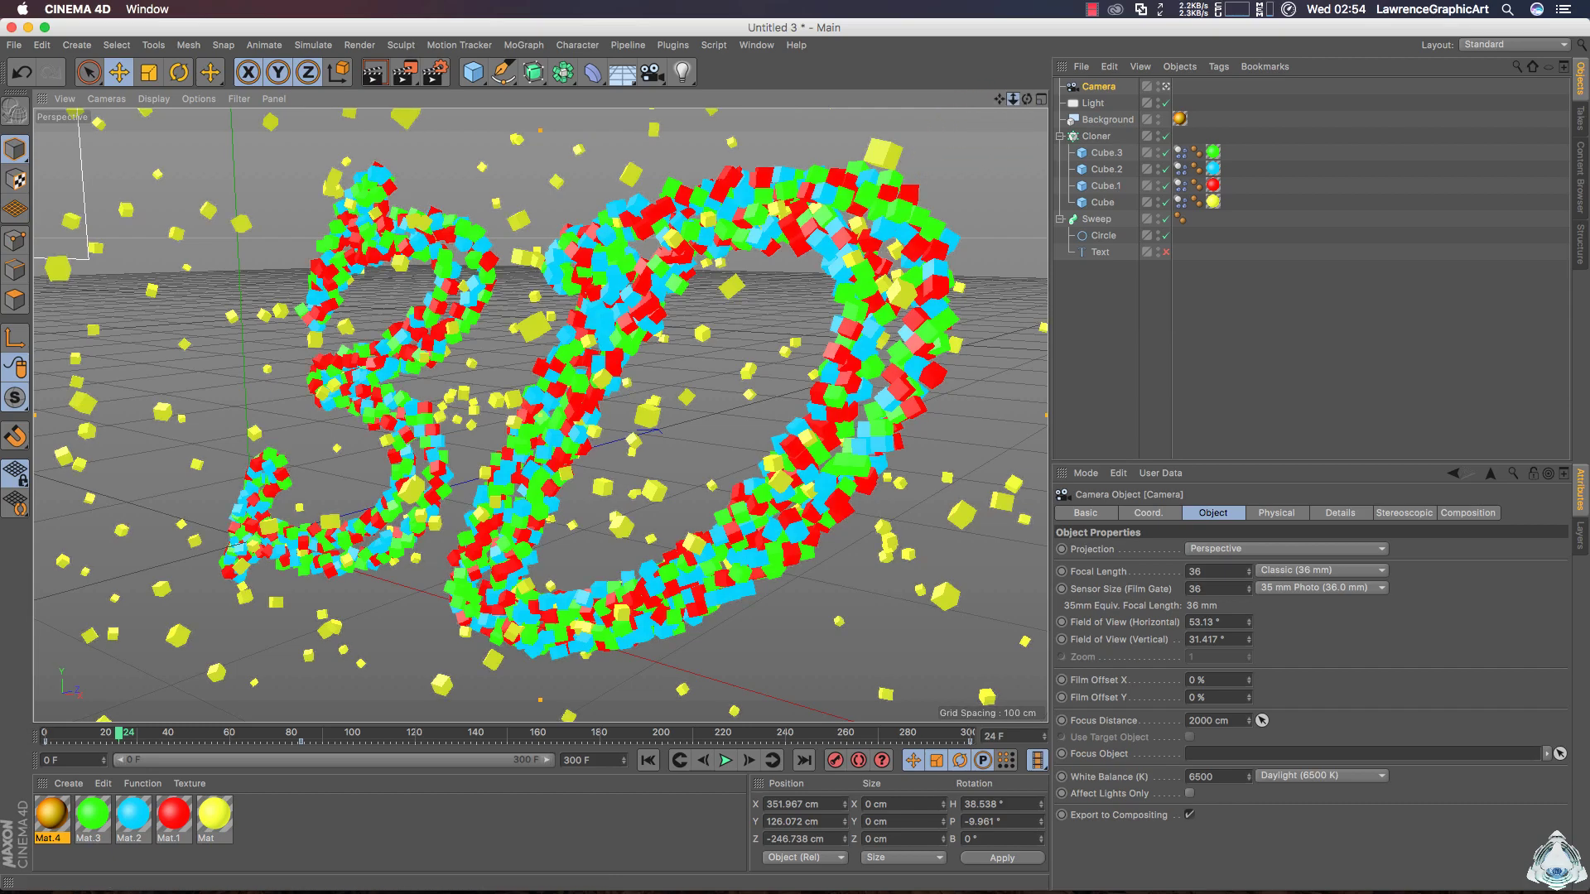
Reframe the camera to about X 383, Y 123, Z -230 cm at frame 24 and render the active view
{"action": "left_click_drag", "start_coordinate": [1013, 98], "coordinate": [794, 460]}
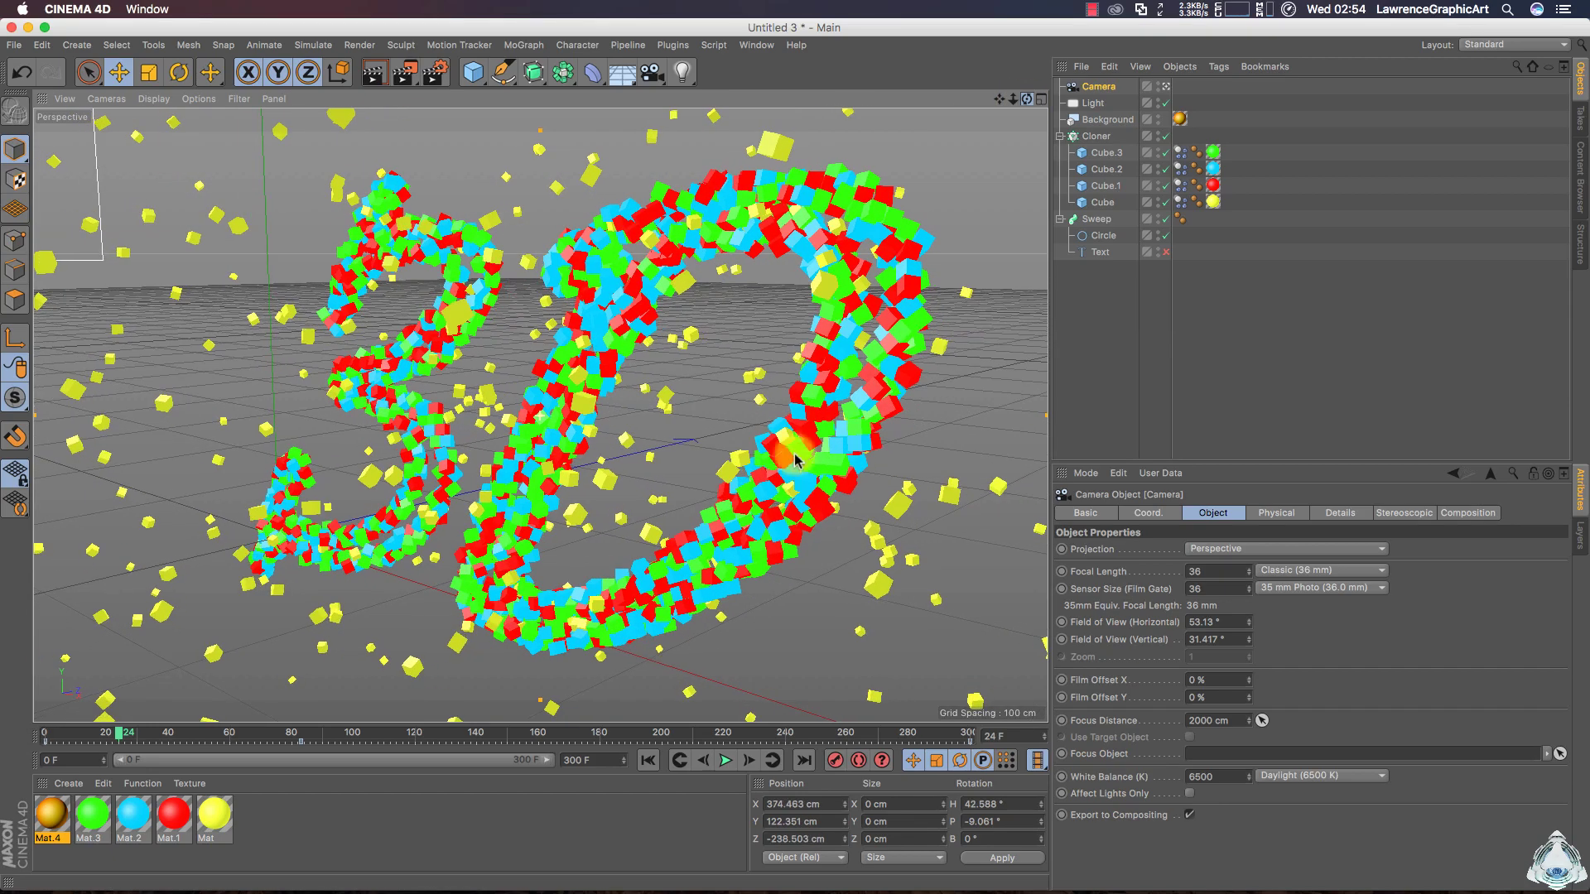
{"action": "left_click_drag", "start_coordinate": [1003, 108], "coordinate": [542, 416]}
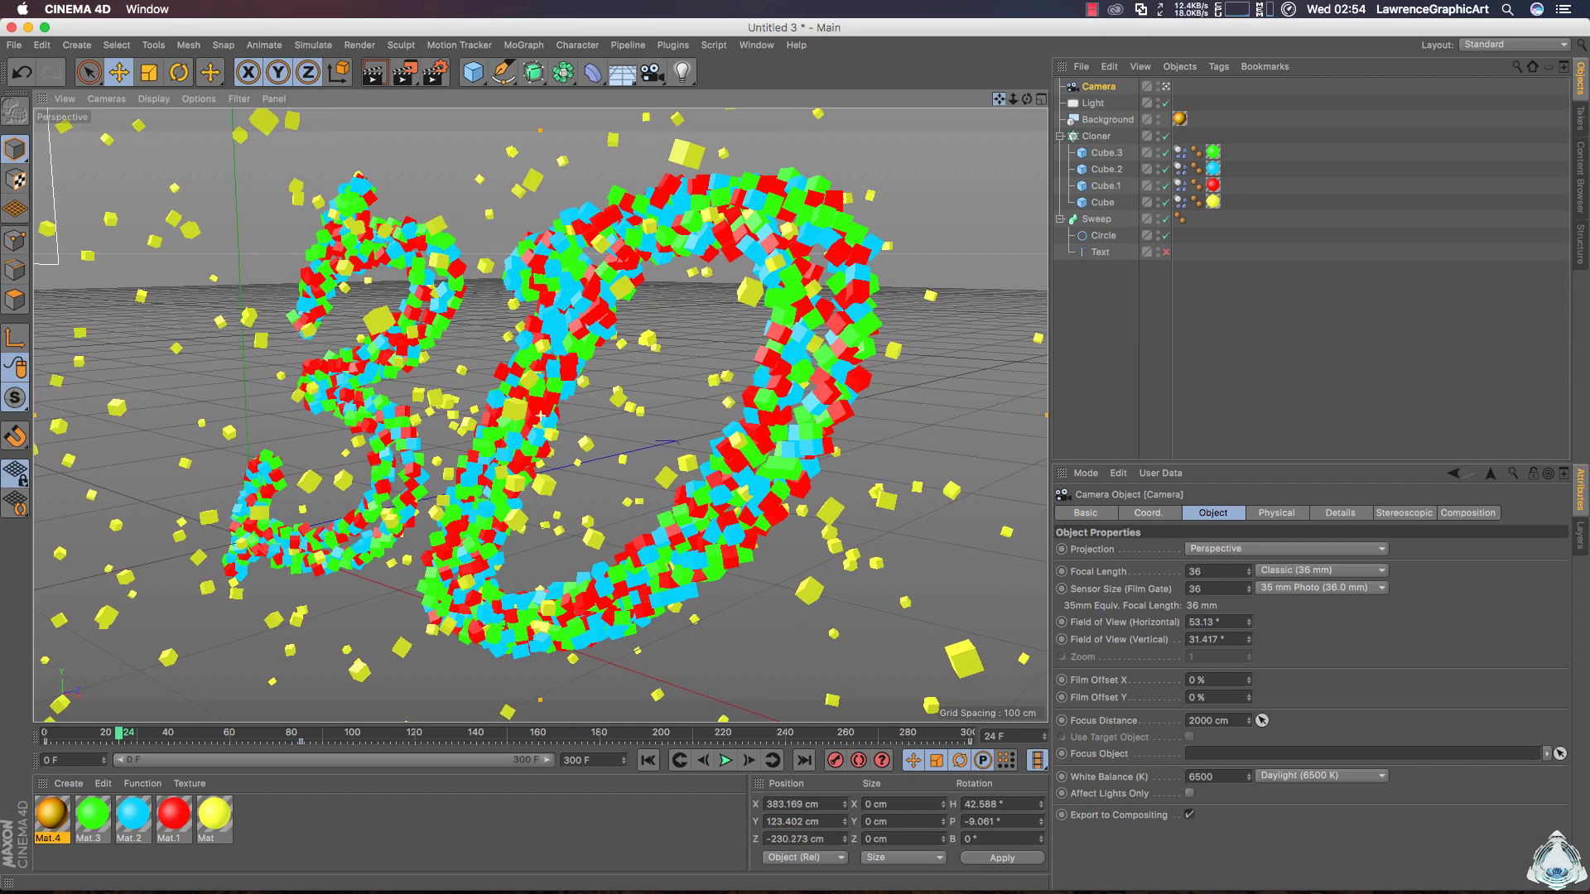
{"action": "left_click", "coordinate": [374, 73]}
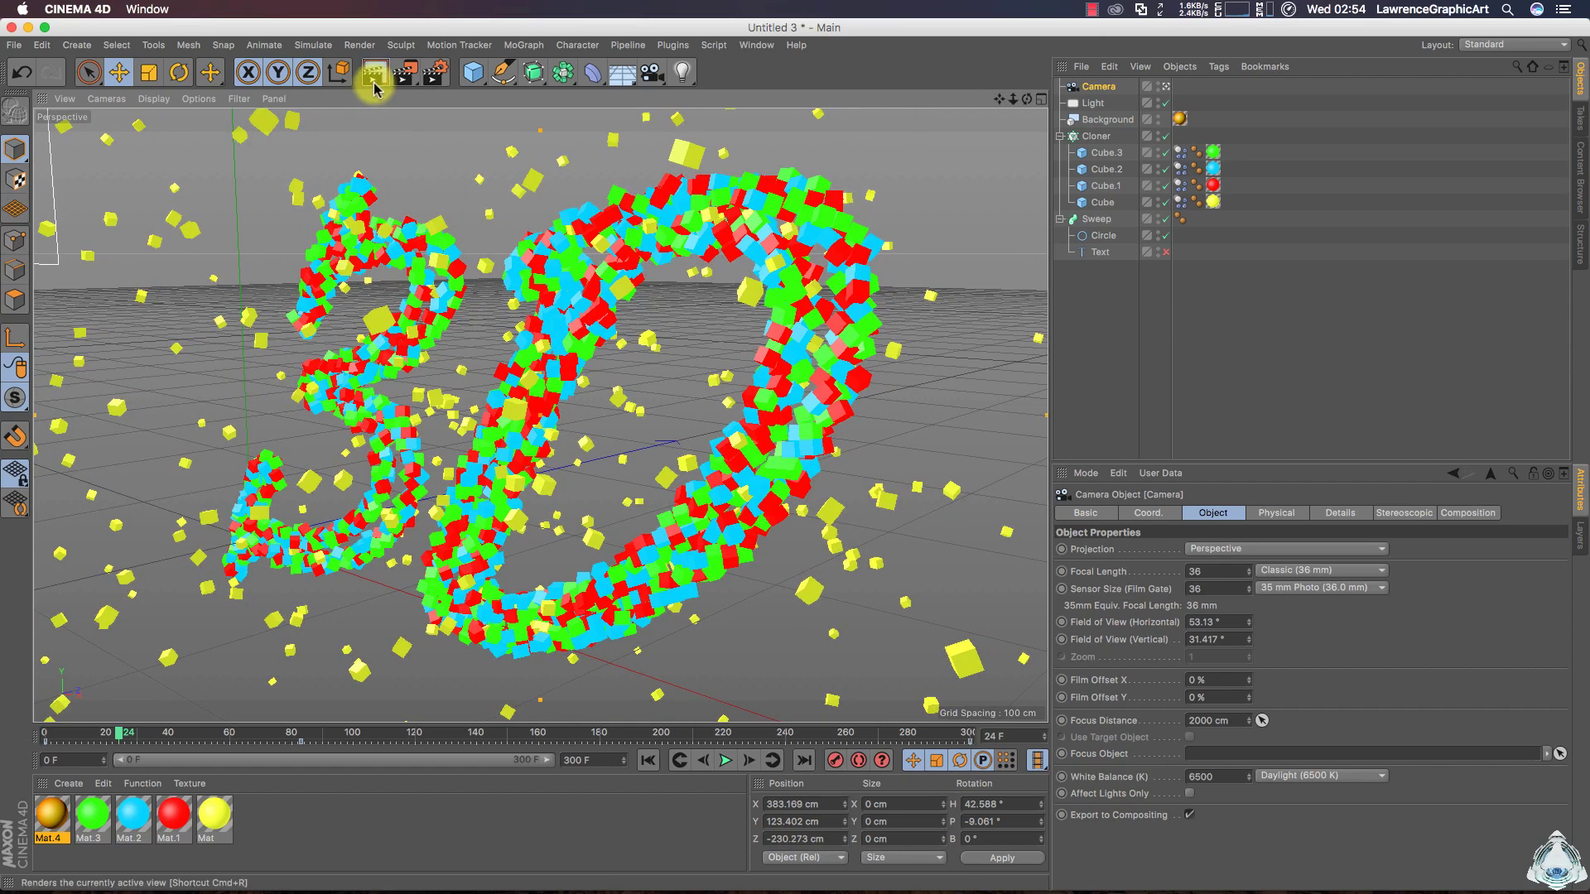